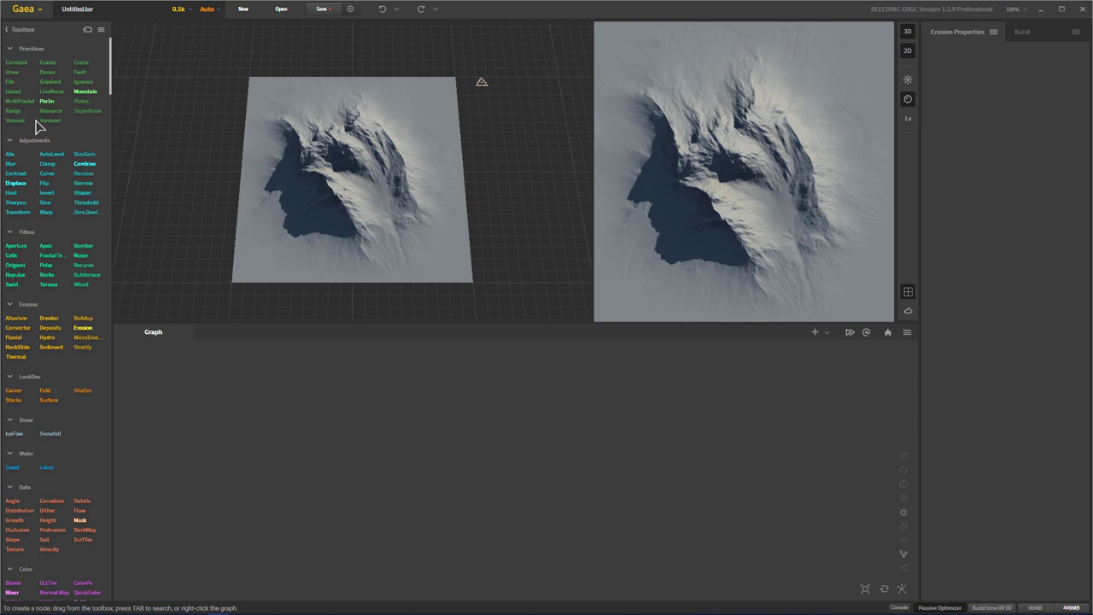
Step: Add a MultiFractal node to the empty graph and inspect its terrain up close
{"action": "left_click_drag", "start_coordinate": [28, 101], "coordinate": [352, 457]}
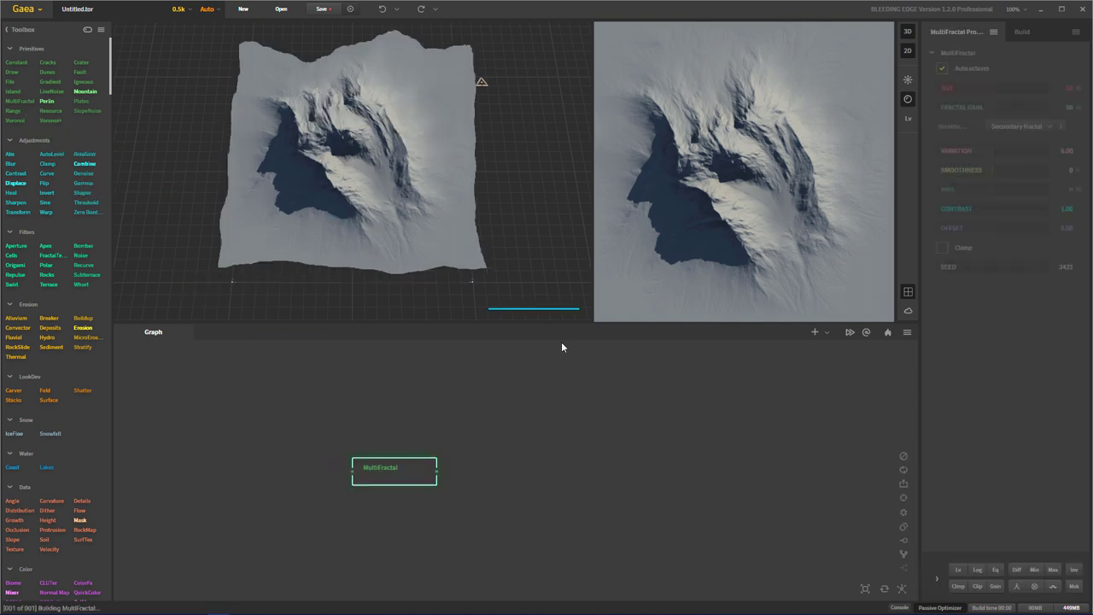
{"action": "left_click_drag", "start_coordinate": [426, 181], "coordinate": [524, 183]}
{"action": "scroll", "coordinate": [372, 151], "scroll_direction": "up", "scroll_amount": 5}
{"action": "scroll", "coordinate": [372, 151], "scroll_direction": "down", "scroll_amount": 5}
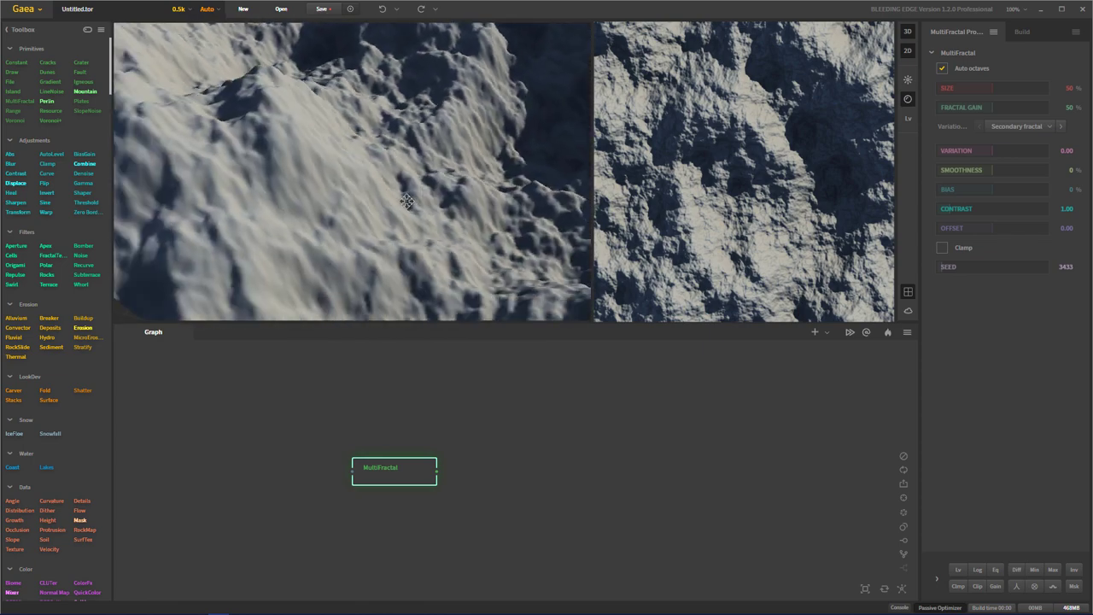
{"action": "left_click_drag", "start_coordinate": [375, 232], "coordinate": [358, 149]}
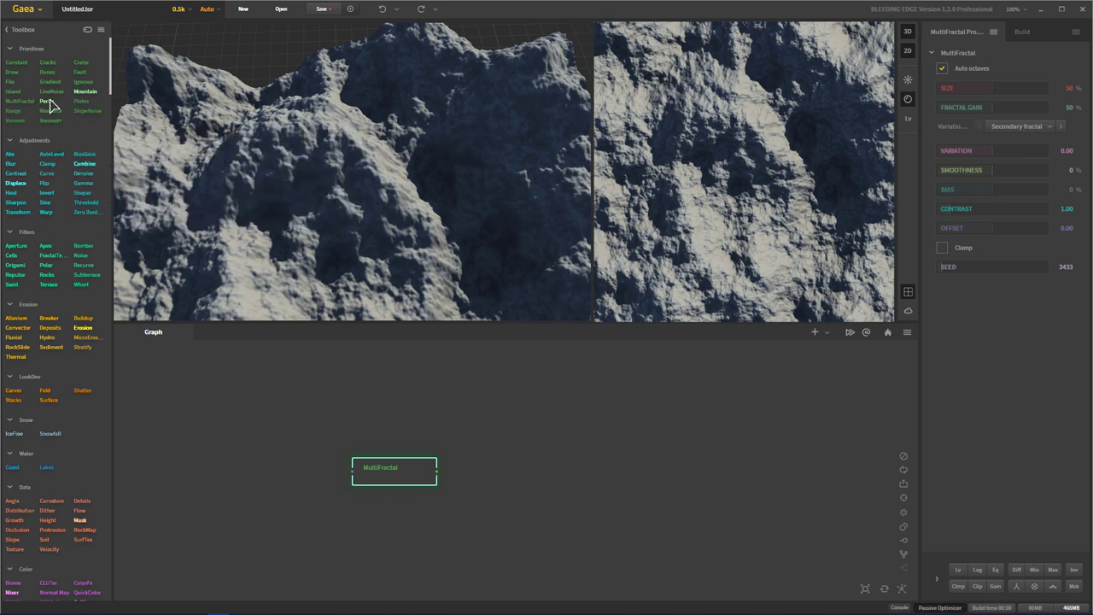
Step: Add a Perlin node, align it directly above the MultiFractal node, and inspect its terrain
{"action": "left_click_drag", "start_coordinate": [47, 101], "coordinate": [378, 411]}
{"action": "left_click_drag", "start_coordinate": [422, 377], "coordinate": [434, 368]}
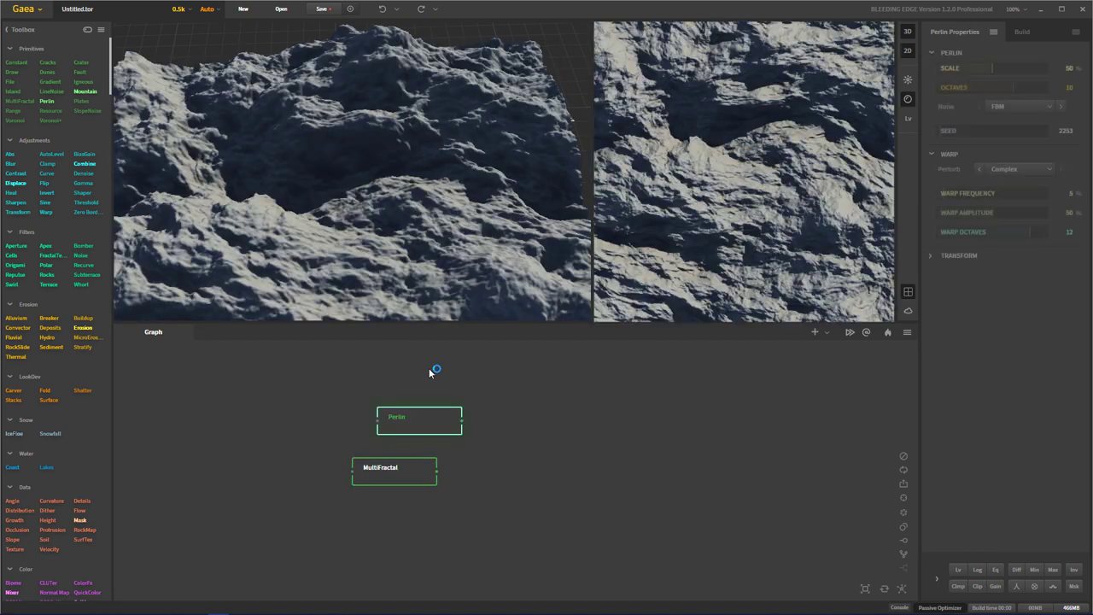
{"action": "left_click_drag", "start_coordinate": [461, 426], "coordinate": [408, 413]}
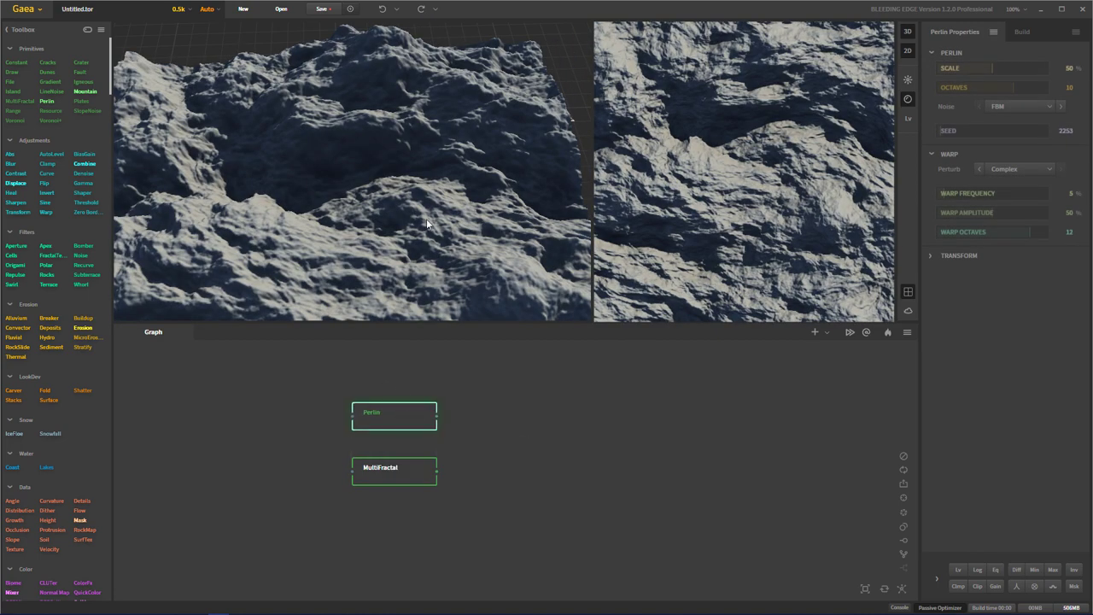
{"action": "scroll", "coordinate": [410, 242], "scroll_direction": "down", "scroll_amount": 6}
{"action": "scroll", "coordinate": [408, 245], "scroll_direction": "up", "scroll_amount": 8}
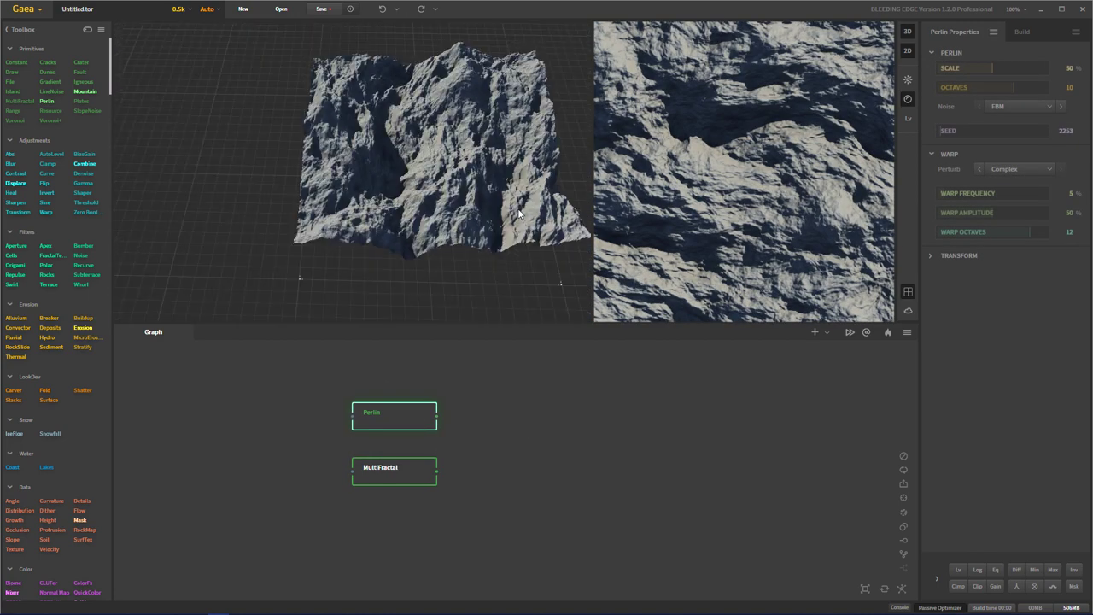
{"action": "scroll", "coordinate": [400, 230], "scroll_direction": "down", "scroll_amount": 2}
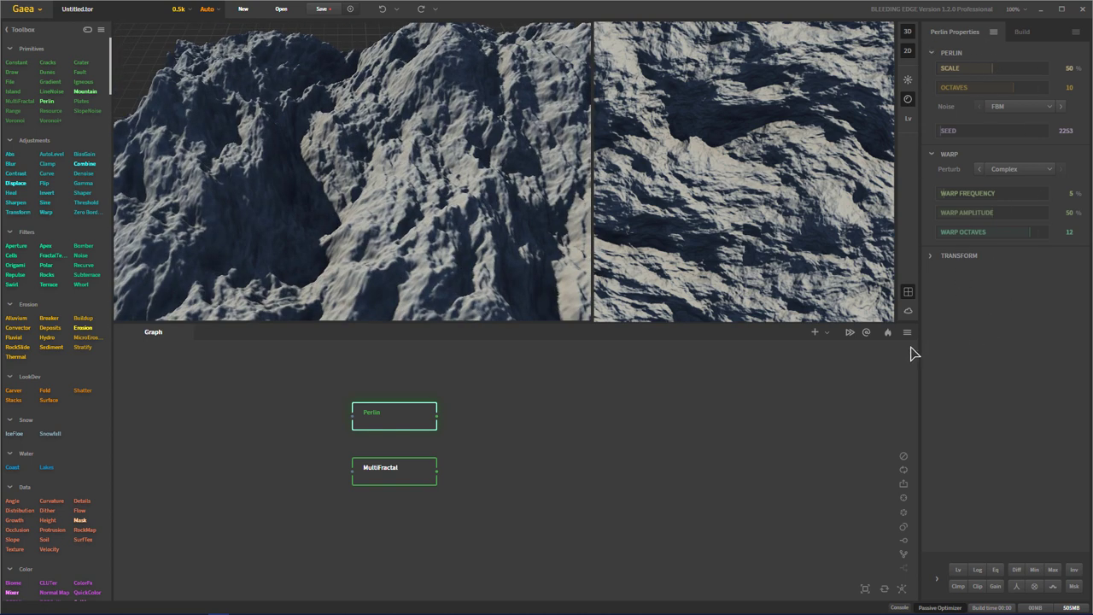
Step: Compare the terrain shapes of the MultiFractal and Perlin nodes by alternating between their previews
{"action": "left_click", "coordinate": [394, 471]}
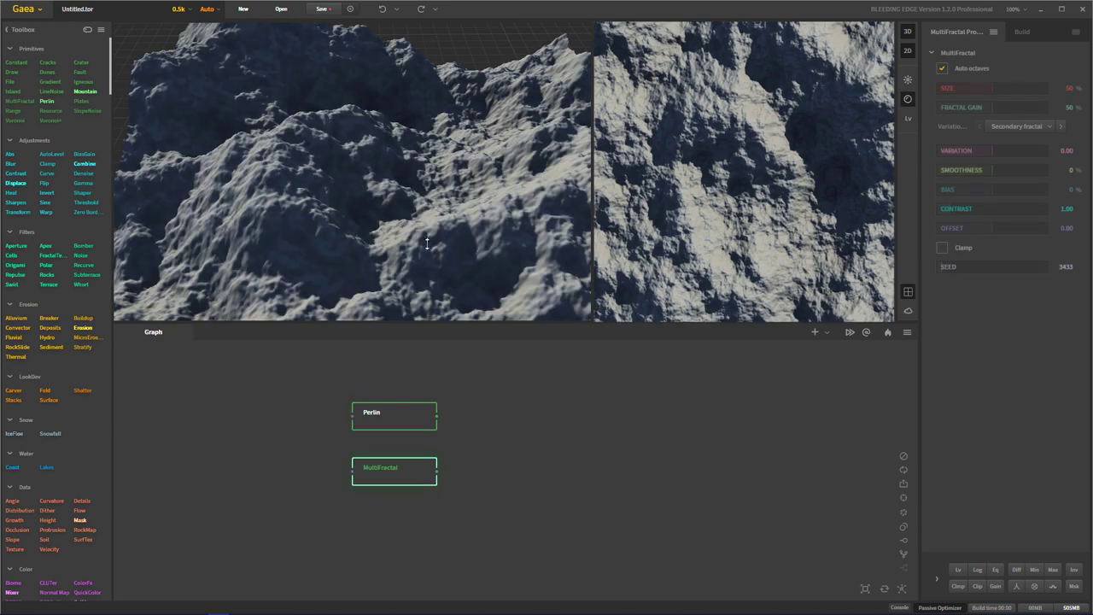
{"action": "left_click_drag", "start_coordinate": [427, 239], "coordinate": [461, 162]}
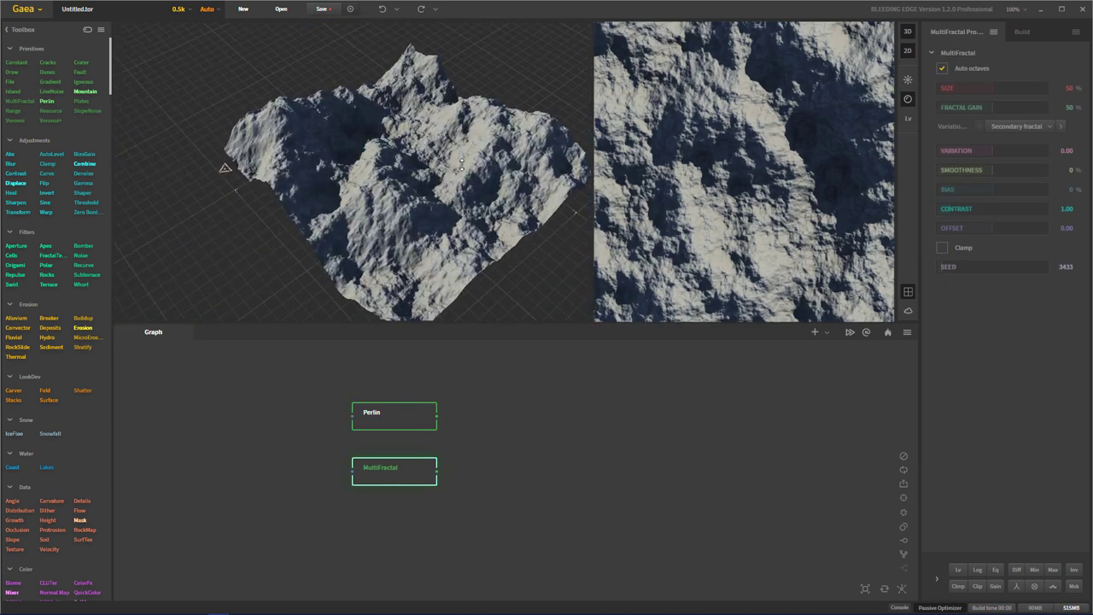
{"action": "left_click", "coordinate": [412, 422]}
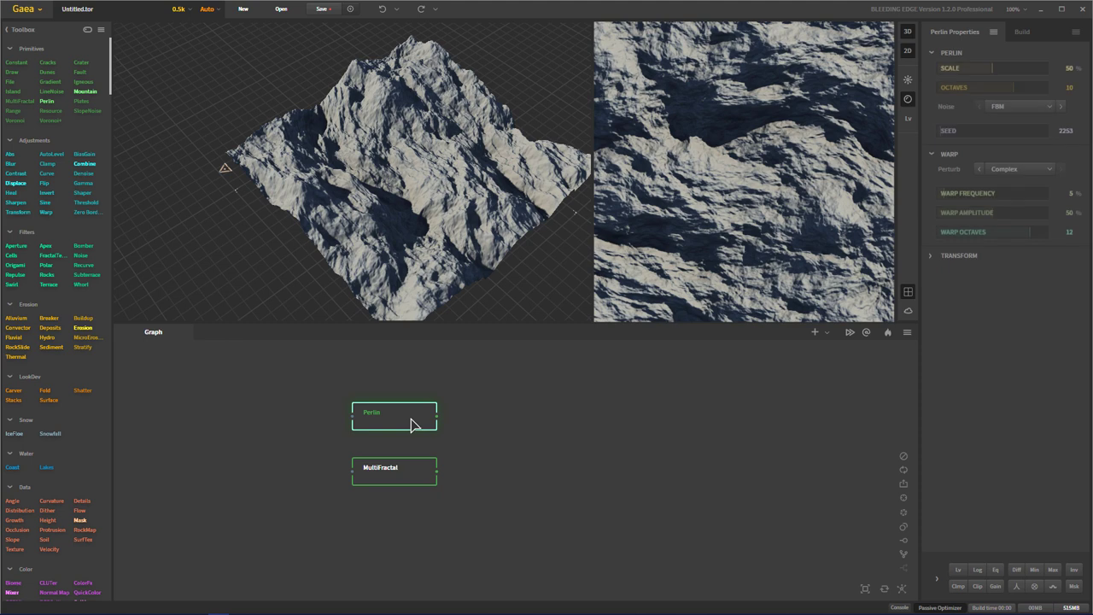
{"action": "left_click", "coordinate": [412, 472]}
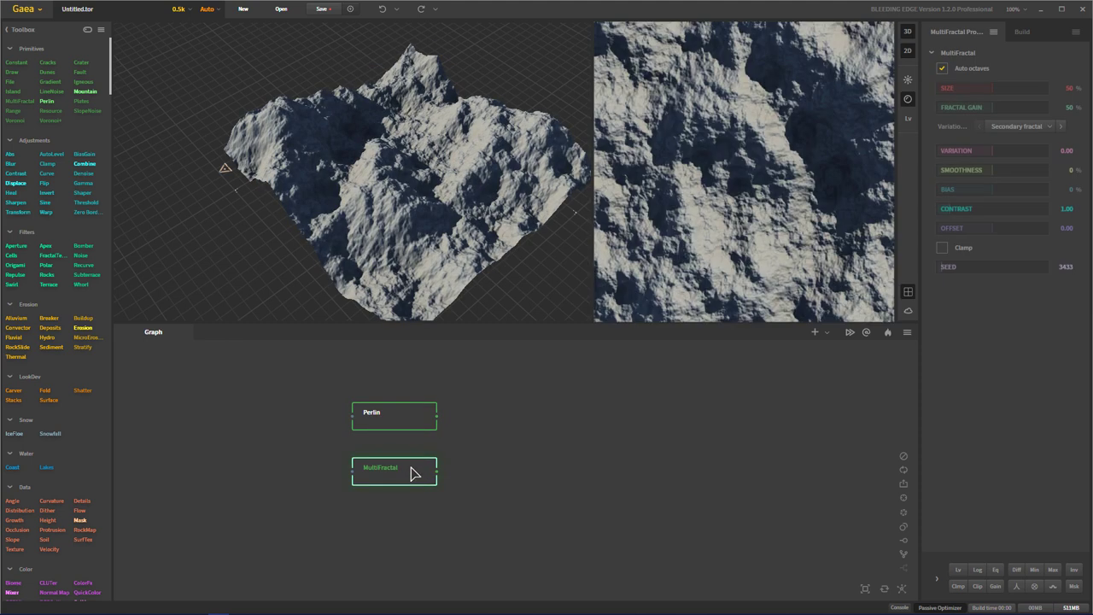
{"action": "left_click", "coordinate": [411, 419]}
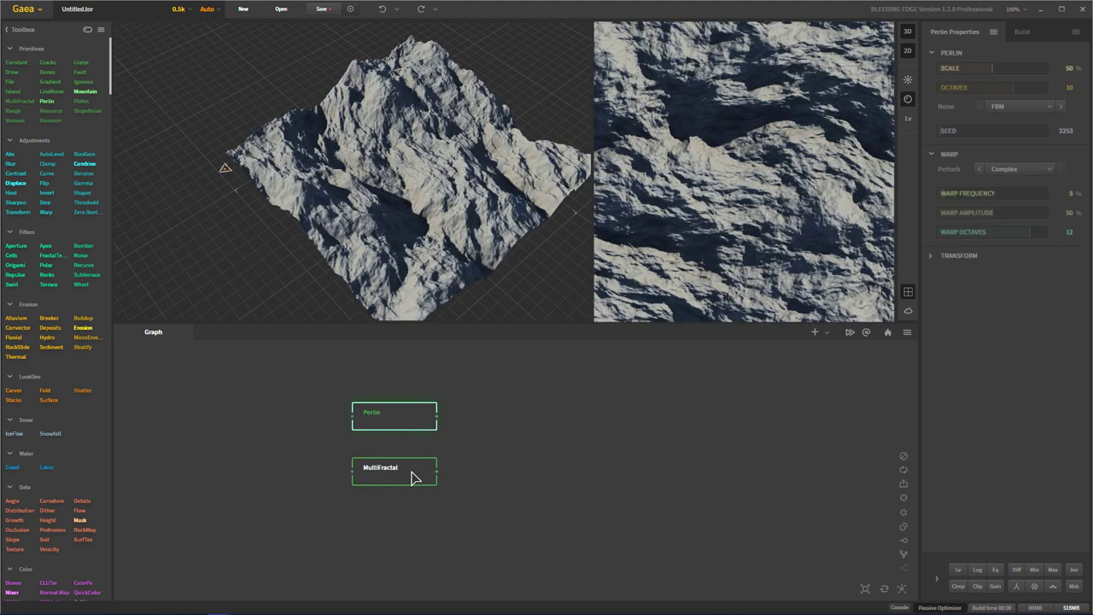
{"action": "left_click", "coordinate": [411, 474]}
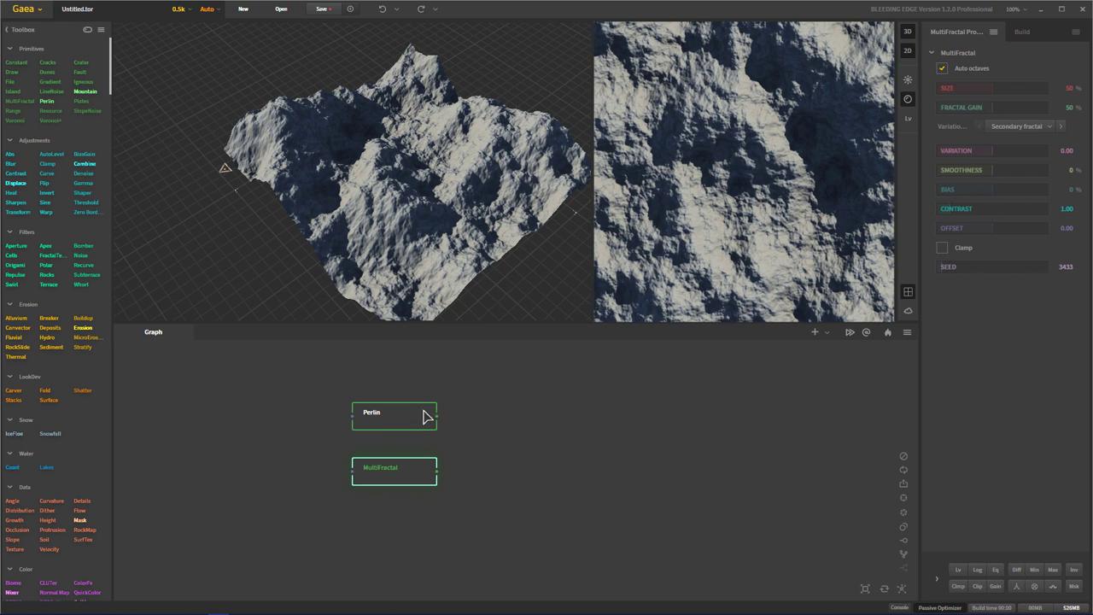
Step: Try the Ridged and Billowy noise types on the Perlin node and return it to FBM
{"action": "left_click", "coordinate": [393, 415]}
{"action": "left_click", "coordinate": [1019, 106]}
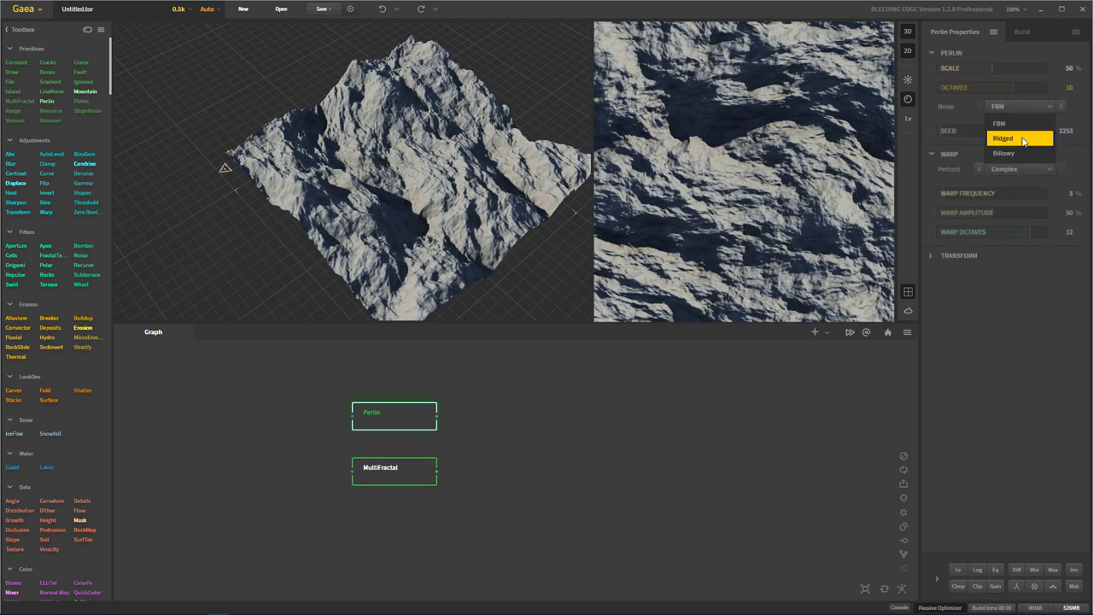
{"action": "left_click", "coordinate": [1022, 138]}
{"action": "left_click", "coordinate": [1027, 107]}
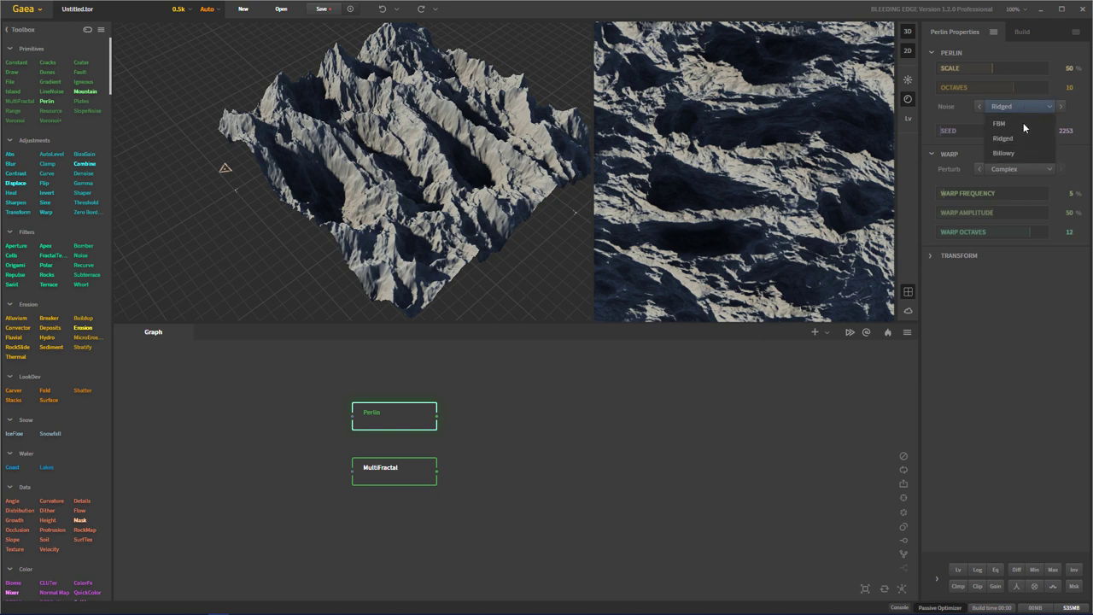
{"action": "left_click", "coordinate": [1016, 153]}
{"action": "left_click_drag", "start_coordinate": [506, 174], "coordinate": [358, 154]}
{"action": "left_click", "coordinate": [1021, 108]}
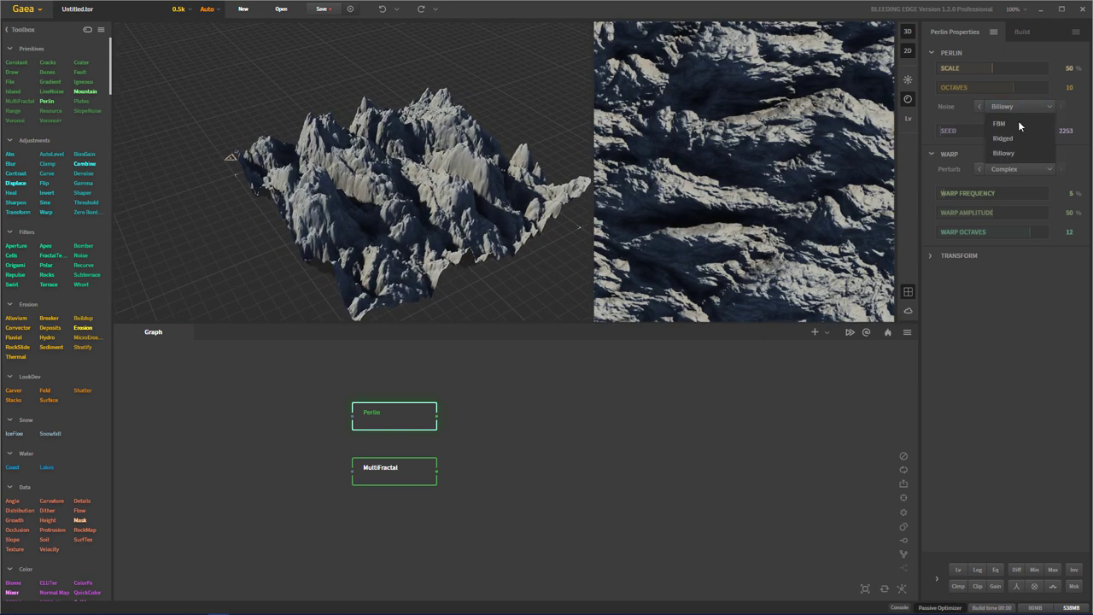
{"action": "left_click", "coordinate": [1018, 125]}
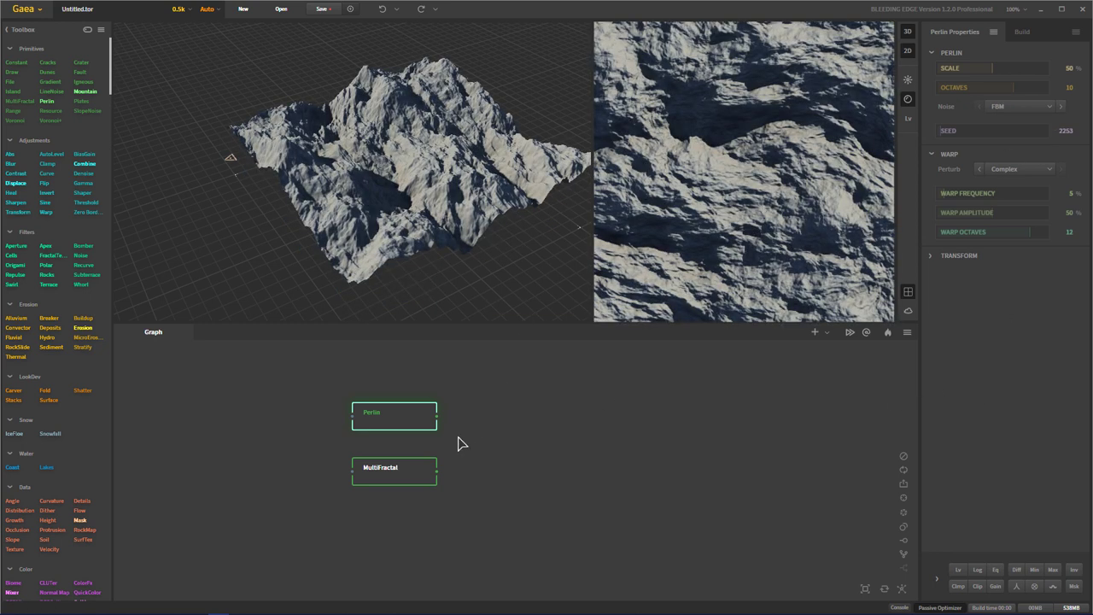
Step: Turn off automatic octaves for the MultiFractal node and view its terrain from another angle
{"action": "left_click", "coordinate": [419, 474]}
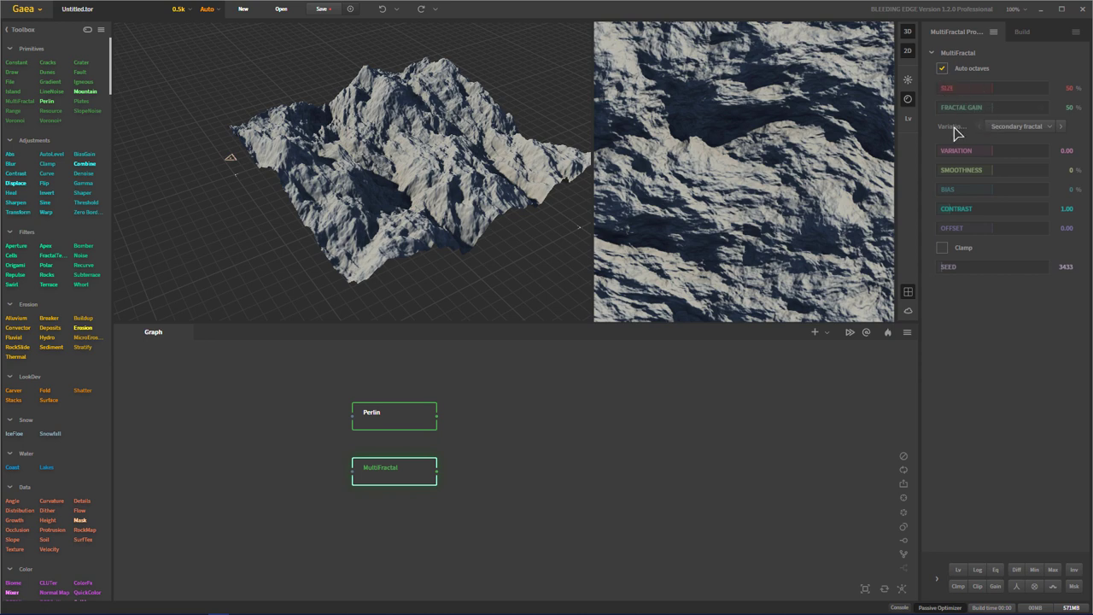
{"action": "left_click", "coordinate": [942, 68]}
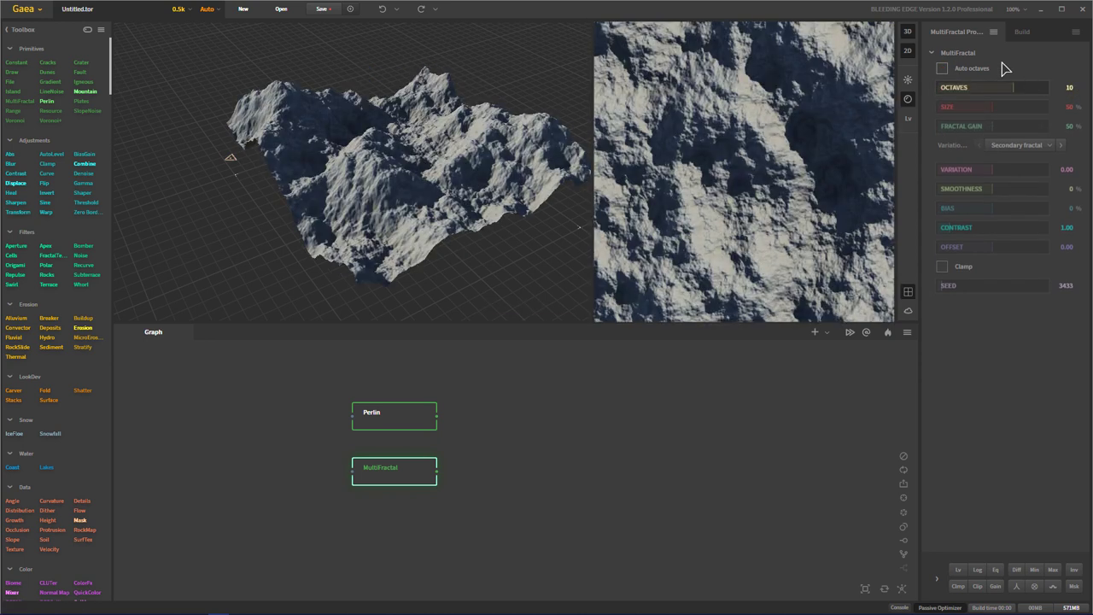
{"action": "left_click_drag", "start_coordinate": [489, 186], "coordinate": [309, 181]}
{"action": "left_click_drag", "start_coordinate": [375, 165], "coordinate": [425, 165]}
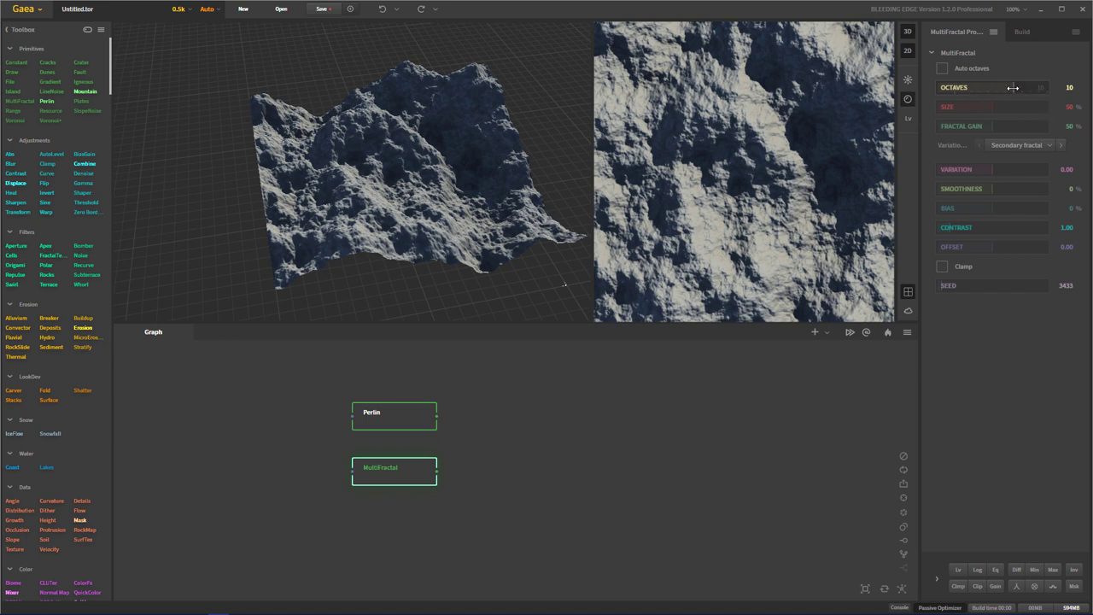
Step: Try octave counts of 4, 1 and 10 on the MultiFractal node and turn automatic octaves back on
{"action": "left_click_drag", "start_coordinate": [1005, 88], "coordinate": [953, 88]}
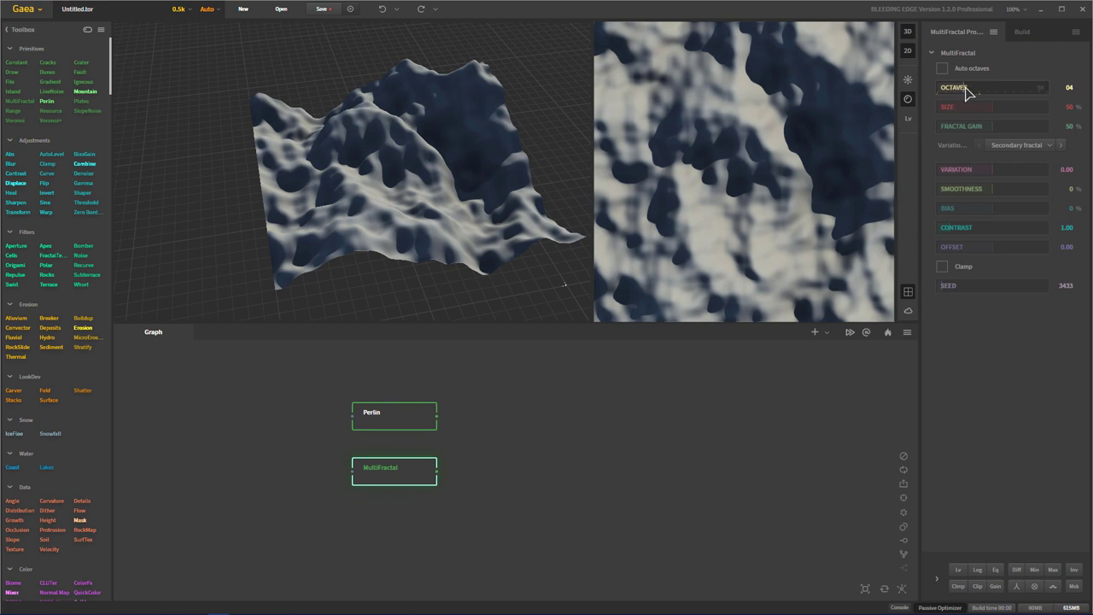
{"action": "left_click_drag", "start_coordinate": [963, 87], "coordinate": [929, 88]}
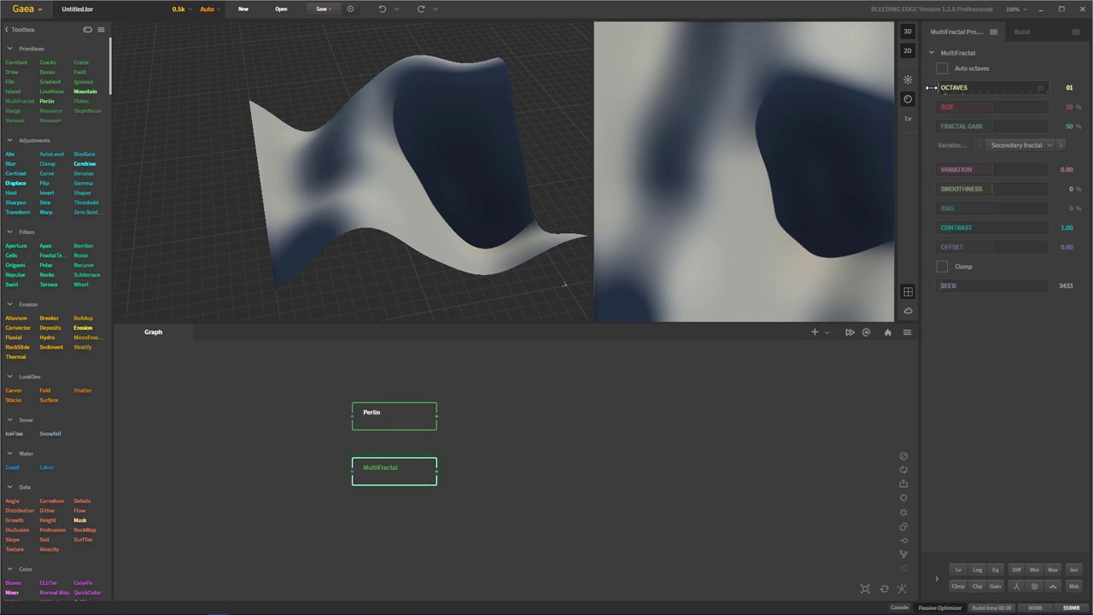
{"action": "left_click_drag", "start_coordinate": [940, 87], "coordinate": [1025, 84]}
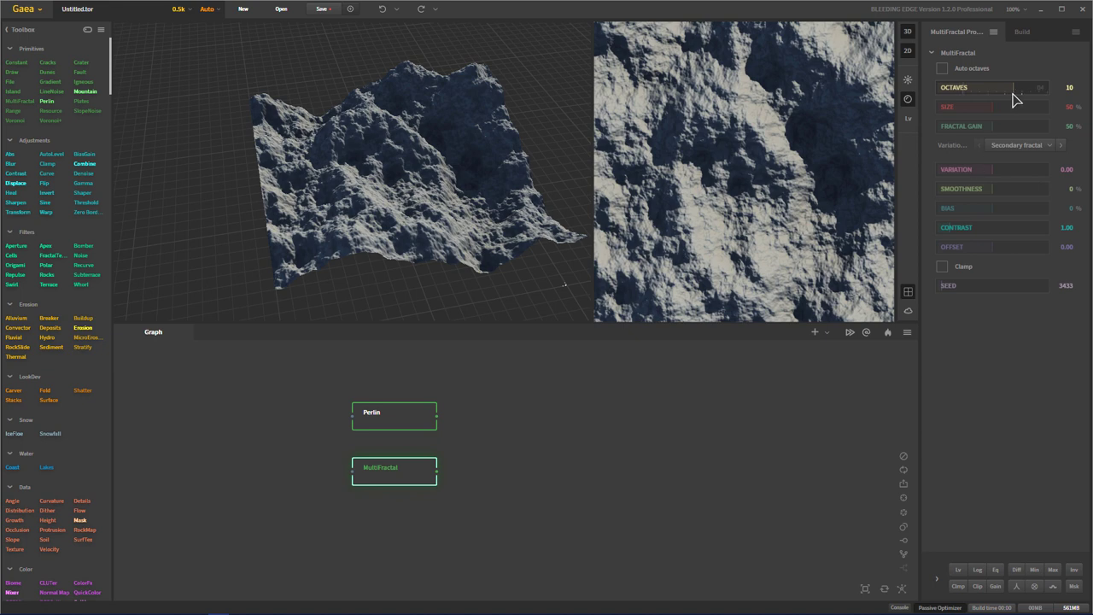
{"action": "left_click_drag", "start_coordinate": [1012, 90], "coordinate": [1043, 89]}
{"action": "left_click_drag", "start_coordinate": [502, 245], "coordinate": [474, 218]}
{"action": "left_click", "coordinate": [941, 68]}
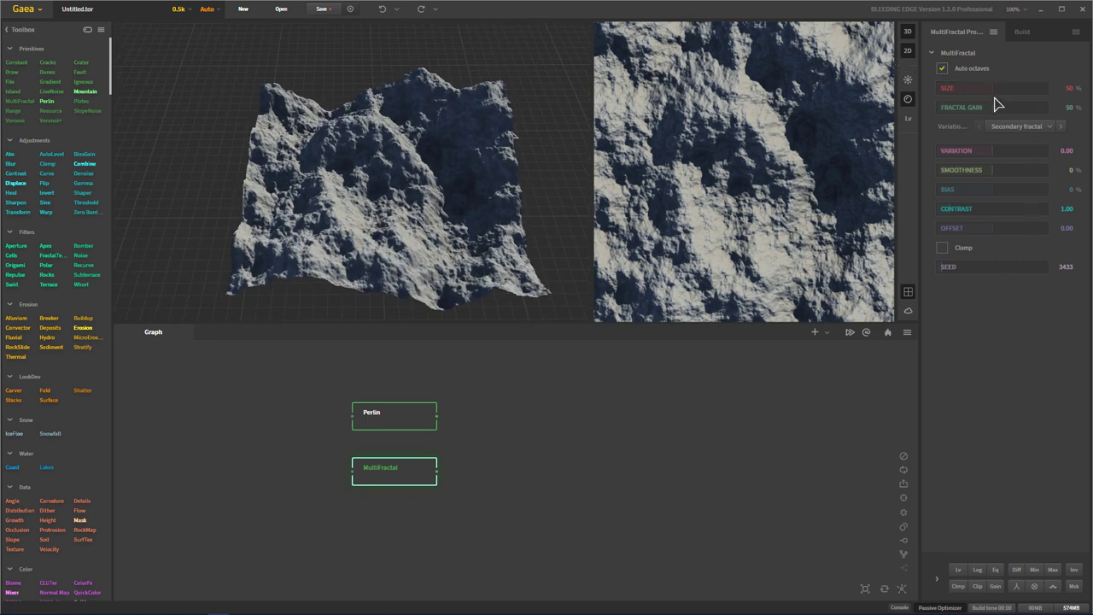
Step: Set the MultiFractal node's size to 61% and its fractal gain to 41%
{"action": "left_click_drag", "start_coordinate": [991, 88], "coordinate": [1020, 87]}
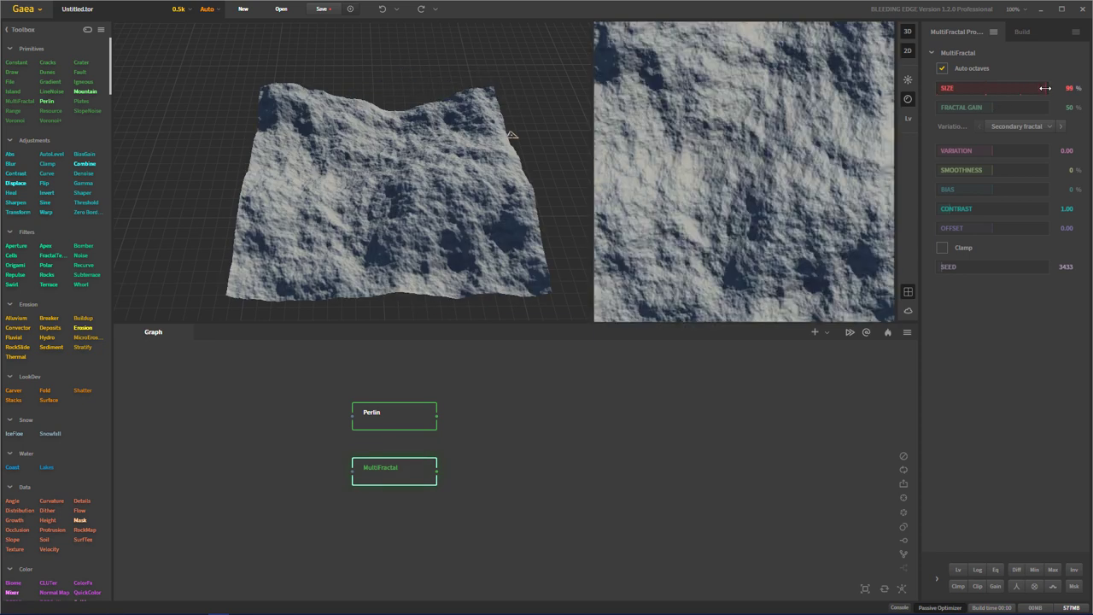
{"action": "left_click_drag", "start_coordinate": [1044, 88], "coordinate": [984, 107]}
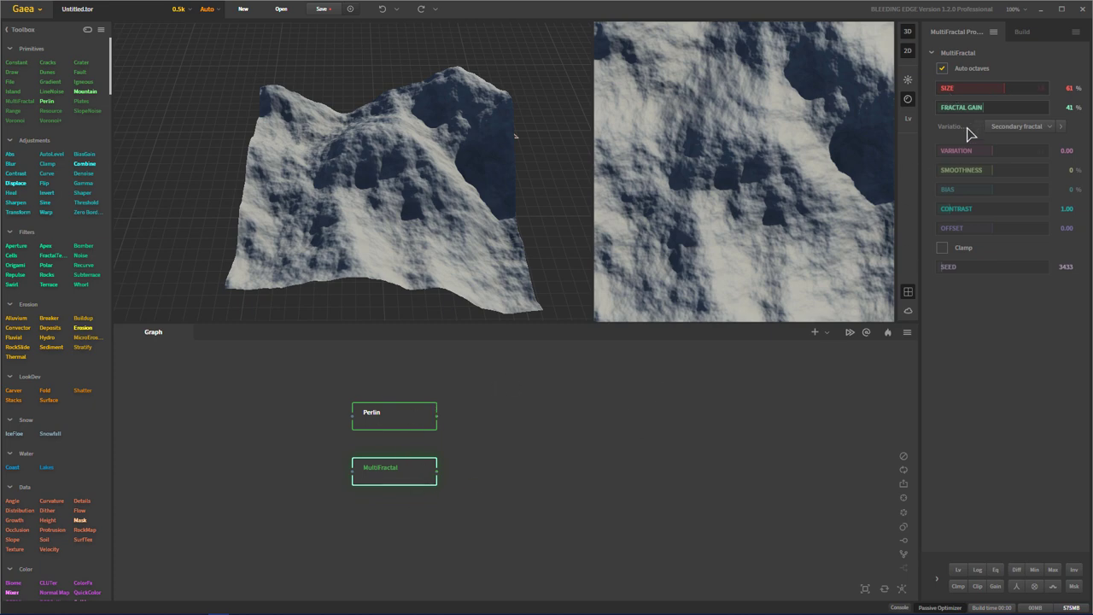
Step: Try fractal gain values of 0%, 100%, 54% and 55% on the MultiFractal node
{"action": "left_click_drag", "start_coordinate": [983, 108], "coordinate": [955, 109]}
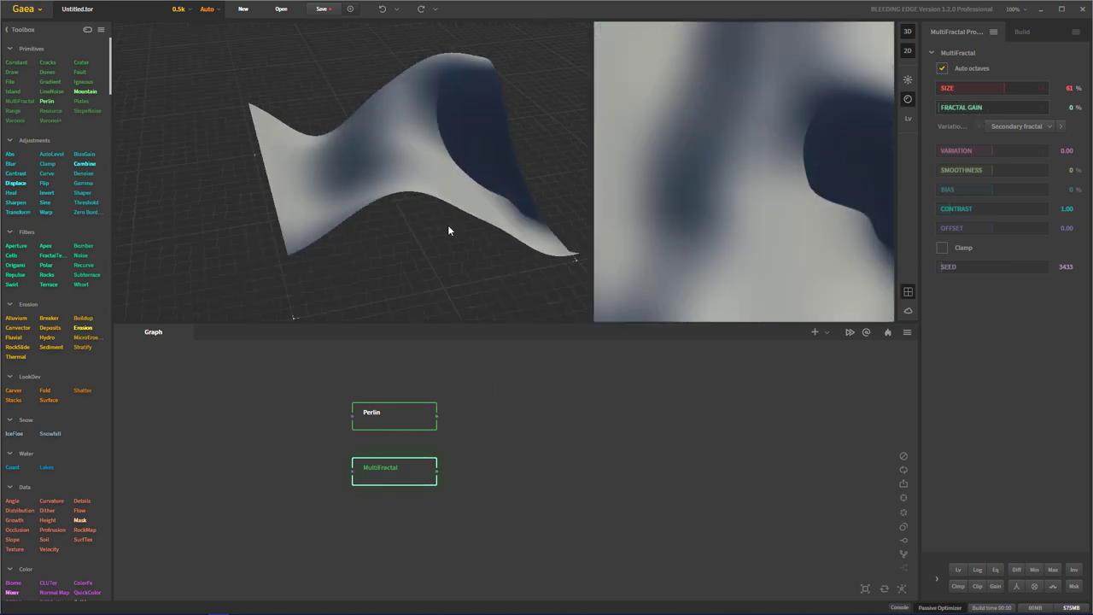
{"action": "left_click_drag", "start_coordinate": [448, 230], "coordinate": [406, 205]}
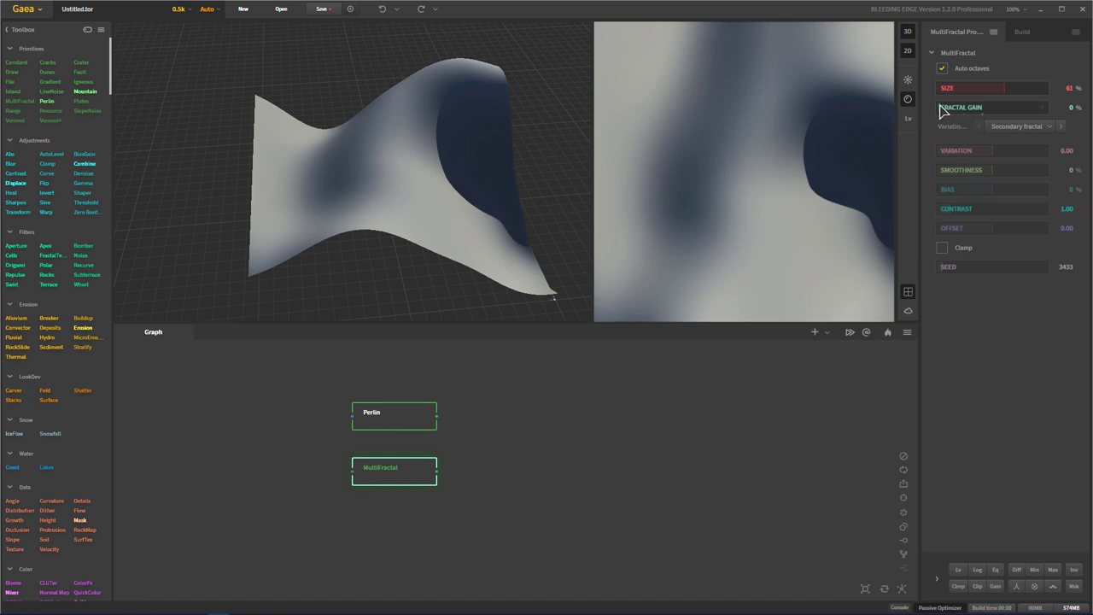
{"action": "left_click_drag", "start_coordinate": [937, 105], "coordinate": [1048, 107]}
{"action": "left_click_drag", "start_coordinate": [385, 153], "coordinate": [465, 163]}
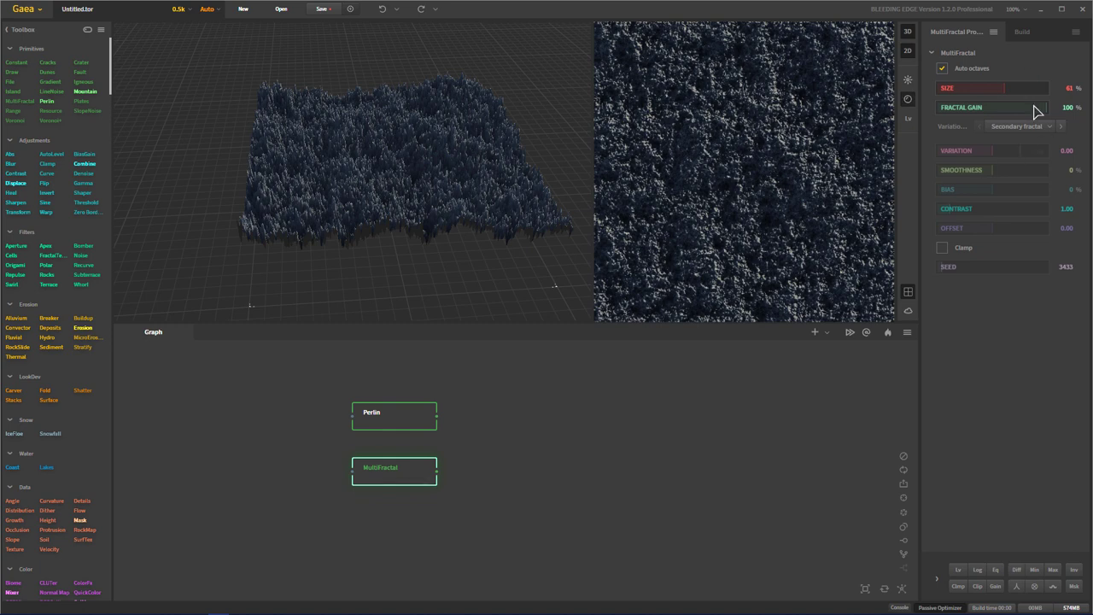
{"action": "left_click", "coordinate": [997, 108]}
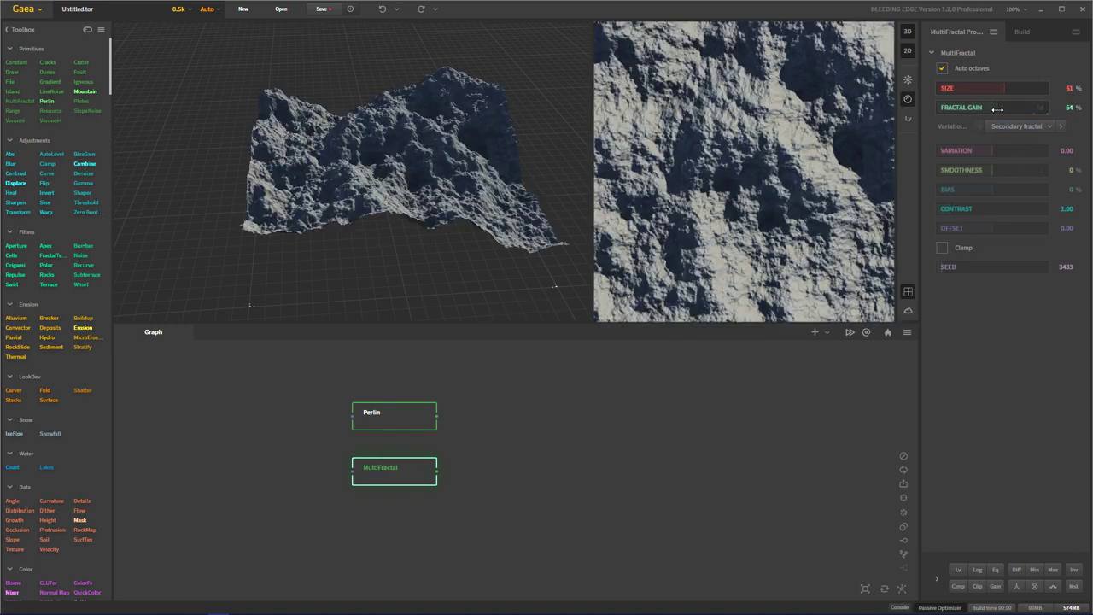
{"action": "left_click", "coordinate": [998, 108]}
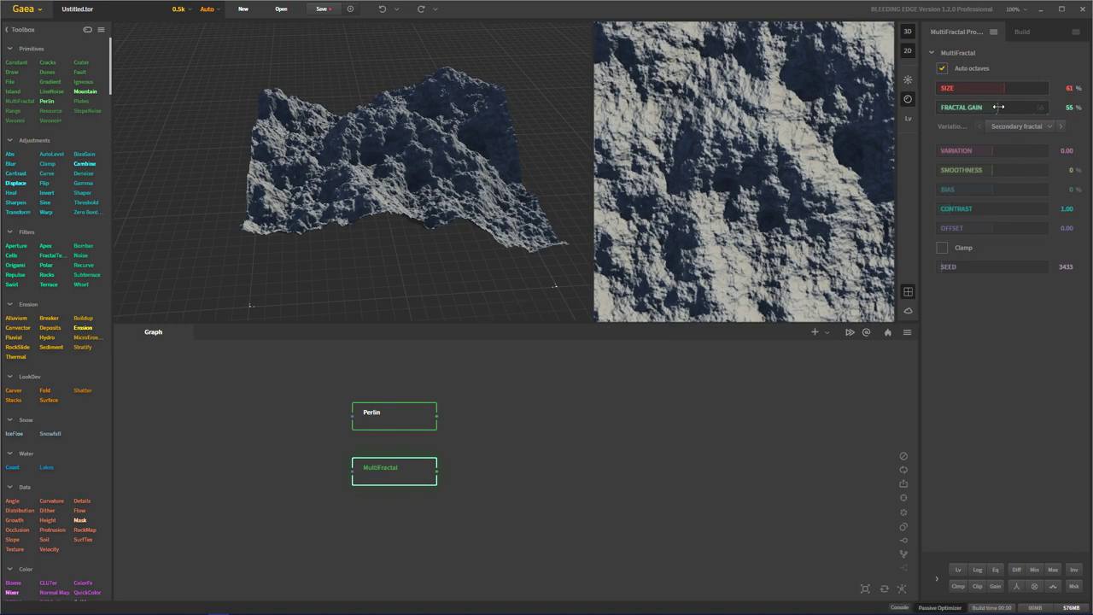
Step: Lower the MultiFractal node's fractal gain to 0%, and settle on 30%
{"action": "left_click_drag", "start_coordinate": [970, 108], "coordinate": [794, 132]}
{"action": "left_click_drag", "start_coordinate": [555, 145], "coordinate": [358, 193]}
{"action": "left_click", "coordinate": [971, 108]}
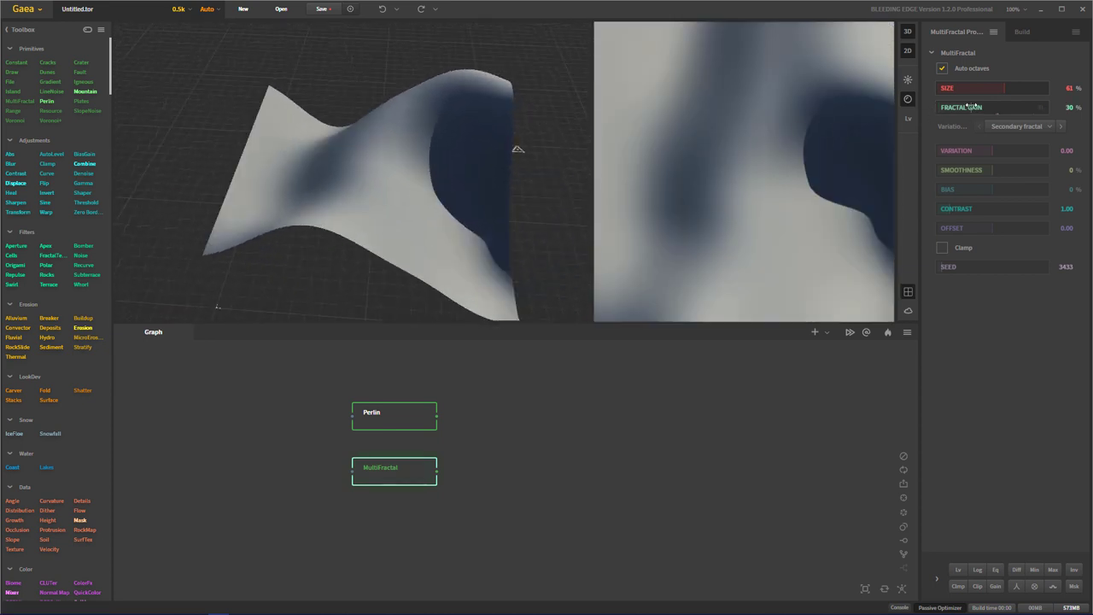
{"action": "mouse_move", "coordinate": [440, 200]}
{"action": "left_mouse_down"}
{"action": "mouse_move", "coordinate": [471, 171]}
{"action": "mouse_move", "coordinate": [493, 207]}
{"action": "mouse_move", "coordinate": [431, 210]}
{"action": "left_mouse_up"}
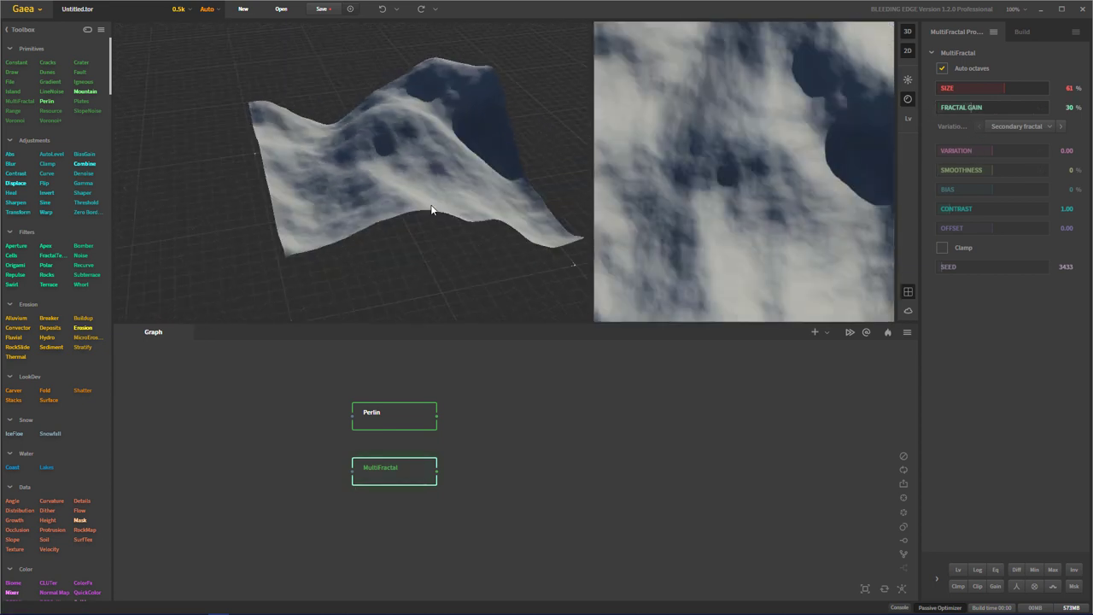
Step: Check the Perlin node again against the adjusted MultiFractal node and return to the MultiFractal settings
{"action": "left_click", "coordinate": [409, 427]}
{"action": "left_click_drag", "start_coordinate": [468, 159], "coordinate": [392, 166]}
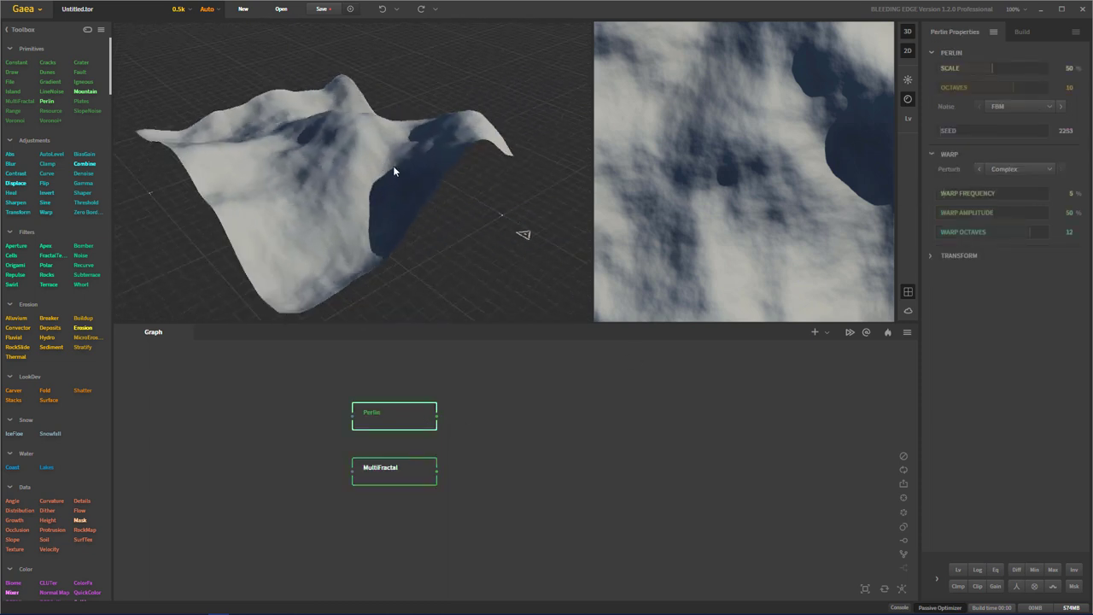
{"action": "left_click", "coordinate": [419, 469]}
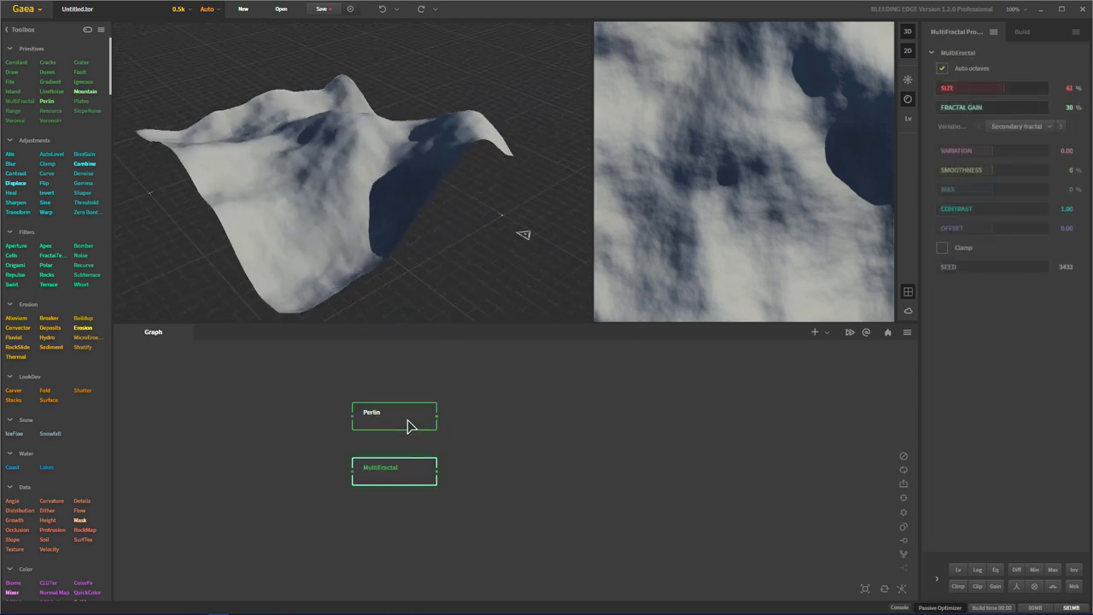
Step: Compare the Perlin node's terrain with the MultiFractal node's terrain from several viewing angles
{"action": "left_click", "coordinate": [409, 424]}
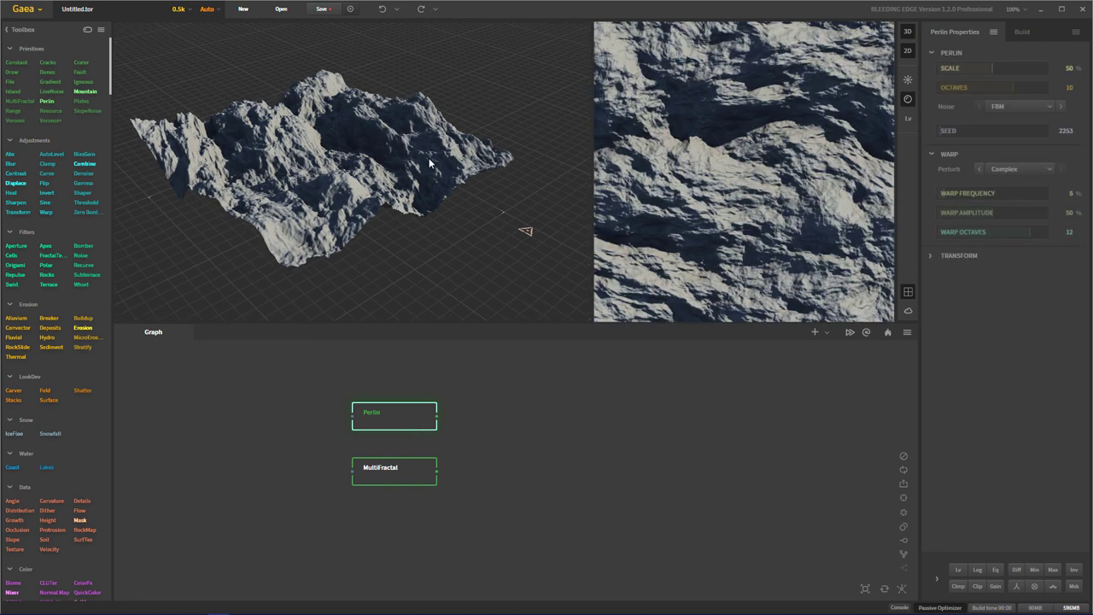
{"action": "left_click_drag", "start_coordinate": [428, 158], "coordinate": [400, 111]}
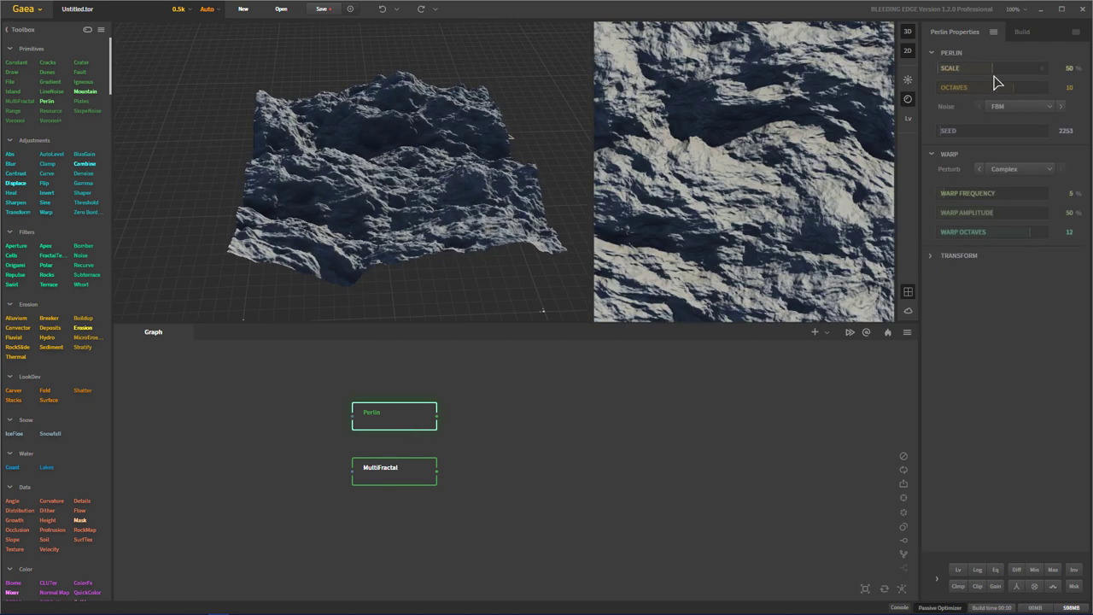
{"action": "left_click", "coordinate": [386, 480]}
{"action": "left_click_drag", "start_coordinate": [405, 222], "coordinate": [444, 231]}
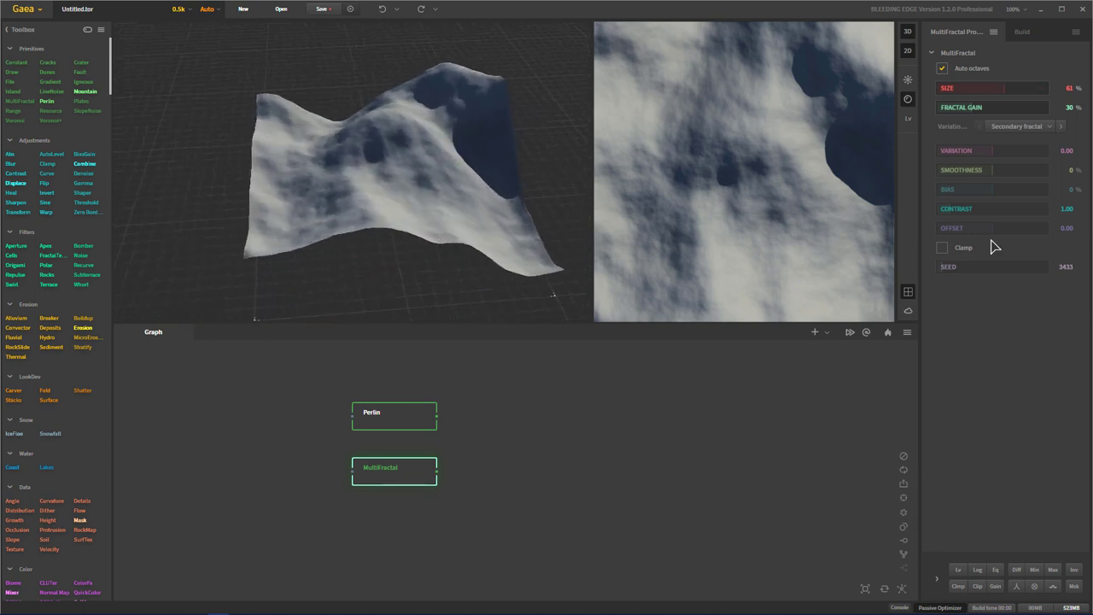
Step: Set the MultiFractal node's seed to 36707
{"action": "left_click", "coordinate": [987, 268]}
{"action": "left_click_drag", "start_coordinate": [1006, 272], "coordinate": [970, 271]}
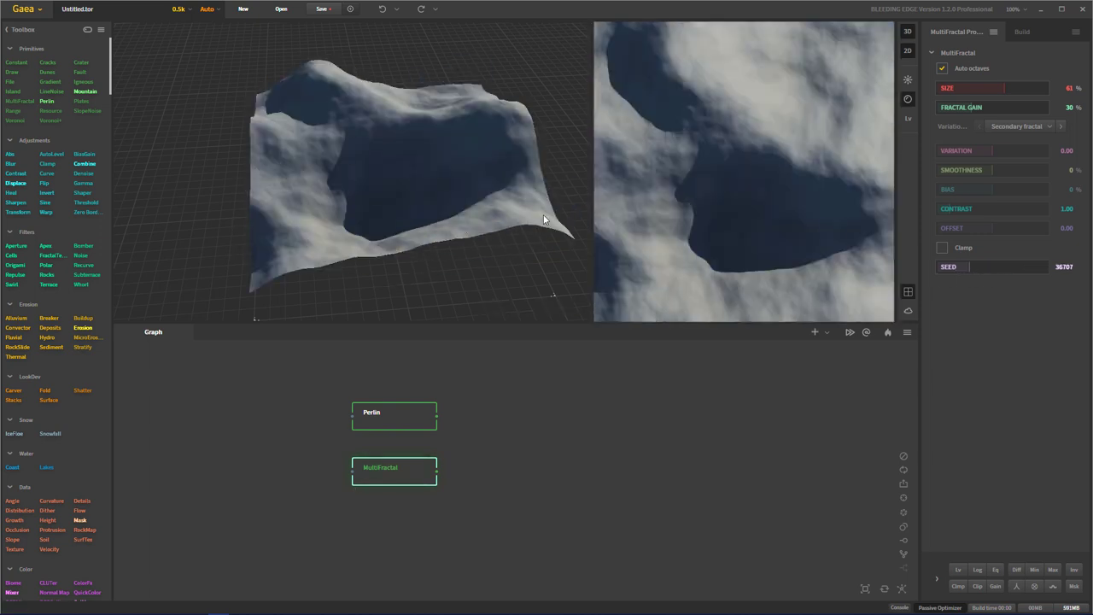
Step: Try offset values of 3.21, -1.50, -2.93 and 0.04 on the MultiFractal node, and reset the offset to 0
{"action": "left_click", "coordinate": [1027, 228]}
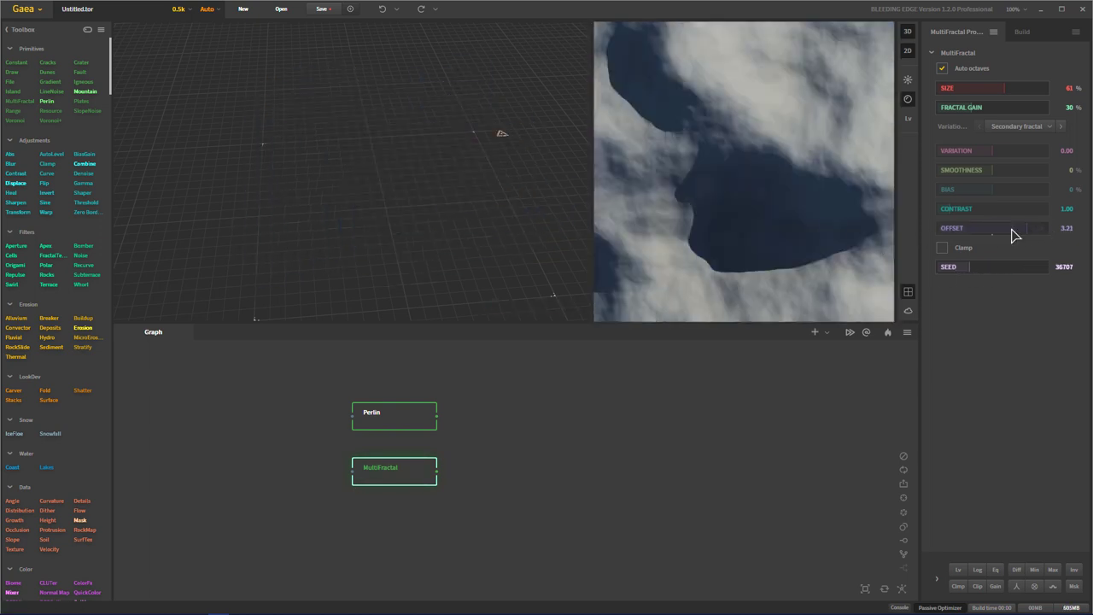
{"action": "left_click", "coordinate": [975, 227]}
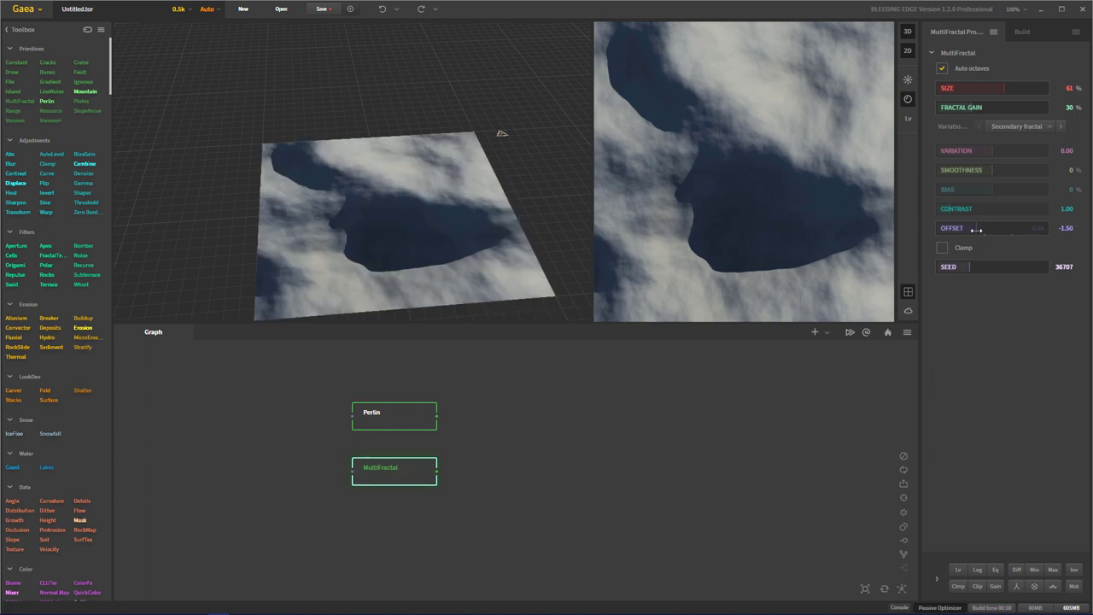
{"action": "left_click_drag", "start_coordinate": [976, 229], "coordinate": [960, 228]}
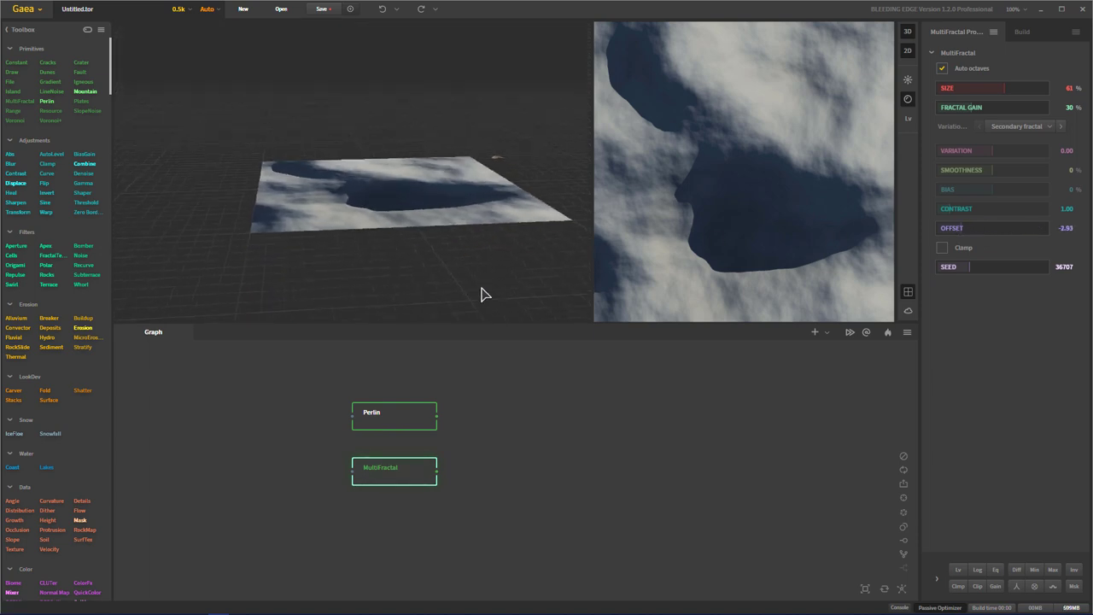
{"action": "left_click", "coordinate": [993, 229]}
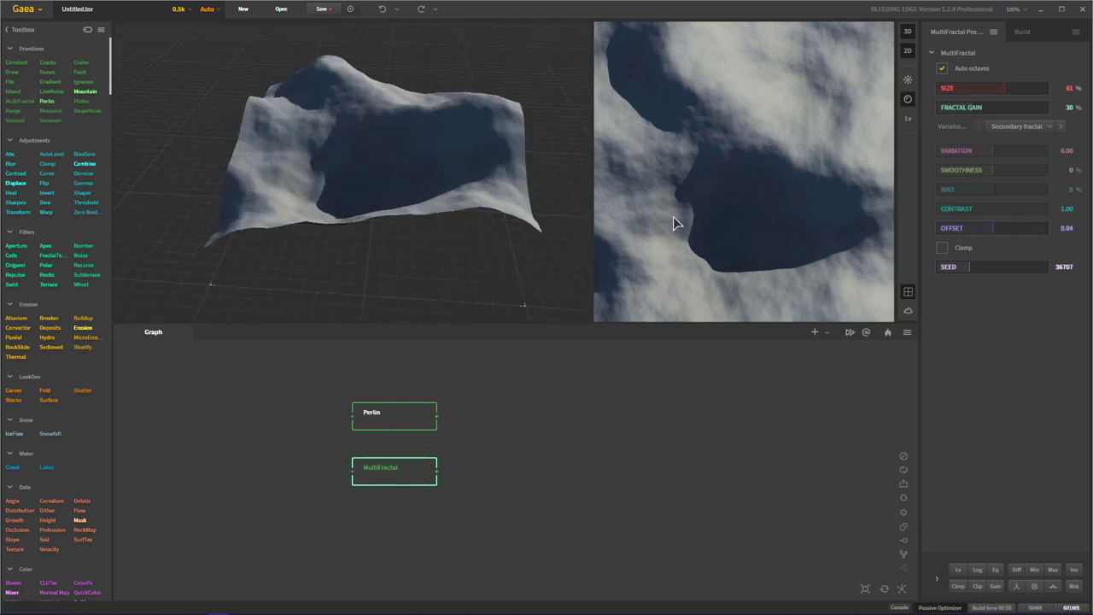
{"action": "left_click_drag", "start_coordinate": [547, 175], "coordinate": [443, 185]}
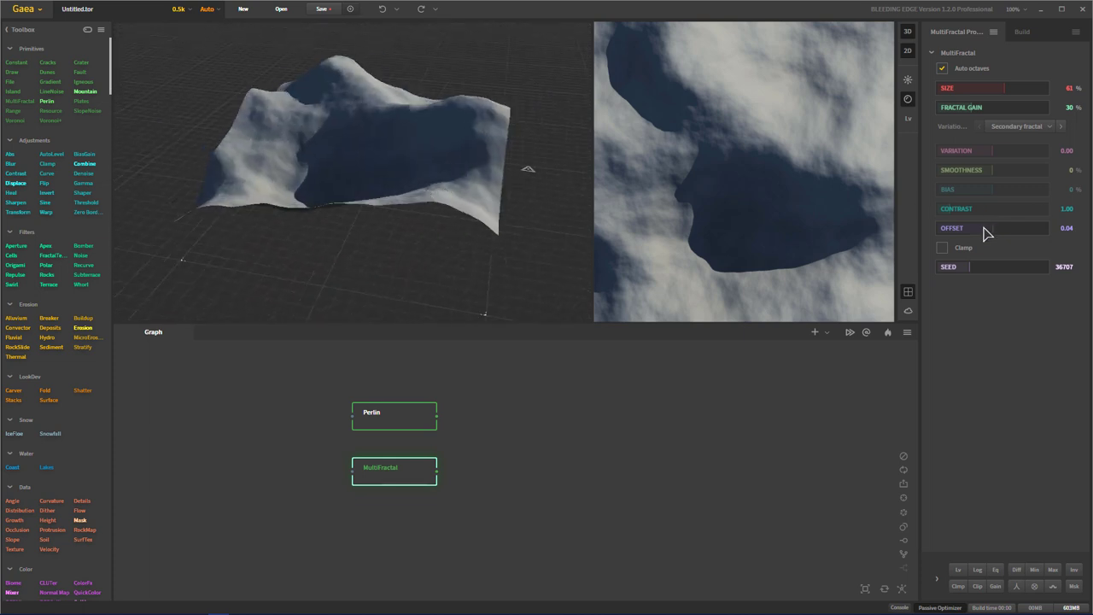
{"action": "right_click", "coordinate": [998, 237]}
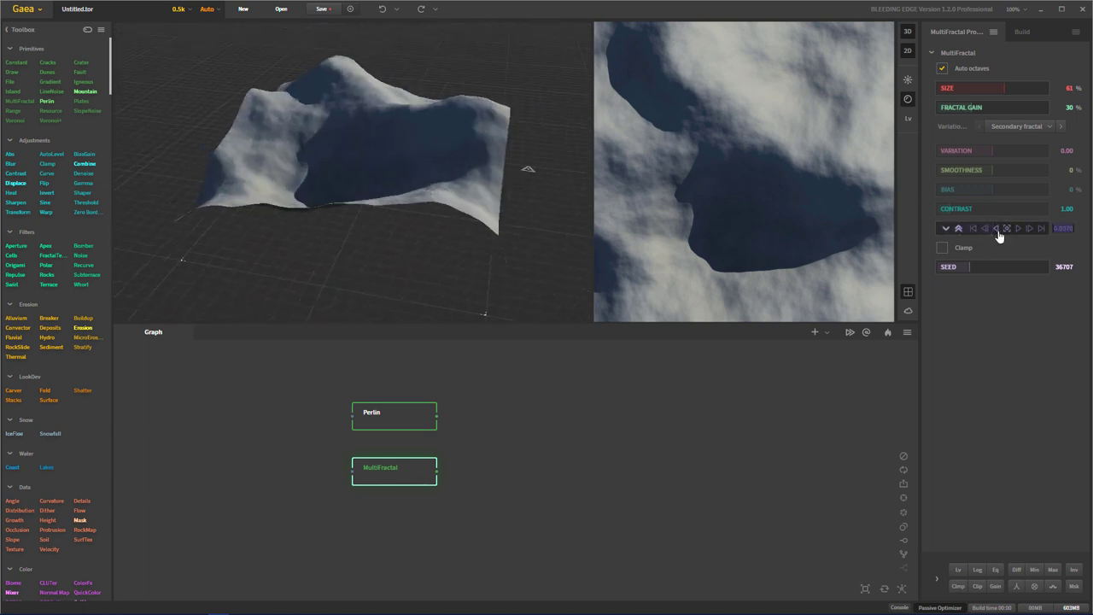
{"action": "left_click_drag", "start_coordinate": [439, 174], "coordinate": [457, 124]}
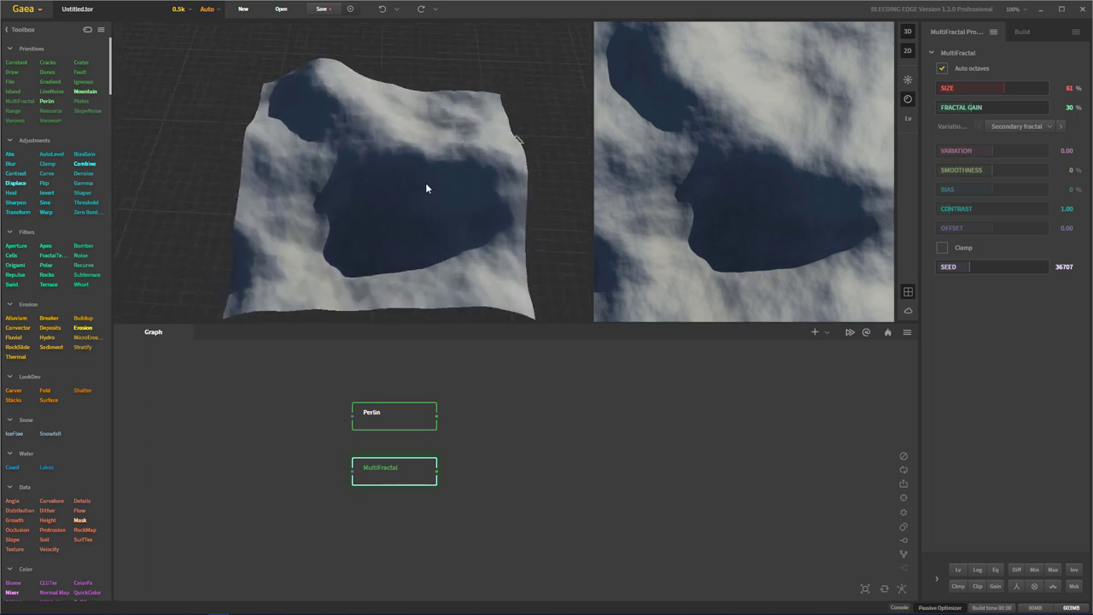
{"action": "left_click_drag", "start_coordinate": [427, 188], "coordinate": [436, 215]}
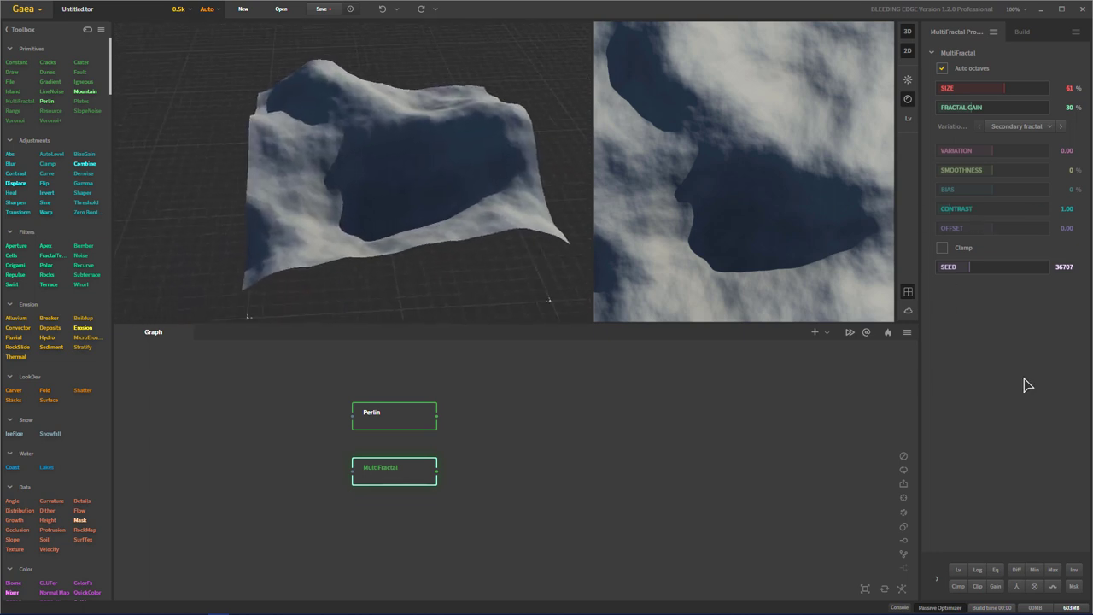
Step: Try a variation of -5.00 on the MultiFractal node and inspect the terrain surface up close
{"action": "left_click_drag", "start_coordinate": [994, 154], "coordinate": [954, 153]}
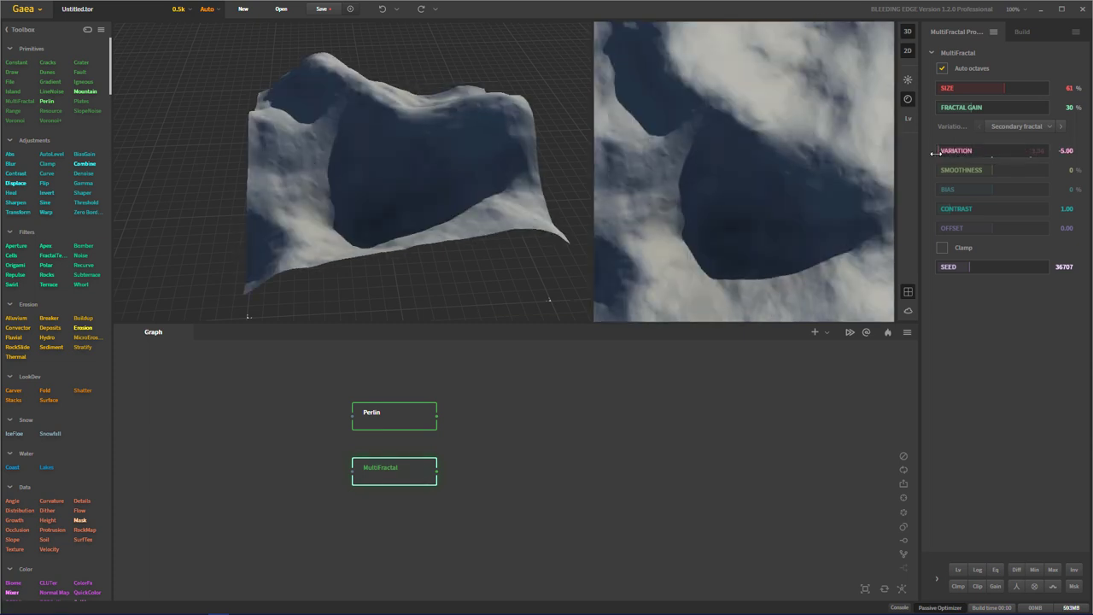
{"action": "scroll", "coordinate": [305, 157], "scroll_direction": "up", "scroll_amount": 6}
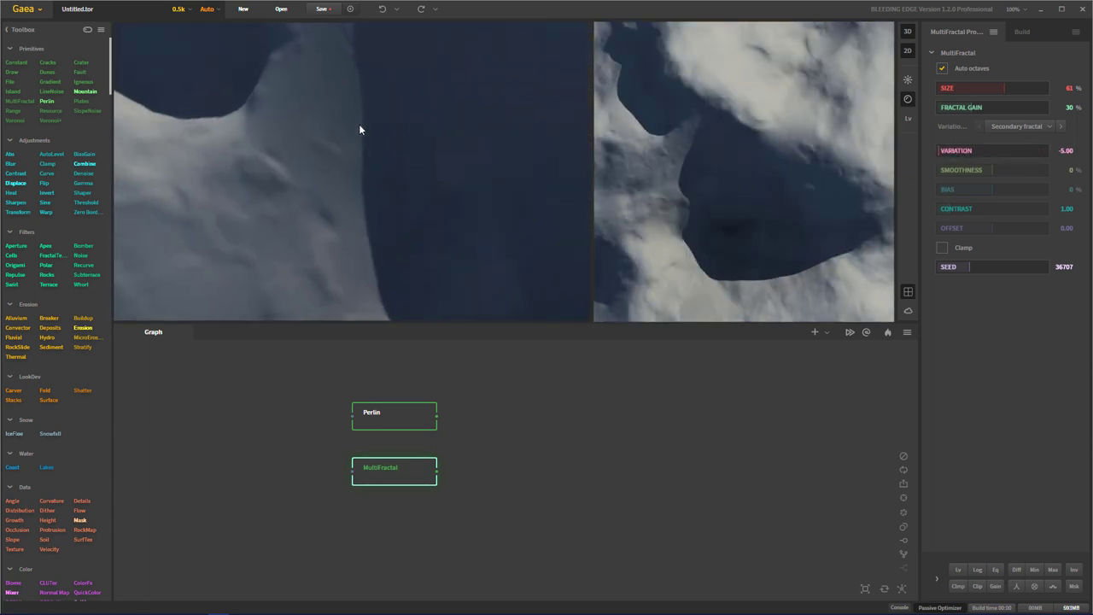
{"action": "left_click_drag", "start_coordinate": [359, 129], "coordinate": [377, 177]}
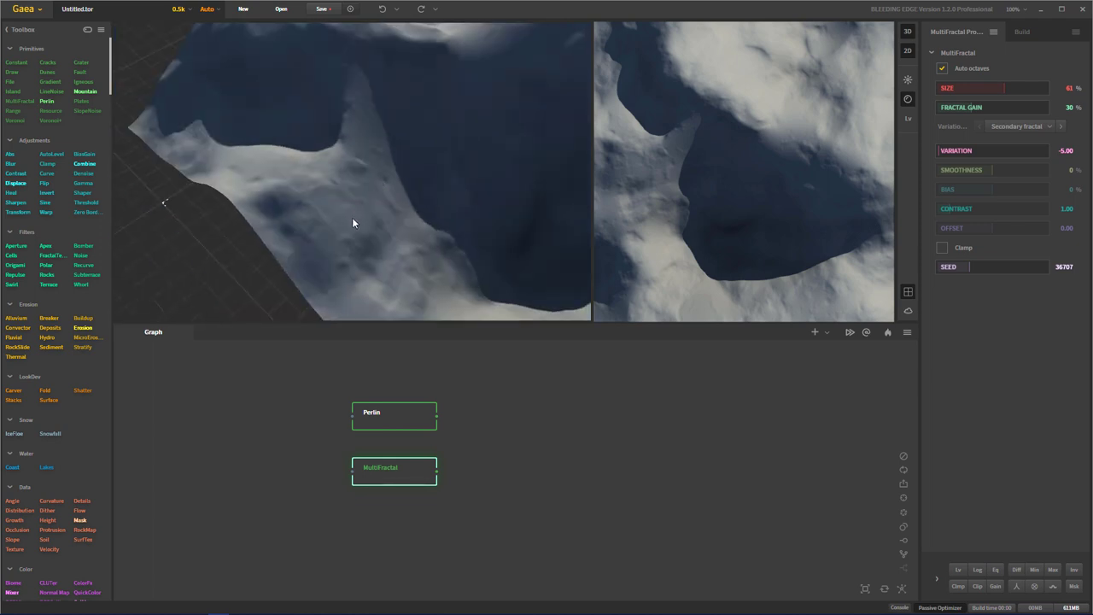
{"action": "left_click_drag", "start_coordinate": [353, 223], "coordinate": [355, 150]}
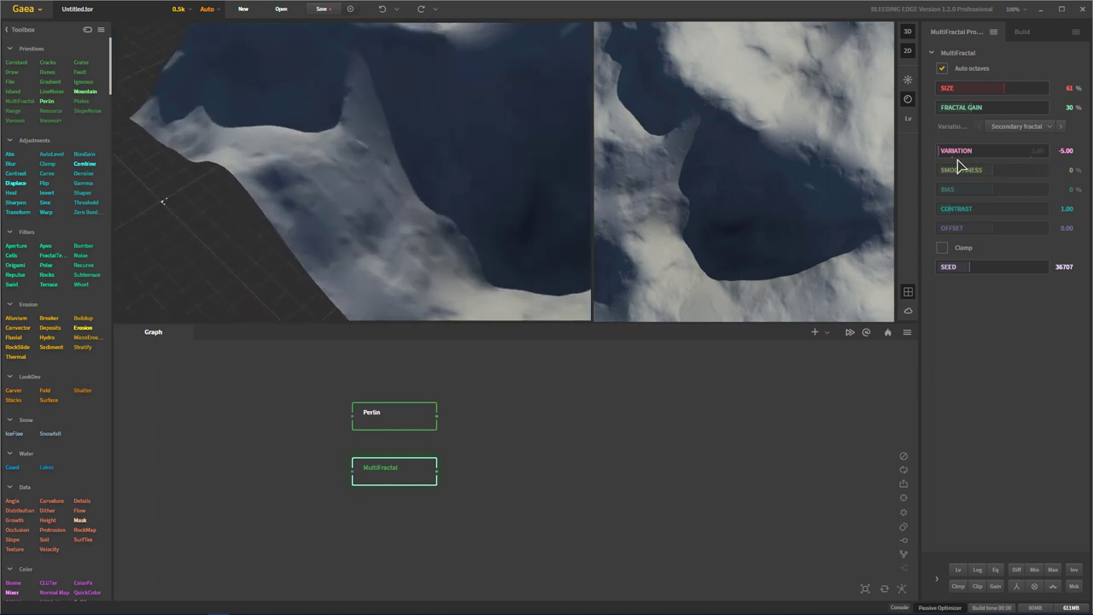
Step: Try variation values of 1.61 and 4.22 on the MultiFractal node, and reset the variation to its default of 0
{"action": "left_click_drag", "start_coordinate": [936, 151], "coordinate": [1010, 151]}
{"action": "left_click_drag", "start_coordinate": [433, 181], "coordinate": [467, 183]}
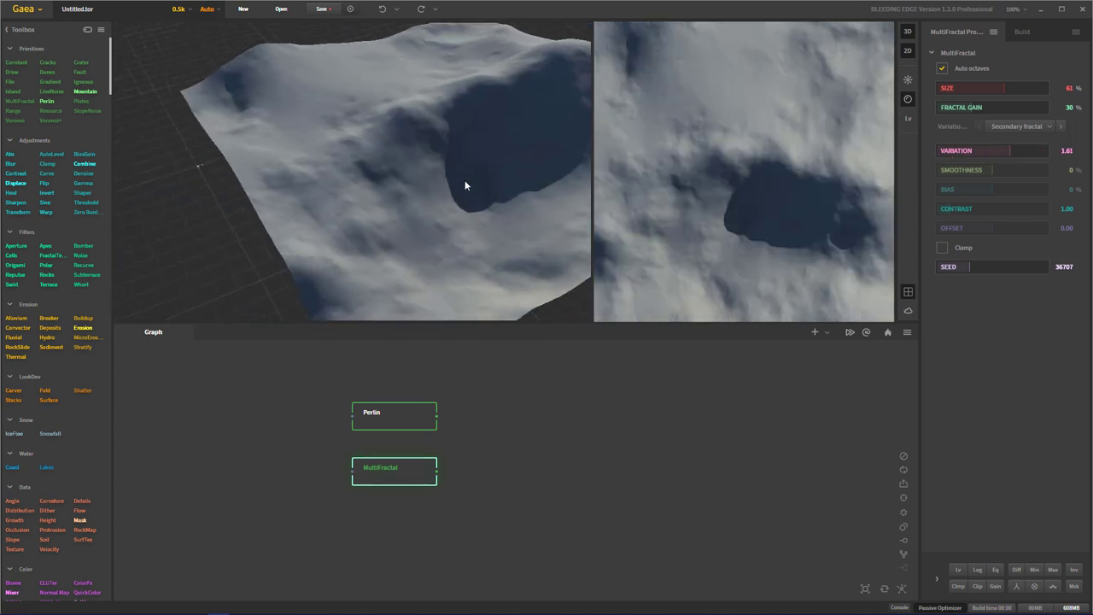
{"action": "left_click", "coordinate": [1039, 152]}
{"action": "left_click_drag", "start_coordinate": [581, 136], "coordinate": [443, 184]}
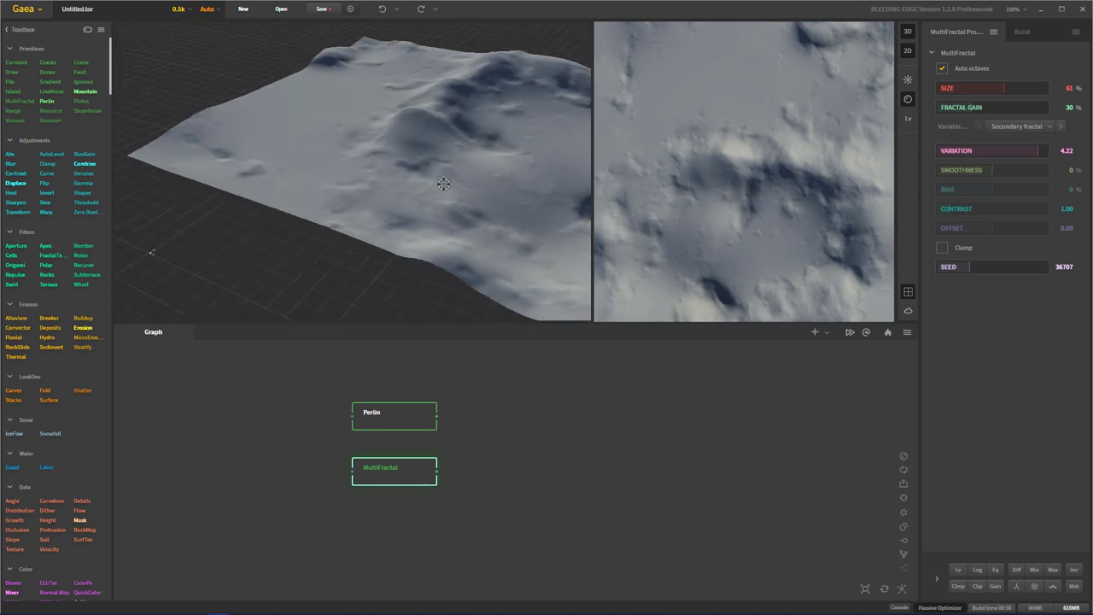
{"action": "left_click", "coordinate": [983, 151]}
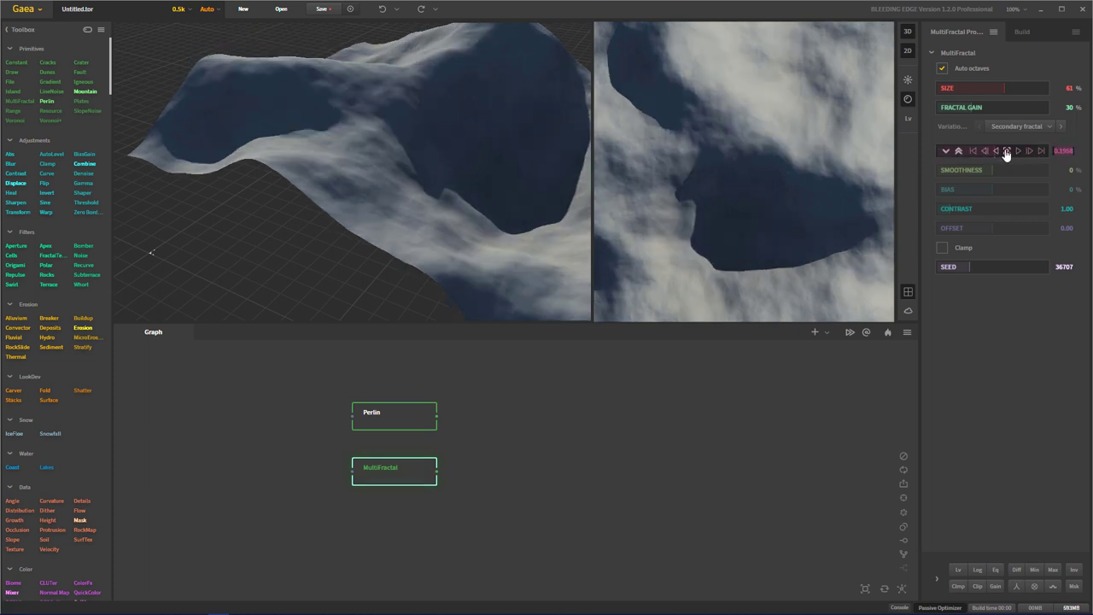
{"action": "left_click", "coordinate": [1006, 151]}
Step: Try a smoothness of -91% on the MultiFractal node combined with variation values of 1.73 and 2.89
{"action": "left_click_drag", "start_coordinate": [990, 171], "coordinate": [943, 174]}
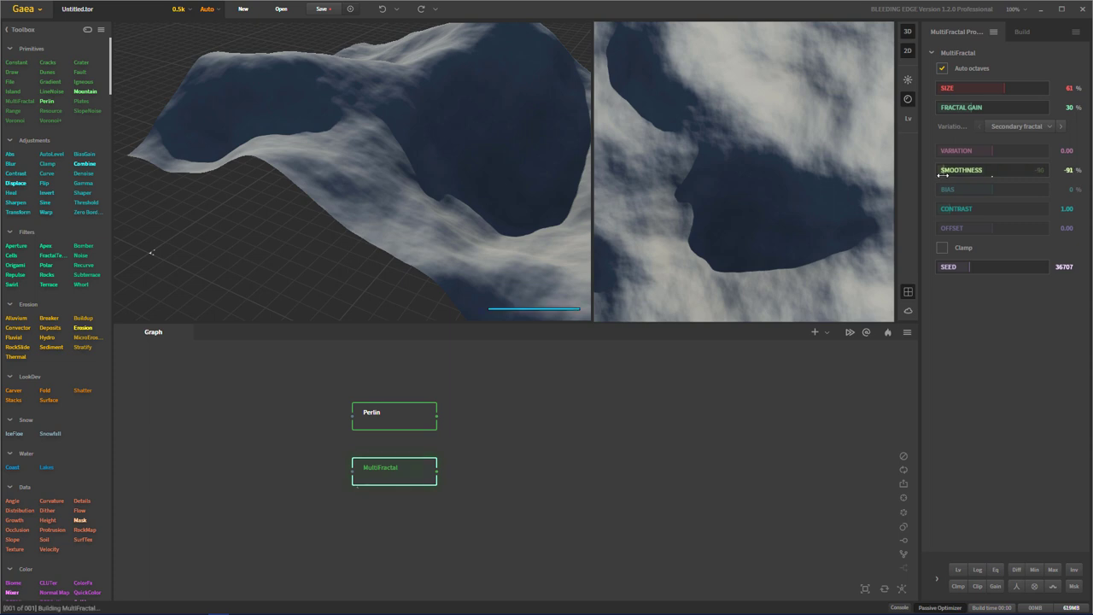
{"action": "left_click", "coordinate": [1014, 152]}
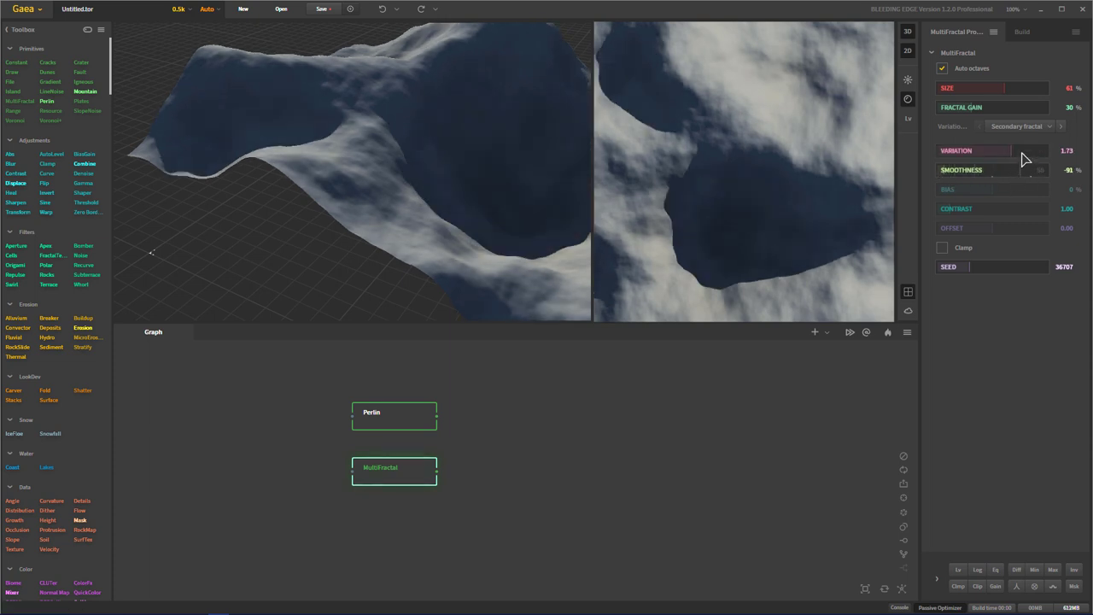
{"action": "left_click", "coordinate": [1022, 152]}
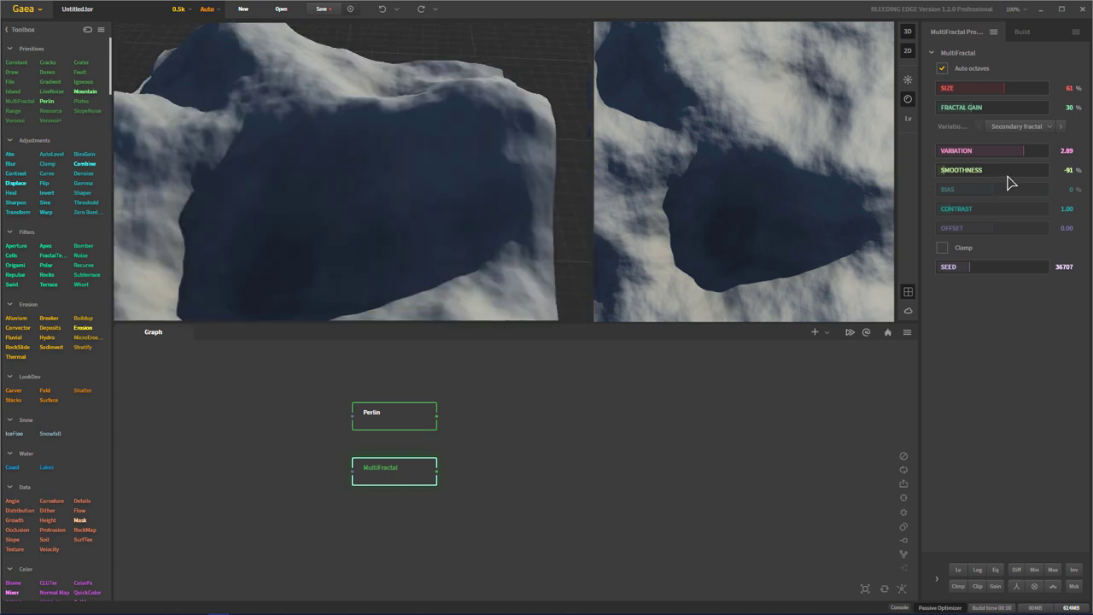
Step: Try smoothness values of 41%, 17%, -94% and 5% on the MultiFractal node, and return the smoothness to 0%
{"action": "left_click", "coordinate": [1014, 170]}
{"action": "left_click_drag", "start_coordinate": [432, 186], "coordinate": [527, 184]}
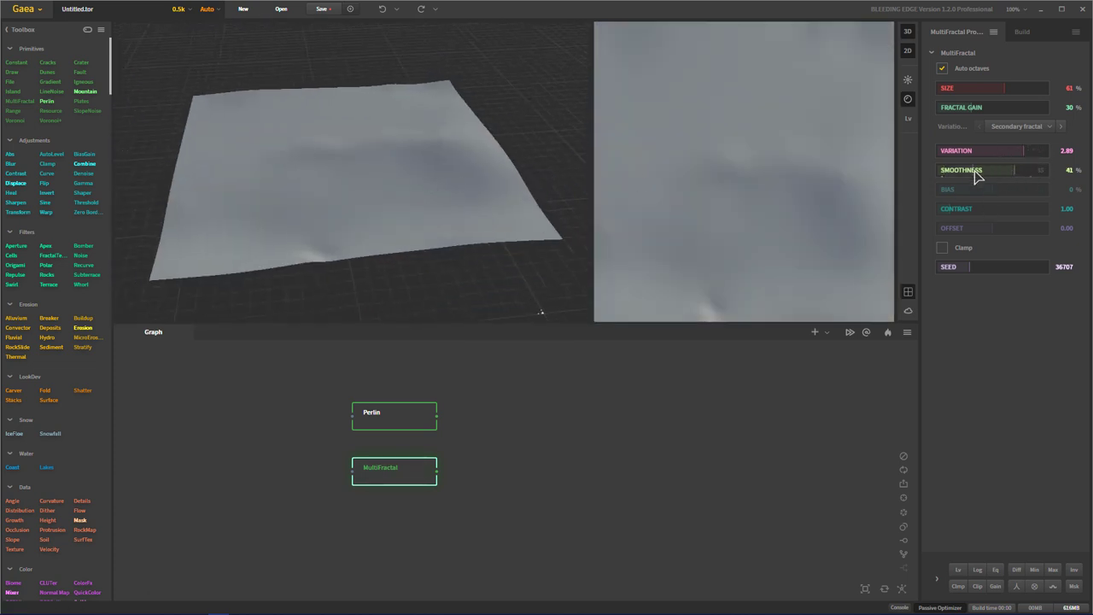
{"action": "left_click", "coordinate": [1001, 170]}
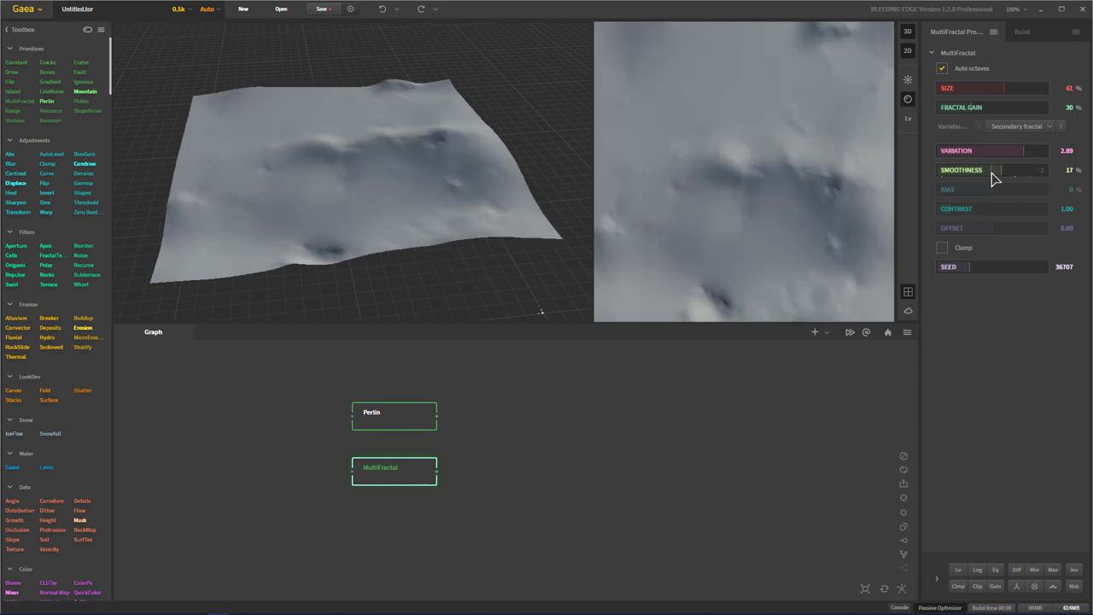
{"action": "left_click_drag", "start_coordinate": [992, 175], "coordinate": [938, 170]}
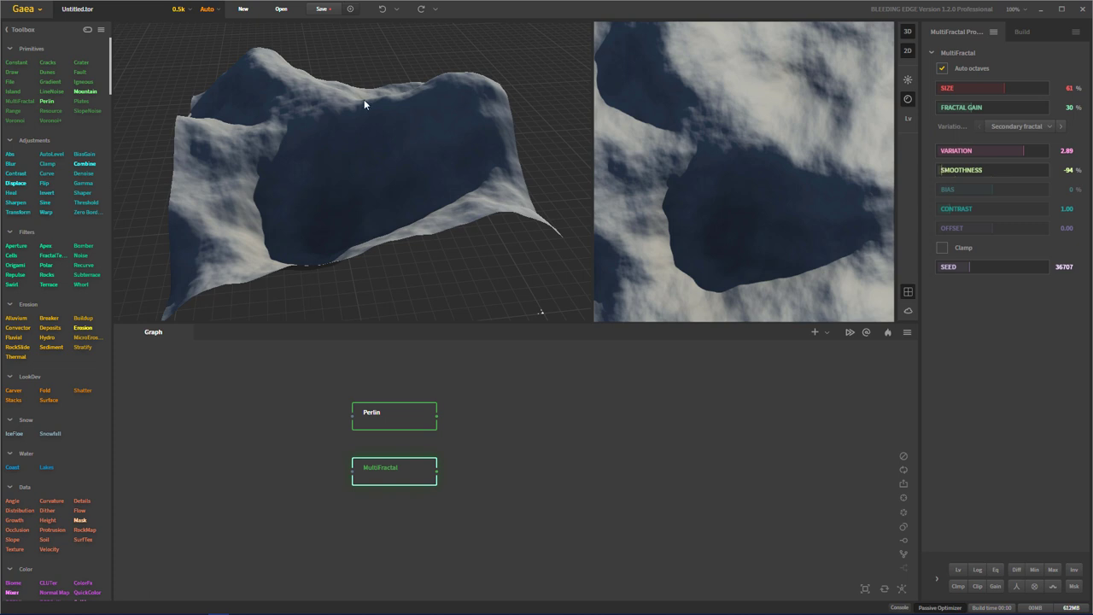
{"action": "left_click", "coordinate": [996, 175]}
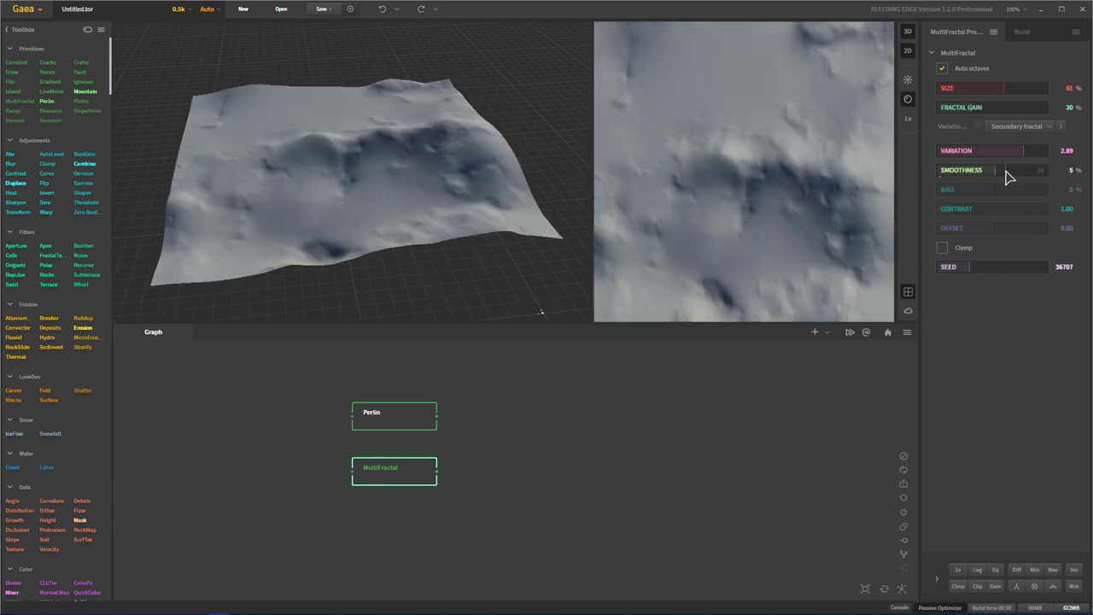
{"action": "left_click", "coordinate": [1007, 175]}
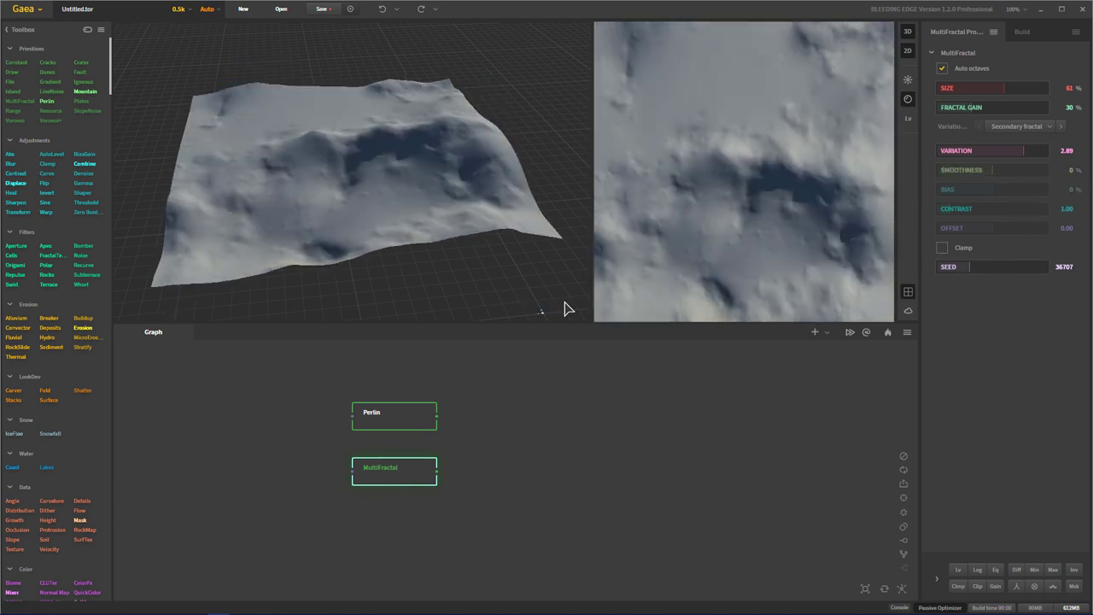
Step: Try a variation of -2.24 with smoothness values of -54% and 71% on the MultiFractal node, inspecting the terrain for each
{"action": "left_click", "coordinate": [948, 154]}
{"action": "left_click", "coordinate": [970, 154]}
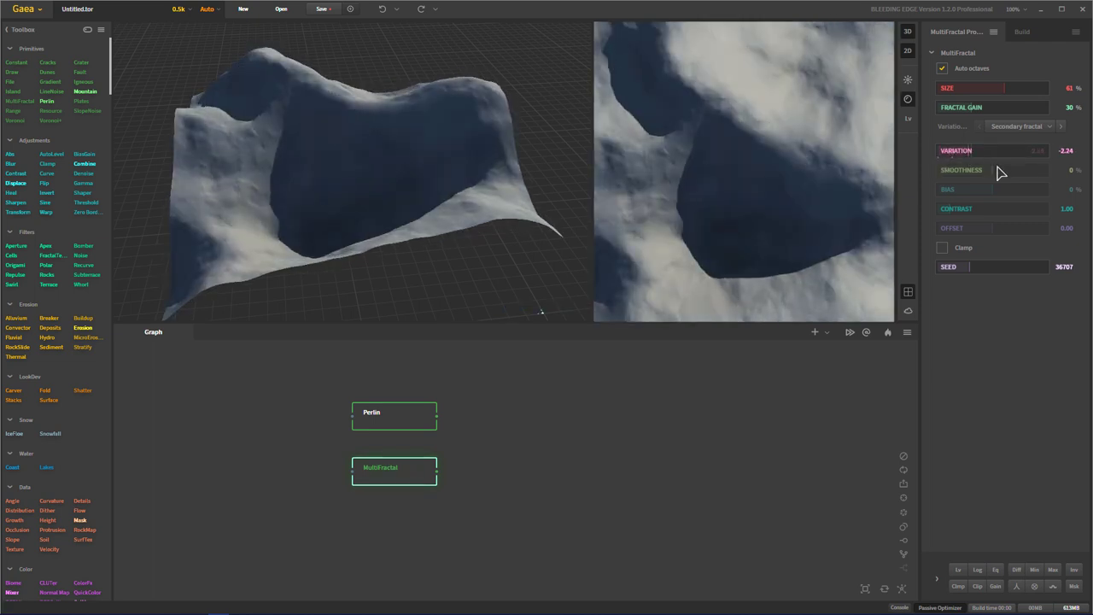
{"action": "left_click_drag", "start_coordinate": [1007, 175], "coordinate": [963, 176]}
{"action": "left_click_drag", "start_coordinate": [375, 128], "coordinate": [323, 189]}
{"action": "left_click_drag", "start_coordinate": [438, 130], "coordinate": [479, 157]}
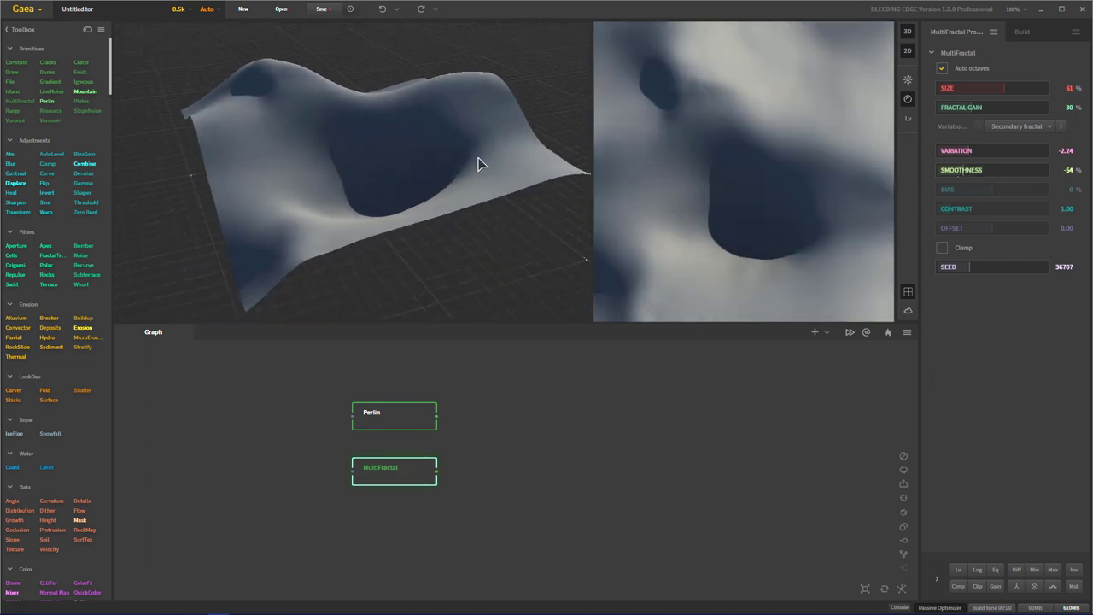
{"action": "left_click_drag", "start_coordinate": [1004, 174], "coordinate": [1029, 173]}
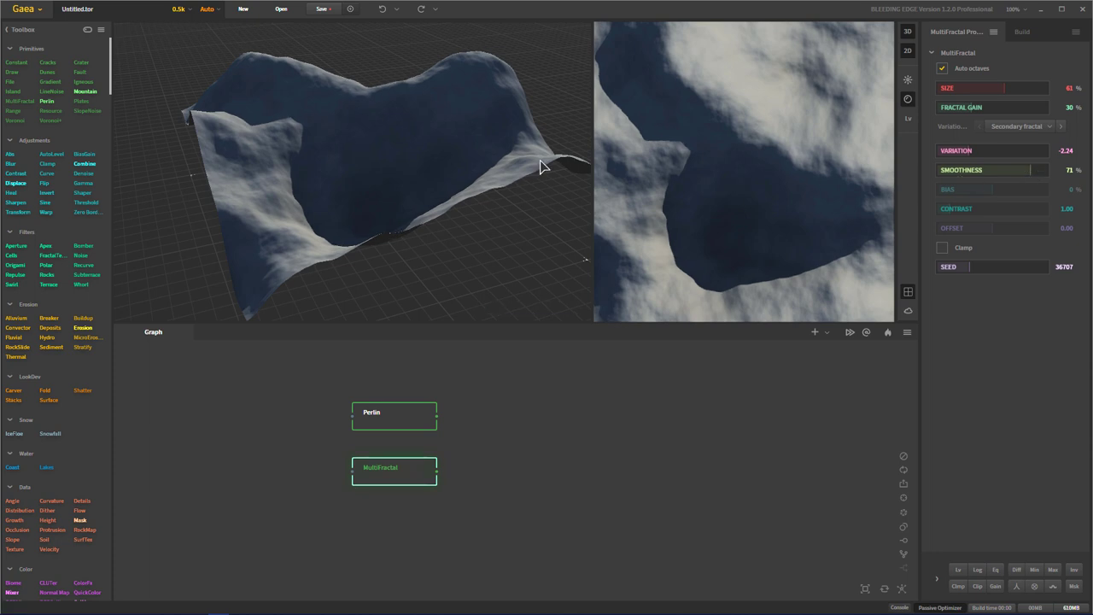
{"action": "left_click_drag", "start_coordinate": [470, 120], "coordinate": [482, 109]}
{"action": "left_click_drag", "start_coordinate": [337, 135], "coordinate": [419, 142]}
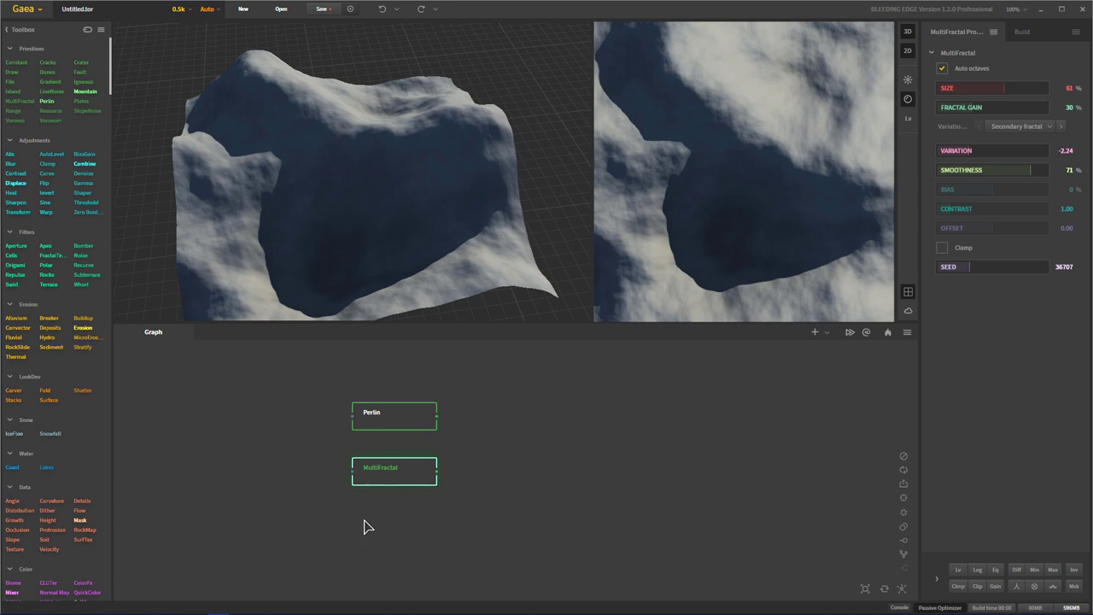
Step: Delete the Perlin node from the graph and move the MultiFractal node up into its place
{"action": "left_click_drag", "start_coordinate": [302, 520], "coordinate": [497, 447]}
{"action": "left_click_drag", "start_coordinate": [546, 432], "coordinate": [293, 382]}
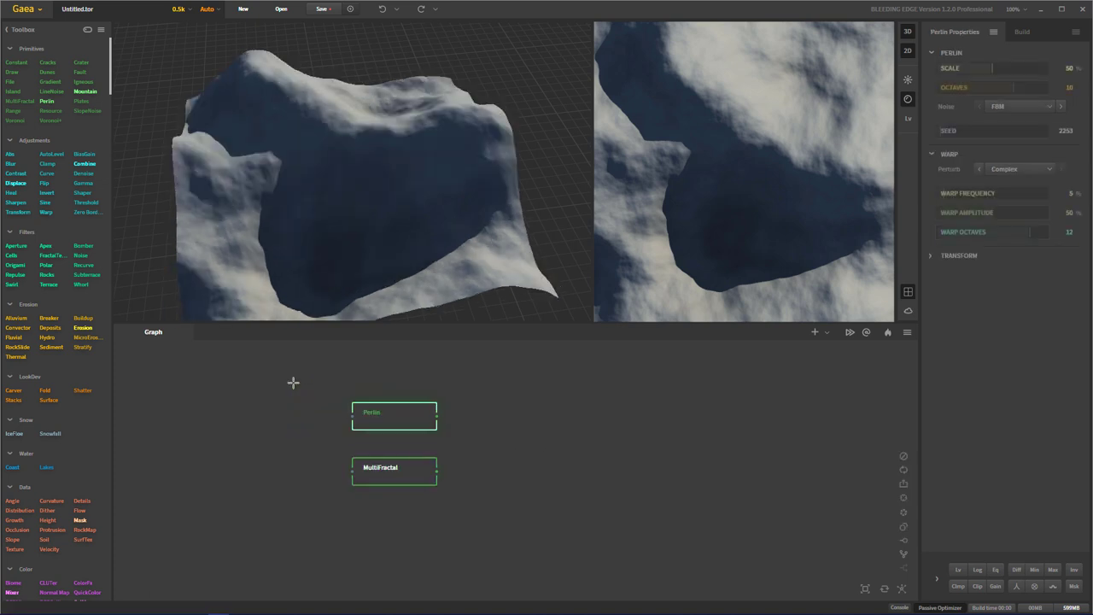
{"action": "key", "text": "Delete"}
{"action": "left_click_drag", "start_coordinate": [398, 474], "coordinate": [373, 408]}
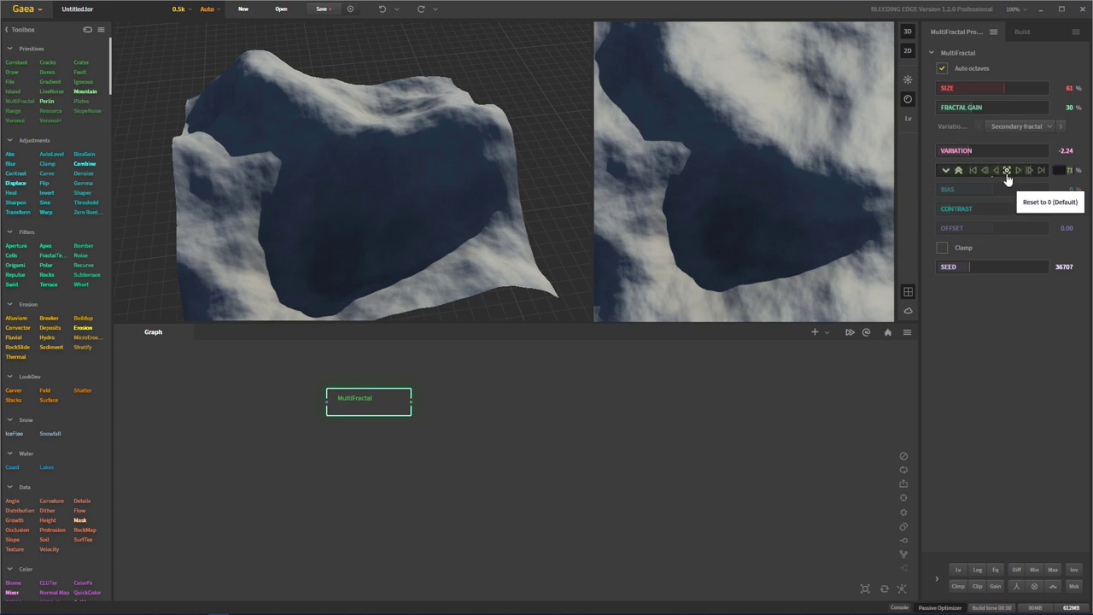
Step: Reset the MultiFractal node's smoothness to 0% and variation to 0.00, and try bias values of 49%, 3%, -45% and 73%
{"action": "left_click", "coordinate": [1005, 170]}
{"action": "left_click", "coordinate": [1006, 170]}
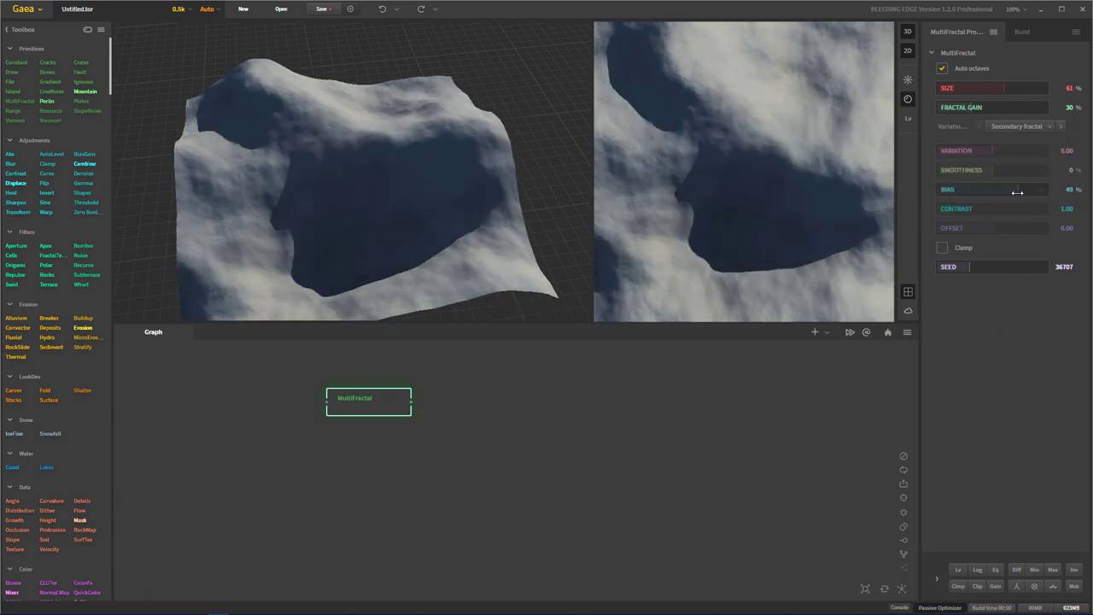
{"action": "left_click_drag", "start_coordinate": [1015, 192], "coordinate": [934, 189]}
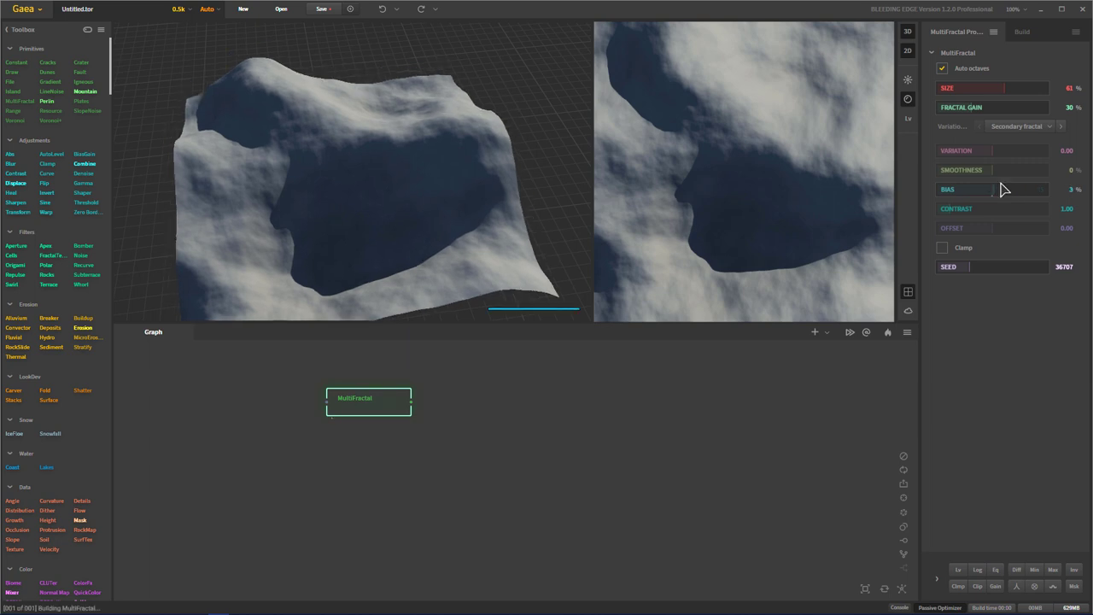
{"action": "left_click", "coordinate": [969, 191]}
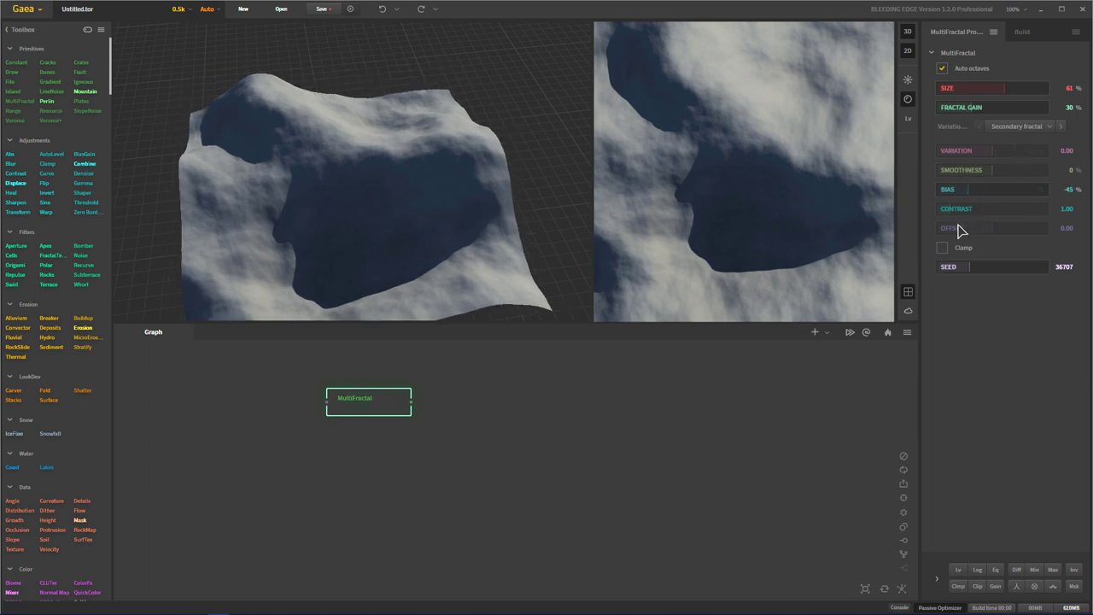
{"action": "left_click_drag", "start_coordinate": [546, 256], "coordinate": [418, 245]}
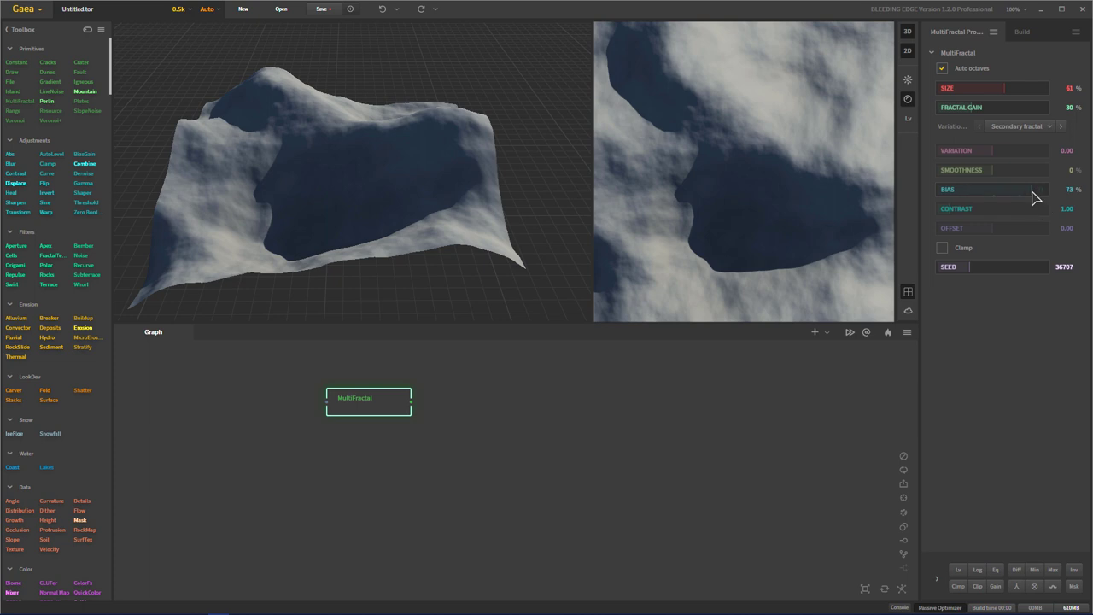
Step: Try a variation of 1.62 on the MultiFractal node with bias values of 10% and -59%, inspecting the terrain
{"action": "left_click", "coordinate": [1009, 151]}
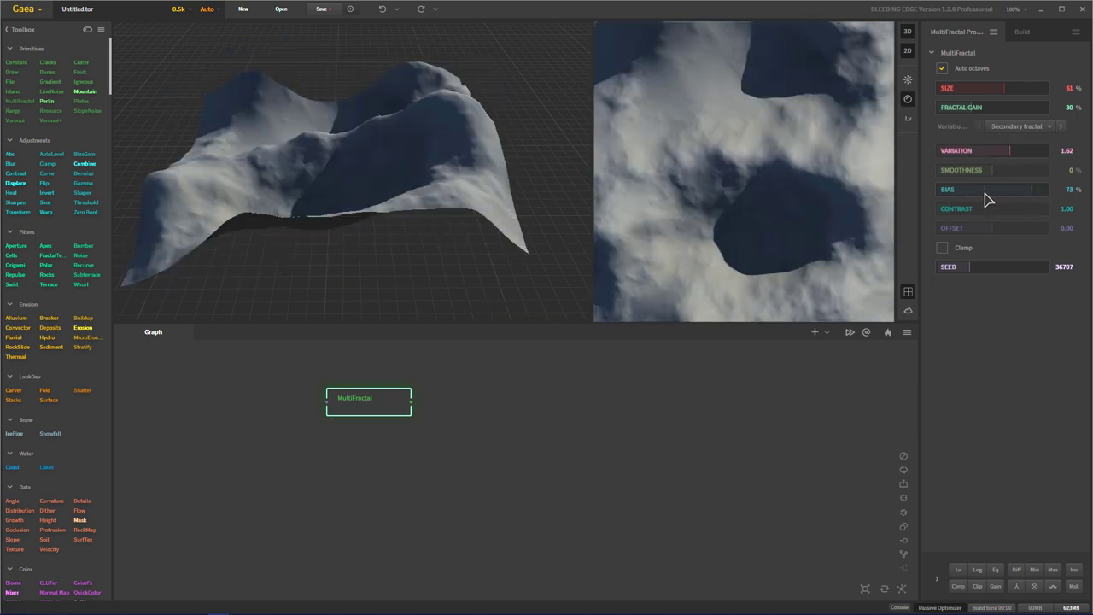
{"action": "left_click", "coordinate": [984, 192]}
{"action": "left_click", "coordinate": [1020, 191]}
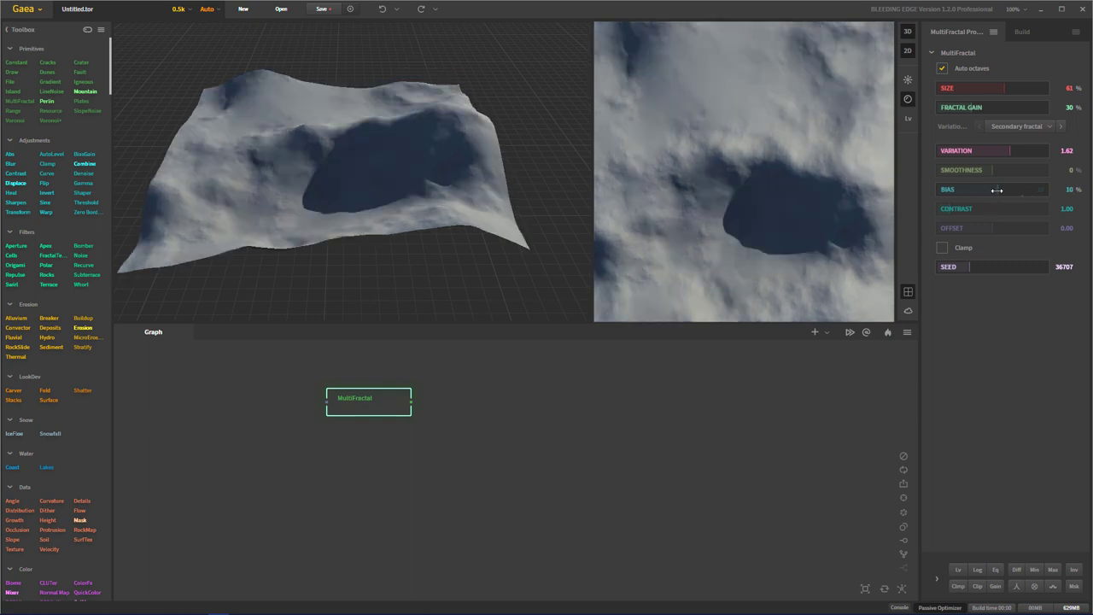
{"action": "left_click", "coordinate": [961, 191]}
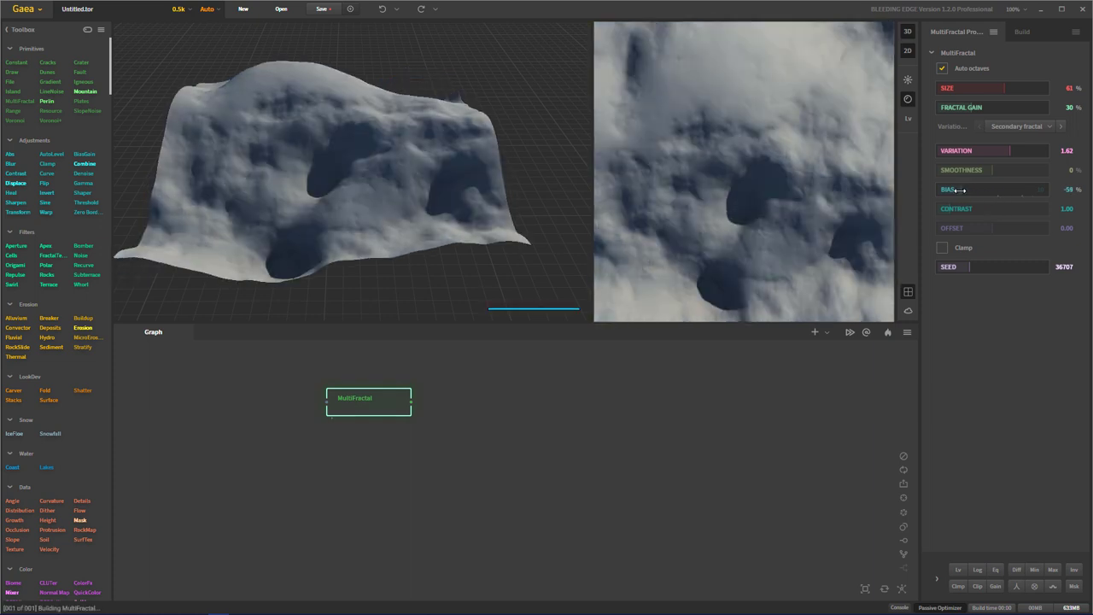
{"action": "left_click_drag", "start_coordinate": [389, 202], "coordinate": [526, 219]}
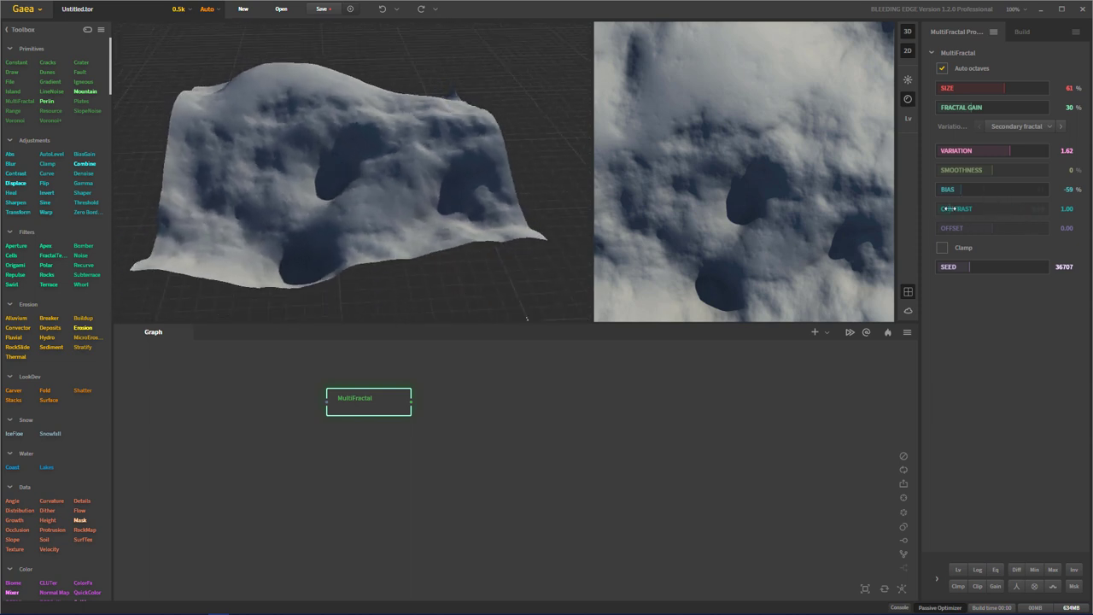
Step: Set the MultiFractal node's contrast to 2.06 and its seed to 76665, inspecting the terrain for each
{"action": "mouse_move", "coordinate": [949, 208]}
{"action": "left_mouse_down"}
{"action": "mouse_move", "coordinate": [1007, 208]}
{"action": "mouse_move", "coordinate": [952, 208]}
{"action": "mouse_move", "coordinate": [962, 208]}
{"action": "left_mouse_up"}
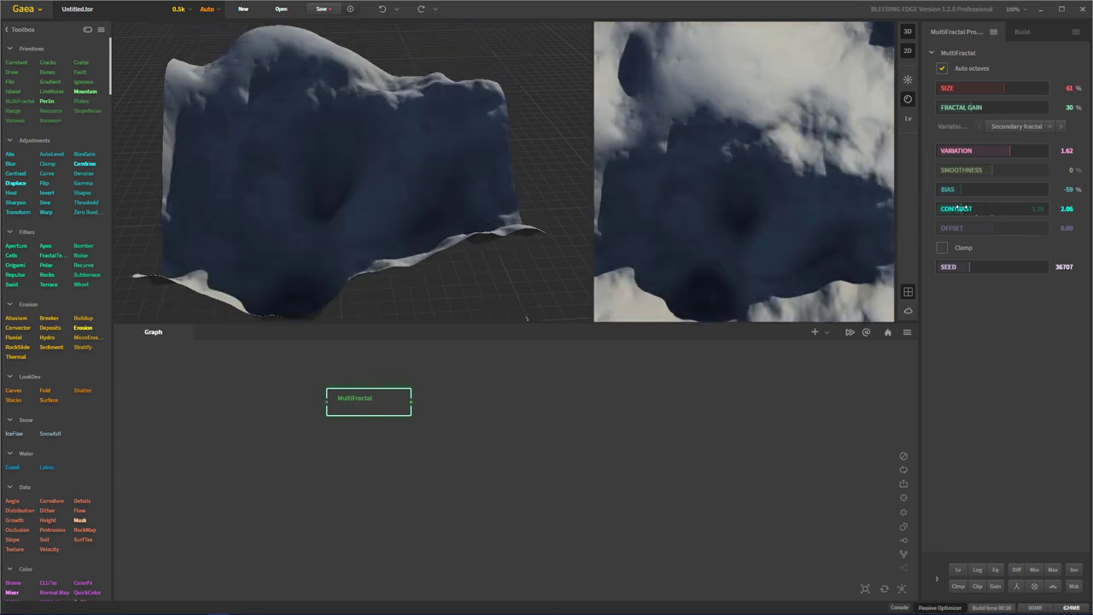
{"action": "left_click_drag", "start_coordinate": [512, 256], "coordinate": [446, 166]}
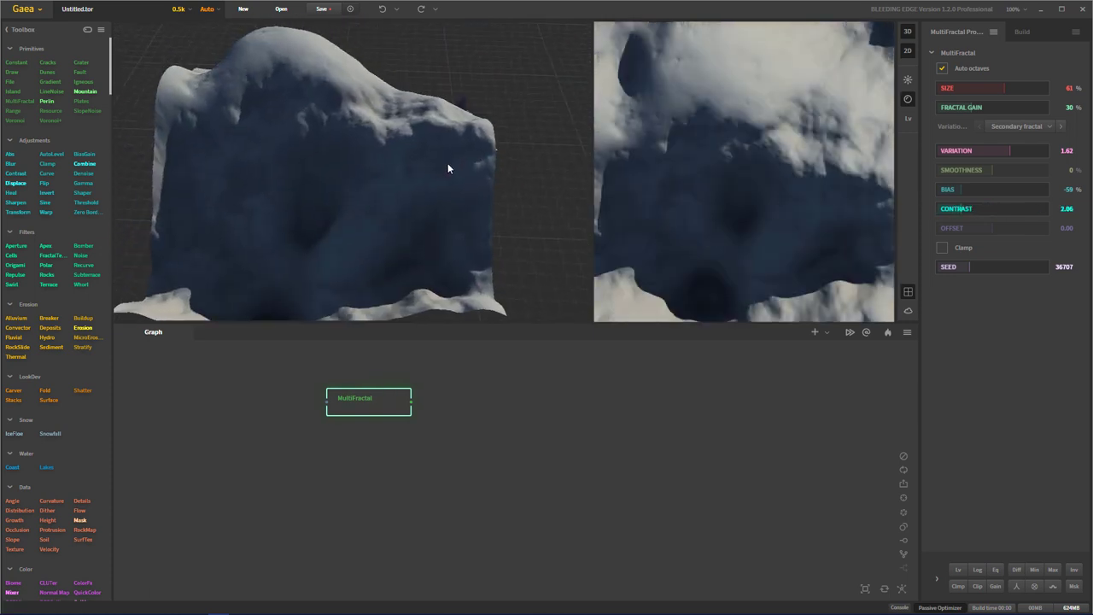
{"action": "left_click", "coordinate": [1003, 267]}
{"action": "left_click_drag", "start_coordinate": [256, 171], "coordinate": [590, 179]}
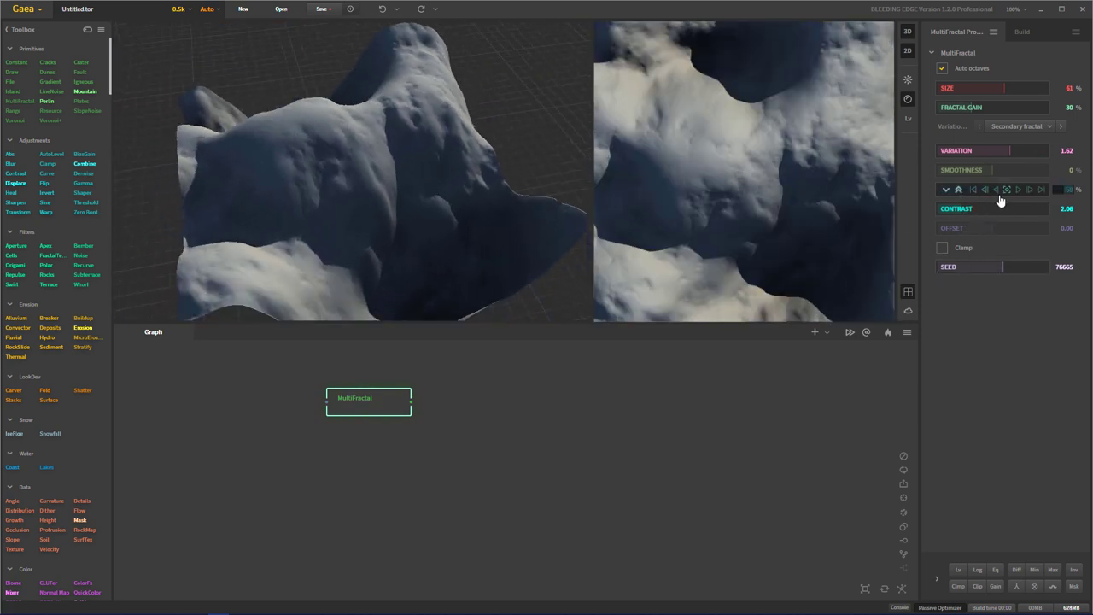
Step: Reset the MultiFractal node's bias to 0%, contrast to 1.00 and variation to 0.00
{"action": "left_click", "coordinate": [1004, 189]}
{"action": "left_click", "coordinate": [1007, 209]}
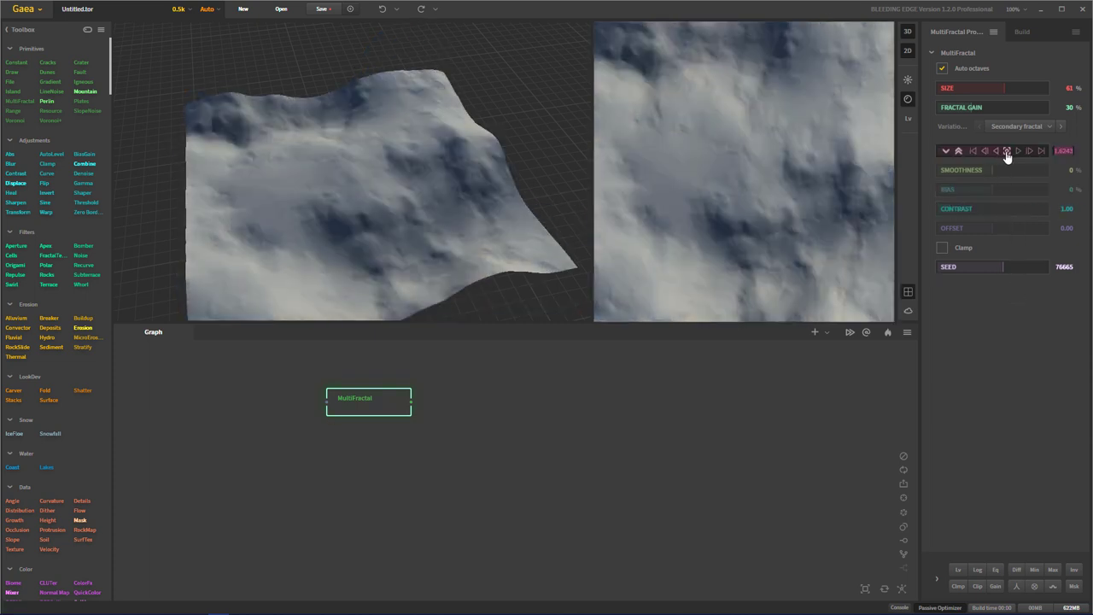
{"action": "left_click", "coordinate": [1007, 151]}
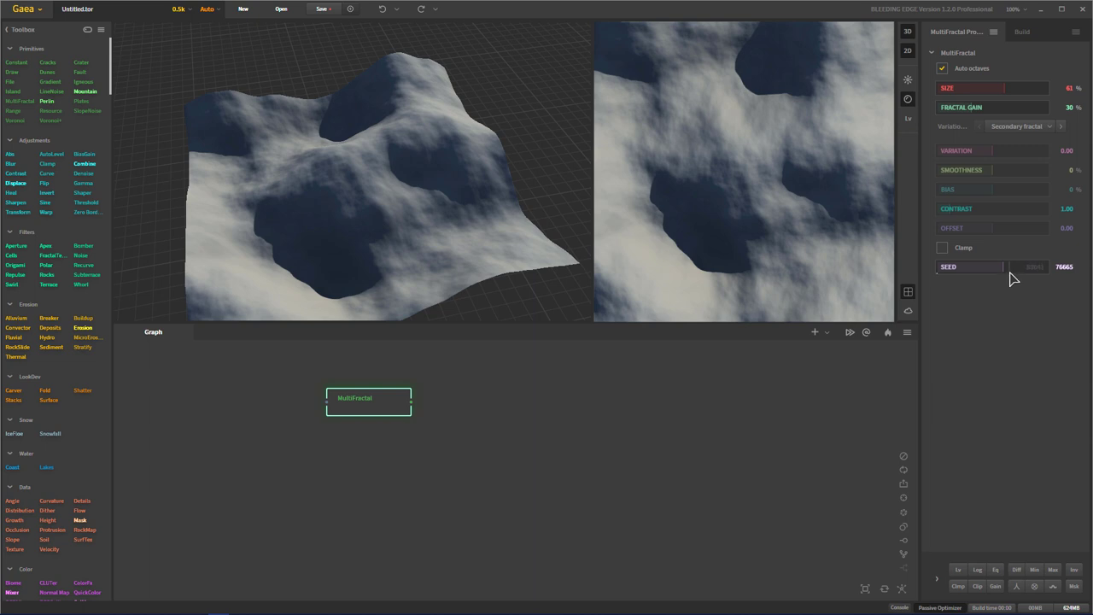
Step: Try fractal gain values of 44% and 48% on the MultiFractal node, inspecting the terrain from several angles
{"action": "left_click", "coordinate": [1036, 128]}
{"action": "left_click_drag", "start_coordinate": [448, 201], "coordinate": [408, 152]}
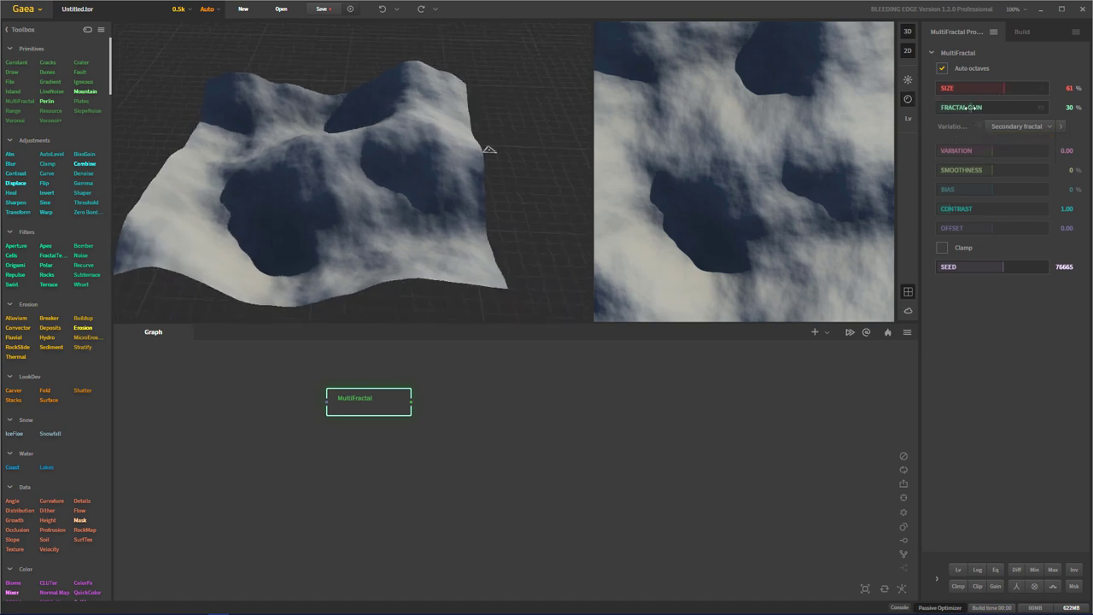
{"action": "left_click_drag", "start_coordinate": [986, 107], "coordinate": [985, 107]}
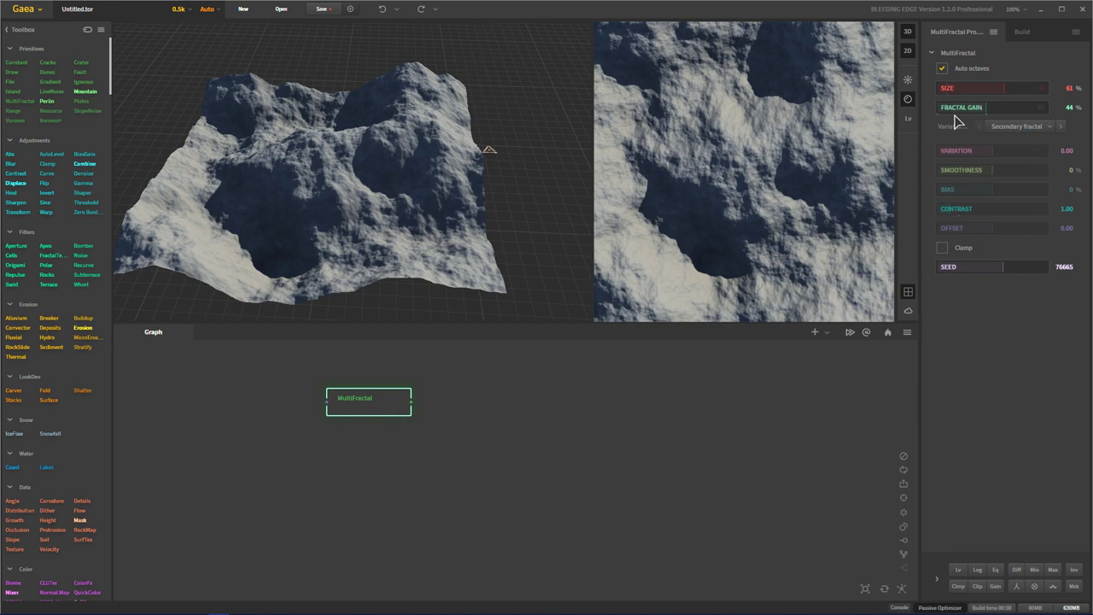
{"action": "left_click_drag", "start_coordinate": [359, 226], "coordinate": [395, 189]}
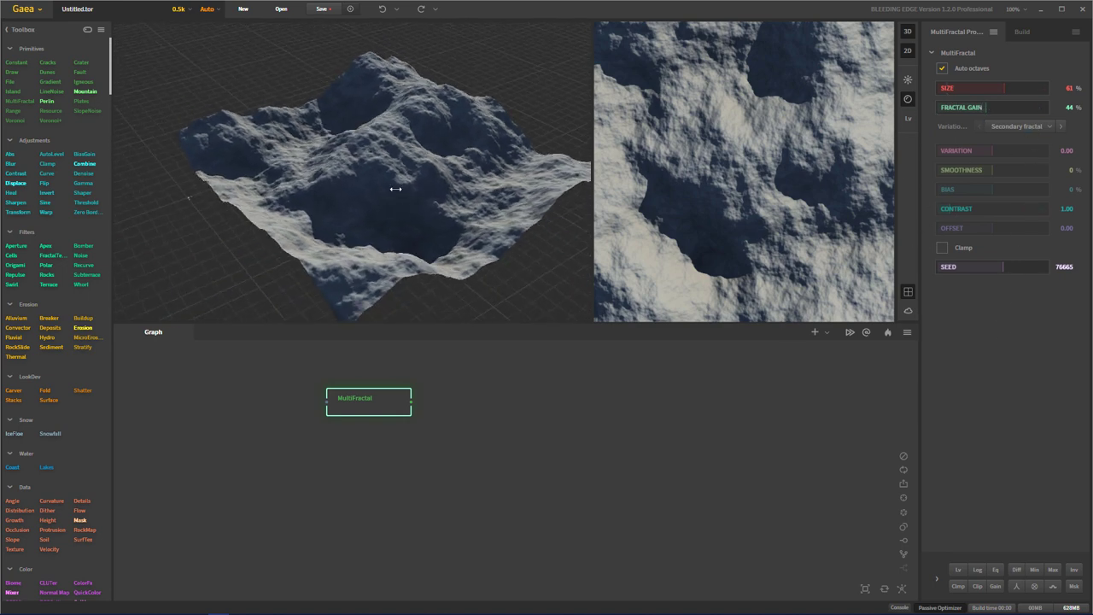
{"action": "left_click_drag", "start_coordinate": [501, 224], "coordinate": [334, 200]}
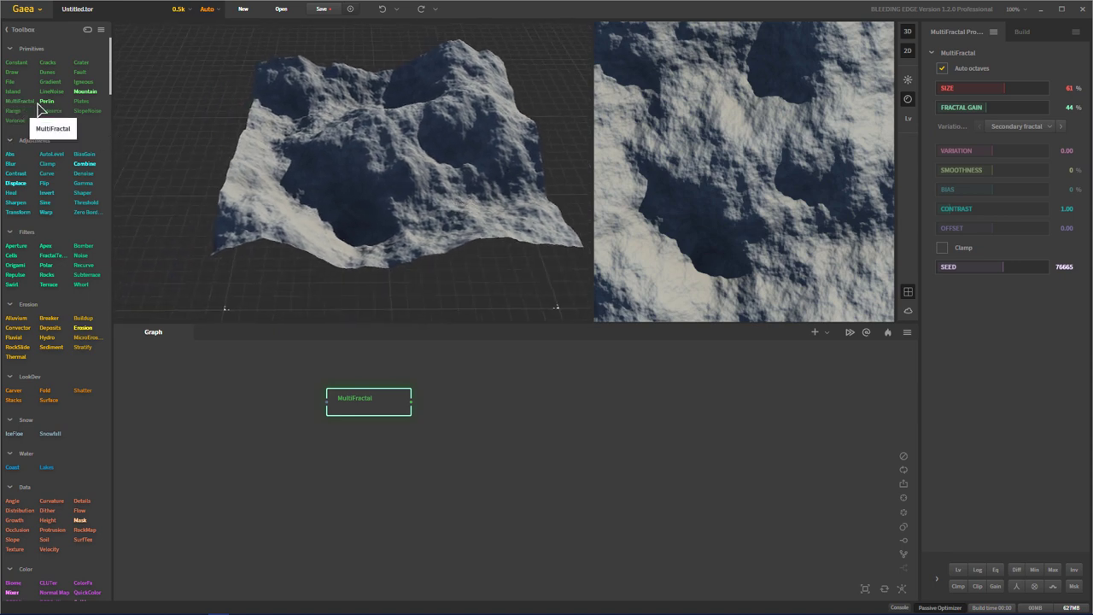
{"action": "mouse_move", "coordinate": [46, 107]}
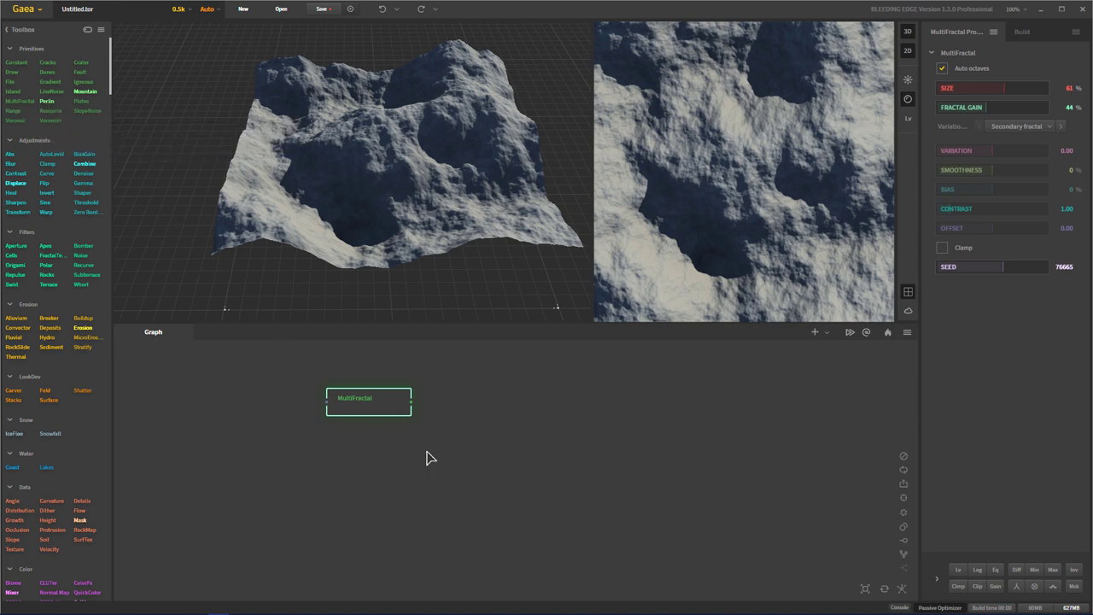
{"action": "middle_click_drag", "start_coordinate": [458, 242], "coordinate": [401, 238]}
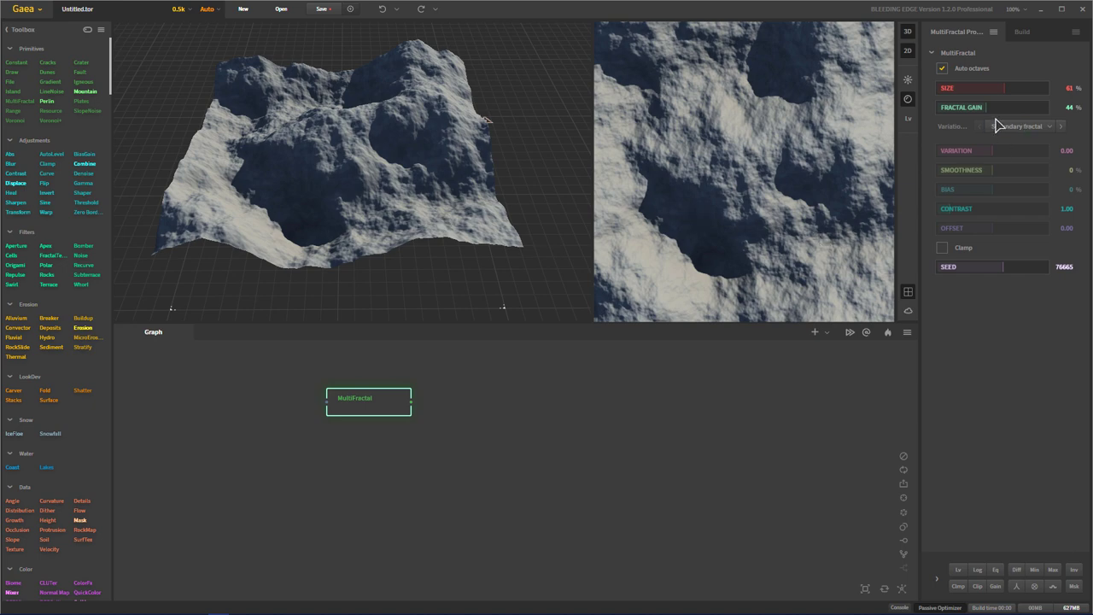
{"action": "left_click_drag", "start_coordinate": [987, 107], "coordinate": [991, 107]}
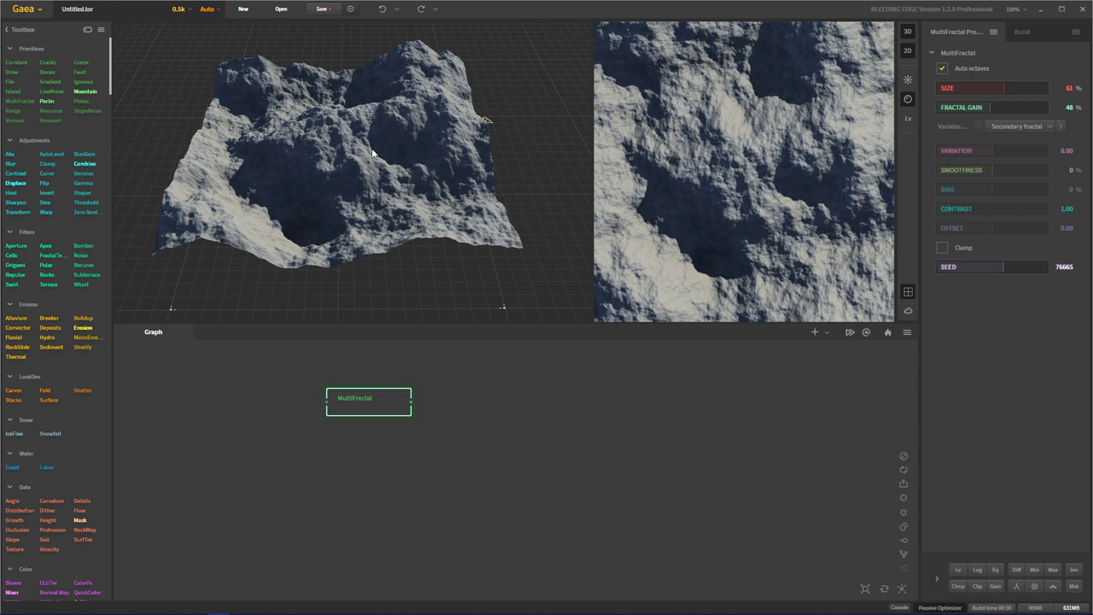
Step: Compare the options of the Self-modulation and Secondary fractal variation types on the MultiFractal node, and leave it on Self-modulation
{"action": "left_click", "coordinate": [1029, 128]}
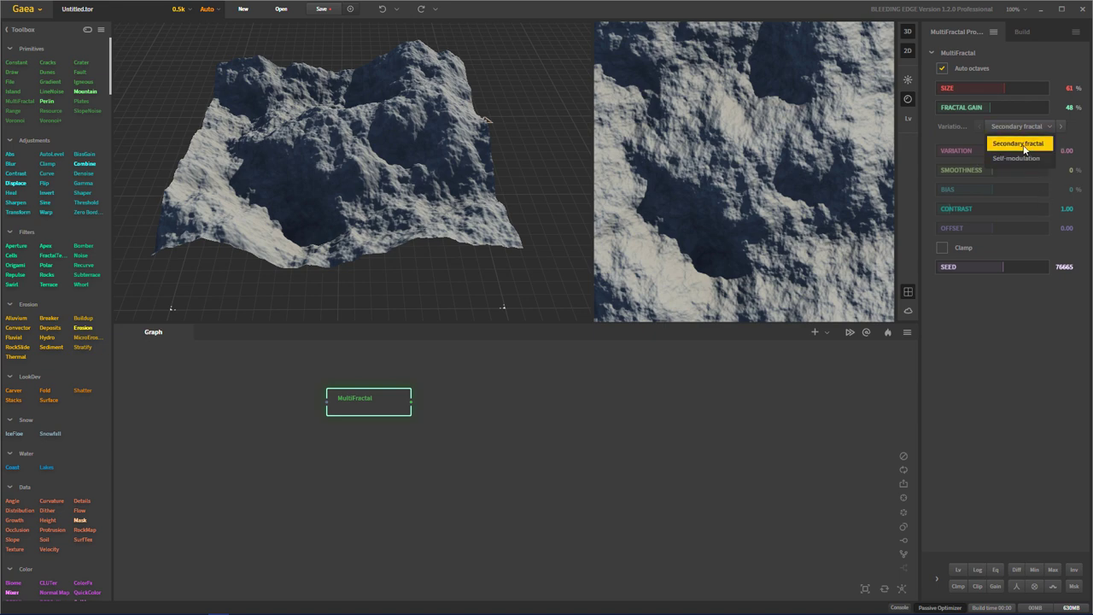
{"action": "left_click", "coordinate": [1029, 159]}
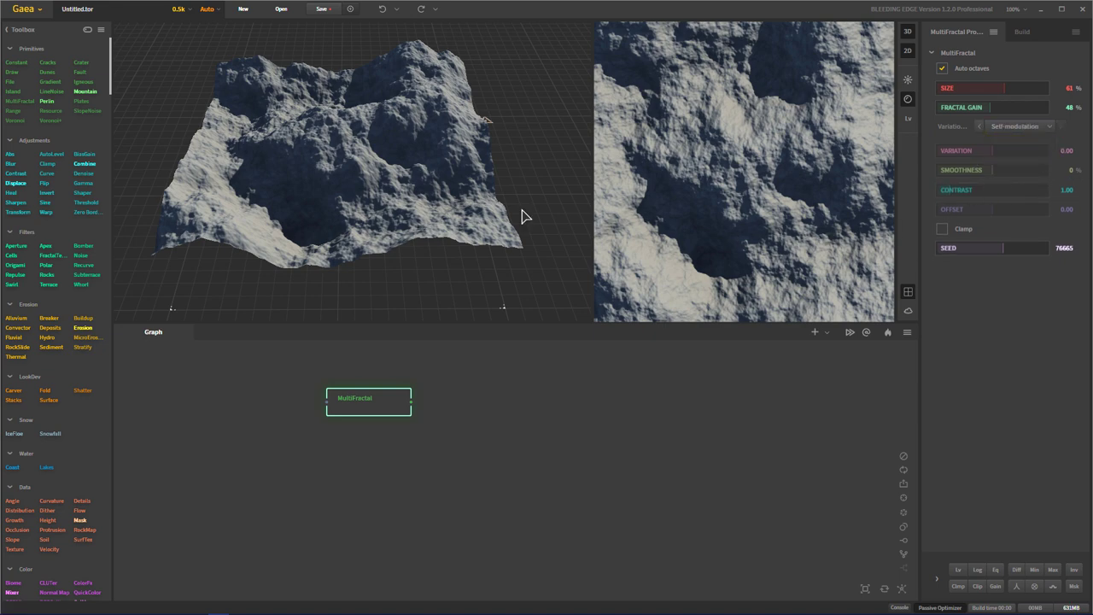
{"action": "left_click", "coordinate": [1016, 130]}
{"action": "left_click", "coordinate": [1013, 147]}
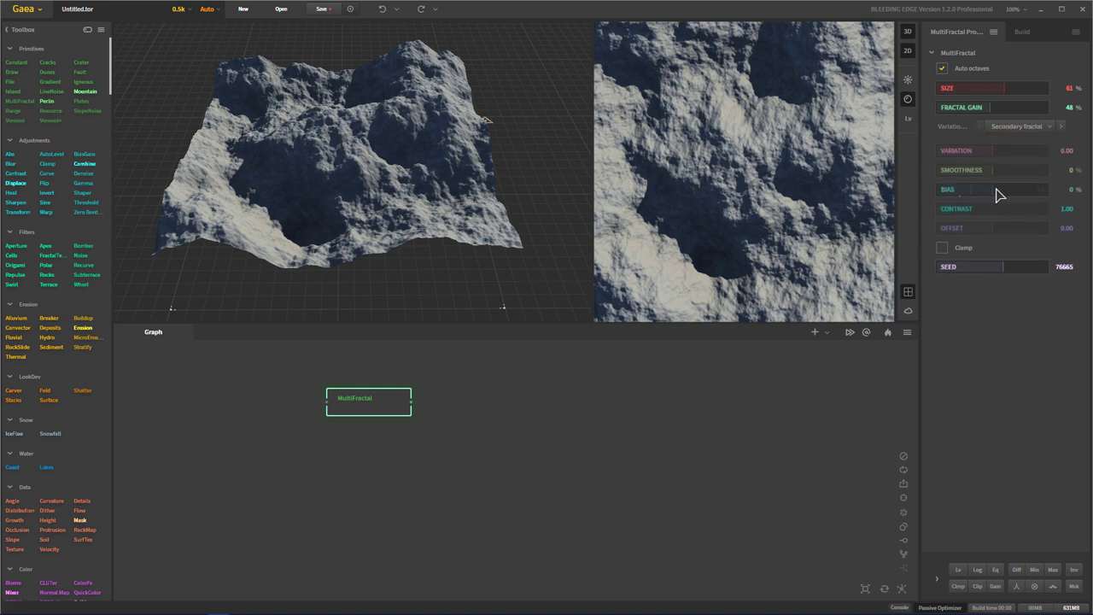
{"action": "left_click", "coordinate": [1028, 127]}
{"action": "left_click", "coordinate": [1021, 157]}
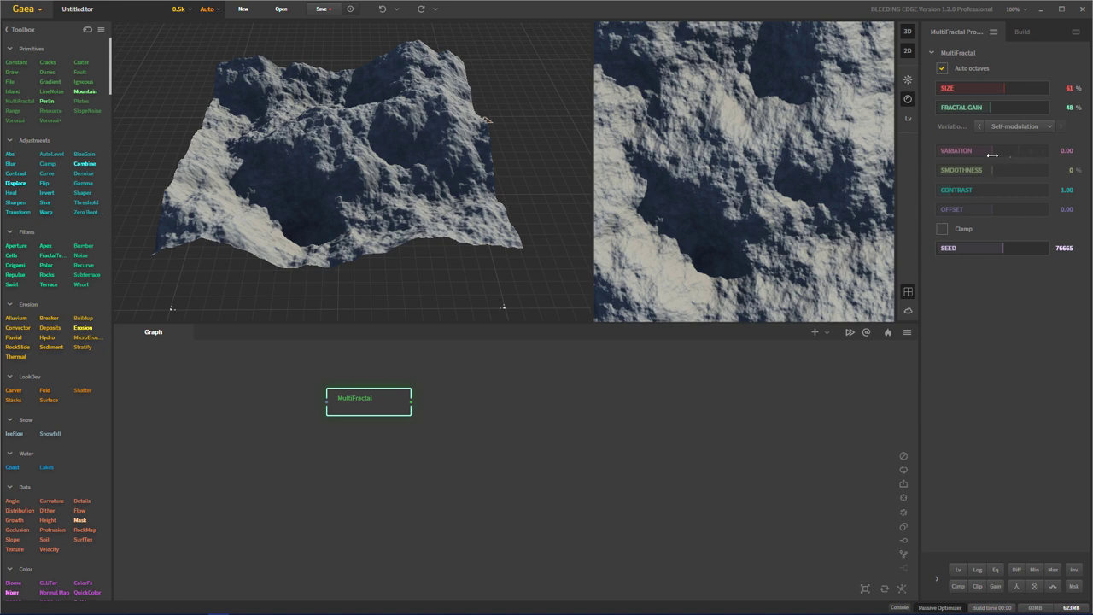
Step: Set the self-modulated MultiFractal node's variation to 2.54, smoothness to 16%, contrast to 1.54 and offset to -0.33
{"action": "left_click_drag", "start_coordinate": [991, 155], "coordinate": [1019, 148]}
{"action": "left_click_drag", "start_coordinate": [404, 141], "coordinate": [445, 152]}
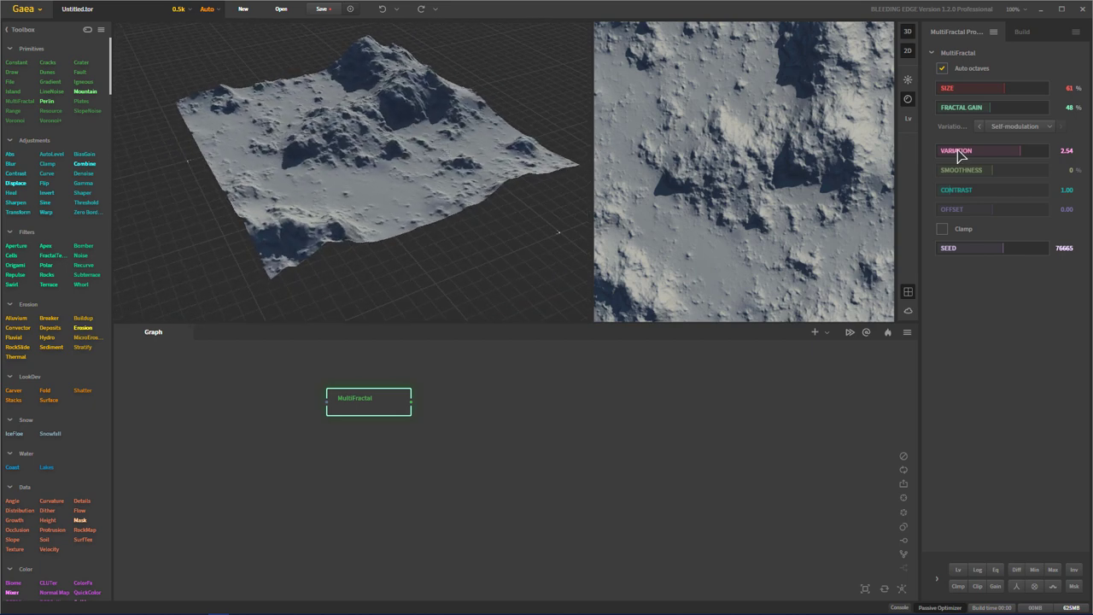
{"action": "left_click_drag", "start_coordinate": [993, 177], "coordinate": [1015, 178]}
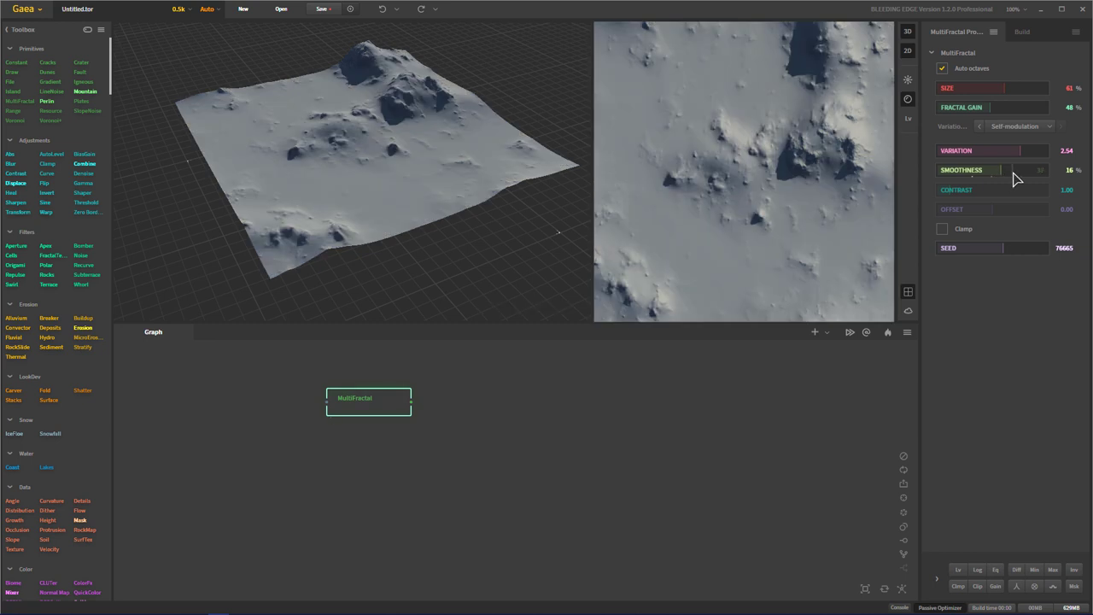
{"action": "left_click", "coordinate": [993, 192]}
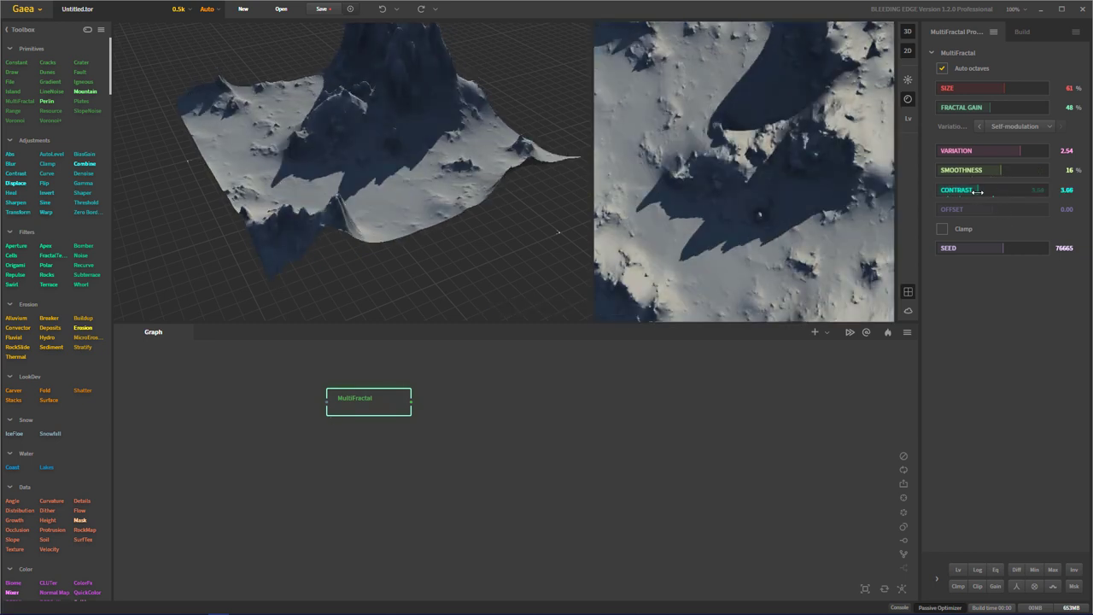
{"action": "left_click_drag", "start_coordinate": [975, 191], "coordinate": [992, 211]}
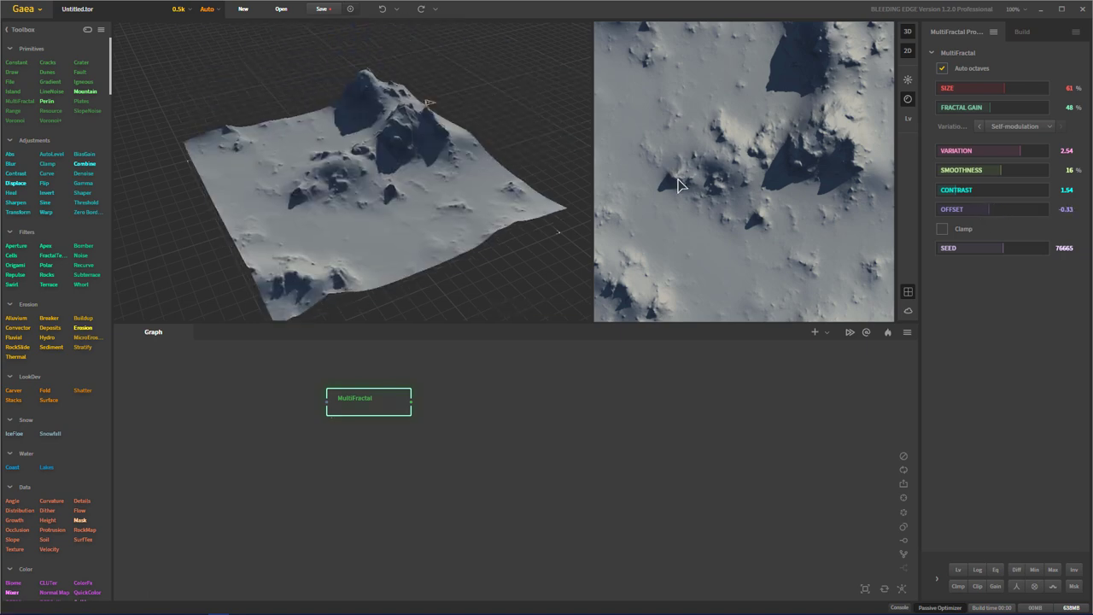
Step: Try a large positive offset on the MultiFractal node, reset the offset to 0.00, and switch the variation type to Secondary fractal
{"action": "left_click", "coordinate": [1010, 210]}
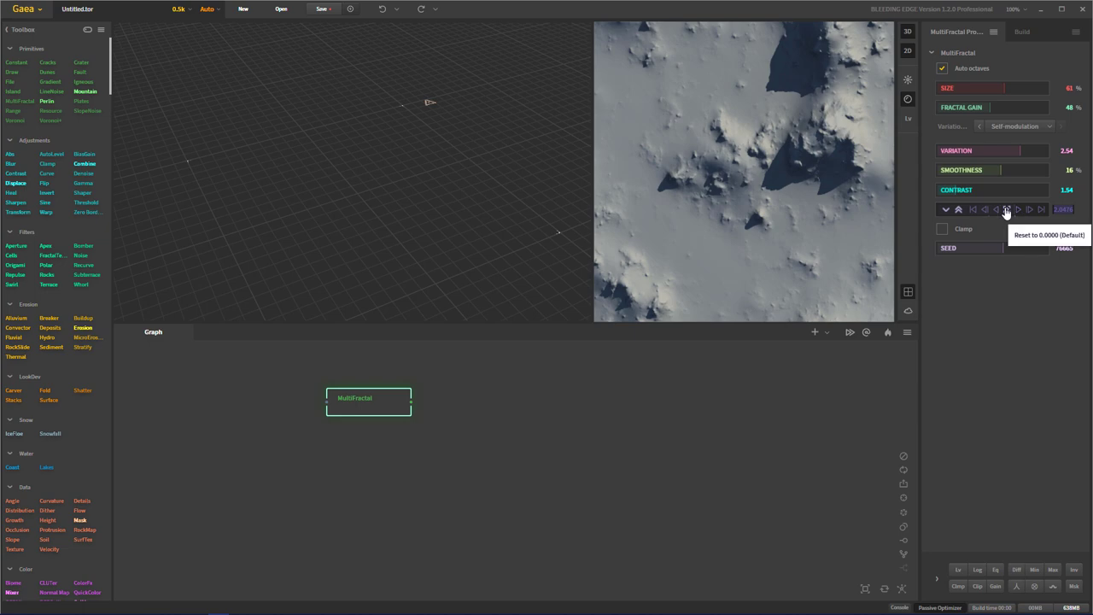
{"action": "left_click", "coordinate": [1006, 210]}
{"action": "left_click", "coordinate": [1017, 126]}
{"action": "left_click", "coordinate": [1017, 147]}
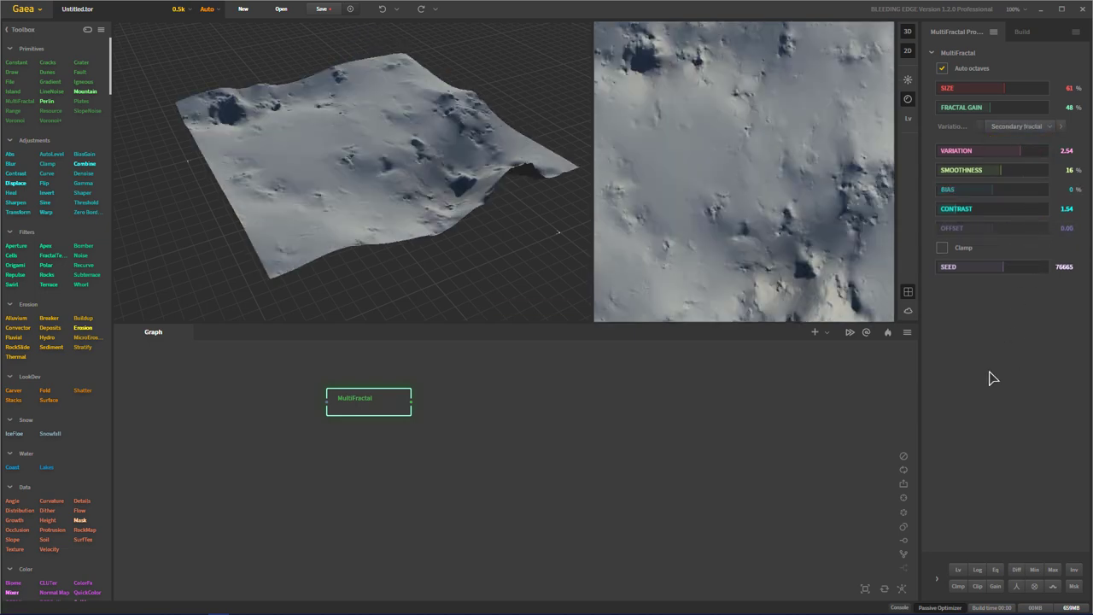
Step: Reset the MultiFractal node's fractal gain and size to 50%, its variation to 0.00 and its smoothness to 0%
{"action": "left_click", "coordinate": [999, 108]}
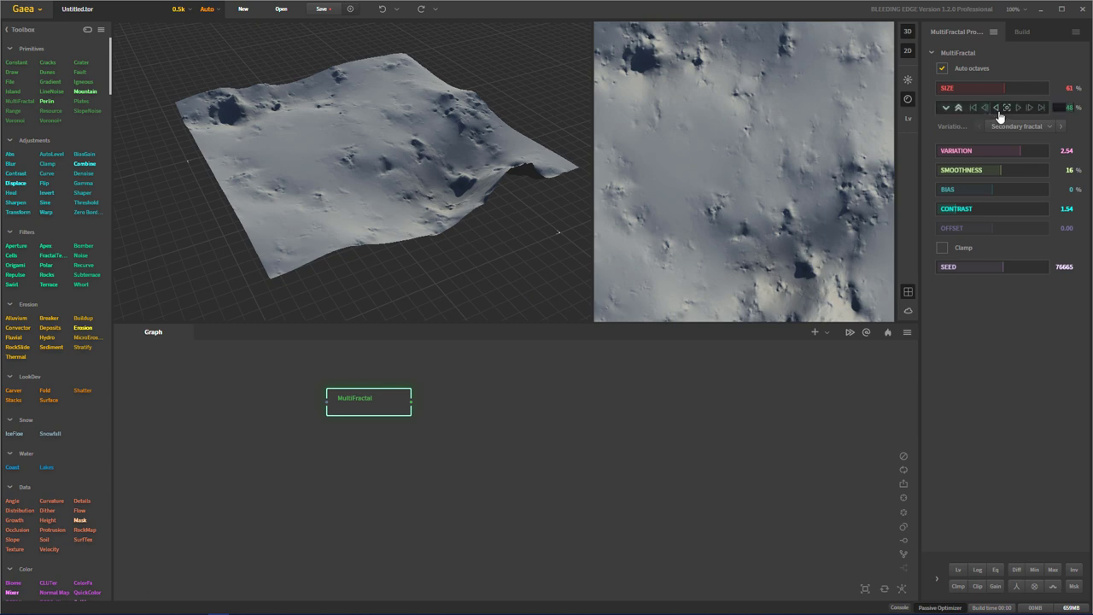
{"action": "left_click", "coordinate": [1000, 111]}
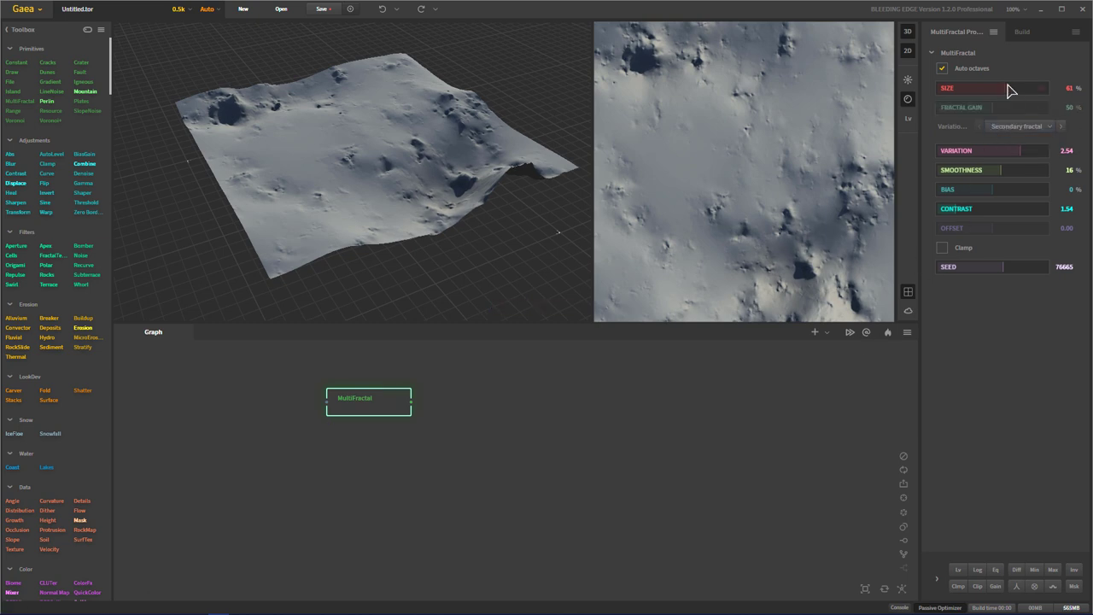
{"action": "left_click", "coordinate": [1010, 97]}
{"action": "left_click", "coordinate": [1005, 90]}
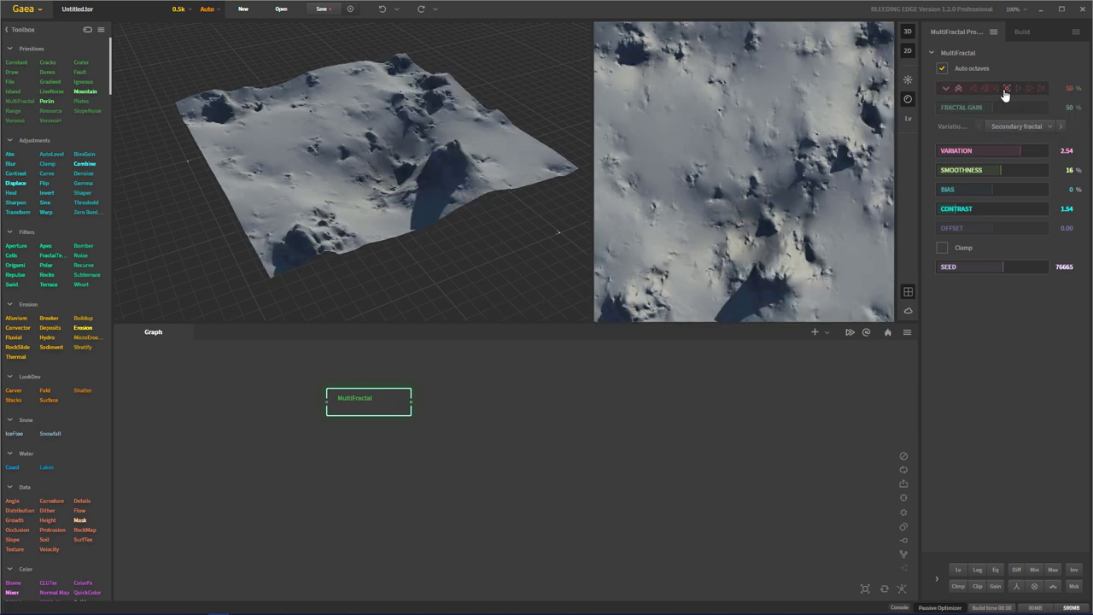
{"action": "left_click", "coordinate": [1024, 152]}
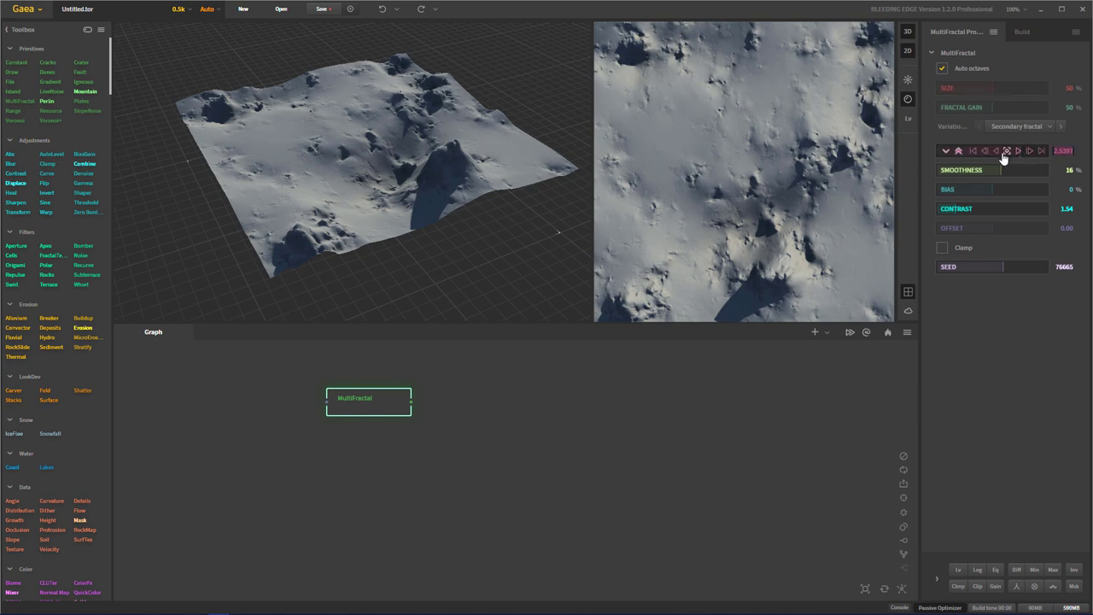
{"action": "left_click", "coordinate": [1007, 152]}
{"action": "left_click", "coordinate": [1012, 175]}
{"action": "left_click", "coordinate": [1006, 171]}
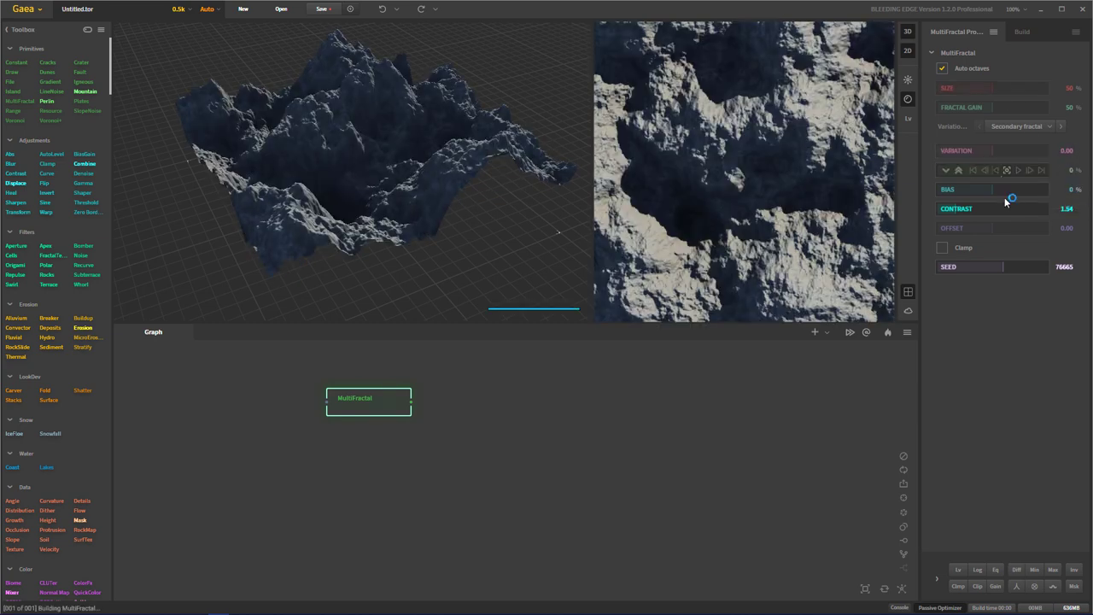
Step: Reset the MultiFractal node's contrast to 1.00 and view the terrain from another angle
{"action": "left_click", "coordinate": [1009, 192]}
{"action": "left_click", "coordinate": [1002, 210]}
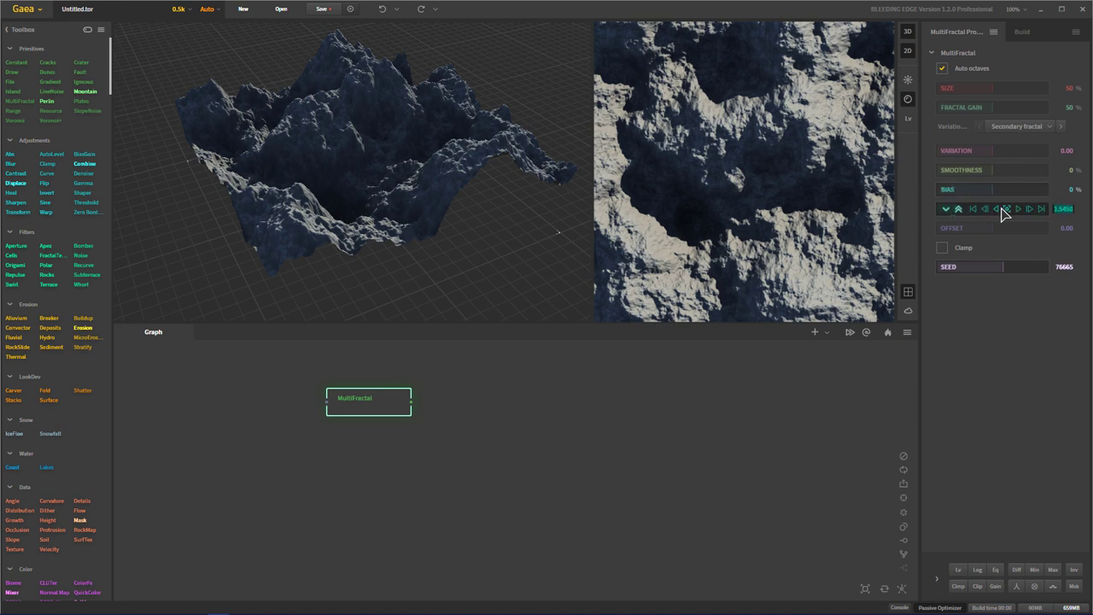
{"action": "left_click", "coordinate": [1005, 210]}
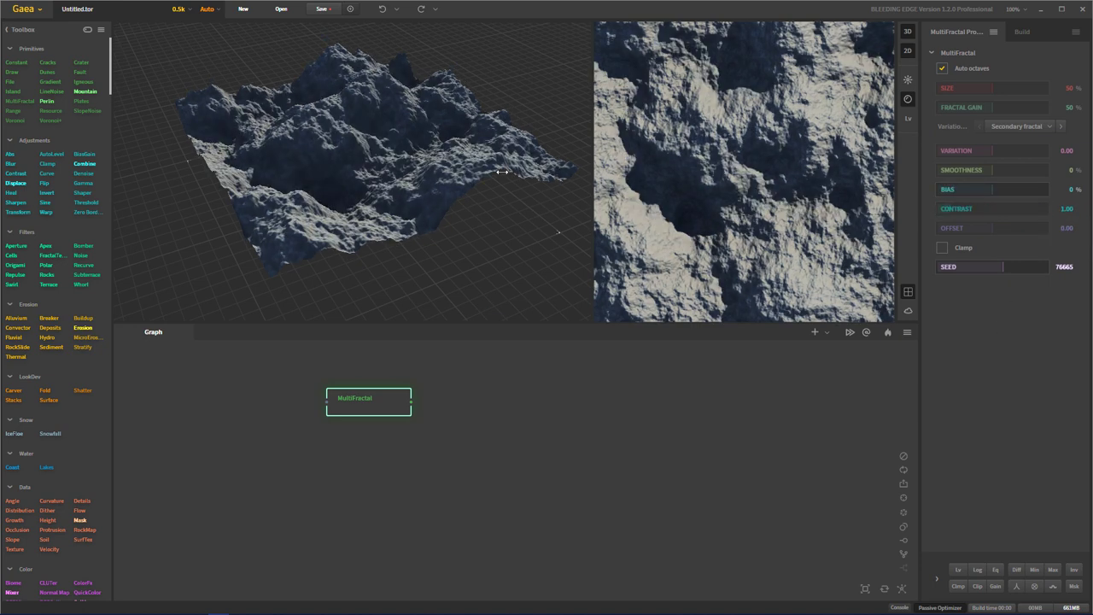
{"action": "left_click_drag", "start_coordinate": [280, 258], "coordinate": [526, 187]}
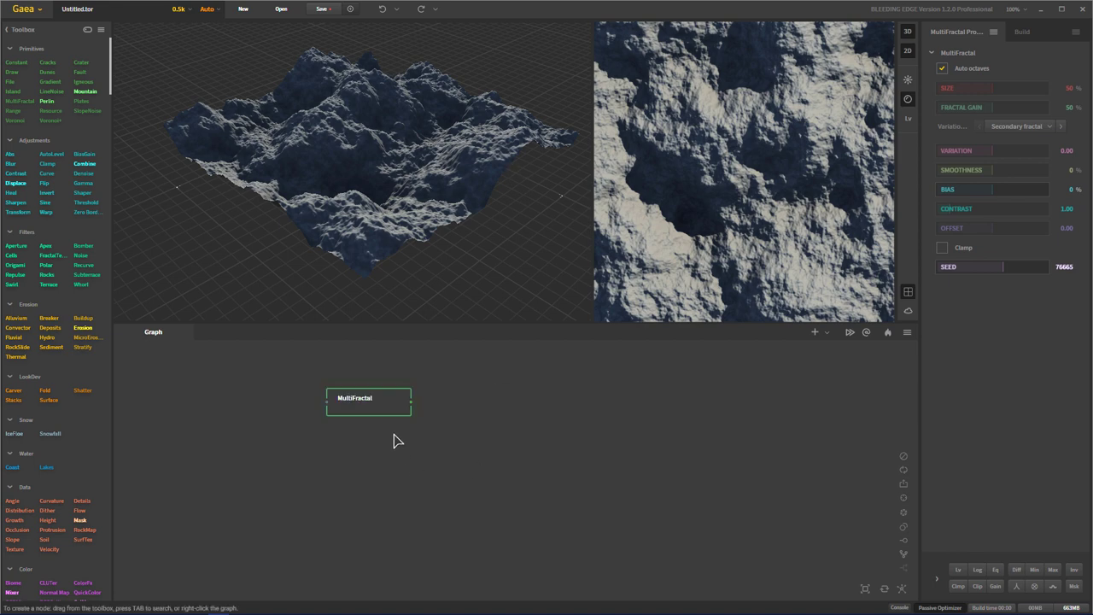
Step: Make room beside the MultiFractal node, add a SlopeNoise node fed by its output, and view the combined terrain from several sides
{"action": "left_click_drag", "start_coordinate": [396, 414], "coordinate": [305, 406]}
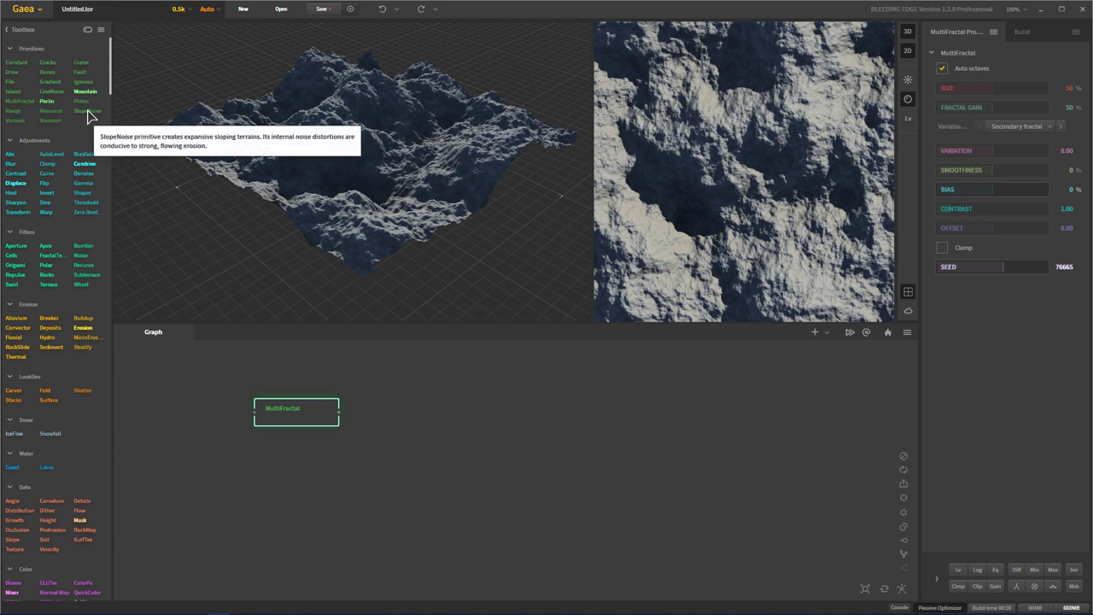
{"action": "left_click_drag", "start_coordinate": [91, 116], "coordinate": [419, 427]}
{"action": "left_click_drag", "start_coordinate": [486, 222], "coordinate": [267, 167]}
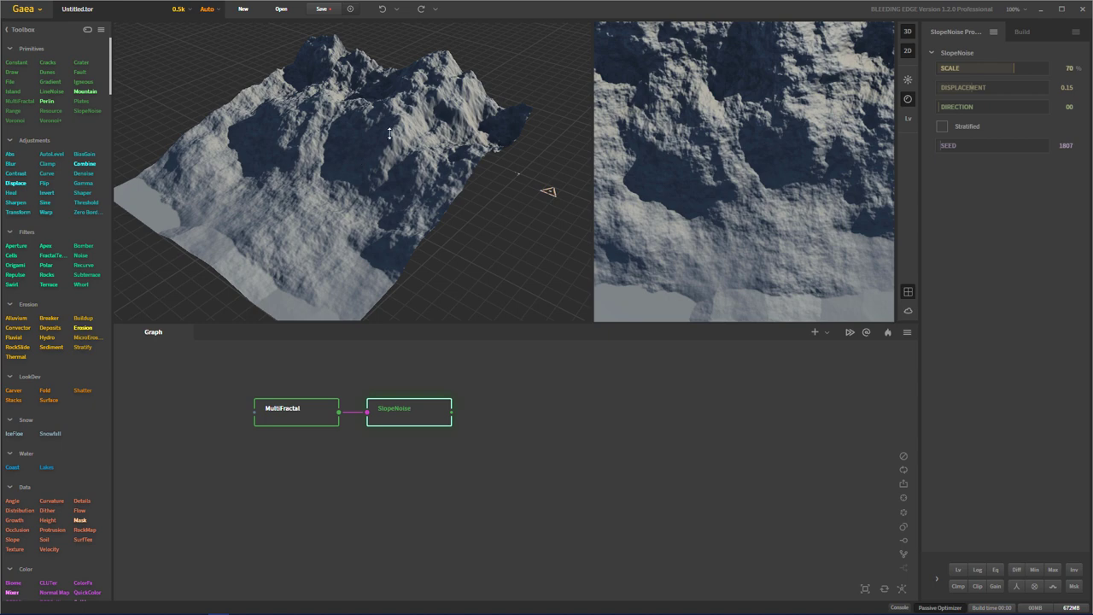
{"action": "left_click_drag", "start_coordinate": [312, 202], "coordinate": [421, 280]}
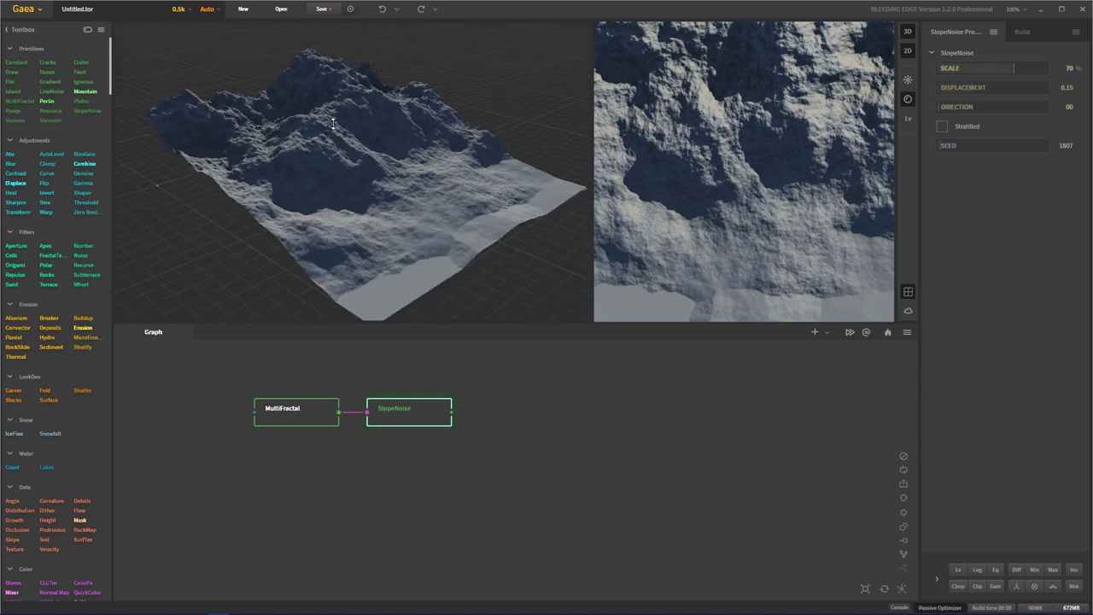
{"action": "left_click_drag", "start_coordinate": [333, 123], "coordinate": [292, 219]}
{"action": "left_click_drag", "start_coordinate": [214, 212], "coordinate": [504, 143]}
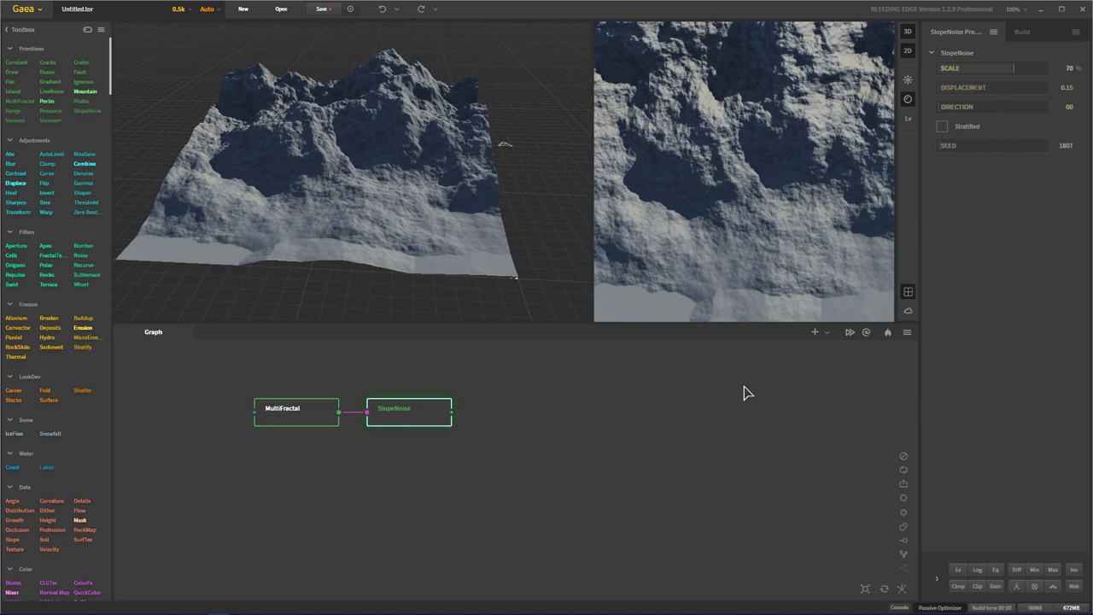
Step: Enable Stratified on the SlopeNoise node and look closely at the terrain
{"action": "left_click", "coordinate": [942, 126]}
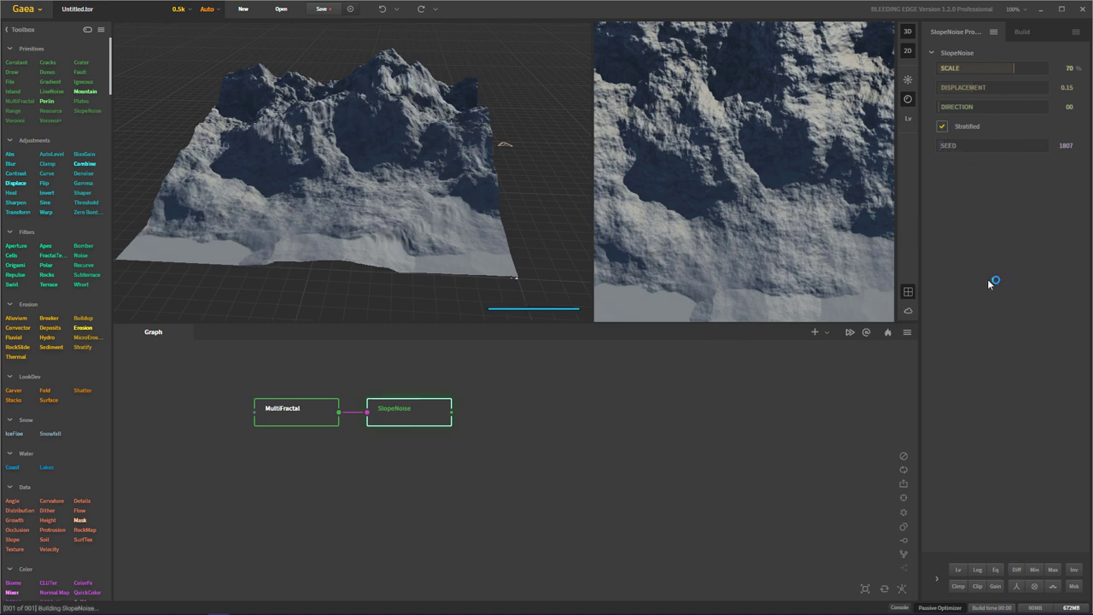
{"action": "left_click_drag", "start_coordinate": [333, 227], "coordinate": [315, 203]}
{"action": "left_click", "coordinate": [942, 127]}
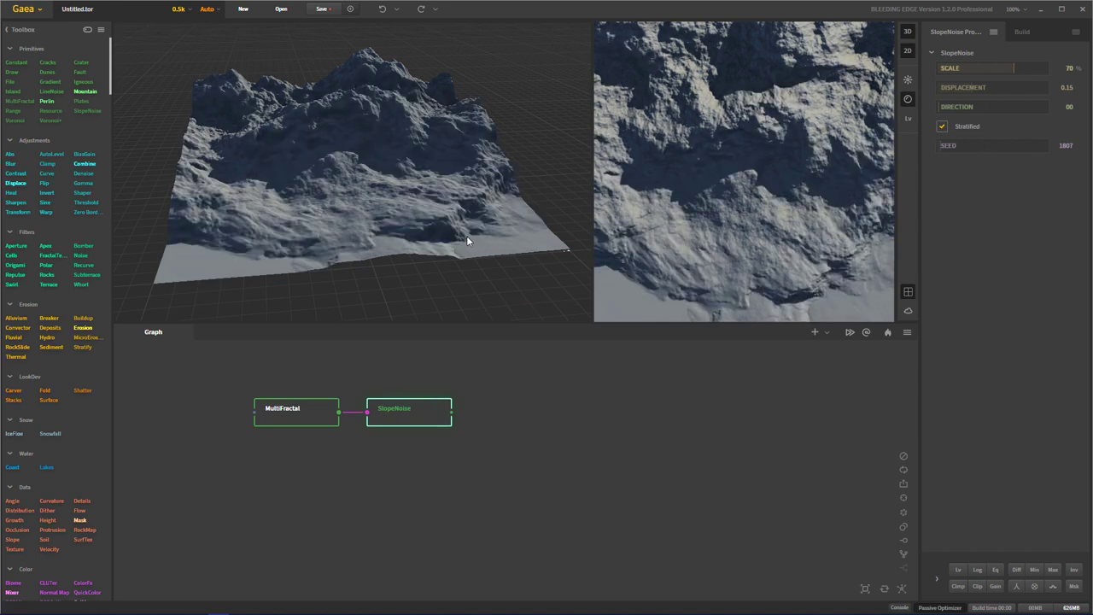
{"action": "scroll", "coordinate": [471, 236], "scroll_direction": "up", "scroll_amount": 5}
{"action": "left_click_drag", "start_coordinate": [429, 236], "coordinate": [469, 205]}
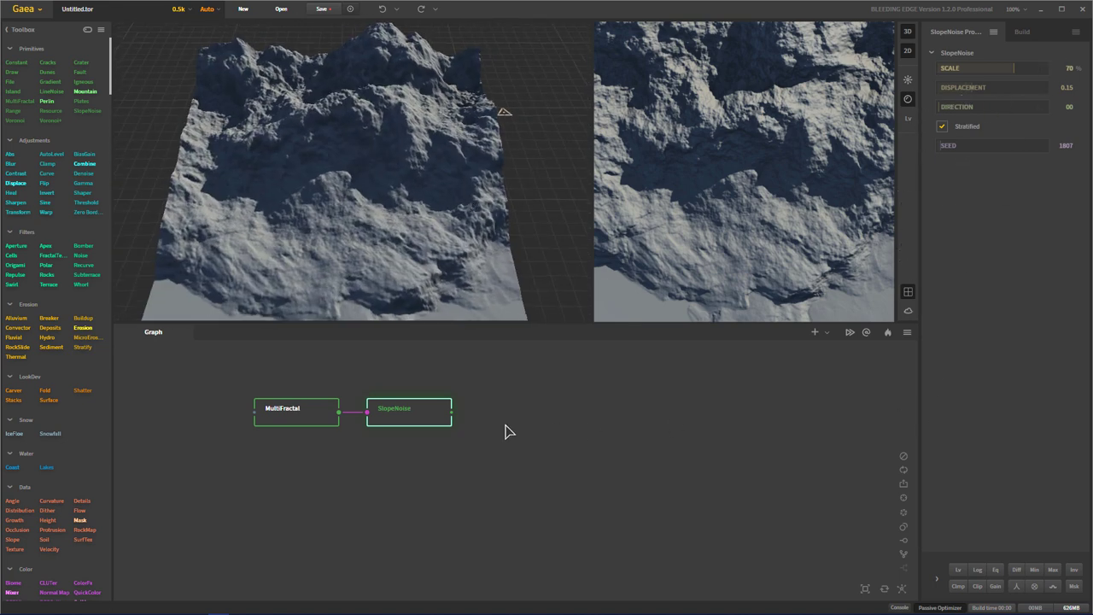
Step: Add a Warp node after SlopeNoise in the graph and connect SlopeNoise's output to its input
{"action": "left_click", "coordinate": [310, 427]}
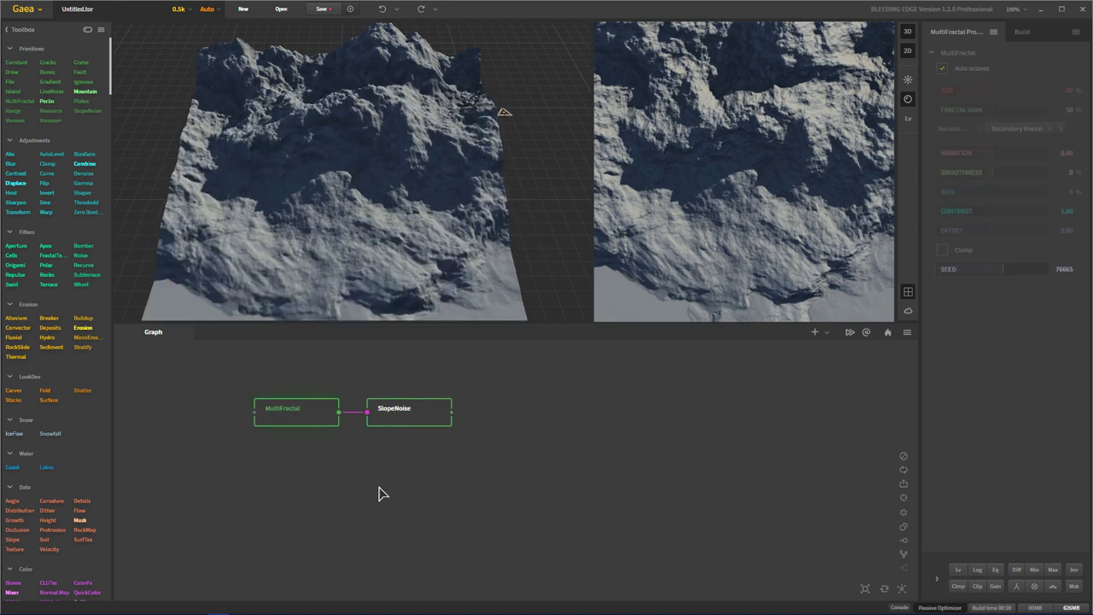
{"action": "left_click", "coordinate": [427, 417]}
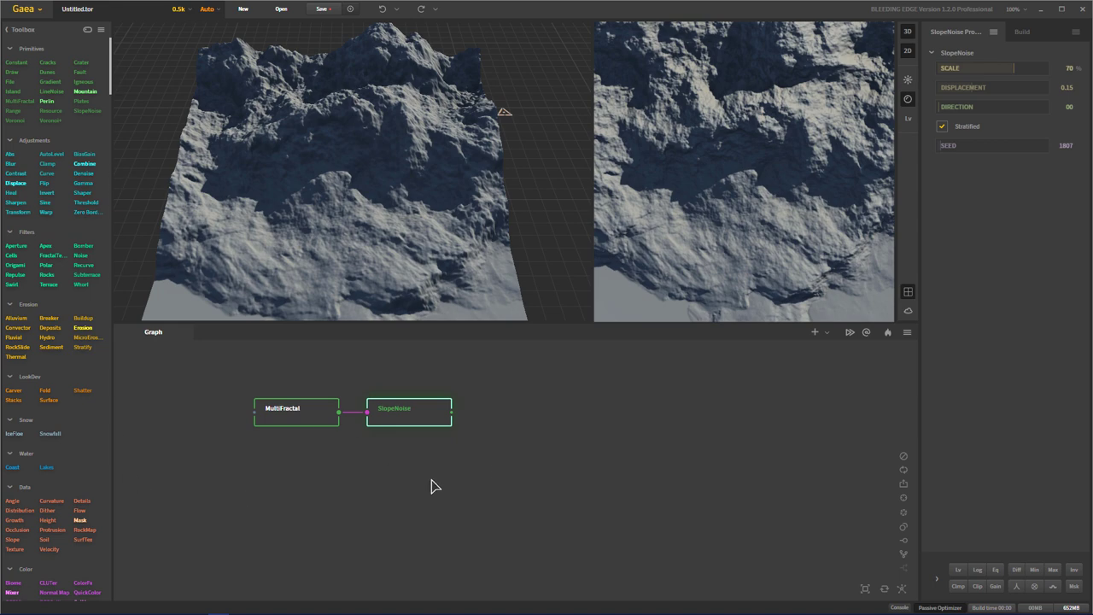
{"action": "left_click_drag", "start_coordinate": [52, 216], "coordinate": [483, 415]}
{"action": "key", "text": "ctrl+z"}
{"action": "key", "text": "ctrl+y"}
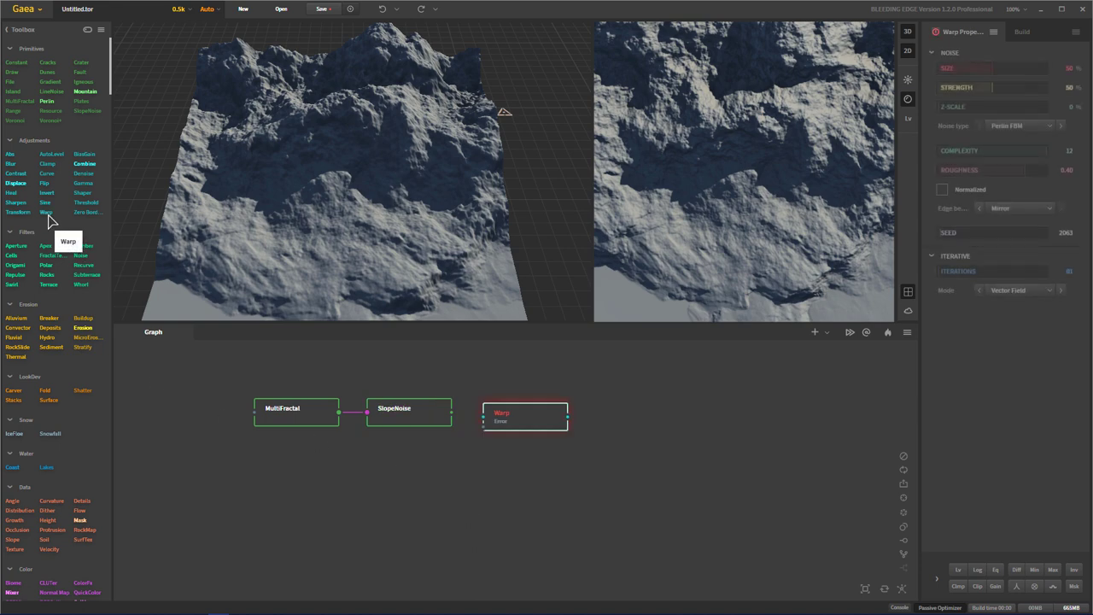
{"action": "left_click_drag", "start_coordinate": [451, 414], "coordinate": [538, 411]}
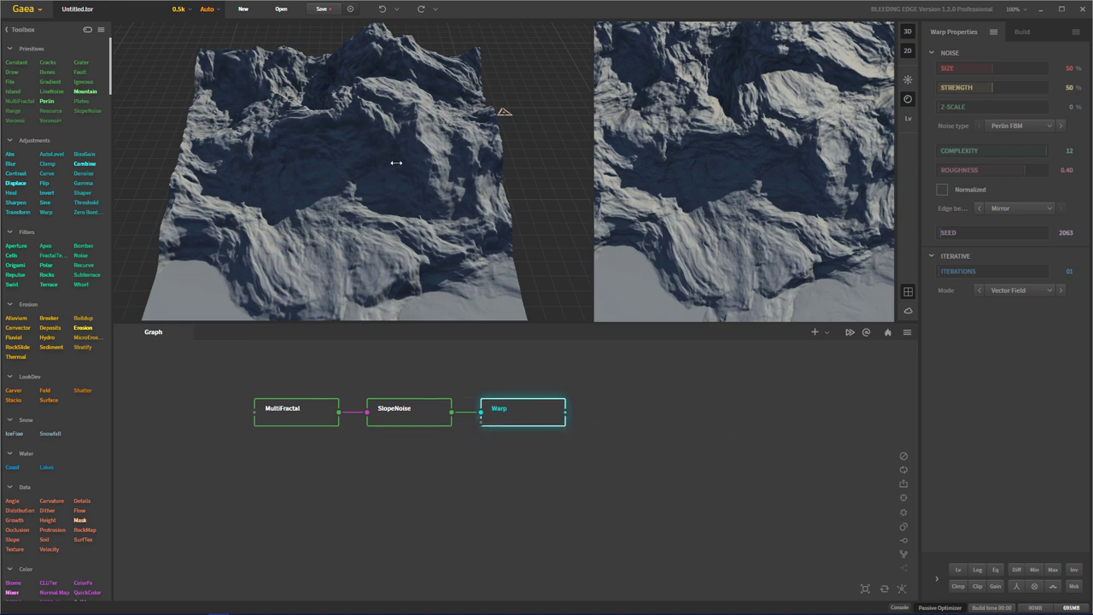
Step: Examine the warped terrain's ridges and slopes from several angles and distances
{"action": "left_click_drag", "start_coordinate": [397, 162], "coordinate": [512, 206]}
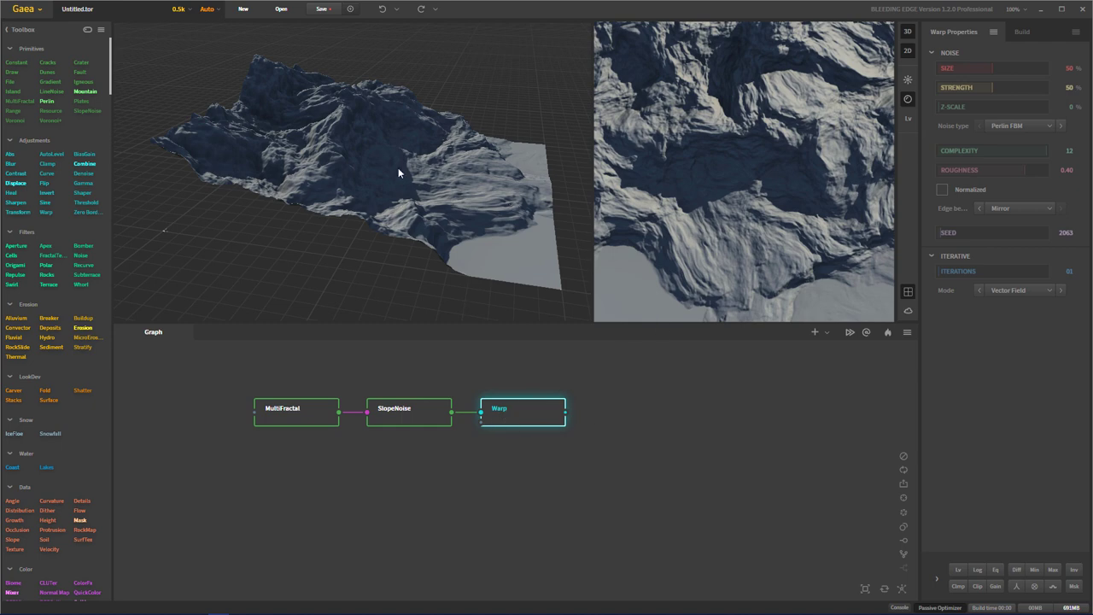
{"action": "left_click_drag", "start_coordinate": [398, 167], "coordinate": [419, 248]}
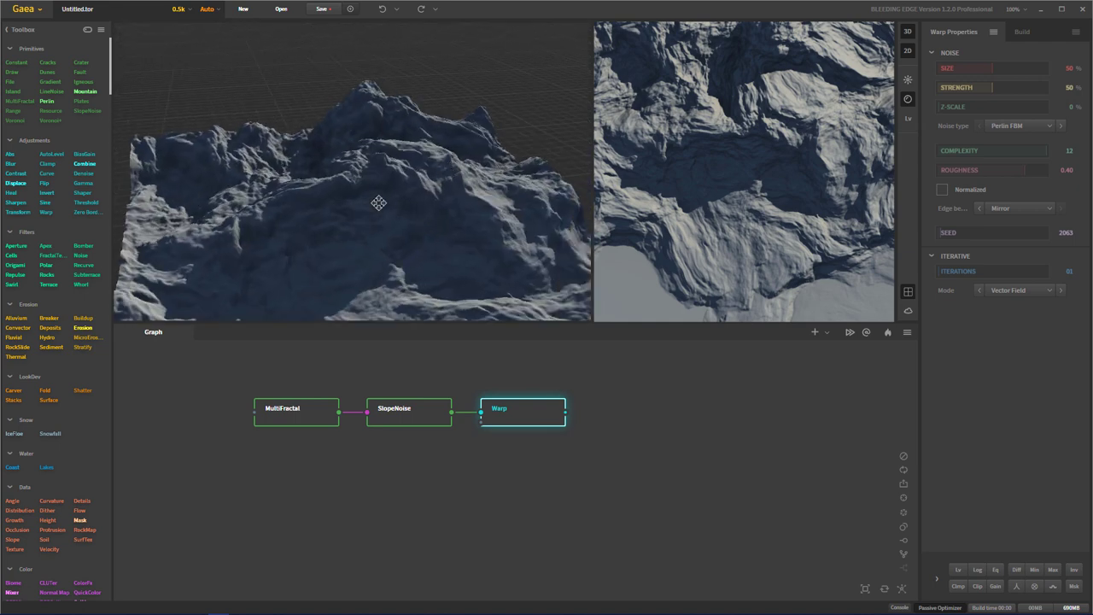
{"action": "left_click_drag", "start_coordinate": [378, 205], "coordinate": [452, 199]}
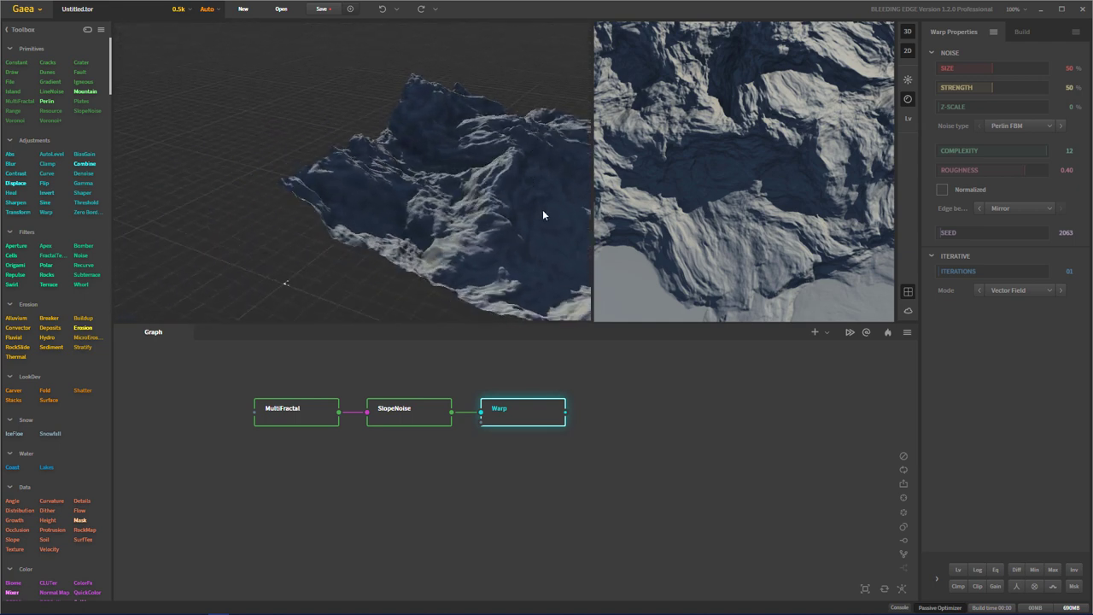
{"action": "left_click_drag", "start_coordinate": [542, 210], "coordinate": [333, 243]}
{"action": "left_click_drag", "start_coordinate": [403, 225], "coordinate": [432, 183]}
{"action": "scroll", "coordinate": [427, 248], "scroll_direction": "down", "scroll_amount": 3}
{"action": "scroll", "coordinate": [355, 223], "scroll_direction": "up", "scroll_amount": 10}
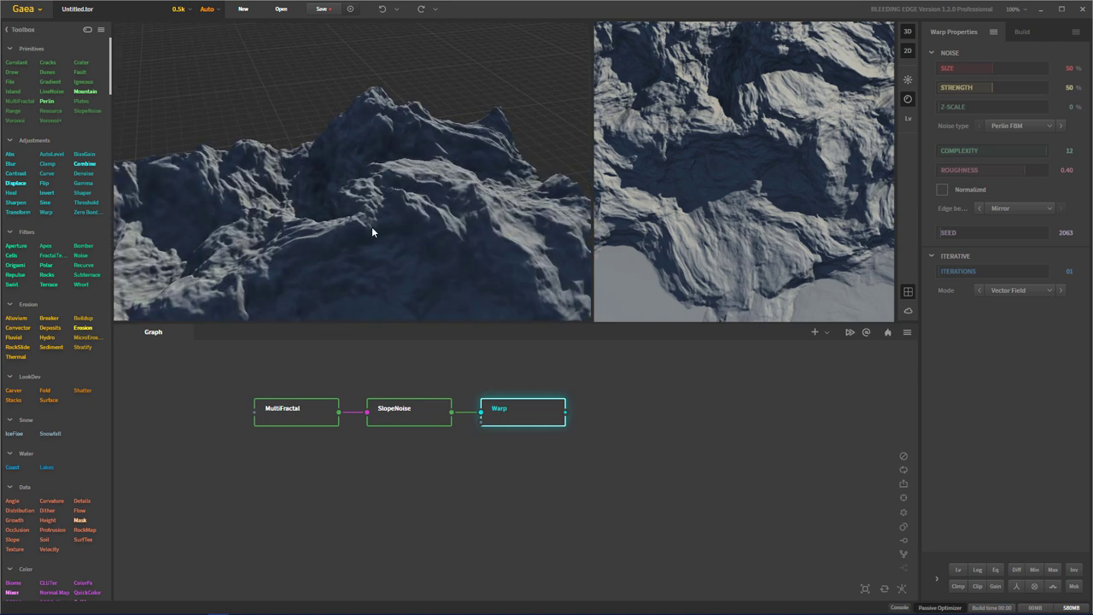
{"action": "left_click_drag", "start_coordinate": [475, 226], "coordinate": [322, 213]}
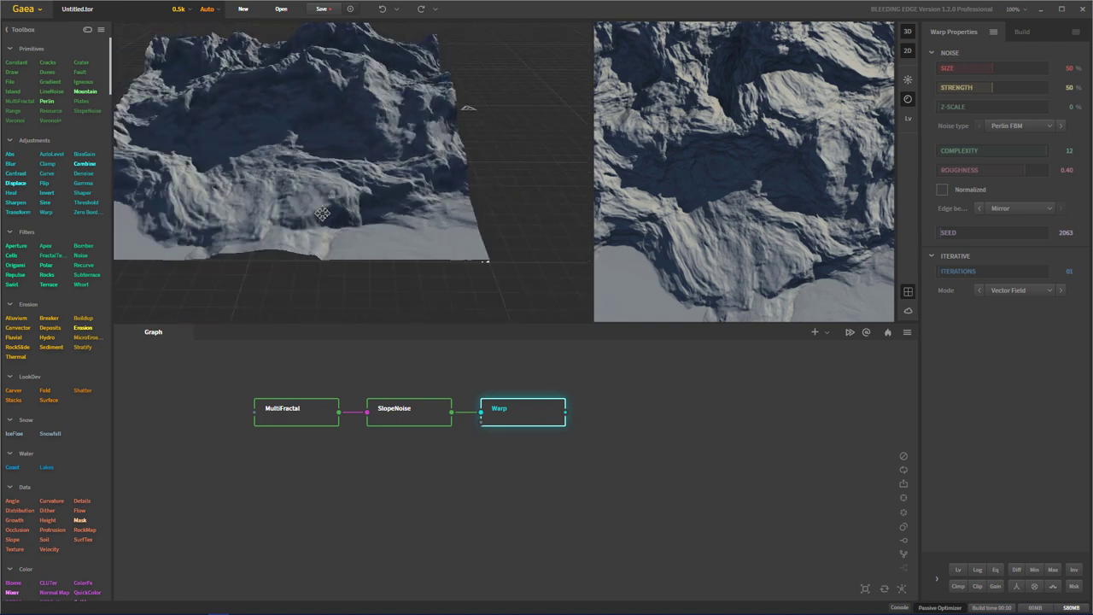
{"action": "scroll", "coordinate": [341, 218], "scroll_direction": "up", "scroll_amount": 3}
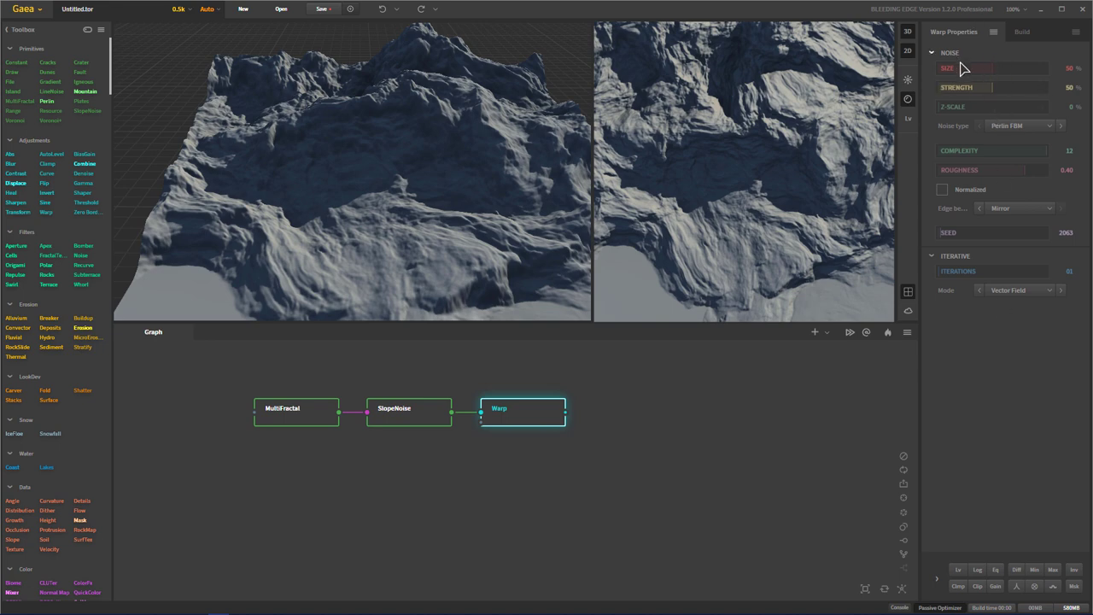
Step: Compare low and high Z-scale values up to 87% on the Warp node, and leave the Z-scale at 40%
{"action": "left_click", "coordinate": [972, 106]}
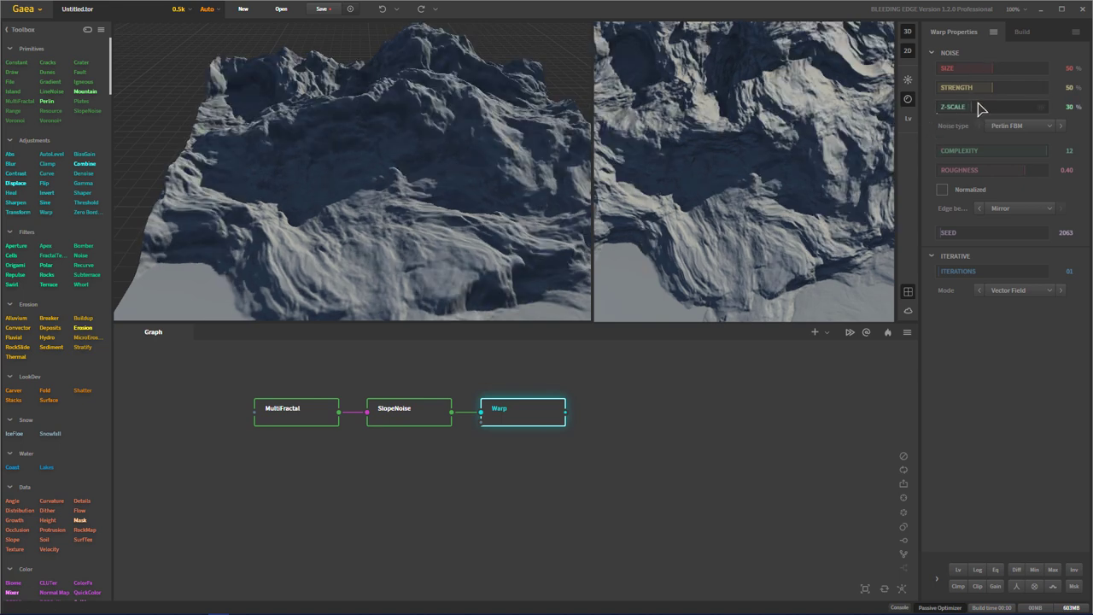
{"action": "left_click", "coordinate": [950, 107]}
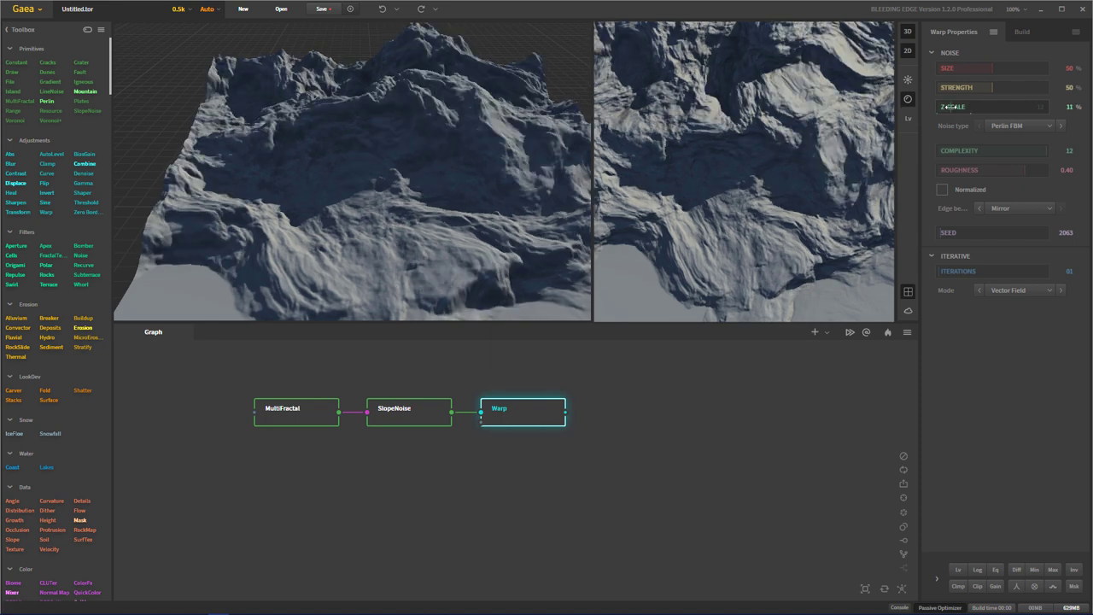
{"action": "left_click", "coordinate": [988, 107]}
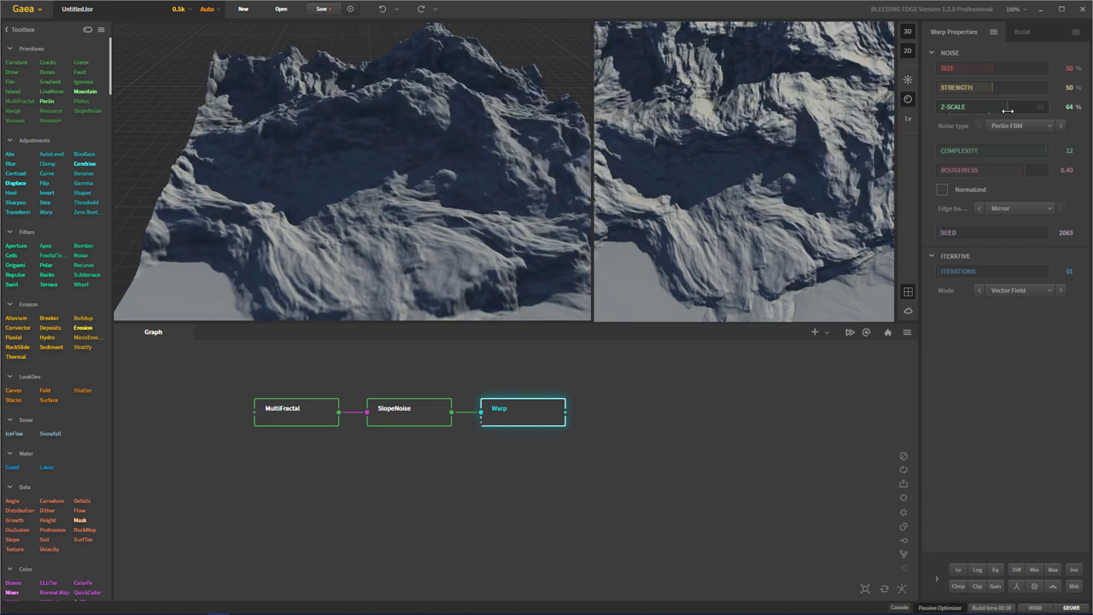
{"action": "left_click", "coordinate": [1022, 108]}
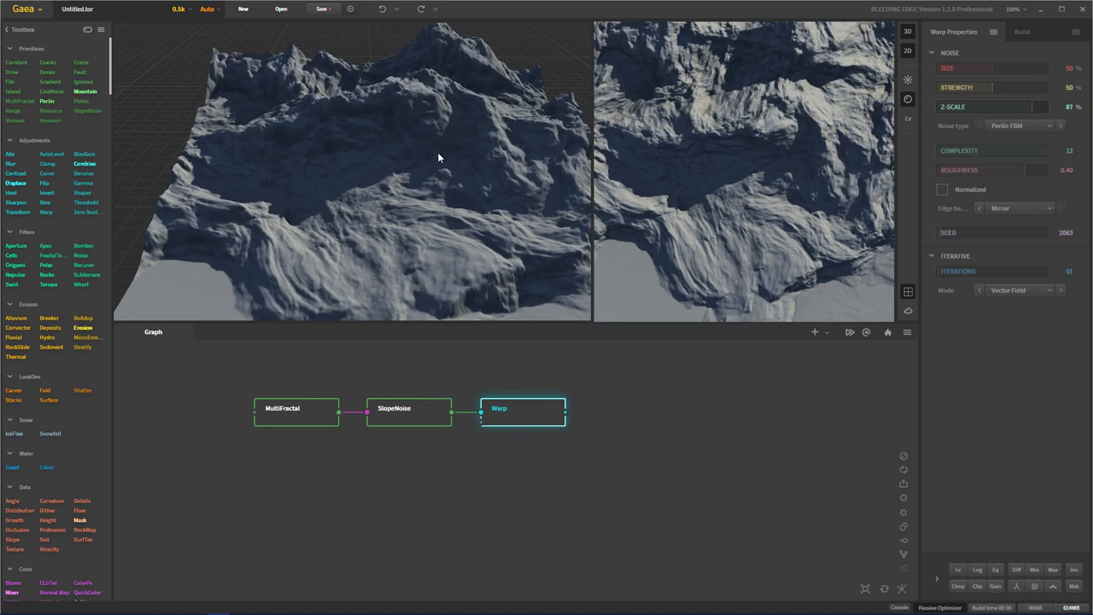
{"action": "left_click_drag", "start_coordinate": [437, 158], "coordinate": [451, 178]}
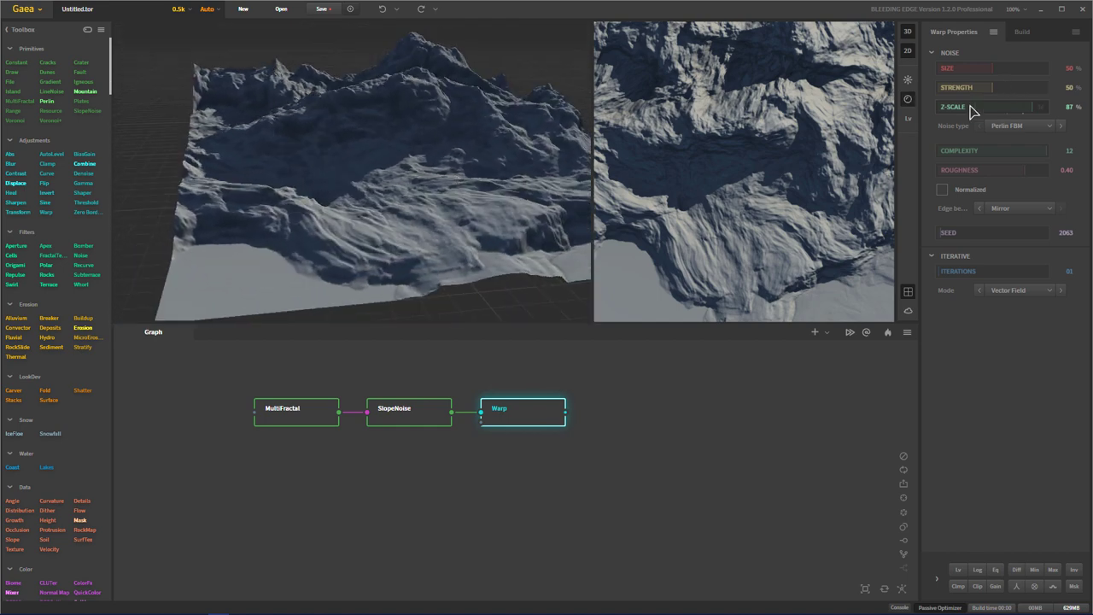
{"action": "mouse_move", "coordinate": [981, 114]}
{"action": "left_mouse_down"}
{"action": "mouse_move", "coordinate": [1036, 111]}
{"action": "mouse_move", "coordinate": [983, 109]}
{"action": "left_mouse_up"}
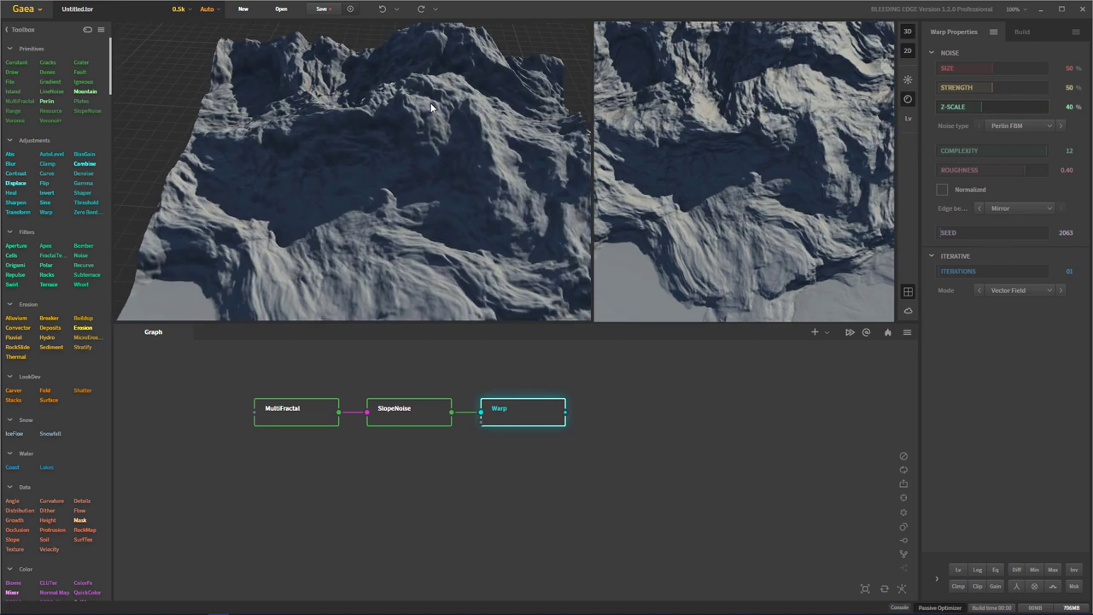
{"action": "mouse_move", "coordinate": [351, 58]}
{"action": "left_mouse_down"}
{"action": "mouse_move", "coordinate": [320, 105]}
{"action": "mouse_move", "coordinate": [258, 143]}
{"action": "mouse_move", "coordinate": [448, 132]}
{"action": "left_mouse_up"}
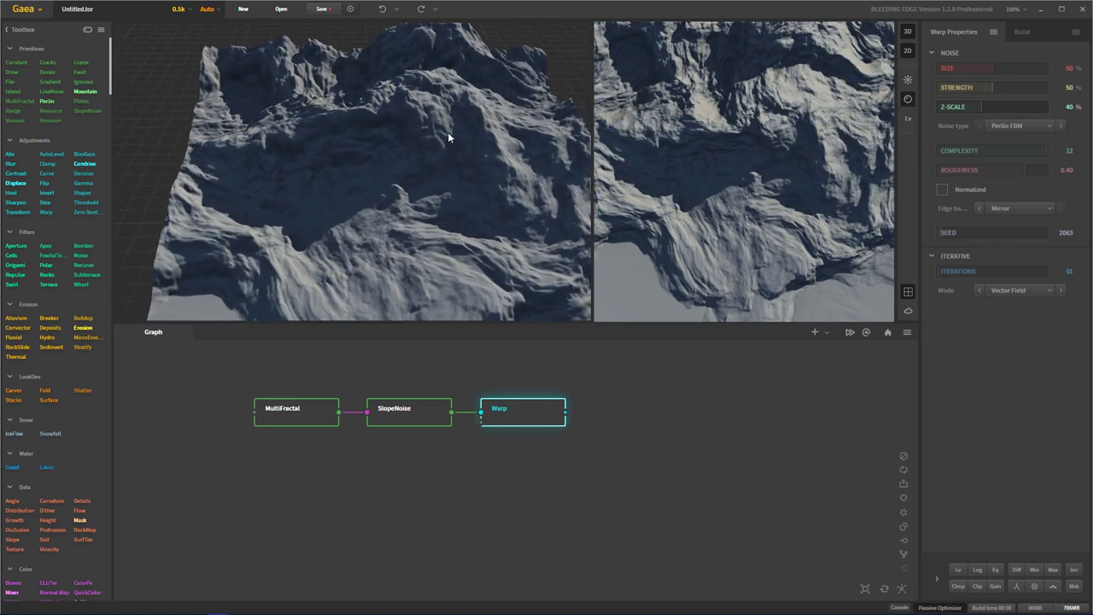
Step: Switch the Warp node's noise type to Voronoi R and add an unconnected Voronoi node below it in the graph
{"action": "left_click", "coordinate": [1028, 126]}
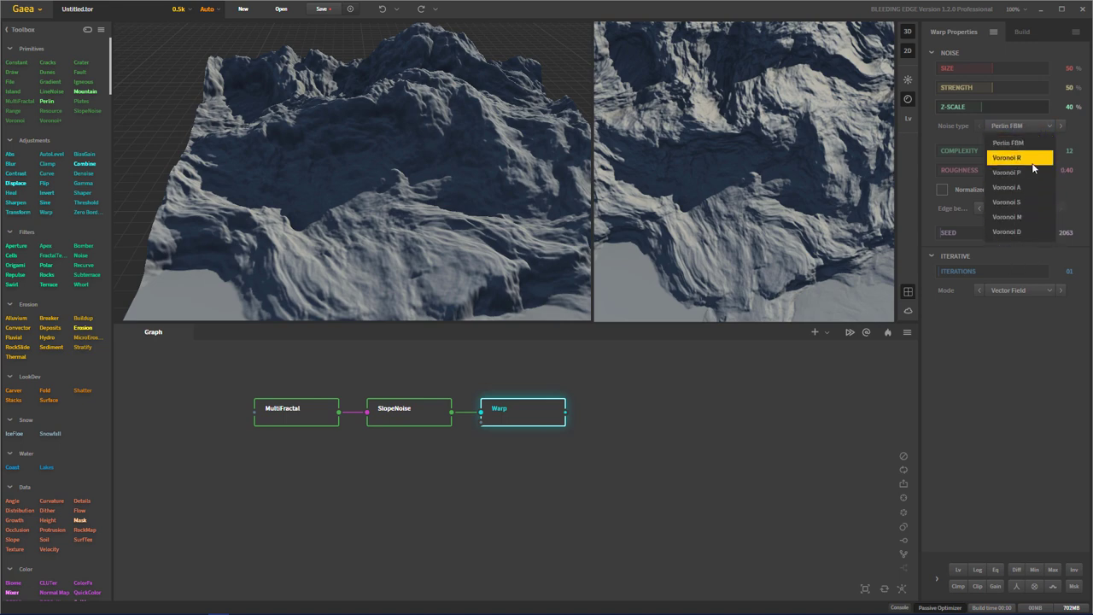
{"action": "left_click", "coordinate": [1030, 159]}
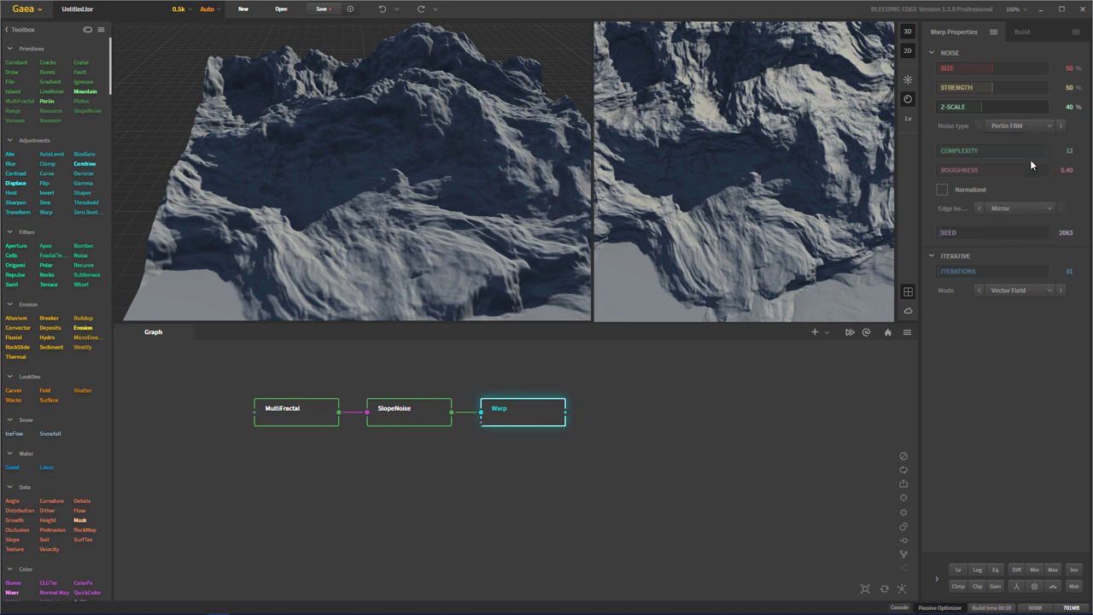
{"action": "left_click_drag", "start_coordinate": [28, 121], "coordinate": [582, 466]}
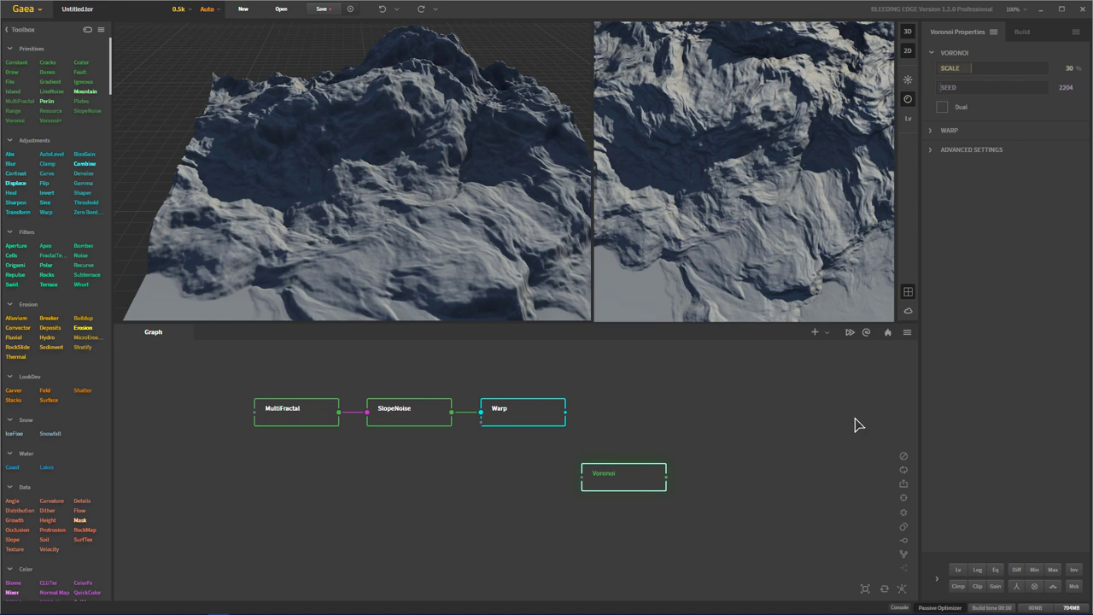
Step: Examine the Voronoi node's Warp and Advanced Settings, including the Perturb, Function and Form options
{"action": "left_click", "coordinate": [942, 132]}
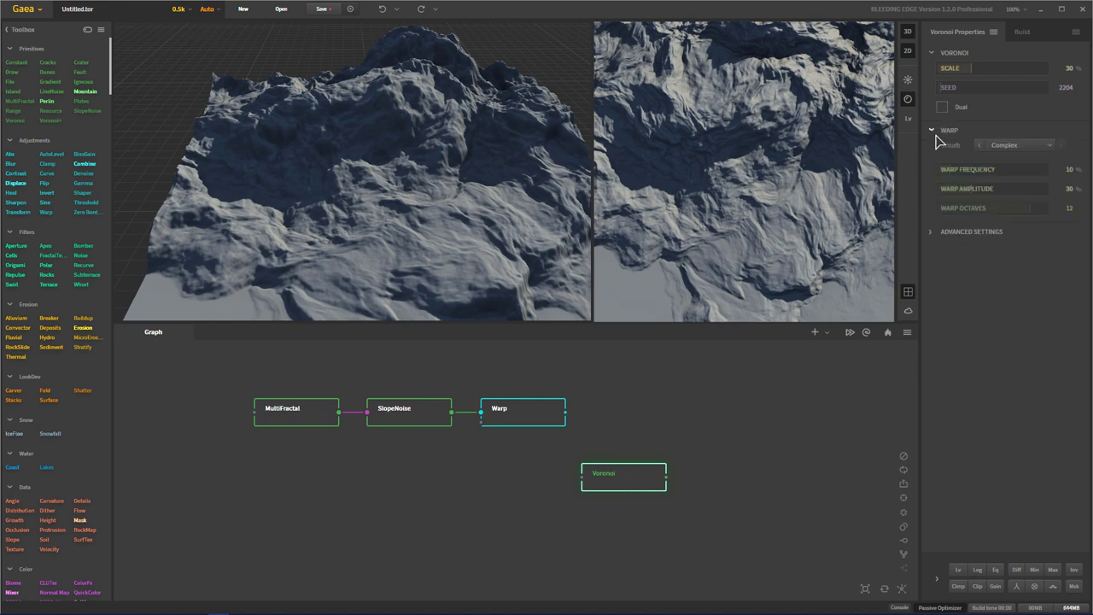
{"action": "left_click", "coordinate": [1045, 157]}
{"action": "left_click", "coordinate": [1044, 154]}
{"action": "left_click", "coordinate": [953, 231]}
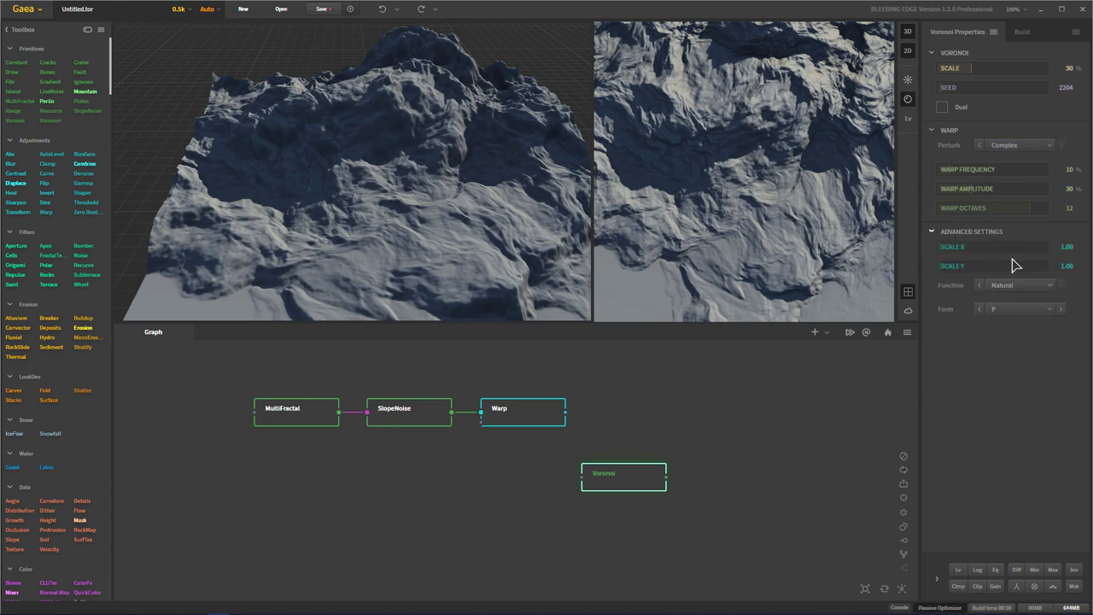
{"action": "left_click", "coordinate": [1034, 310]}
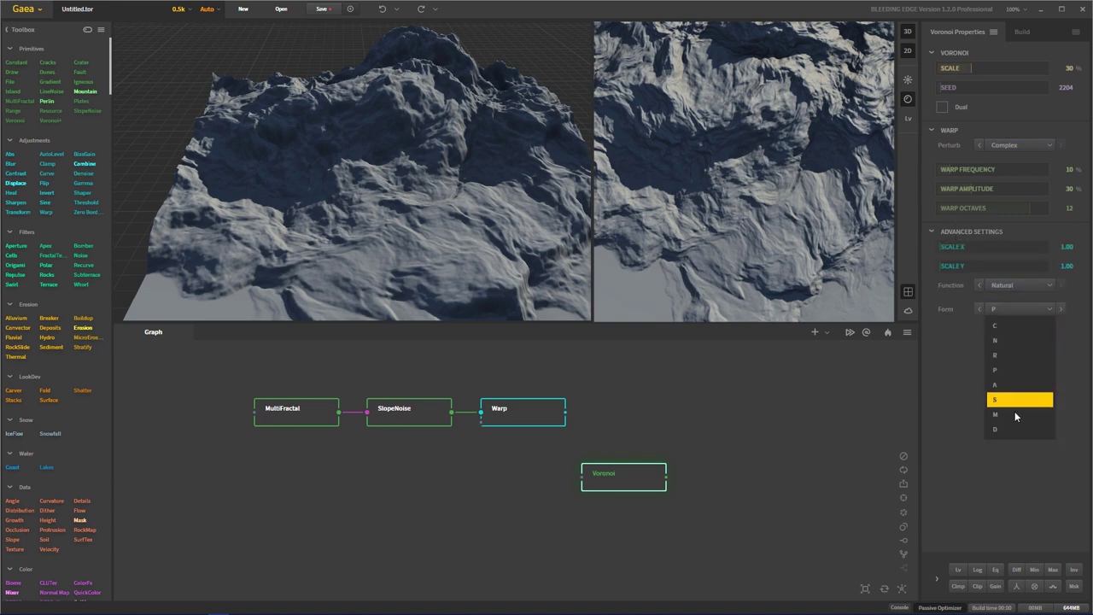
{"action": "left_click", "coordinate": [1037, 293]}
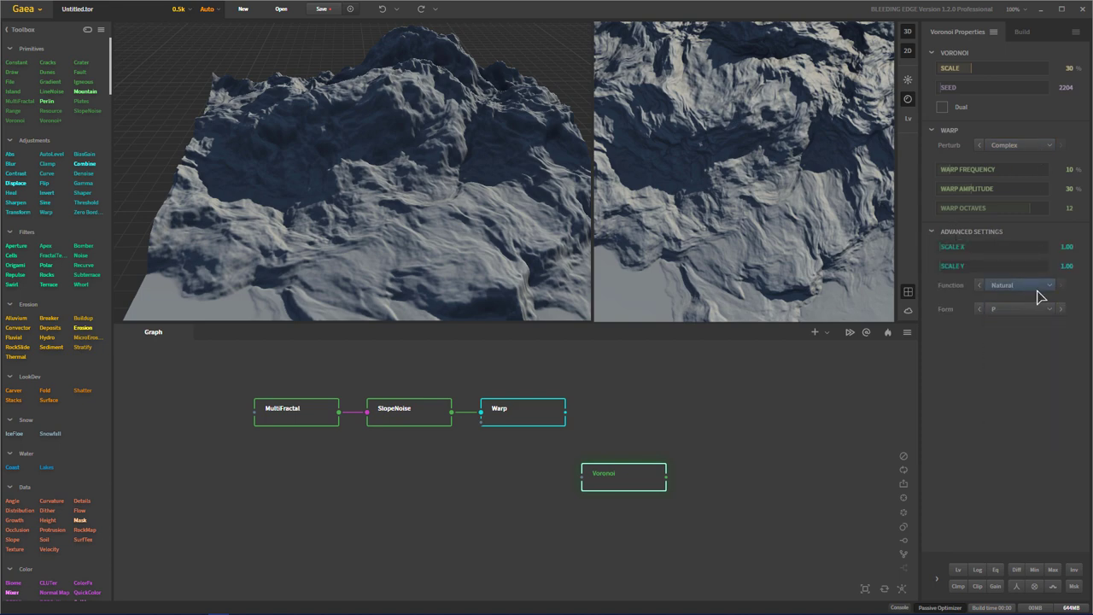
{"action": "left_click", "coordinate": [1038, 294]}
{"action": "left_click", "coordinate": [1038, 293]}
{"action": "left_click", "coordinate": [1034, 310]}
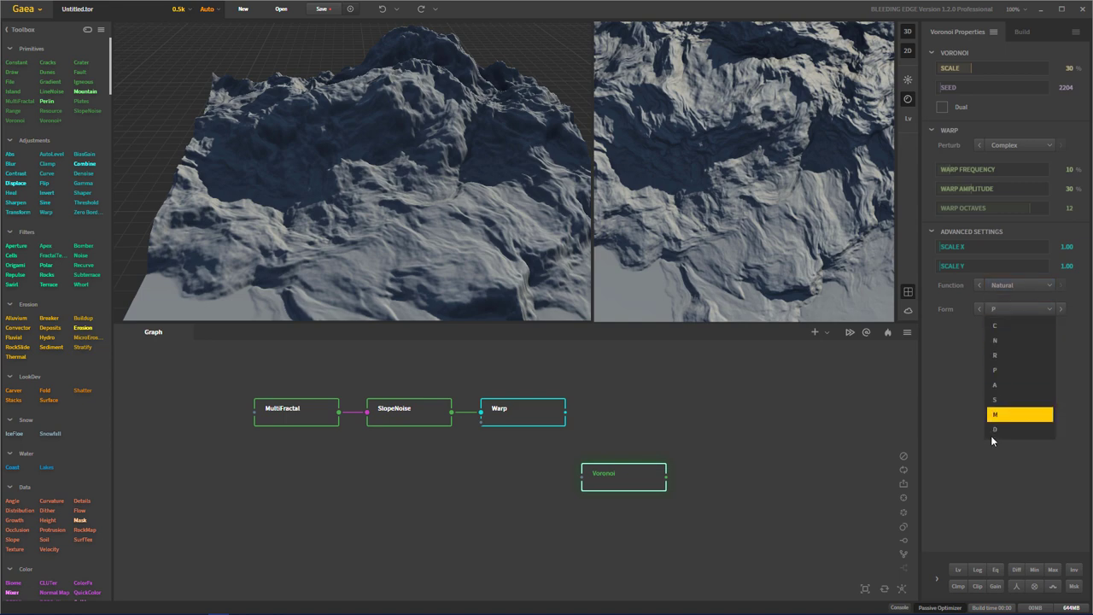
Step: Delete the unconnected Voronoi node from the graph and select the Warp node
{"action": "left_click", "coordinate": [755, 466]}
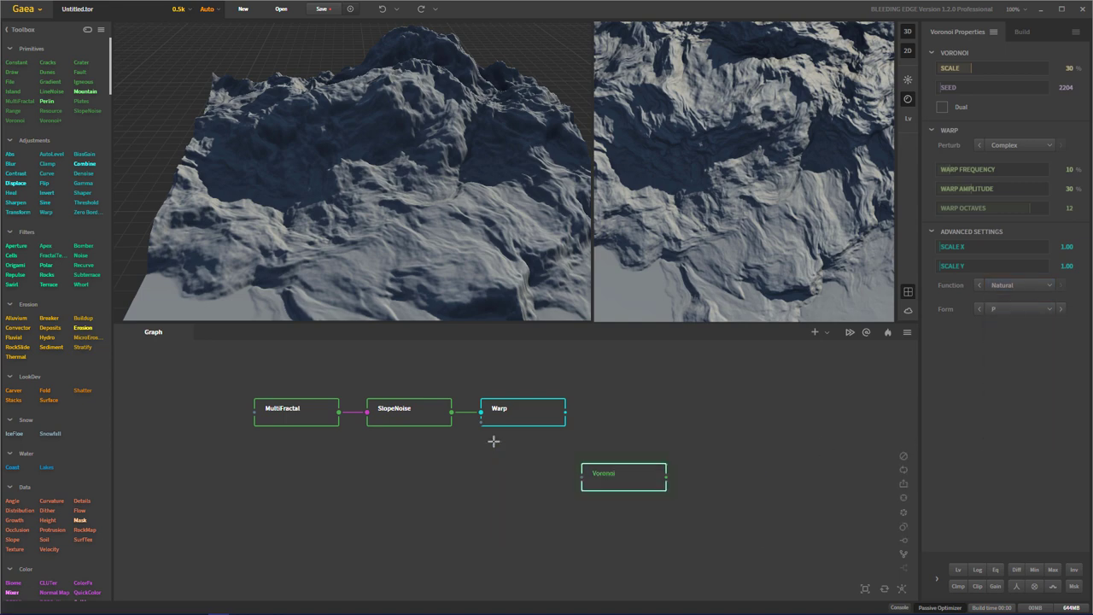
{"action": "key", "text": "Delete"}
{"action": "left_click", "coordinate": [541, 419]}
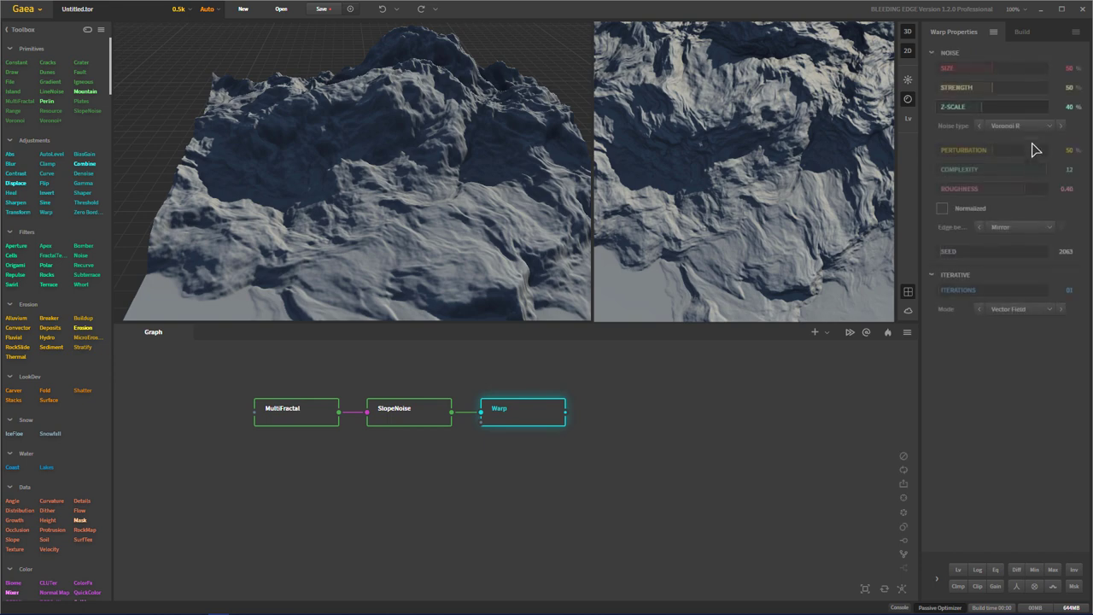
Step: Compare the Voronoi P, Voronoi A and Voronoi S noise types on the Warp node, inspecting the terrain with each
{"action": "left_click", "coordinate": [1031, 126]}
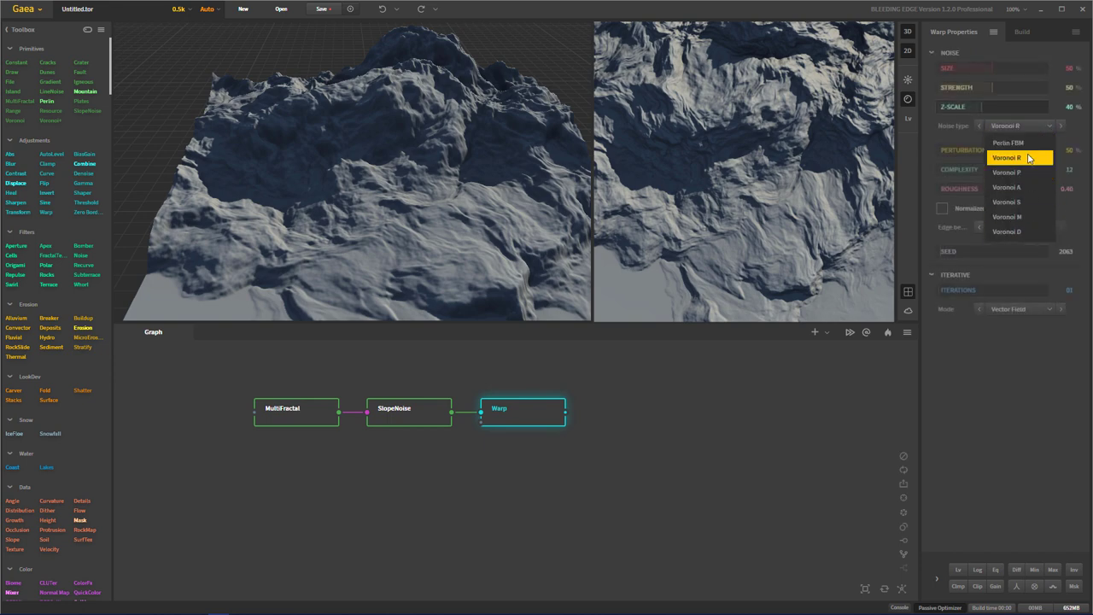
{"action": "left_click", "coordinate": [1008, 171]}
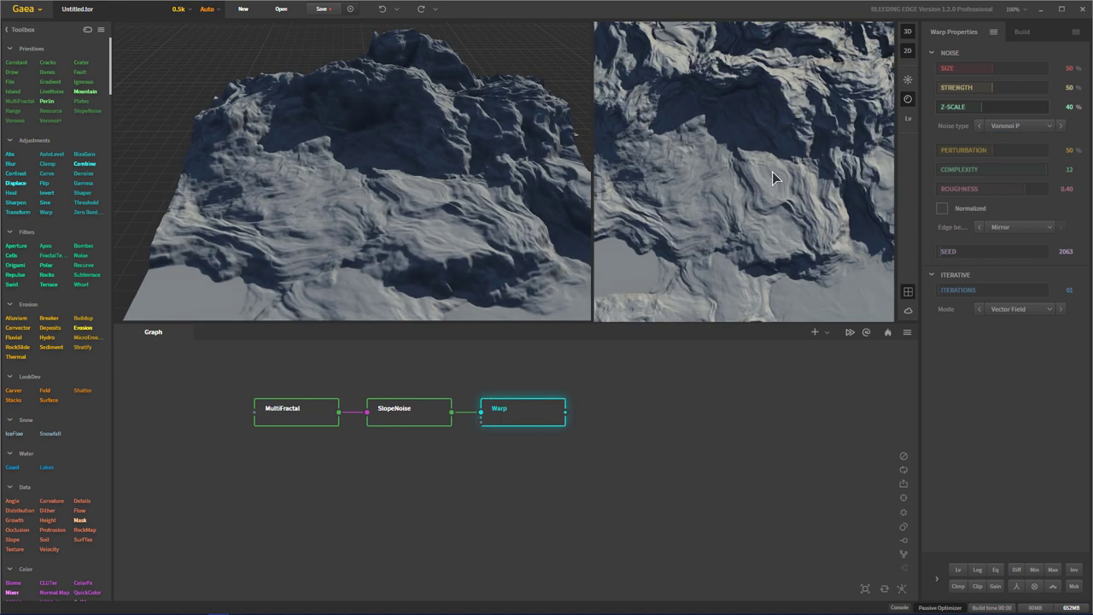
{"action": "left_click_drag", "start_coordinate": [588, 171], "coordinate": [394, 164]}
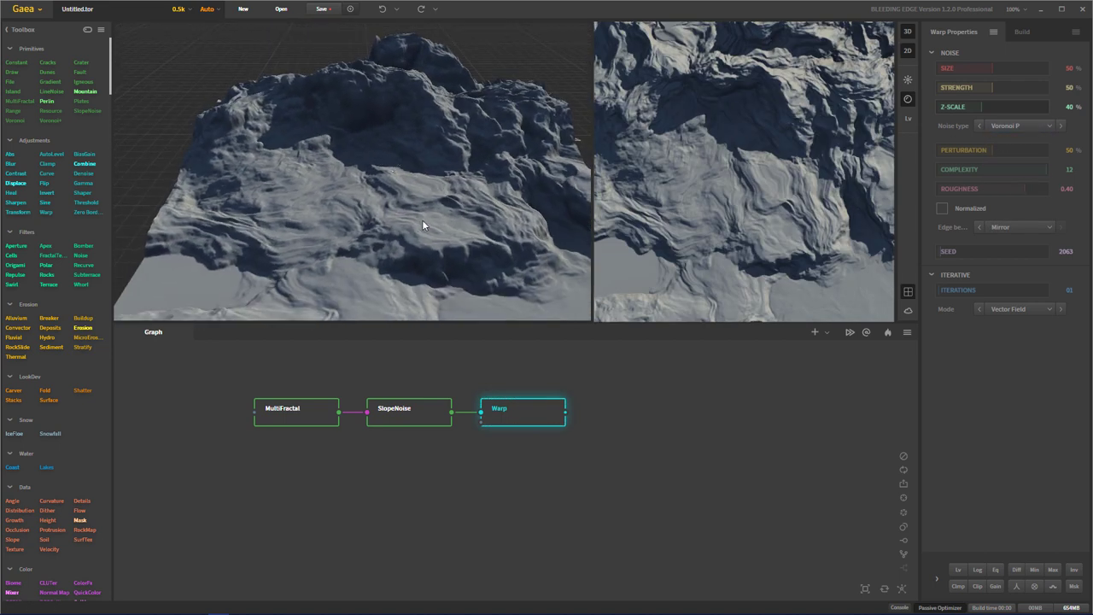
{"action": "left_click_drag", "start_coordinate": [421, 219], "coordinate": [449, 197]}
{"action": "left_click", "coordinate": [1024, 127]}
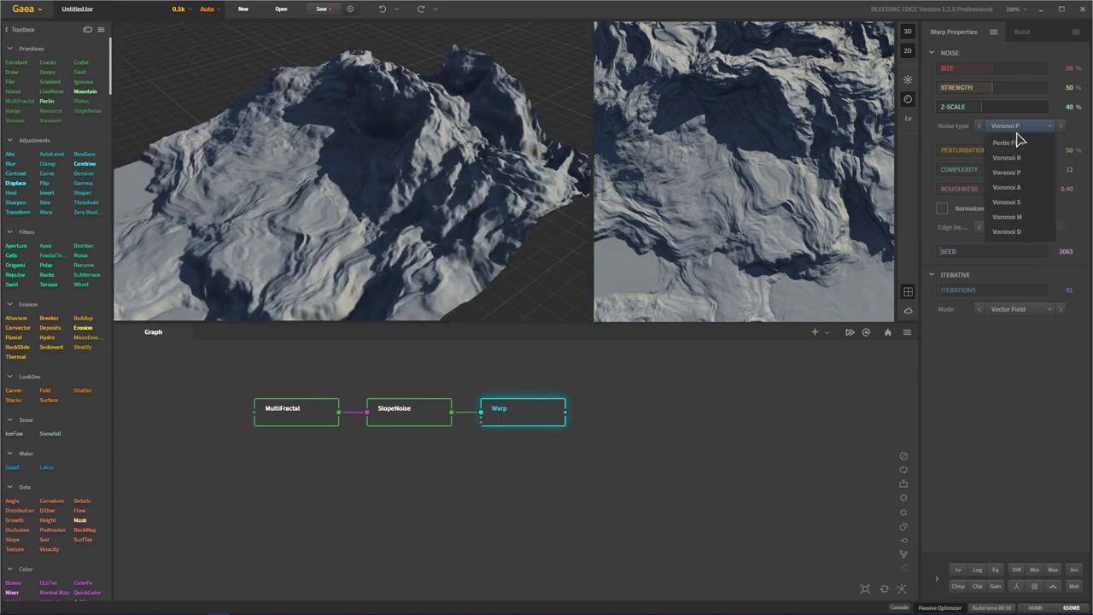
{"action": "left_click", "coordinate": [1007, 187]}
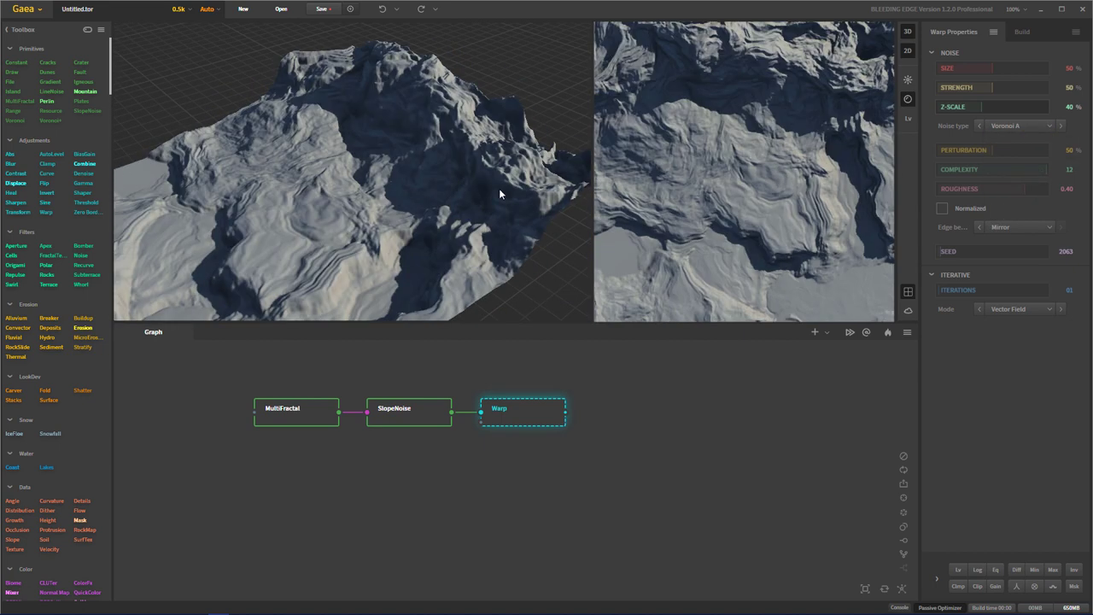
{"action": "left_click_drag", "start_coordinate": [499, 188], "coordinate": [461, 243]}
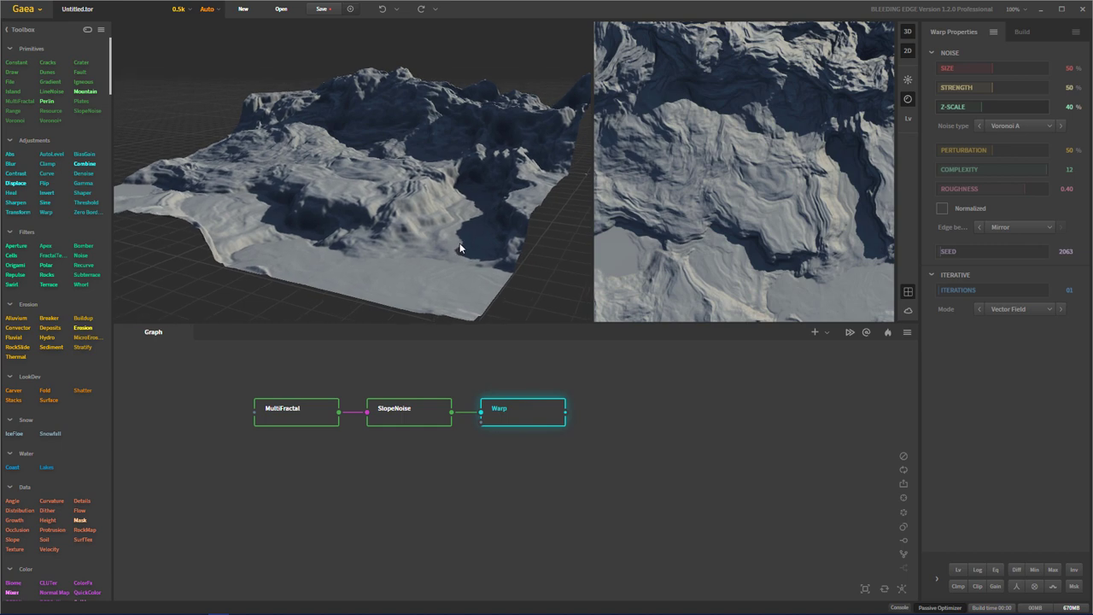
{"action": "scroll", "coordinate": [461, 243], "scroll_direction": "up", "scroll_amount": 3}
{"action": "left_click", "coordinate": [1005, 128]}
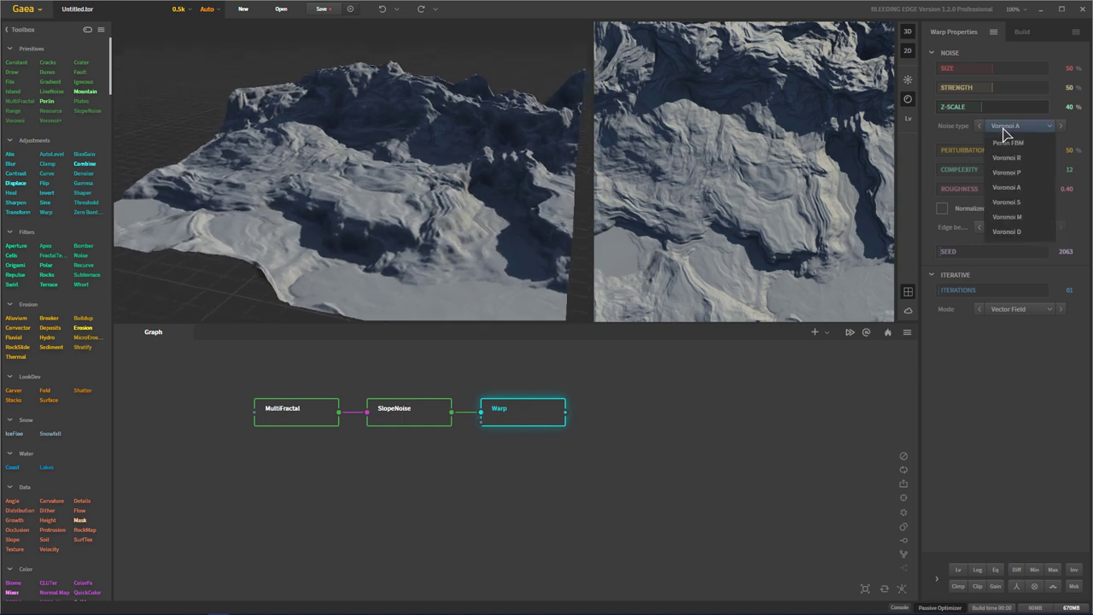
{"action": "left_click", "coordinate": [1008, 202]}
{"action": "mouse_move", "coordinate": [443, 234]}
{"action": "left_mouse_down"}
{"action": "mouse_move", "coordinate": [348, 204]}
{"action": "mouse_move", "coordinate": [357, 117]}
{"action": "mouse_move", "coordinate": [425, 178]}
{"action": "mouse_move", "coordinate": [428, 207]}
{"action": "mouse_move", "coordinate": [620, 183]}
{"action": "mouse_move", "coordinate": [542, 181]}
{"action": "mouse_move", "coordinate": [570, 175]}
{"action": "mouse_move", "coordinate": [488, 182]}
{"action": "mouse_move", "coordinate": [450, 221]}
{"action": "mouse_move", "coordinate": [481, 227]}
{"action": "mouse_move", "coordinate": [461, 233]}
{"action": "left_mouse_up"}
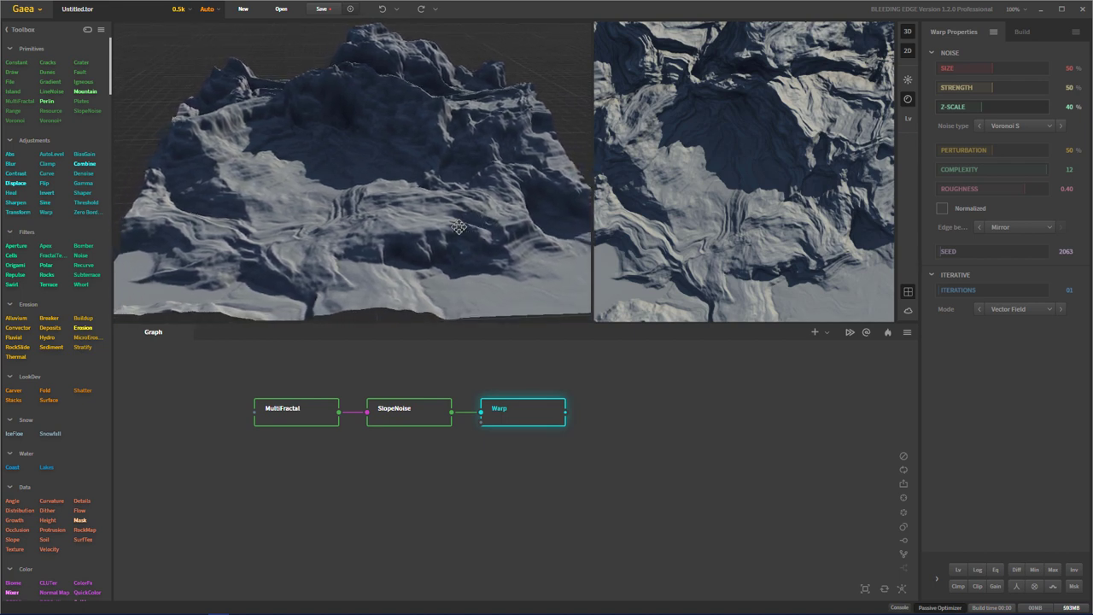
Step: Set the Warp node's noise type to Perlin FBM and inspect the terrain
{"action": "left_click", "coordinate": [1017, 128]}
{"action": "left_click", "coordinate": [1017, 144]}
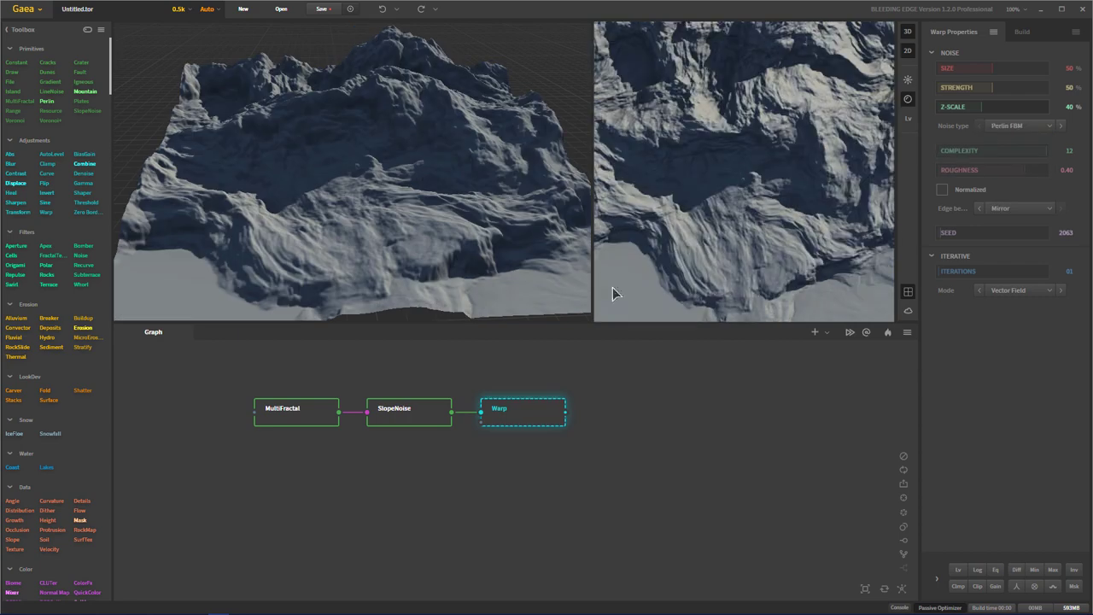
{"action": "left_click_drag", "start_coordinate": [512, 222], "coordinate": [540, 191]}
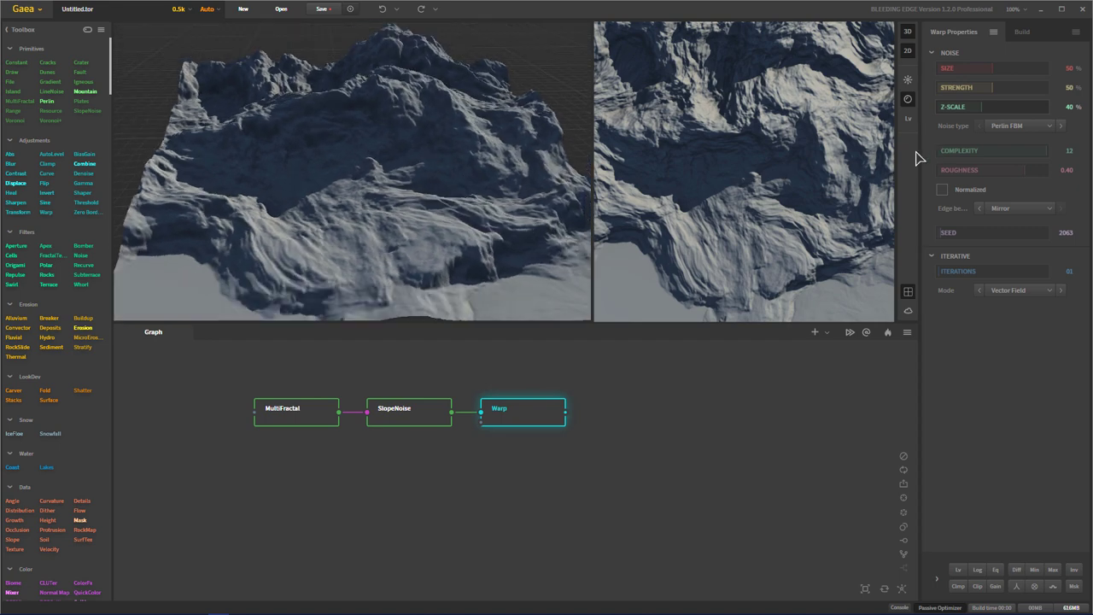
Step: Try Complexity values of 1 and 8 on the Warp node and compare the terrain's surface detail
{"action": "left_click_drag", "start_coordinate": [958, 154], "coordinate": [910, 158]}
{"action": "left_click_drag", "start_coordinate": [410, 136], "coordinate": [738, 155]}
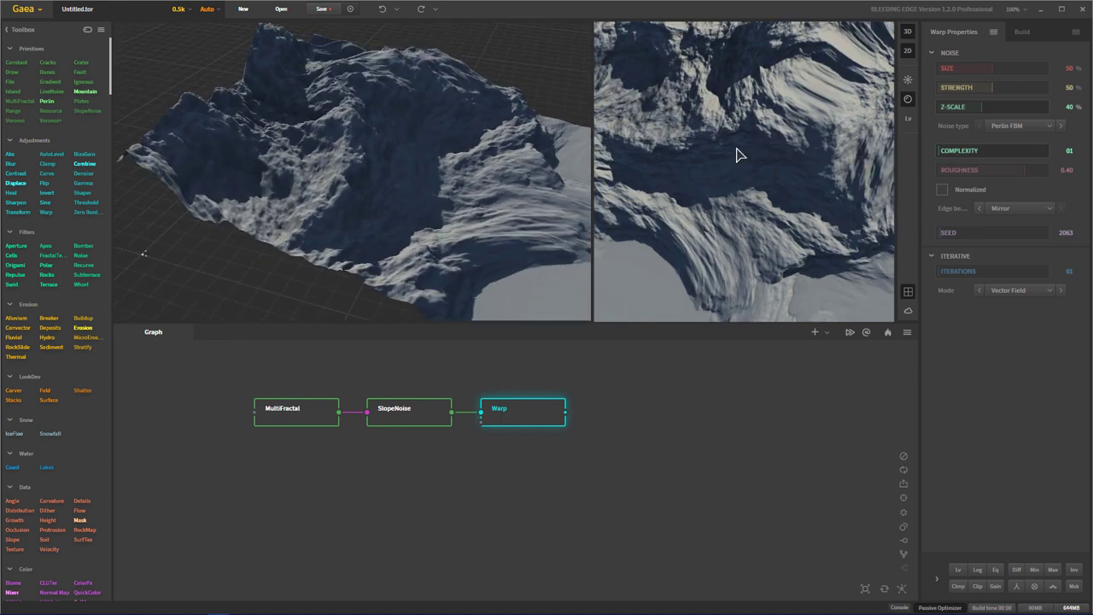
{"action": "left_click", "coordinate": [1005, 157]}
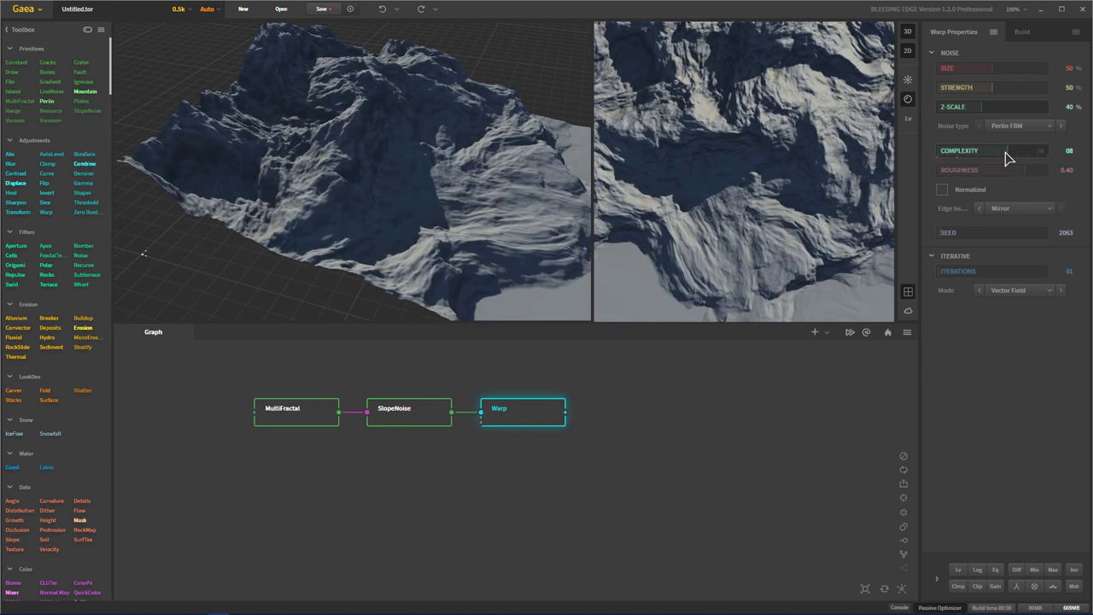
Step: Restore the Warp node's Complexity to 12, and set its Roughness to 0.46 after trying 0.00
{"action": "left_click_drag", "start_coordinate": [1005, 150], "coordinate": [948, 172]}
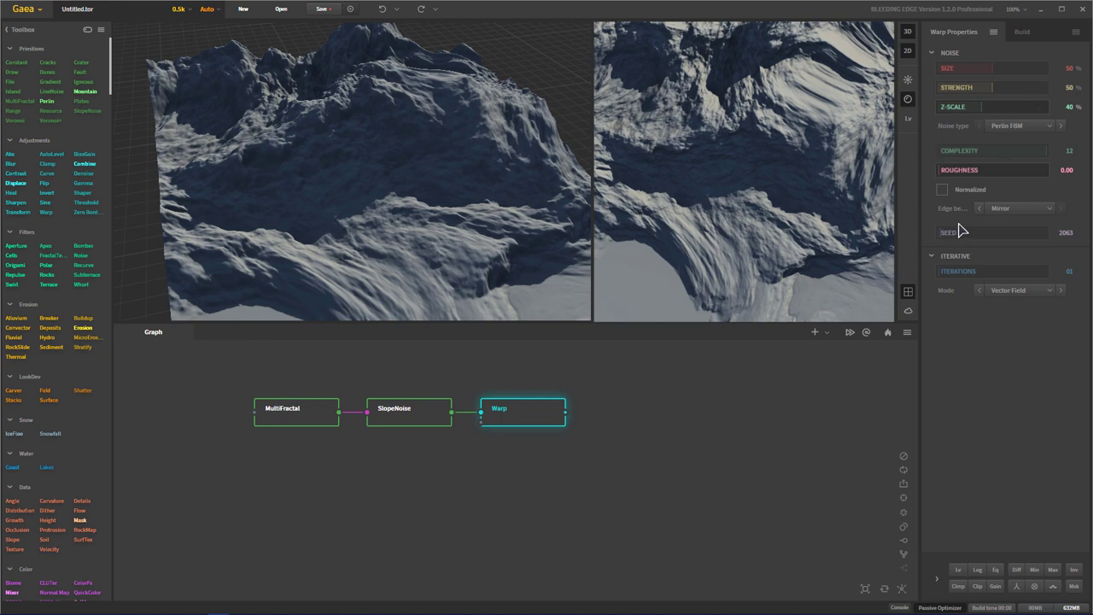
{"action": "left_click_drag", "start_coordinate": [410, 111], "coordinate": [690, 210]}
{"action": "left_click_drag", "start_coordinate": [1022, 178], "coordinate": [1038, 170]}
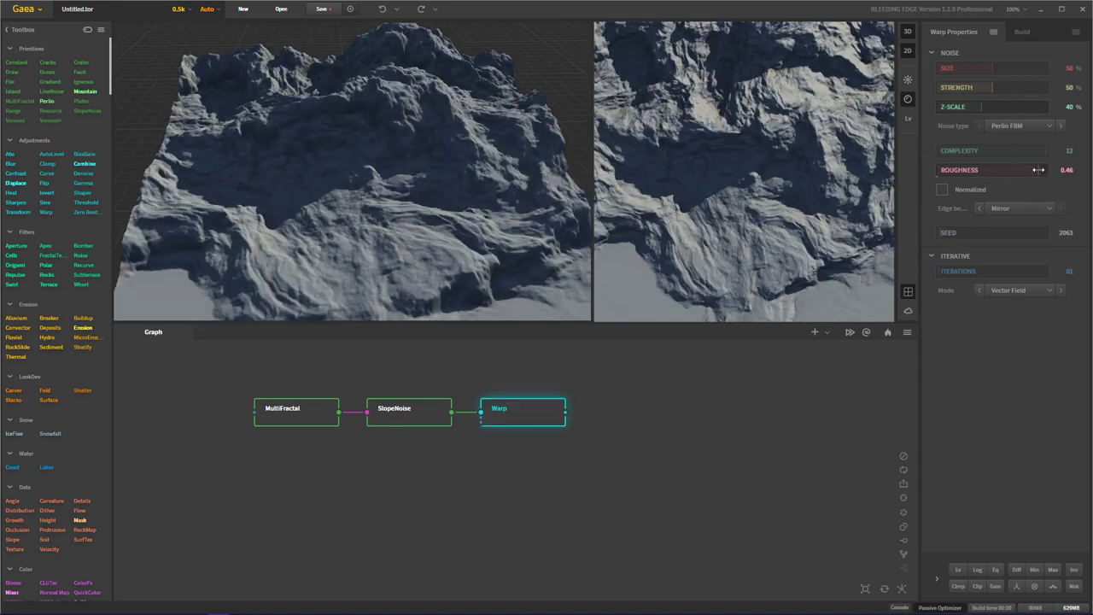
{"action": "left_click_drag", "start_coordinate": [392, 200], "coordinate": [410, 171]}
Step: Compare the Warp node's terrain with Normalized on and off, and leave Normalized enabled
{"action": "left_click", "coordinate": [942, 190]}
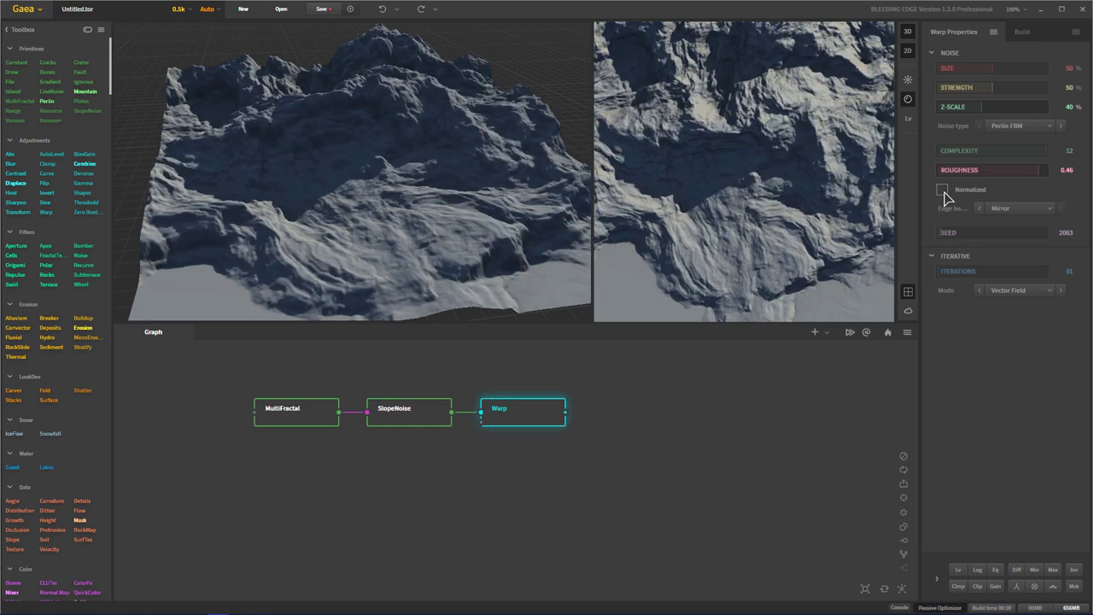
{"action": "left_click", "coordinate": [944, 195]}
{"action": "left_click", "coordinate": [942, 191]}
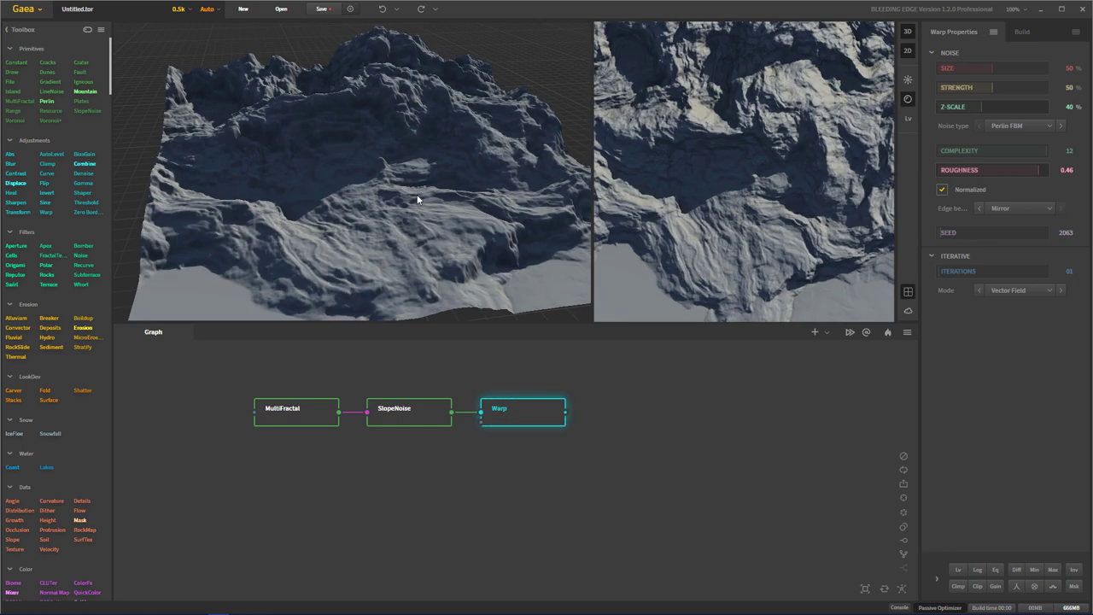
{"action": "left_click_drag", "start_coordinate": [417, 194], "coordinate": [777, 191]}
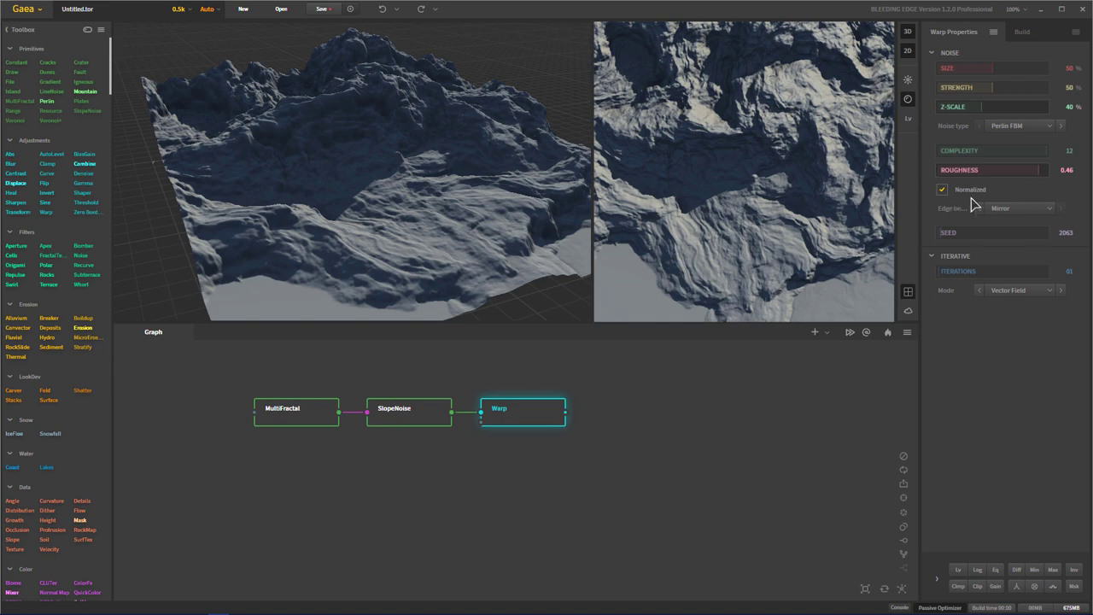
Step: Compare the Edge and Mirror edge behaviours on the Warp node by inspecting the terrain's borders
{"action": "left_click", "coordinate": [1044, 210]}
{"action": "left_click", "coordinate": [1027, 226]}
{"action": "left_click_drag", "start_coordinate": [388, 217], "coordinate": [412, 210]}
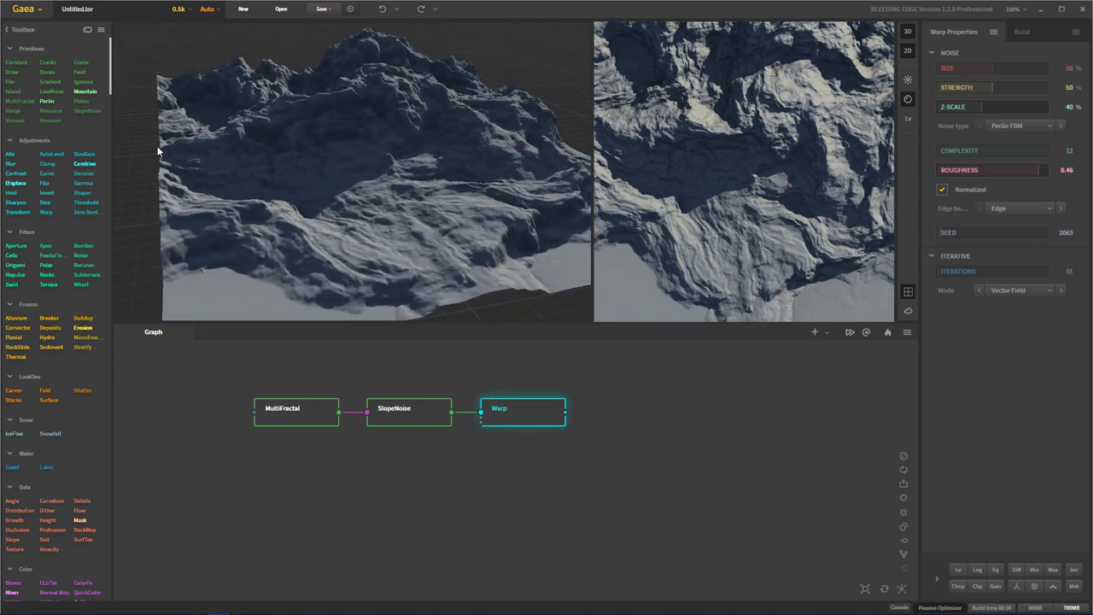
{"action": "left_click", "coordinate": [1025, 219]}
{"action": "left_click", "coordinate": [1012, 238]}
{"action": "left_click_drag", "start_coordinate": [246, 237], "coordinate": [138, 239]}
{"action": "left_click_drag", "start_coordinate": [476, 225], "coordinate": [410, 222]}
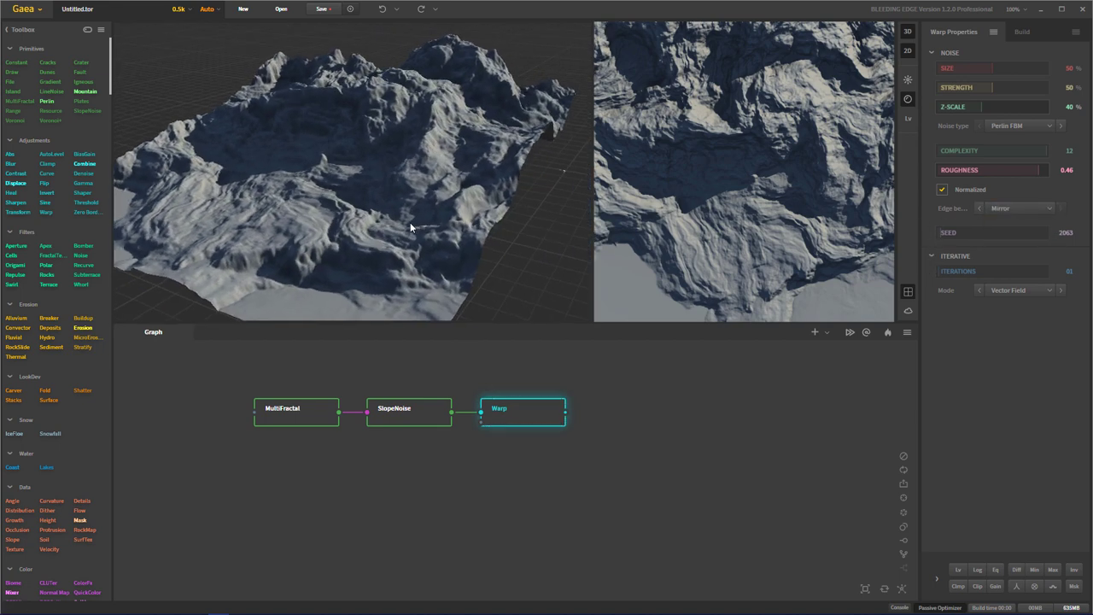
{"action": "left_click_drag", "start_coordinate": [491, 250], "coordinate": [406, 245]}
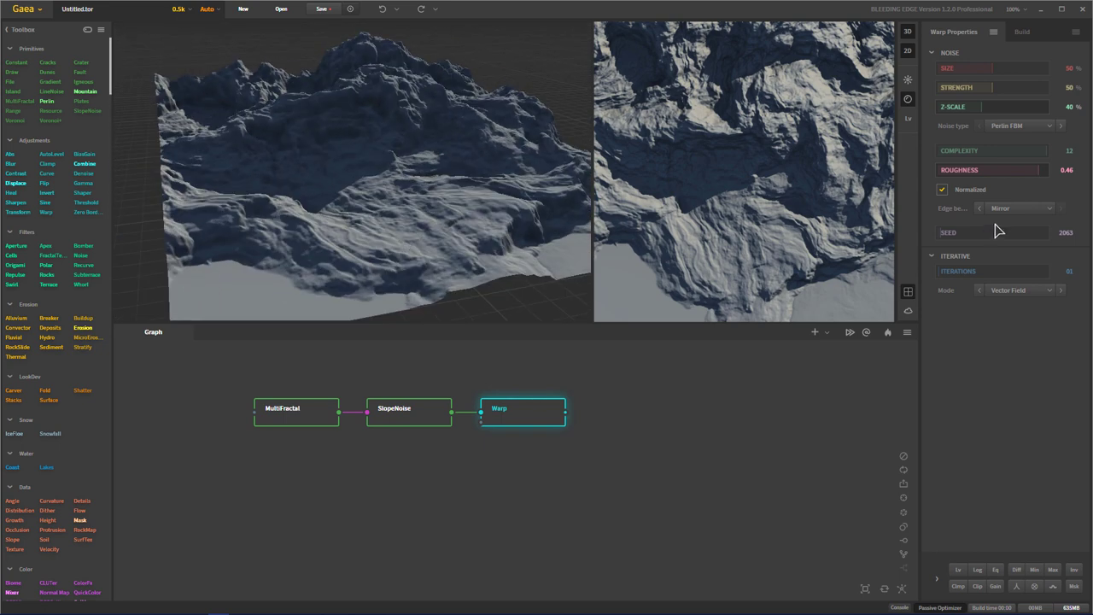
Step: Set the Warp node's edge behaviour to Edge and inspect the terrain's borders
{"action": "left_click", "coordinate": [1021, 209]}
{"action": "left_click", "coordinate": [1021, 224]}
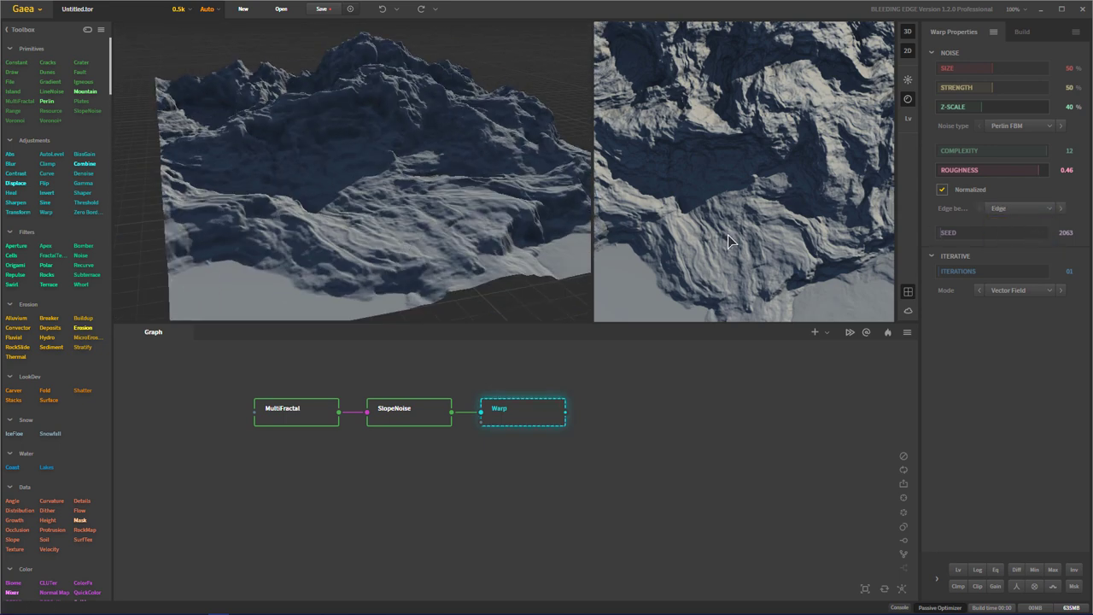
{"action": "left_click_drag", "start_coordinate": [338, 247], "coordinate": [578, 90]}
{"action": "left_click_drag", "start_coordinate": [373, 195], "coordinate": [447, 209]}
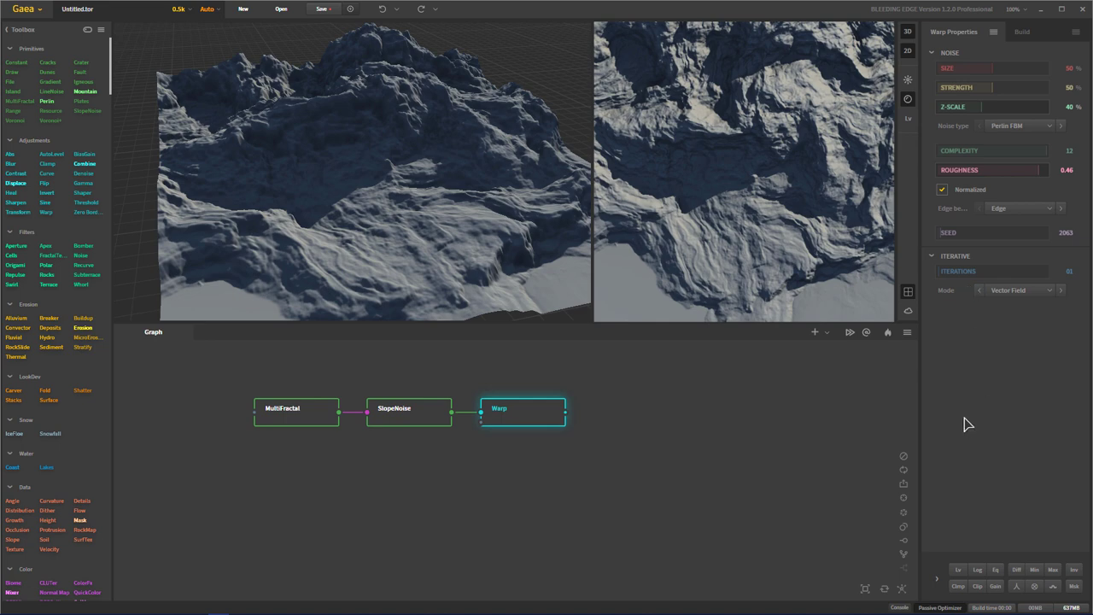
Step: Change the Warp node's seed to 78019 and inspect the new terrain variation
{"action": "left_click", "coordinate": [974, 245]}
{"action": "left_click", "coordinate": [1003, 241]}
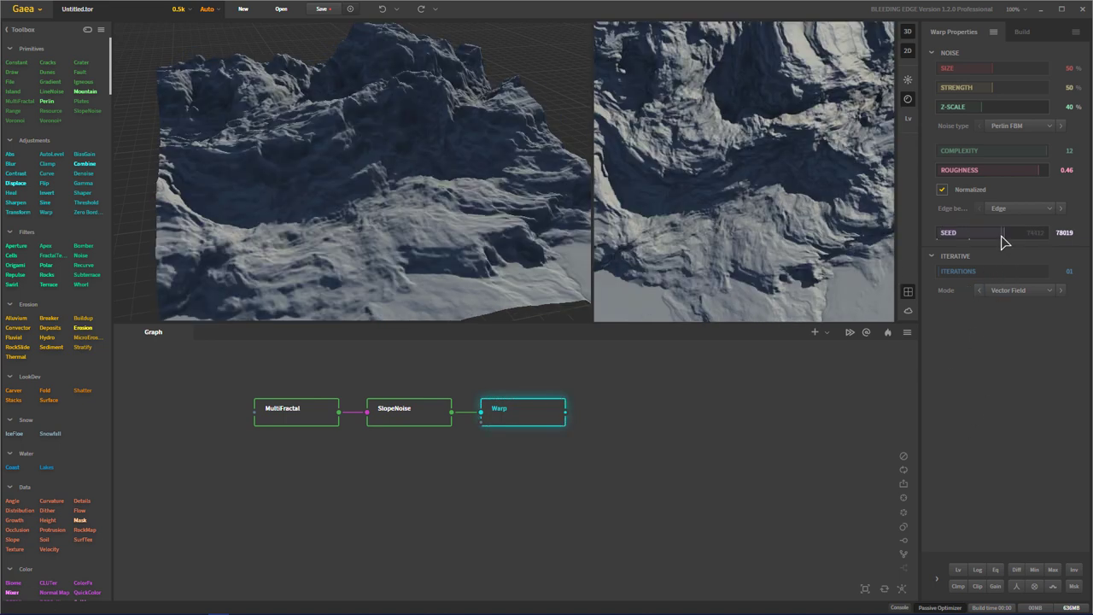
{"action": "mouse_move", "coordinate": [402, 196]}
{"action": "left_mouse_down"}
{"action": "mouse_move", "coordinate": [444, 162]}
{"action": "mouse_move", "coordinate": [409, 205]}
{"action": "mouse_move", "coordinate": [273, 217]}
{"action": "mouse_move", "coordinate": [567, 314]}
{"action": "mouse_move", "coordinate": [490, 316]}
{"action": "mouse_move", "coordinate": [393, 184]}
{"action": "mouse_move", "coordinate": [522, 205]}
{"action": "mouse_move", "coordinate": [393, 193]}
{"action": "mouse_move", "coordinate": [418, 190]}
{"action": "left_mouse_up"}
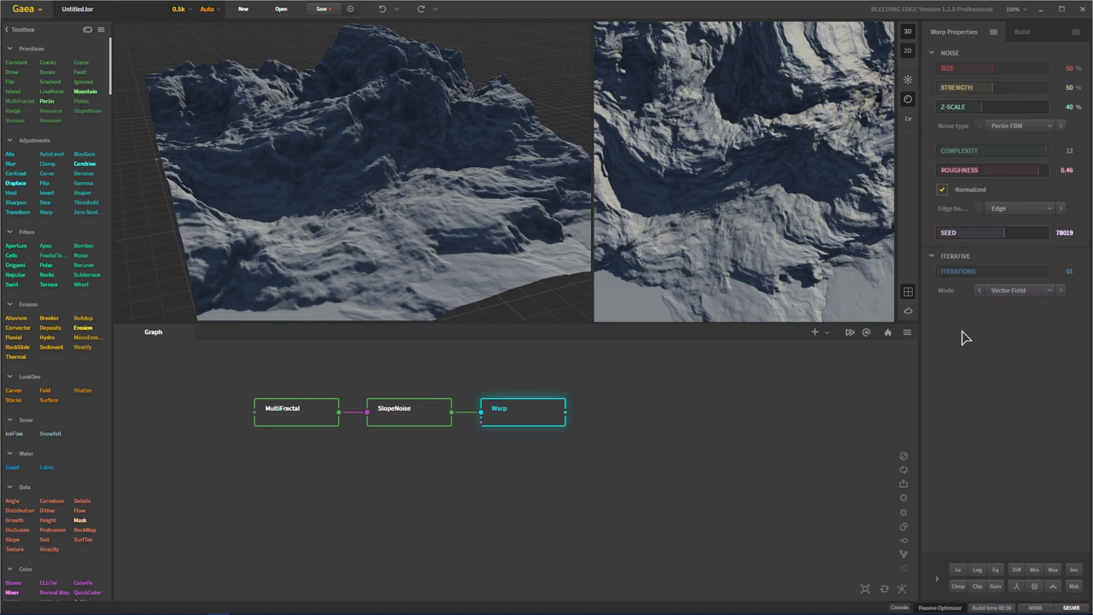
Step: Compare Iterations values of 20, 8, 6, 4, 3 and 2 on the Warp node, and return Iterations to 1
{"action": "left_click", "coordinate": [968, 275]}
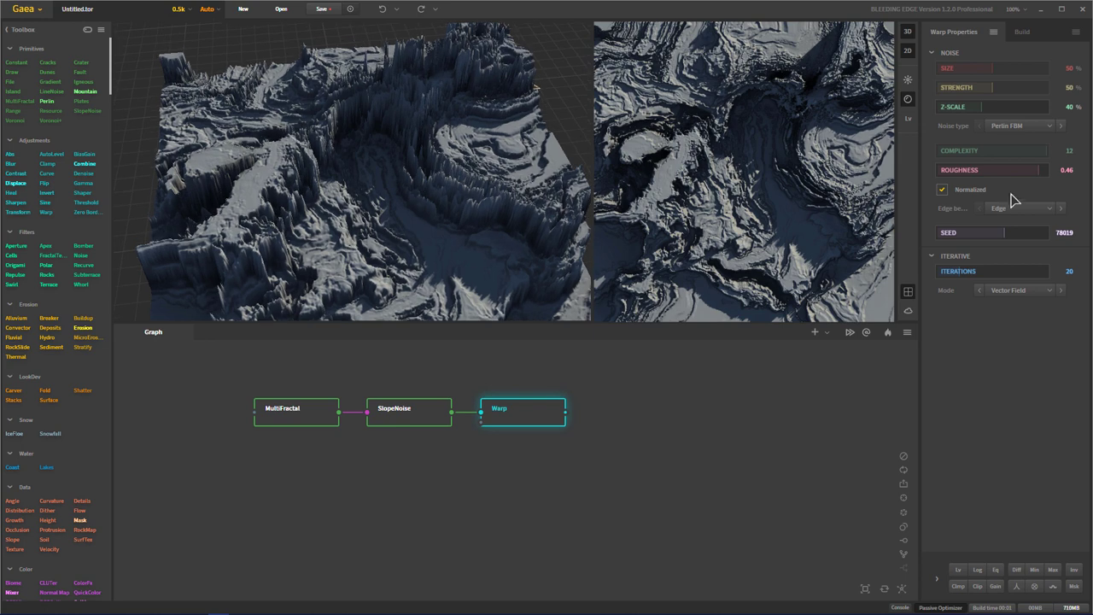
{"action": "left_click", "coordinate": [945, 275]}
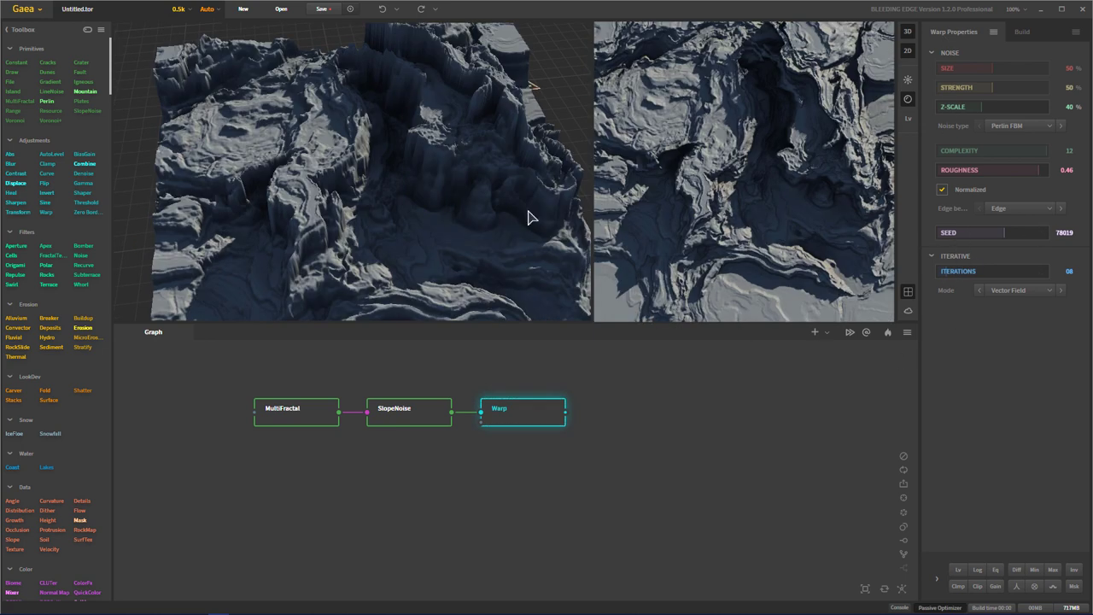
{"action": "left_click", "coordinate": [946, 275]}
{"action": "left_click_drag", "start_coordinate": [427, 226], "coordinate": [344, 259]}
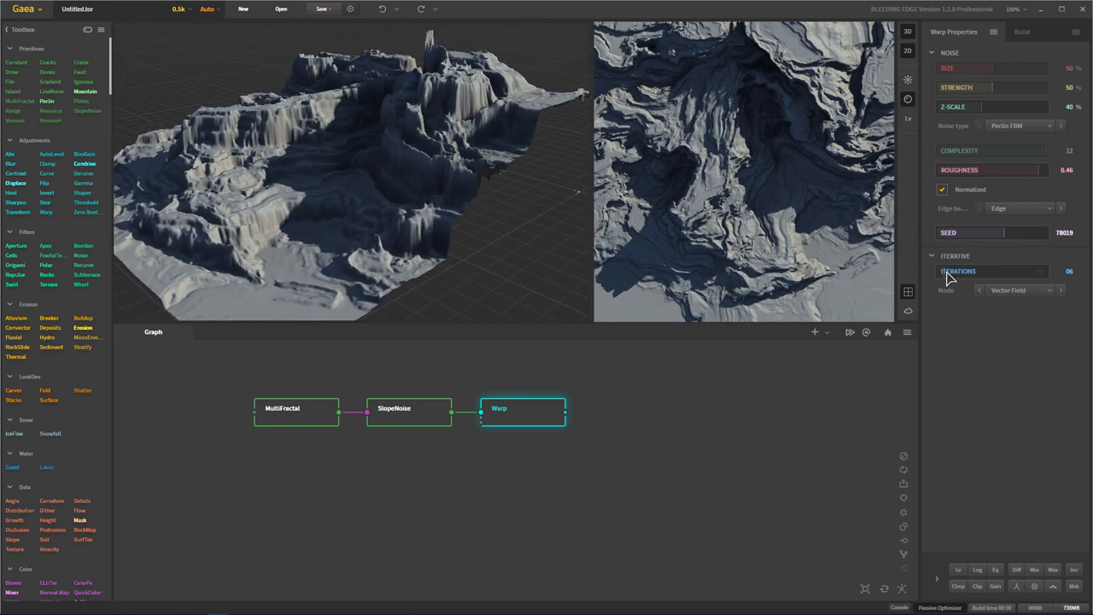
{"action": "left_click", "coordinate": [946, 274]}
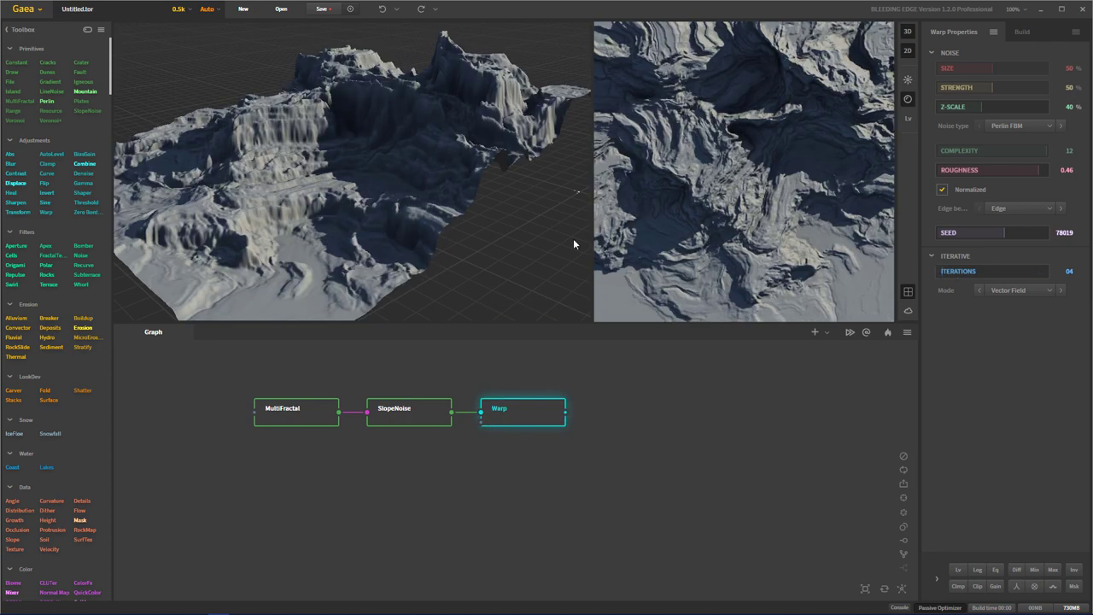
{"action": "left_click_drag", "start_coordinate": [573, 244], "coordinate": [444, 175]}
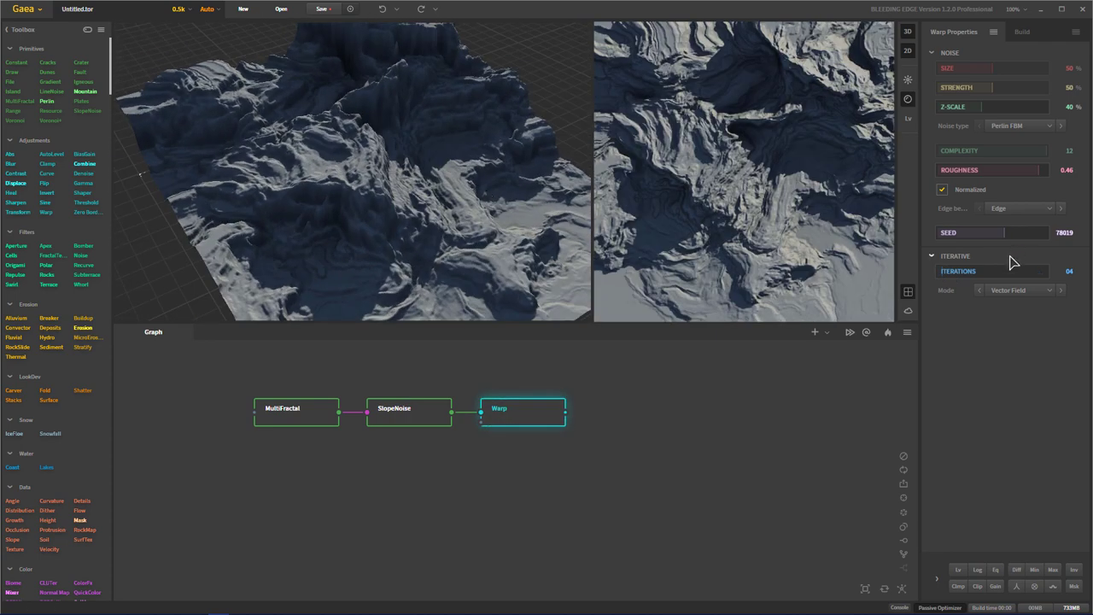
{"action": "left_click", "coordinate": [942, 271]}
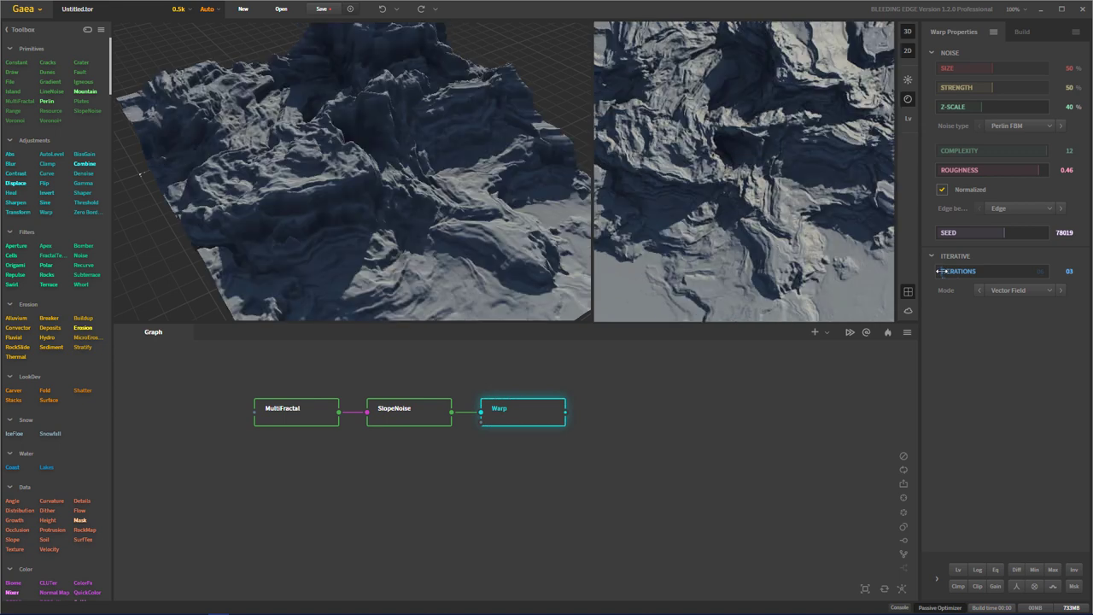
{"action": "left_click", "coordinate": [941, 271]}
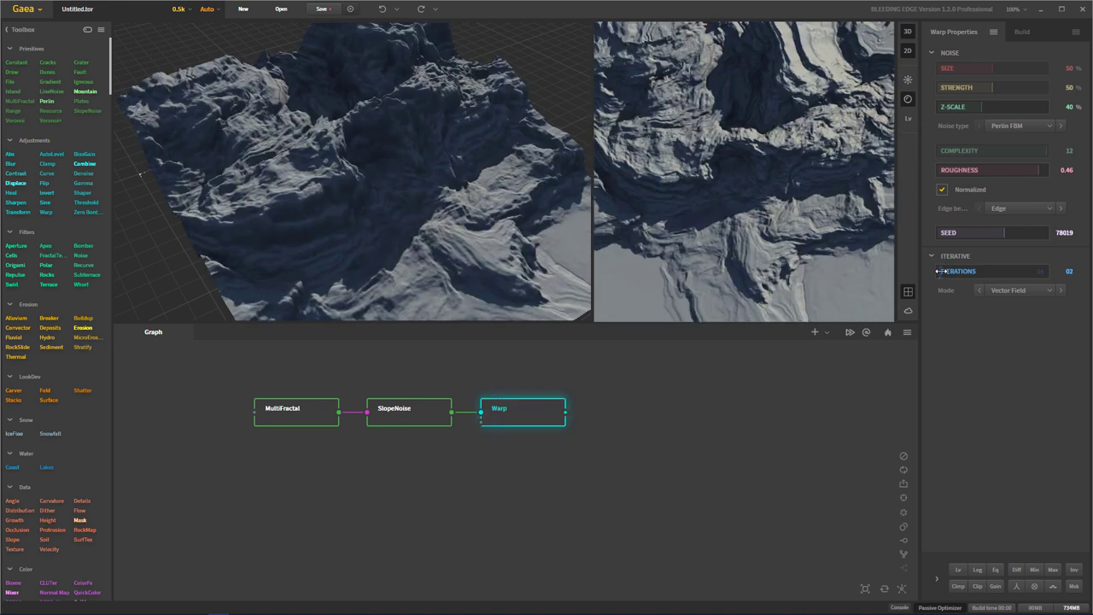
{"action": "left_click", "coordinate": [939, 271]}
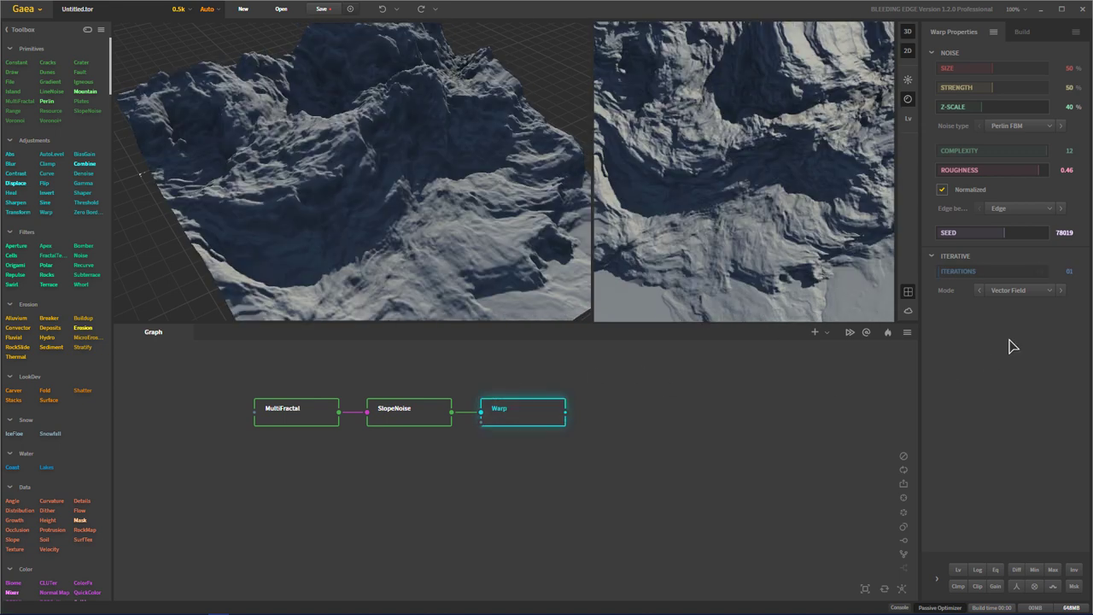
Step: Compare the Bitmap, Vector Field and Vector Field Integral modes on the Warp node, and return the mode to Vector Field
{"action": "left_click", "coordinate": [1035, 291]}
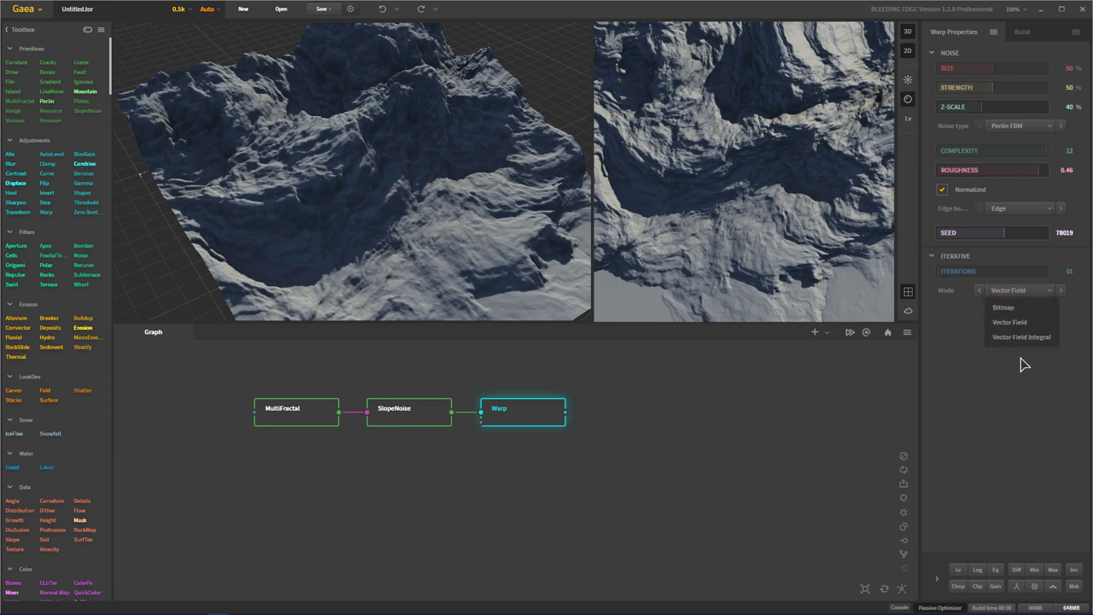
{"action": "left_click", "coordinate": [1024, 307]}
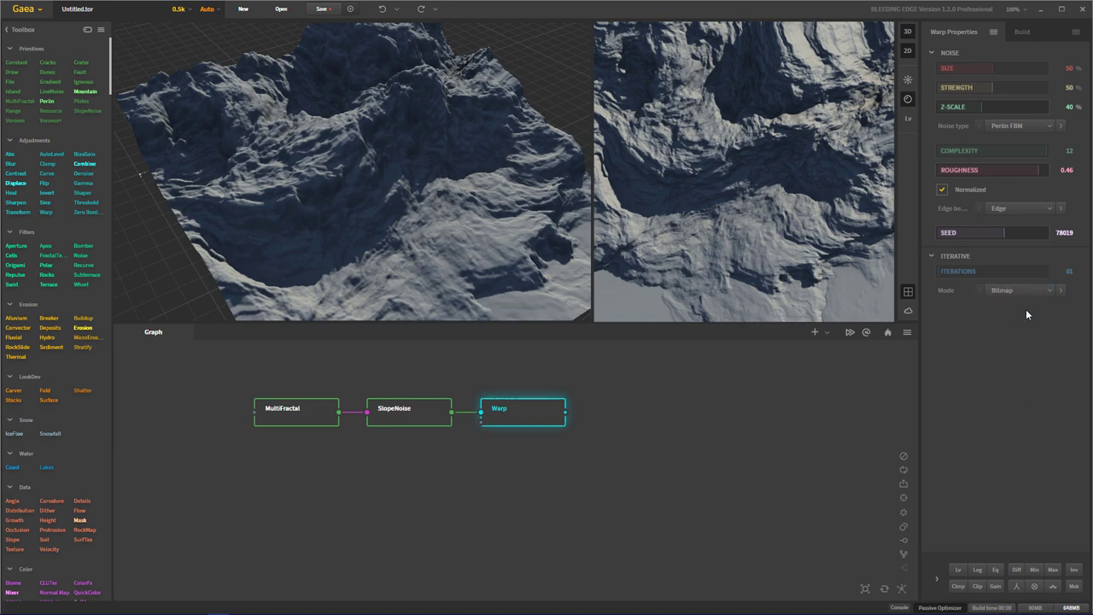
{"action": "left_click_drag", "start_coordinate": [463, 173], "coordinate": [412, 202]}
{"action": "left_click", "coordinate": [1041, 296]}
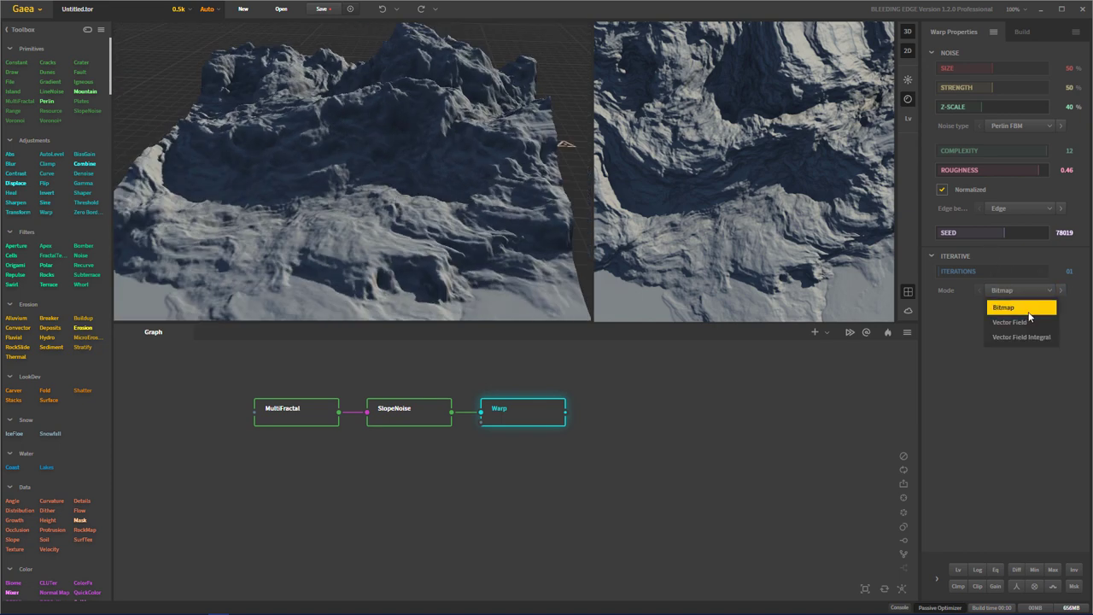
{"action": "left_click", "coordinate": [1027, 318]}
{"action": "left_click", "coordinate": [1024, 300]}
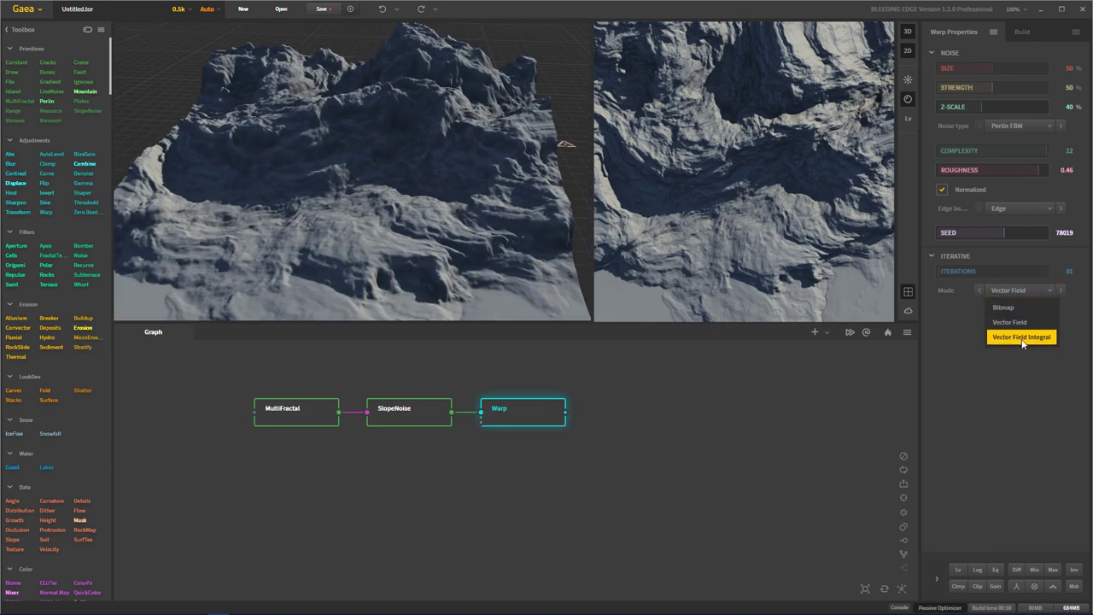
{"action": "left_click", "coordinate": [1020, 333]}
{"action": "mouse_move", "coordinate": [401, 231]}
{"action": "left_mouse_down"}
{"action": "mouse_move", "coordinate": [460, 294]}
{"action": "mouse_move", "coordinate": [502, 169]}
{"action": "mouse_move", "coordinate": [576, 230]}
{"action": "mouse_move", "coordinate": [288, 243]}
{"action": "mouse_move", "coordinate": [289, 105]}
{"action": "mouse_move", "coordinate": [295, 200]}
{"action": "mouse_move", "coordinate": [409, 249]}
{"action": "left_mouse_up"}
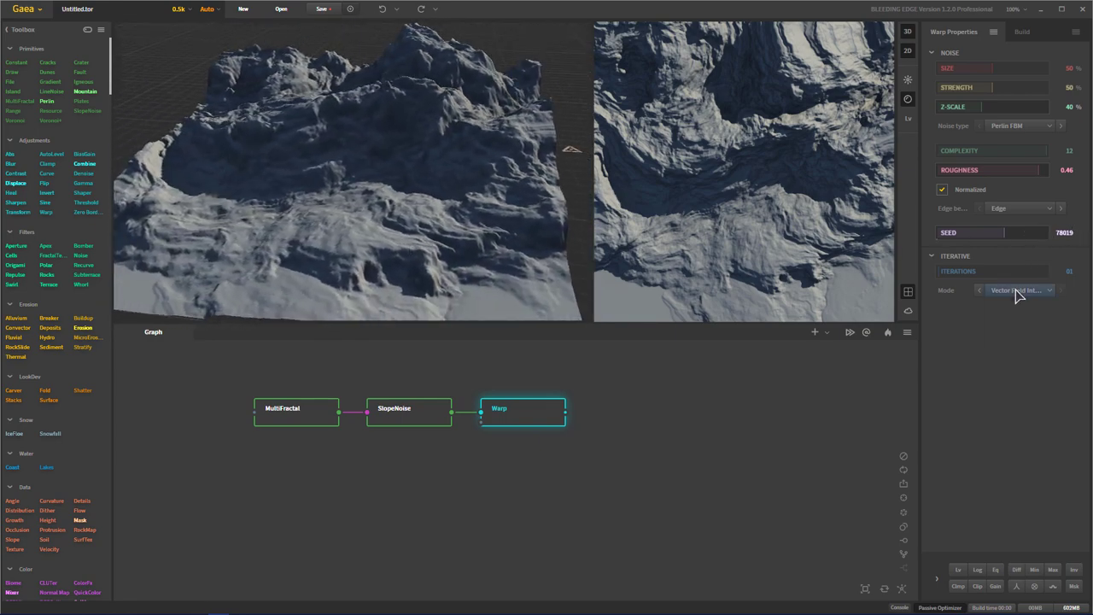
{"action": "left_click", "coordinate": [1020, 290]}
{"action": "left_click", "coordinate": [1039, 320]}
Step: Change the MultiFractal node's seed to 89532 and inspect the new terrain through the SlopeNoise and Warp nodes
{"action": "left_click", "coordinate": [322, 416]}
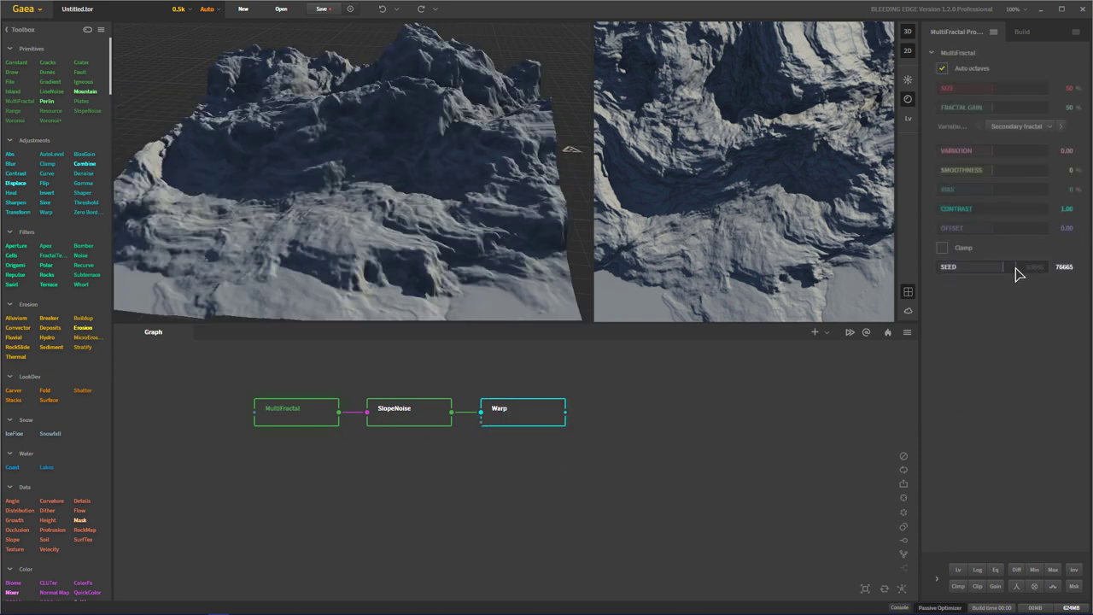
{"action": "left_click", "coordinate": [1018, 271]}
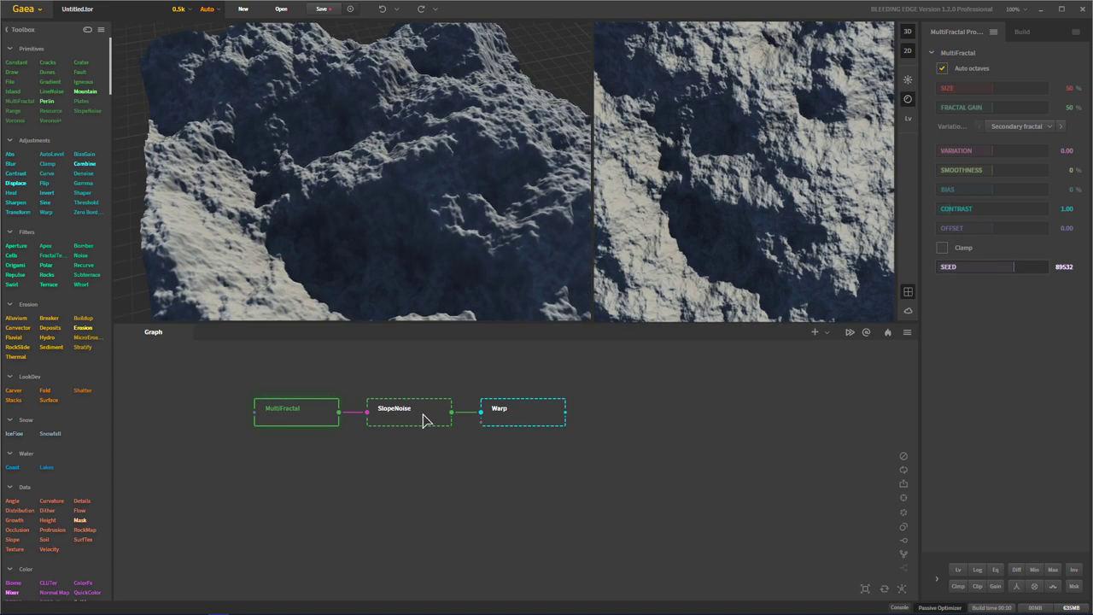
{"action": "left_click", "coordinate": [423, 418]}
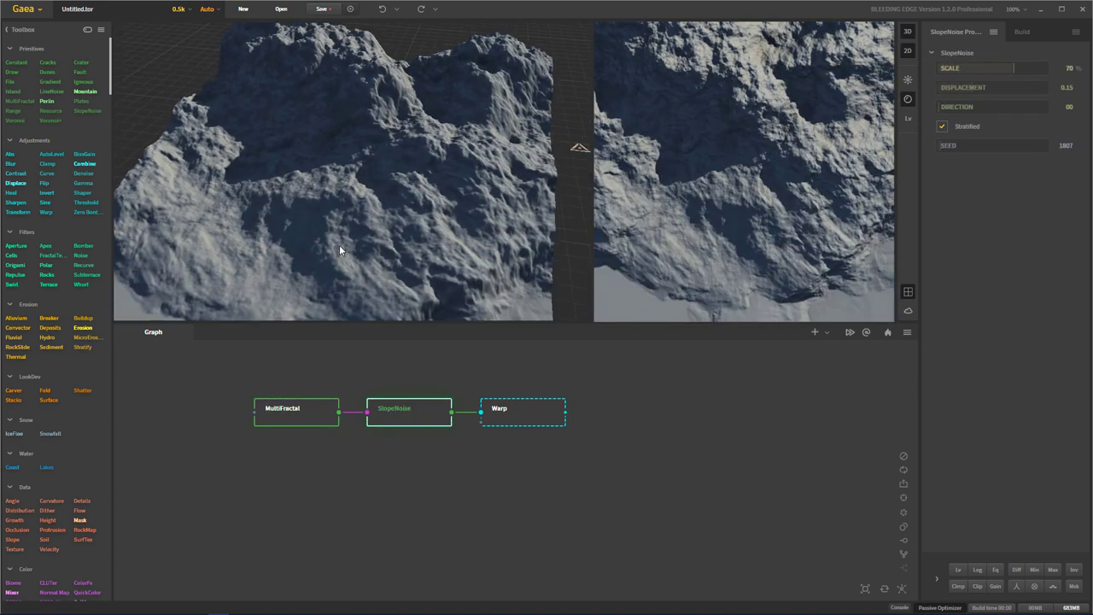
{"action": "left_click_drag", "start_coordinate": [339, 244], "coordinate": [476, 314]}
{"action": "left_click", "coordinate": [537, 412]}
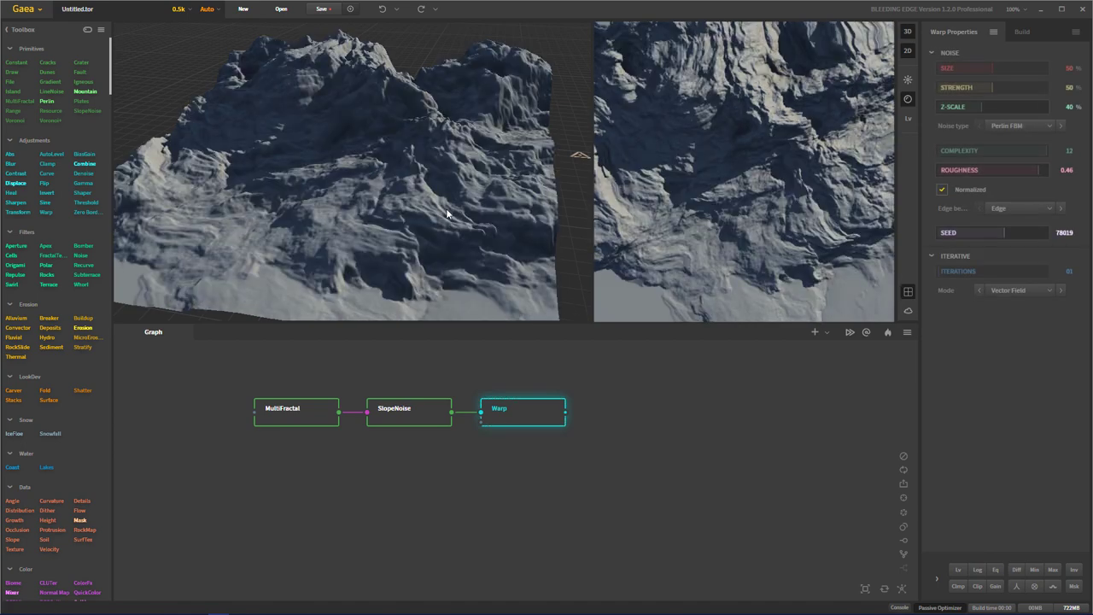
{"action": "left_click_drag", "start_coordinate": [376, 162], "coordinate": [403, 222]}
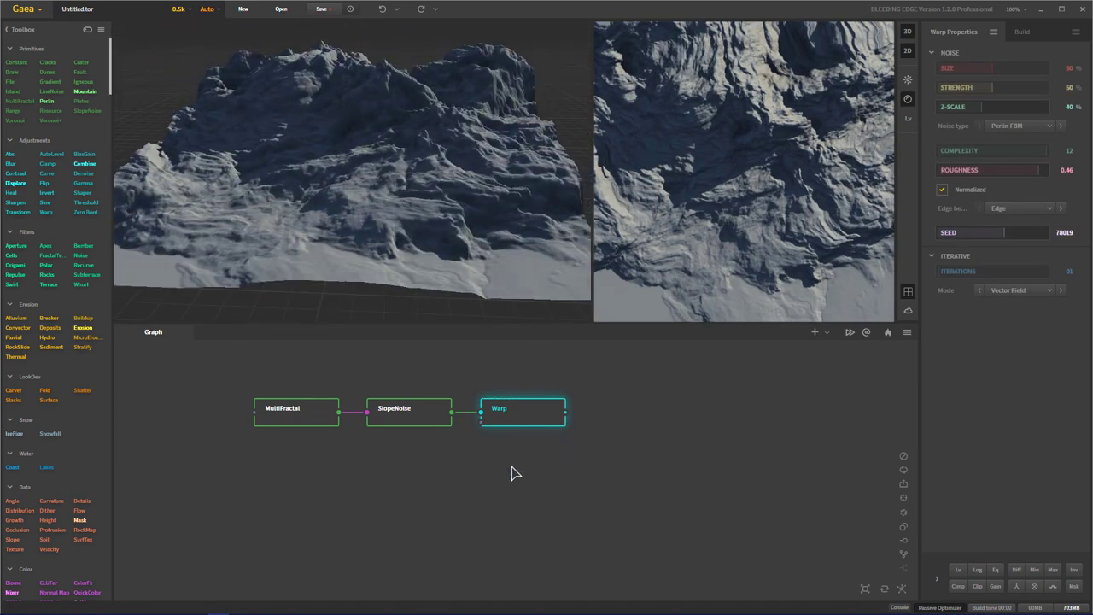
Step: Add a Surface node after the Warp node and connect the Warp output to its input
{"action": "left_click_drag", "start_coordinate": [512, 466], "coordinate": [478, 478]}
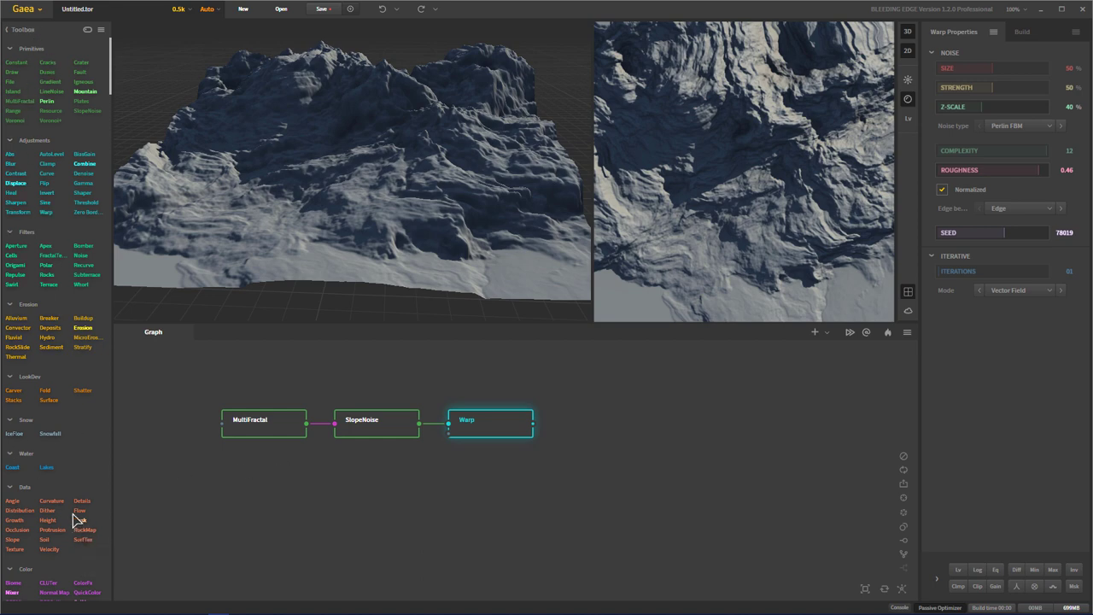
{"action": "left_click_drag", "start_coordinate": [144, 416], "coordinate": [613, 438]}
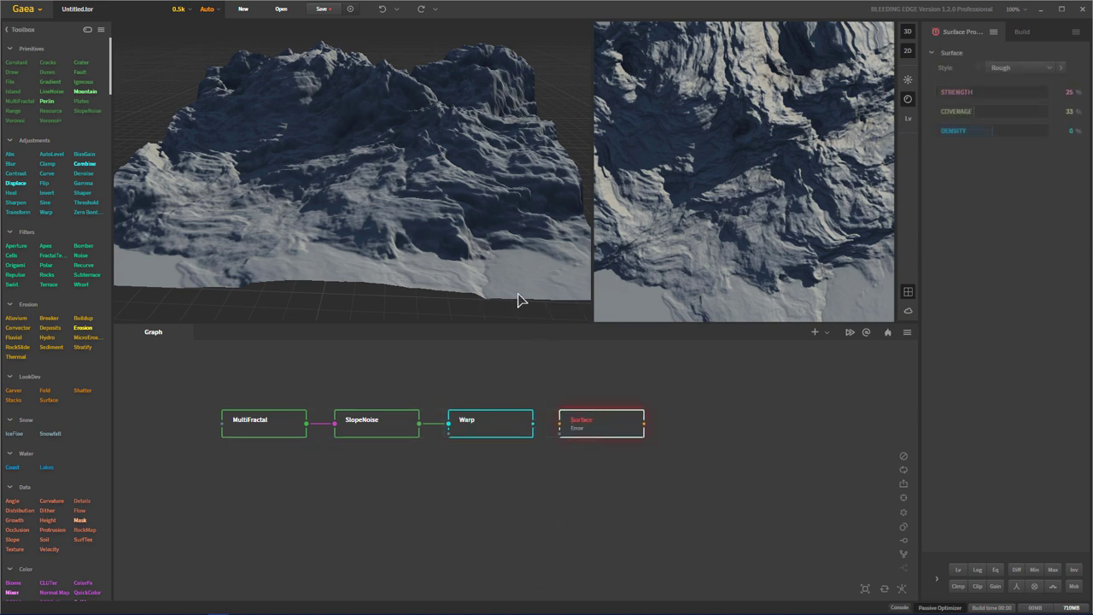
{"action": "left_click_drag", "start_coordinate": [518, 300], "coordinate": [488, 304]}
{"action": "left_click_drag", "start_coordinate": [415, 296], "coordinate": [356, 305]}
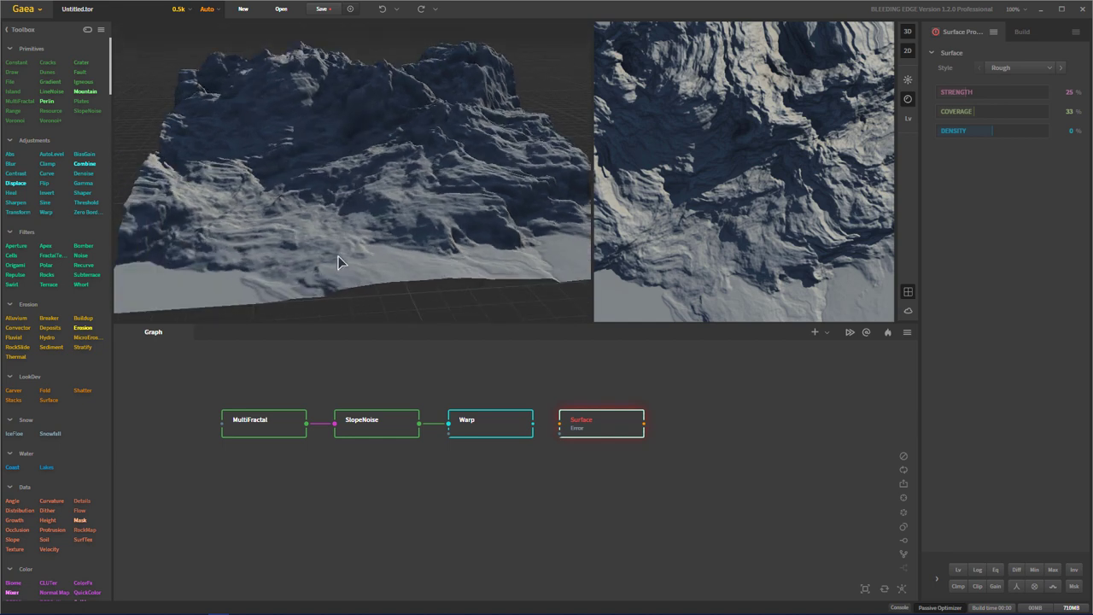
{"action": "left_click_drag", "start_coordinate": [338, 262], "coordinate": [318, 250]}
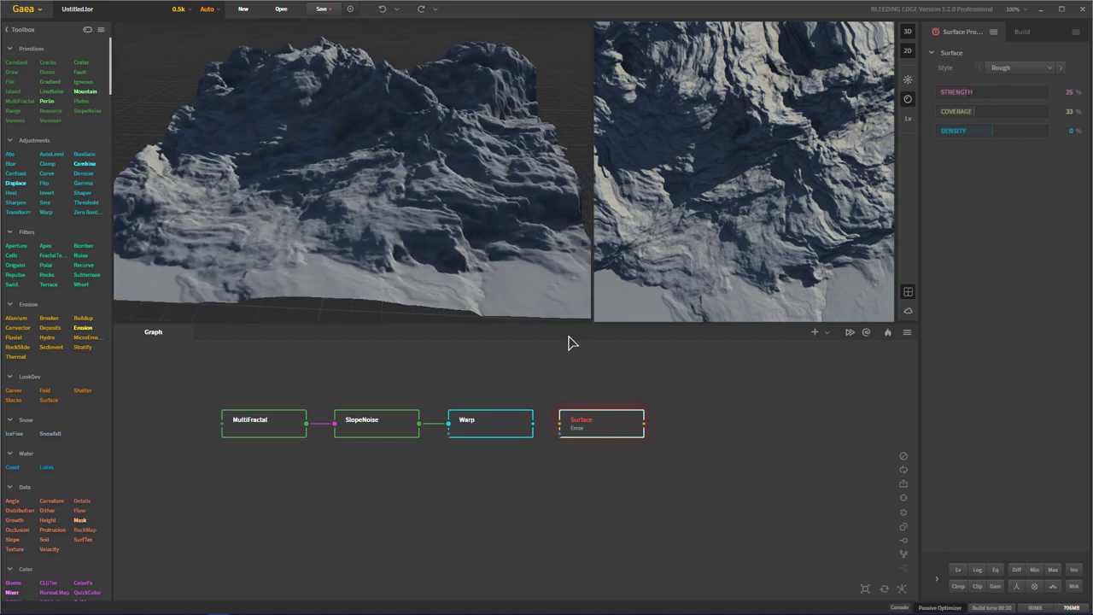
{"action": "left_click_drag", "start_coordinate": [534, 422], "coordinate": [560, 423]}
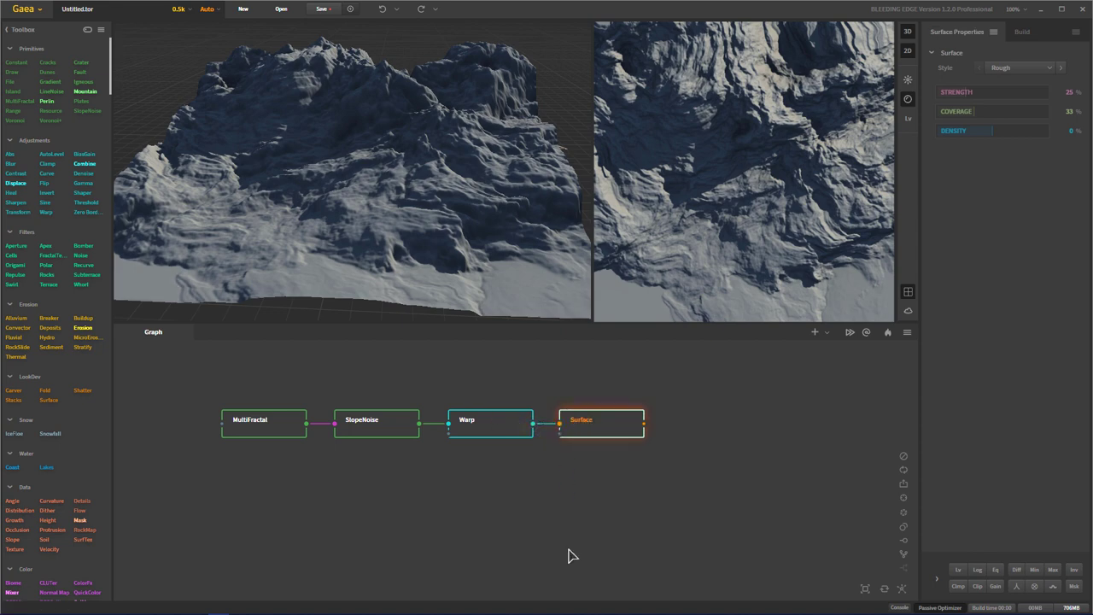
Step: Compare the terrain output of the Warp node with that of the Rough-style Surface node
{"action": "left_click", "coordinate": [502, 424]}
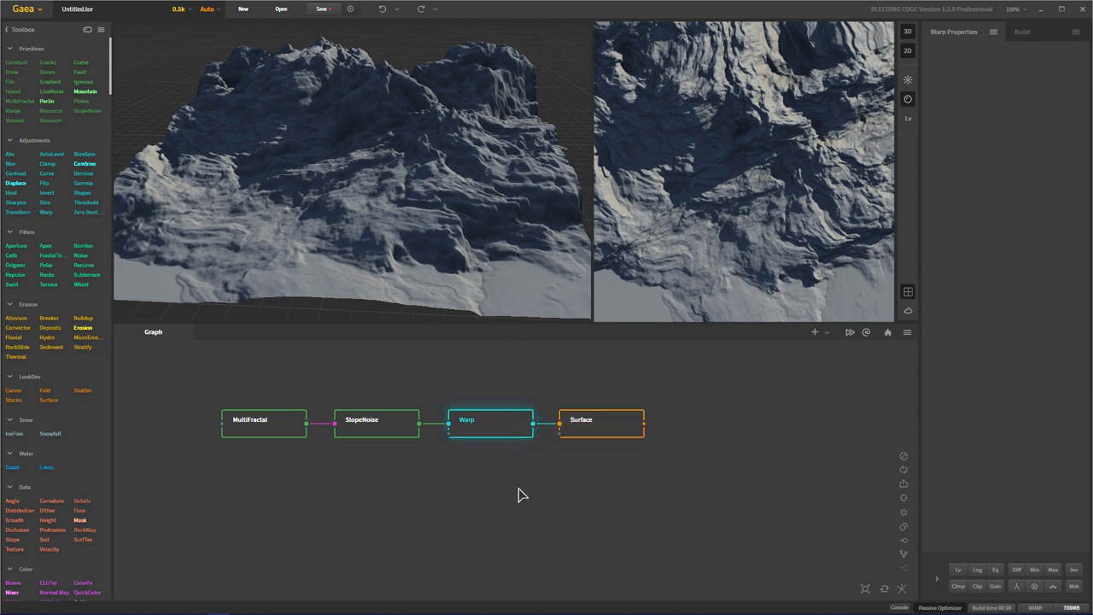
{"action": "left_click", "coordinate": [611, 426]}
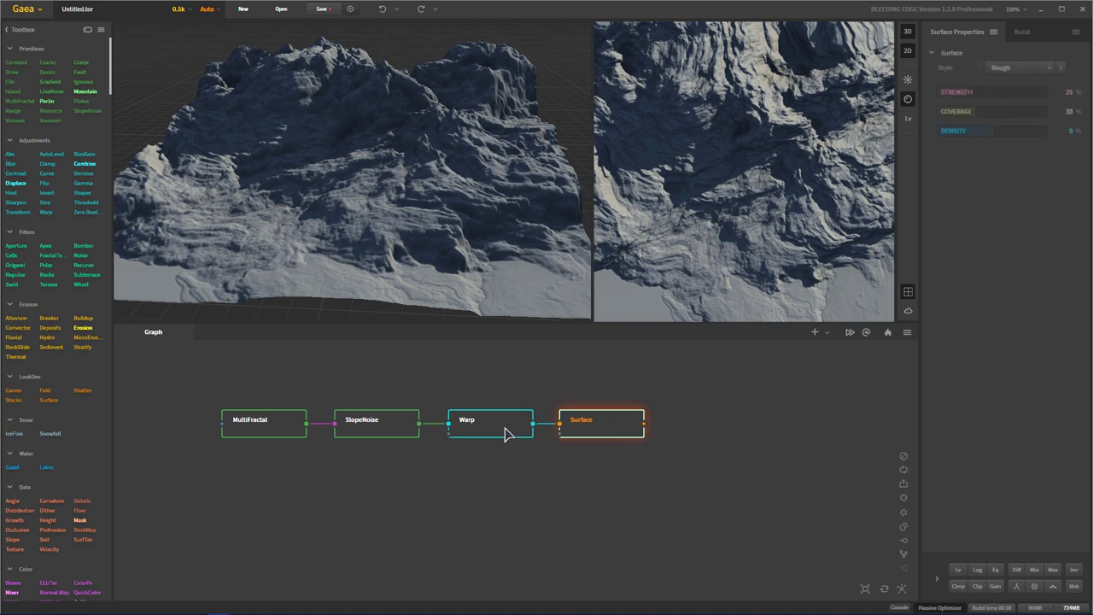
{"action": "key", "text": "ctrl+z"}
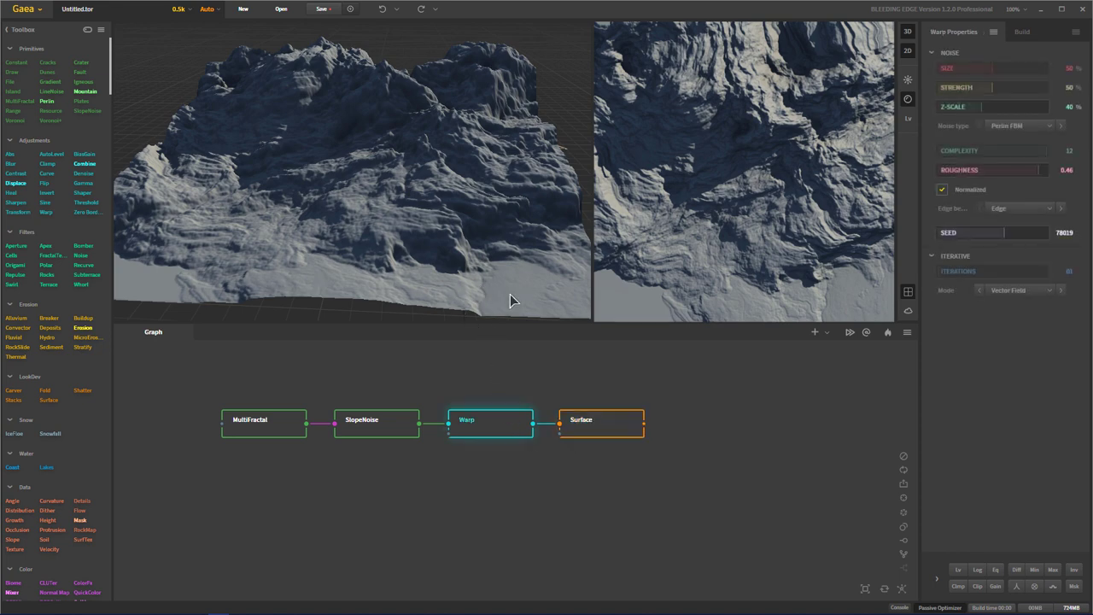
{"action": "left_click", "coordinate": [606, 430]}
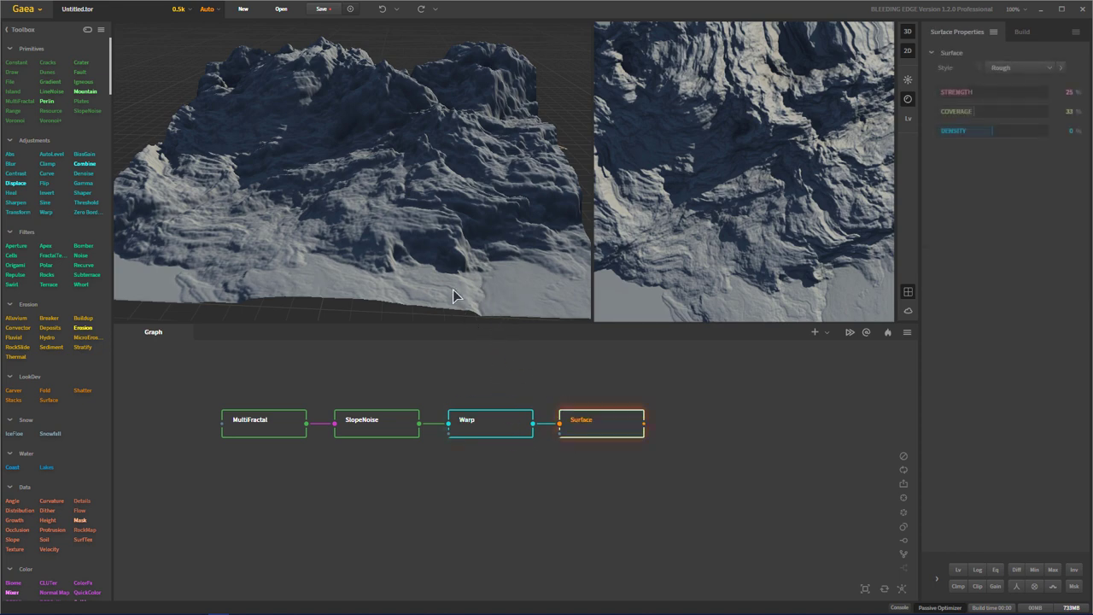
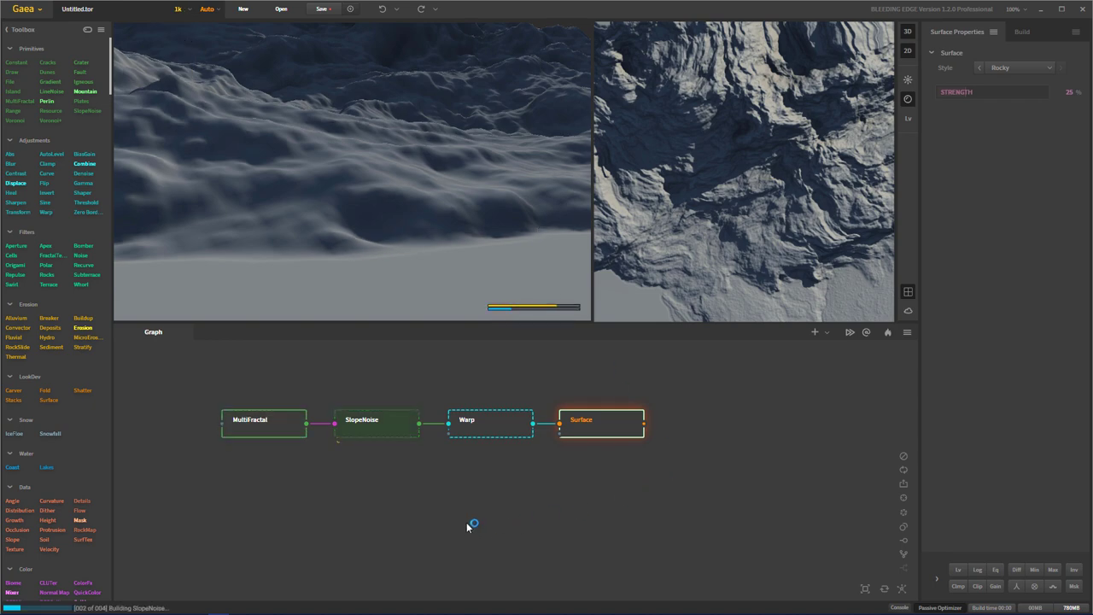
Step: Compare the Warp output with the Rocky-style Surface output at 1k resolution by inspecting the terrain up close
{"action": "left_click", "coordinate": [504, 427]}
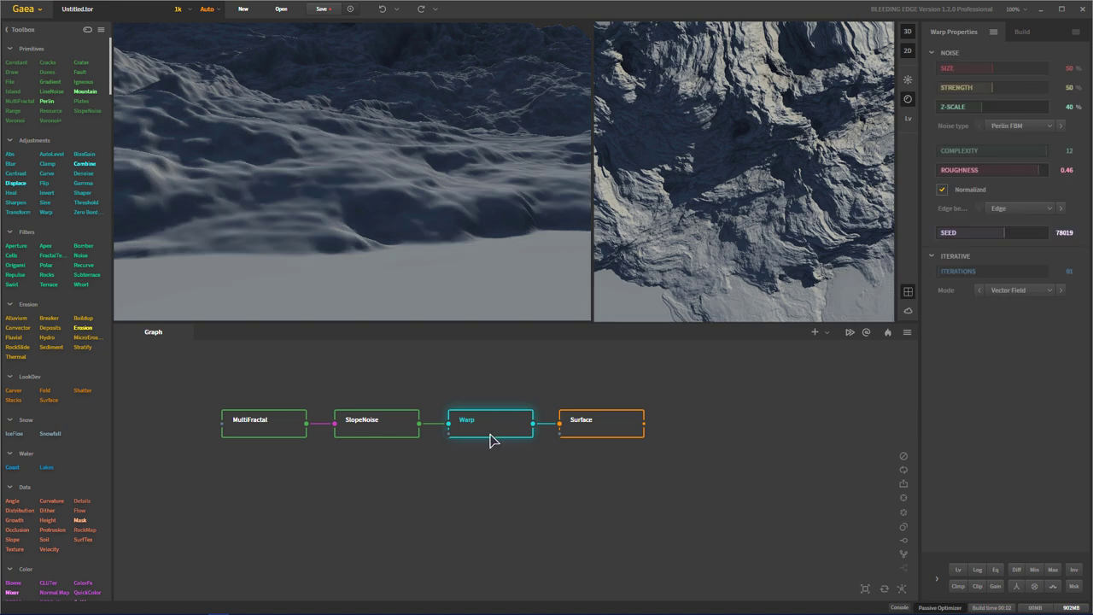
{"action": "left_click", "coordinate": [630, 429]}
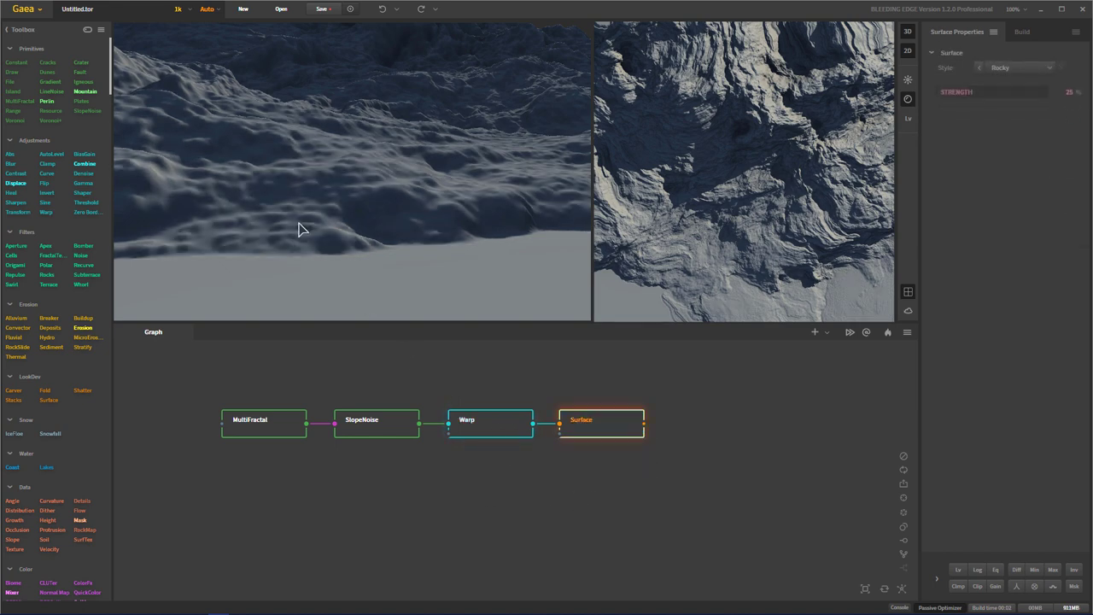
{"action": "left_click_drag", "start_coordinate": [418, 214], "coordinate": [383, 198]}
{"action": "left_click", "coordinate": [485, 424]}
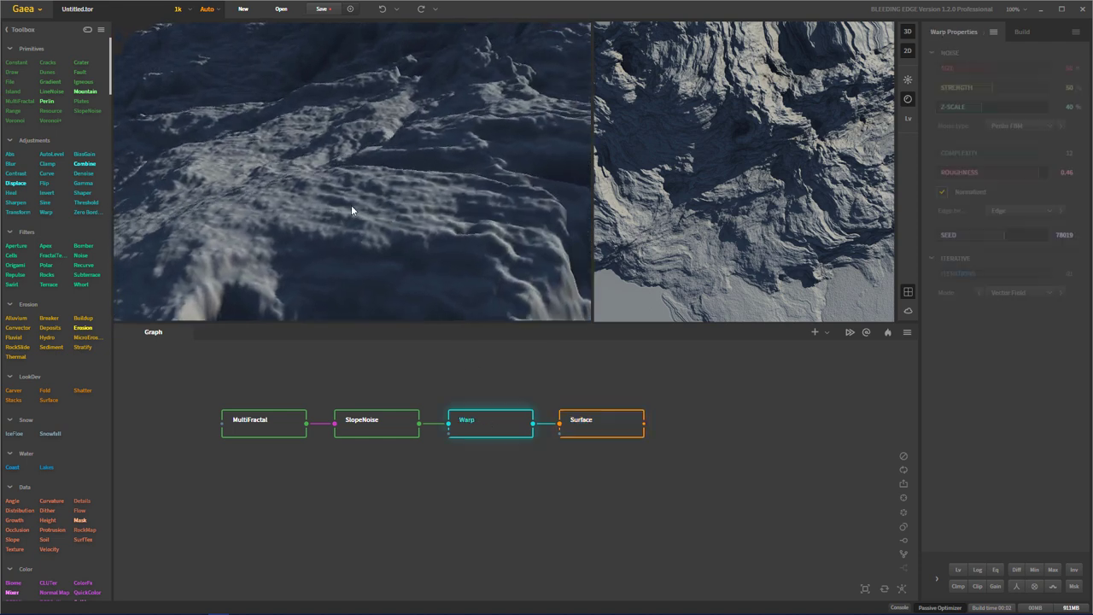
{"action": "left_click", "coordinate": [607, 425]}
{"action": "left_click_drag", "start_coordinate": [381, 226], "coordinate": [425, 246]}
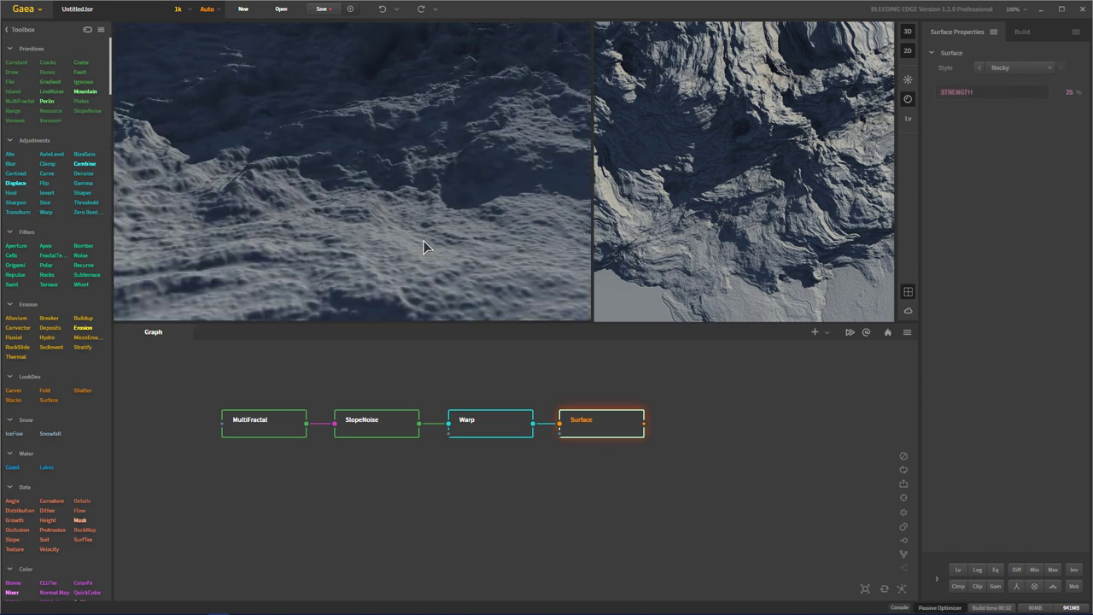
Step: Set the Surface node's strength to 60% and inspect the rocky detail close up and across the whole terrain
{"action": "left_click", "coordinate": [990, 94]}
{"action": "left_click_drag", "start_coordinate": [433, 231], "coordinate": [449, 246]}
{"action": "left_click", "coordinate": [1004, 92]}
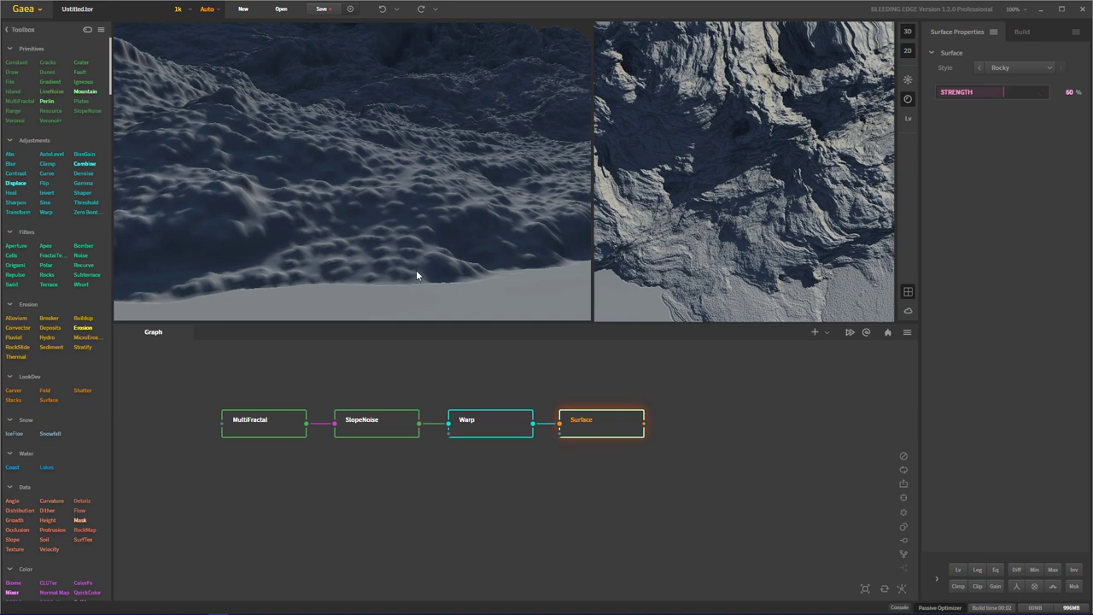
{"action": "left_click_drag", "start_coordinate": [385, 266], "coordinate": [384, 242]}
{"action": "mouse_move", "coordinate": [454, 276]}
{"action": "left_mouse_down"}
{"action": "mouse_move", "coordinate": [451, 244]}
{"action": "mouse_move", "coordinate": [449, 297]}
{"action": "mouse_move", "coordinate": [412, 258]}
{"action": "mouse_move", "coordinate": [449, 256]}
{"action": "mouse_move", "coordinate": [436, 277]}
{"action": "left_mouse_up"}
{"action": "left_click_drag", "start_coordinate": [230, 298], "coordinate": [435, 199]}
Step: Switch the Surface node's style to Rough and inspect the terrain's surface detail
{"action": "left_click", "coordinate": [1014, 68]}
{"action": "left_click", "coordinate": [1015, 86]}
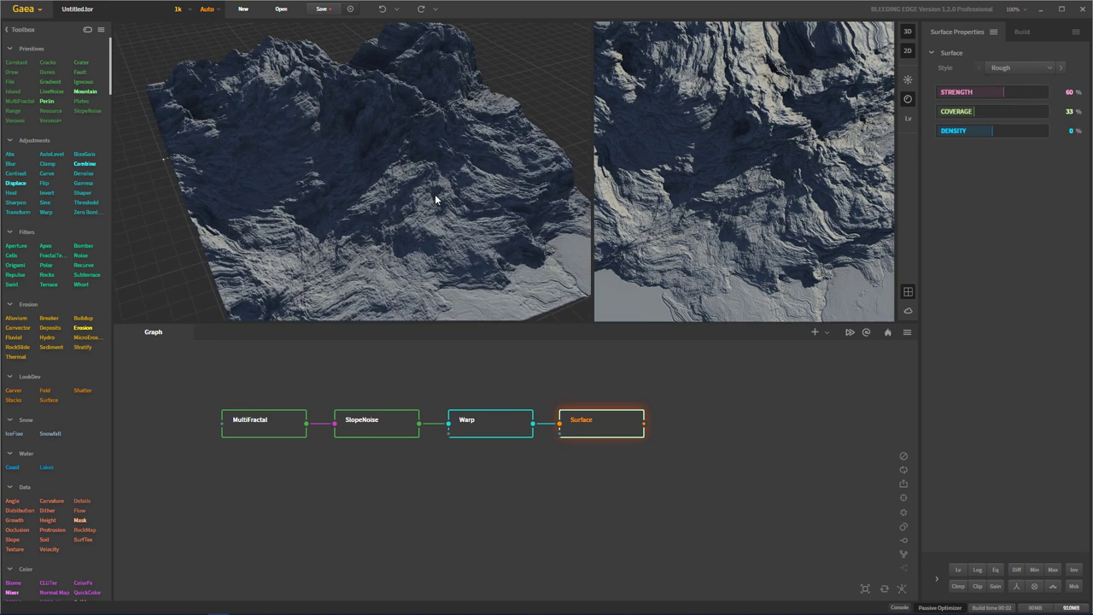
{"action": "mouse_move", "coordinate": [418, 239]}
{"action": "left_mouse_down"}
{"action": "mouse_move", "coordinate": [419, 307]}
{"action": "mouse_move", "coordinate": [408, 249]}
{"action": "left_mouse_up"}
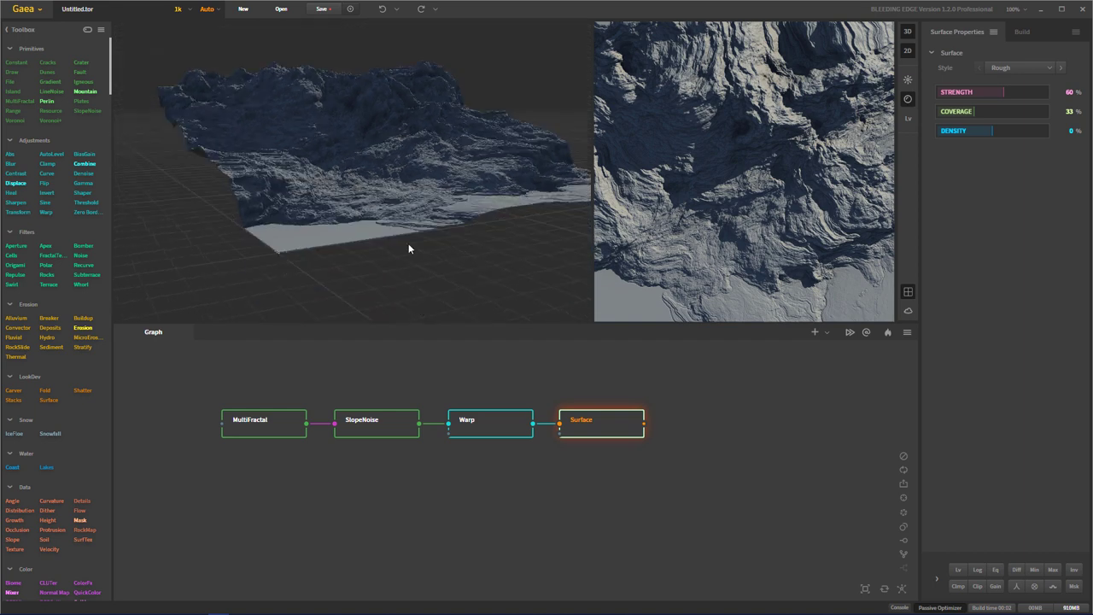
{"action": "left_click_drag", "start_coordinate": [404, 211], "coordinate": [440, 252]}
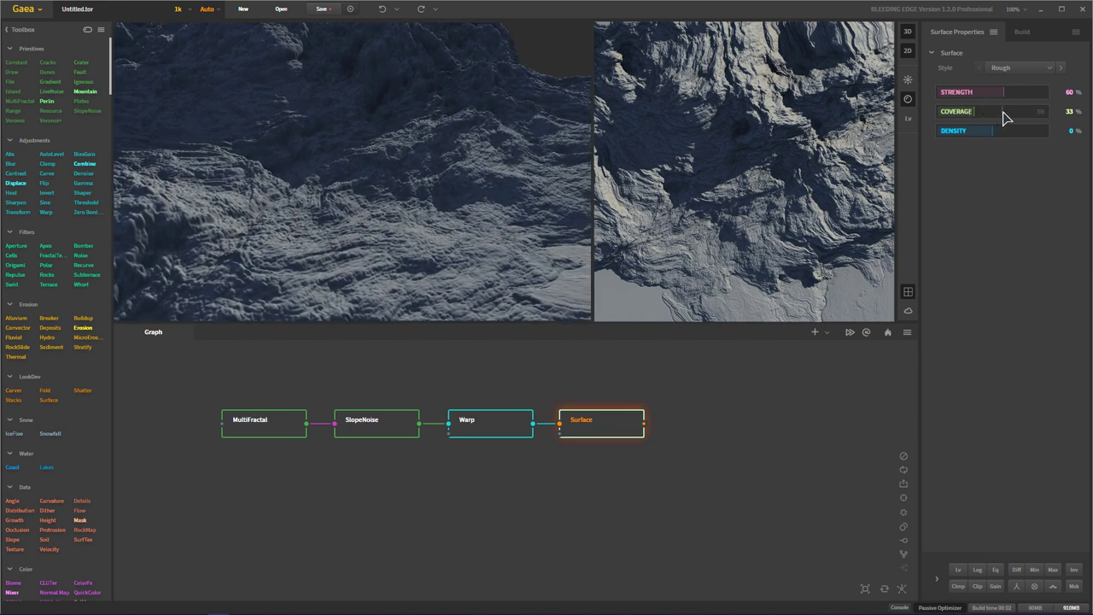
Step: Set the Surface node's coverage to 59% and inspect the rough detail up close
{"action": "left_click", "coordinate": [1004, 112]}
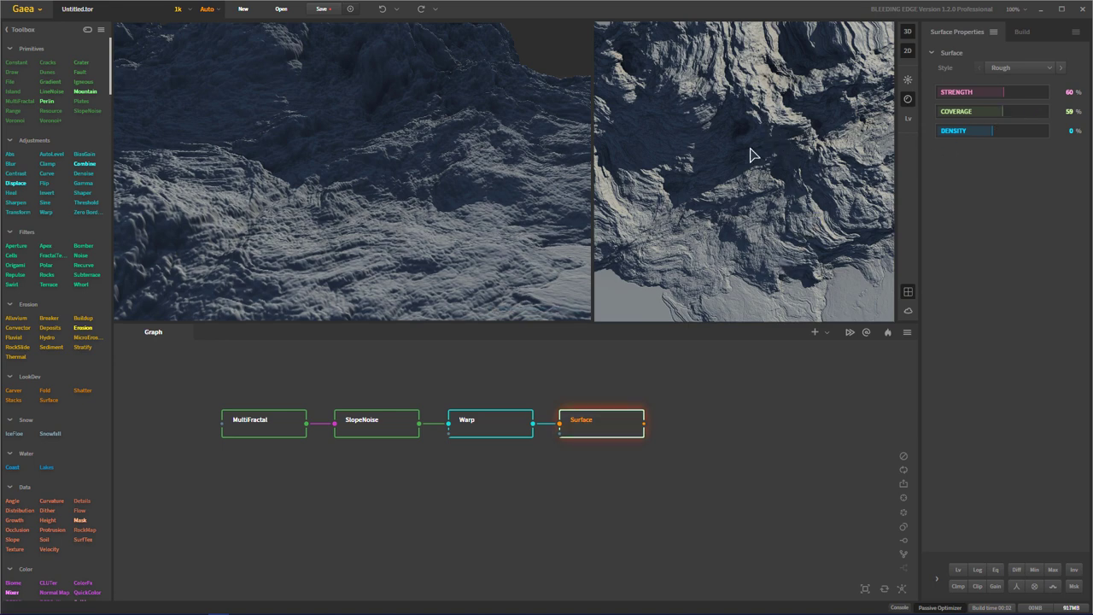
{"action": "left_click_drag", "start_coordinate": [546, 222], "coordinate": [781, 103]}
{"action": "scroll", "coordinate": [556, 230], "scroll_direction": "up", "scroll_amount": 5}
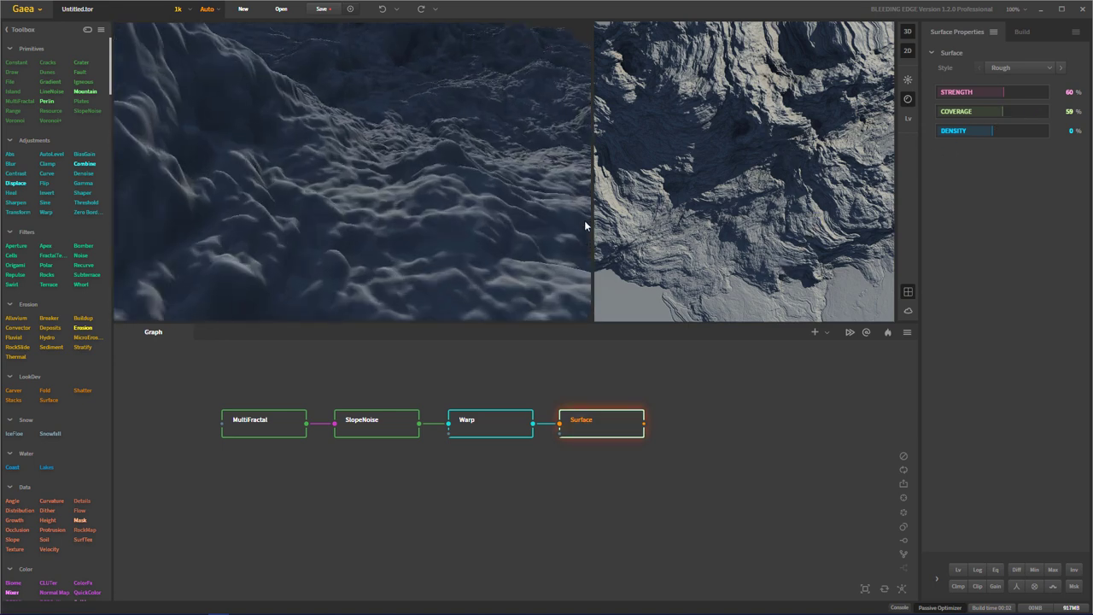
{"action": "left_click_drag", "start_coordinate": [524, 209], "coordinate": [492, 209]}
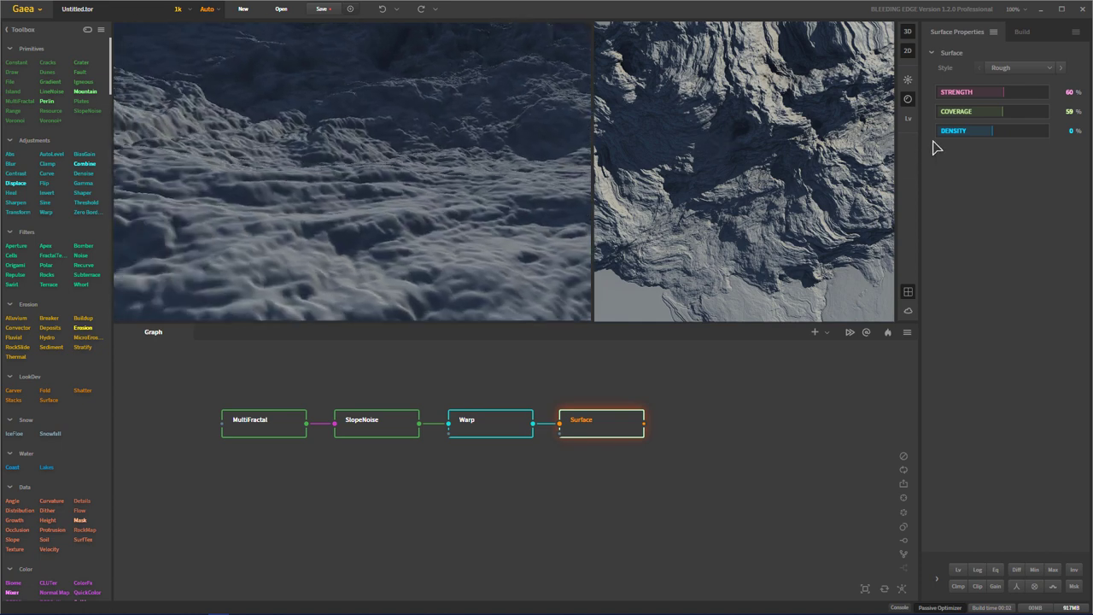
Step: Raise the Surface node's coverage to 87% and inspect how the close-up detail responds
{"action": "left_click", "coordinate": [1032, 113]}
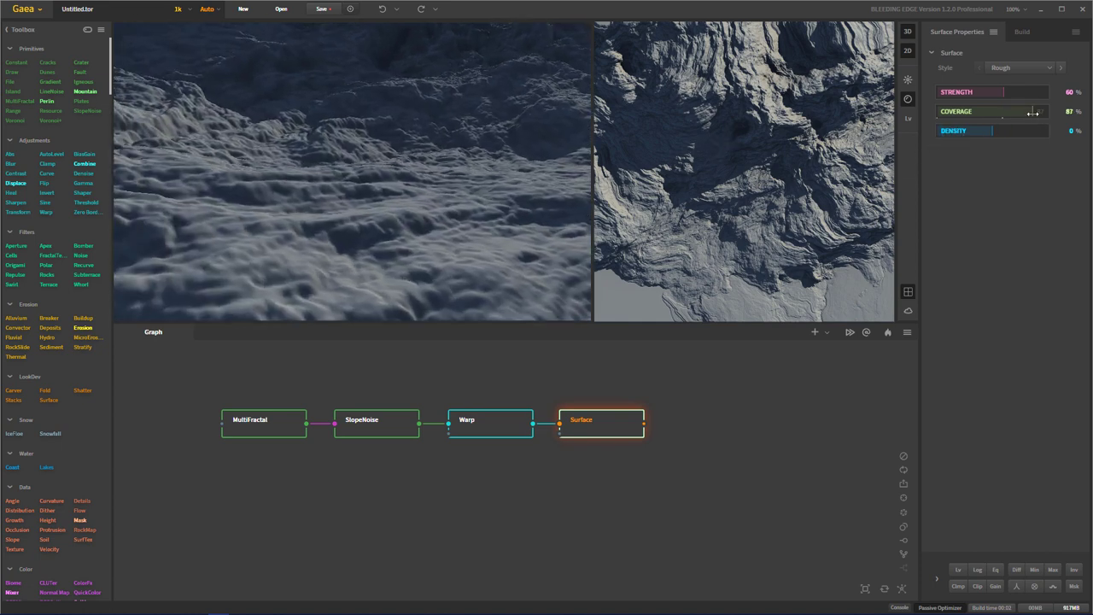
{"action": "scroll", "coordinate": [510, 235], "scroll_direction": "down", "scroll_amount": 3}
{"action": "left_click_drag", "start_coordinate": [512, 235], "coordinate": [383, 246]}
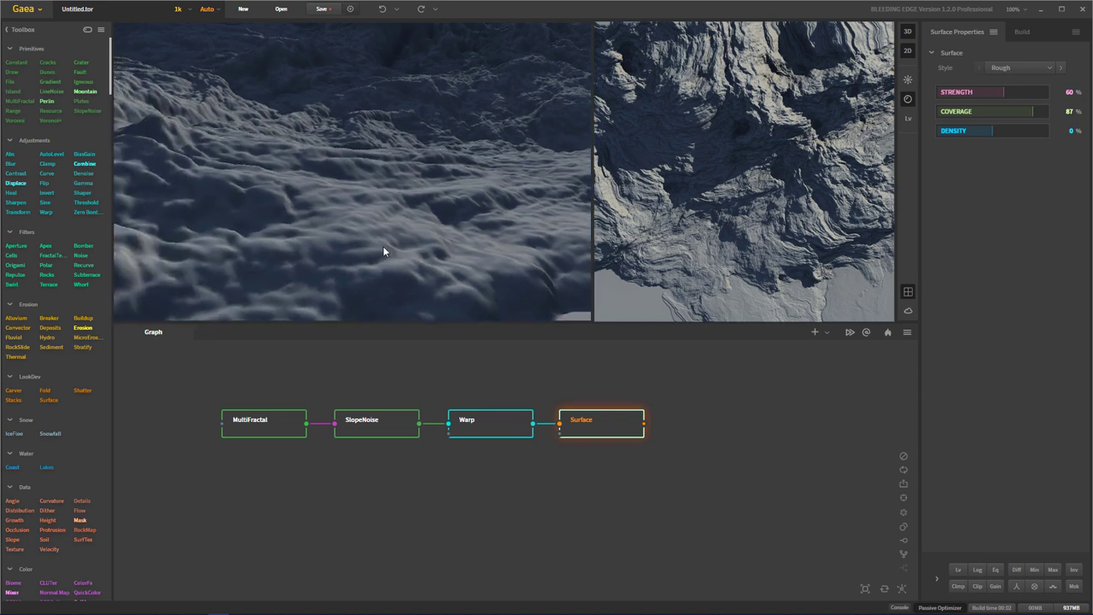
Step: Try the Surface node's coverage at 13%, inspect the terrain, and bring the coverage back to 33%
{"action": "left_click", "coordinate": [953, 112]}
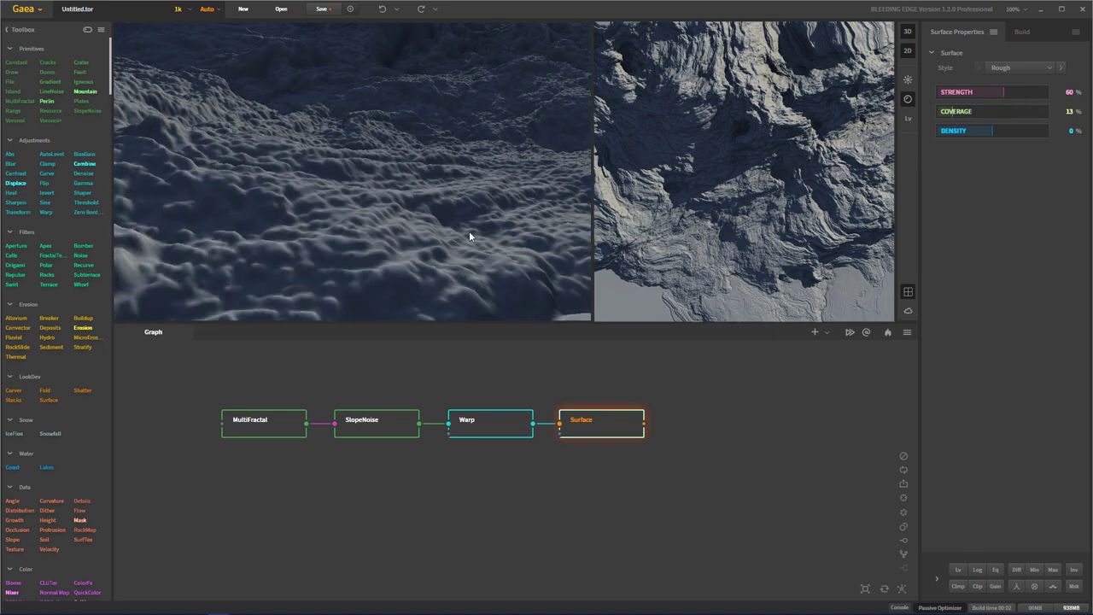
{"action": "left_click_drag", "start_coordinate": [469, 231], "coordinate": [468, 267]}
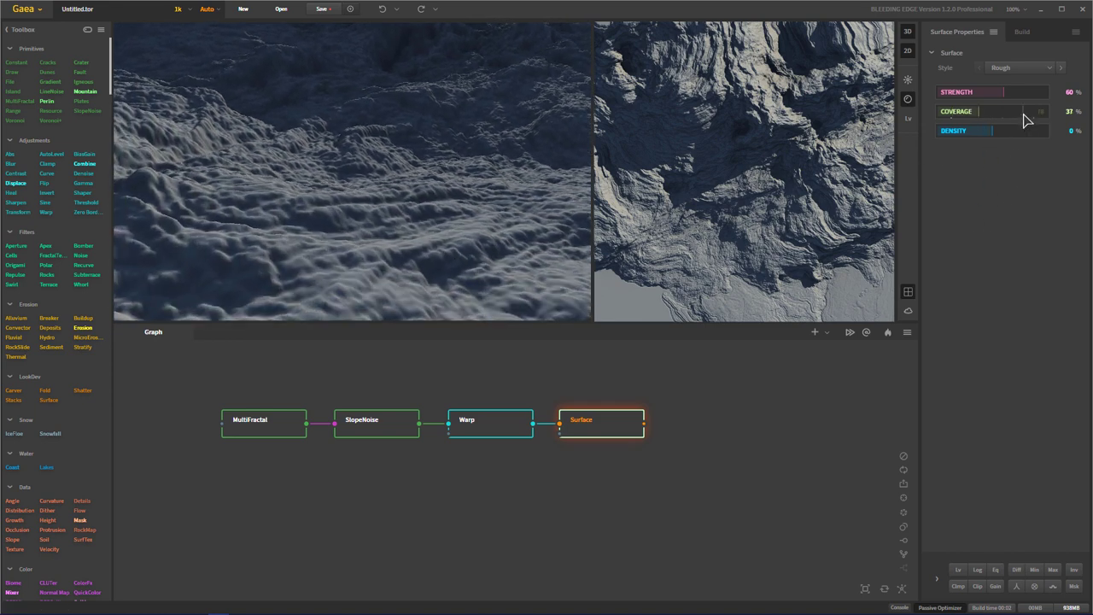
{"action": "mouse_move", "coordinate": [1024, 113]}
{"action": "left_mouse_down"}
{"action": "mouse_move", "coordinate": [997, 119]}
{"action": "mouse_move", "coordinate": [1007, 115]}
{"action": "left_mouse_up"}
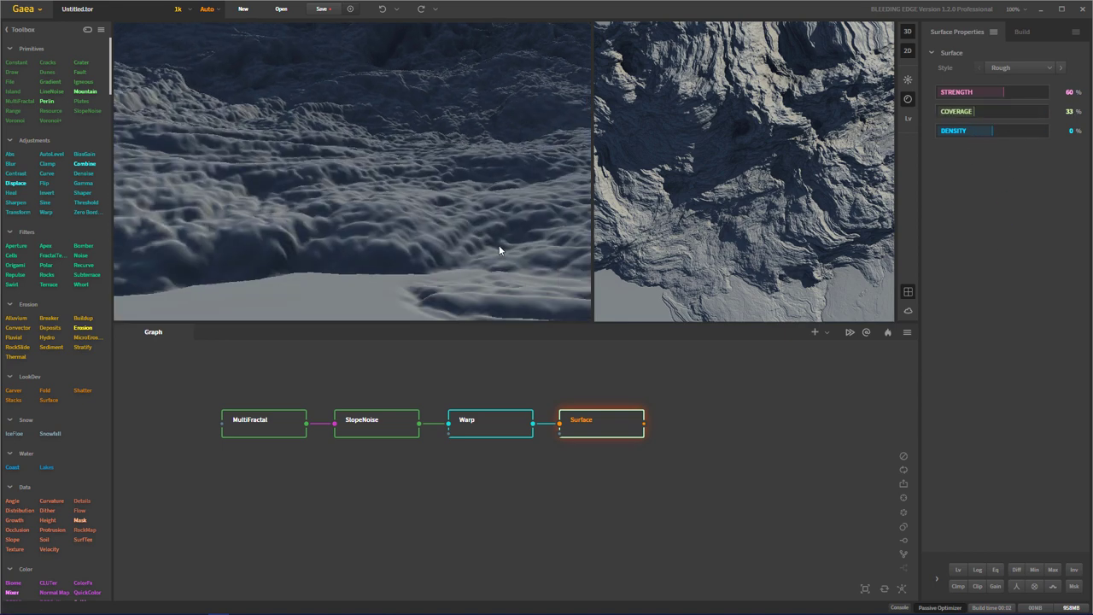
Step: Try the Surface node's density at 50%, lower it to 16%, and set the strength to 70%
{"action": "left_click", "coordinate": [1020, 132]}
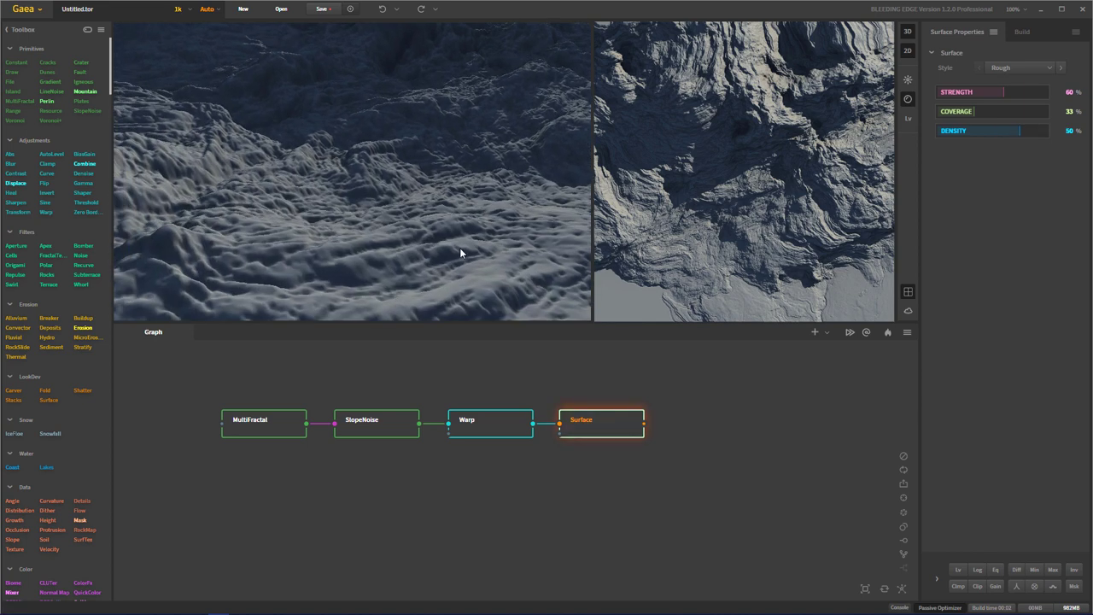
{"action": "left_click_drag", "start_coordinate": [459, 251], "coordinate": [461, 297]}
{"action": "left_click", "coordinate": [1001, 132]}
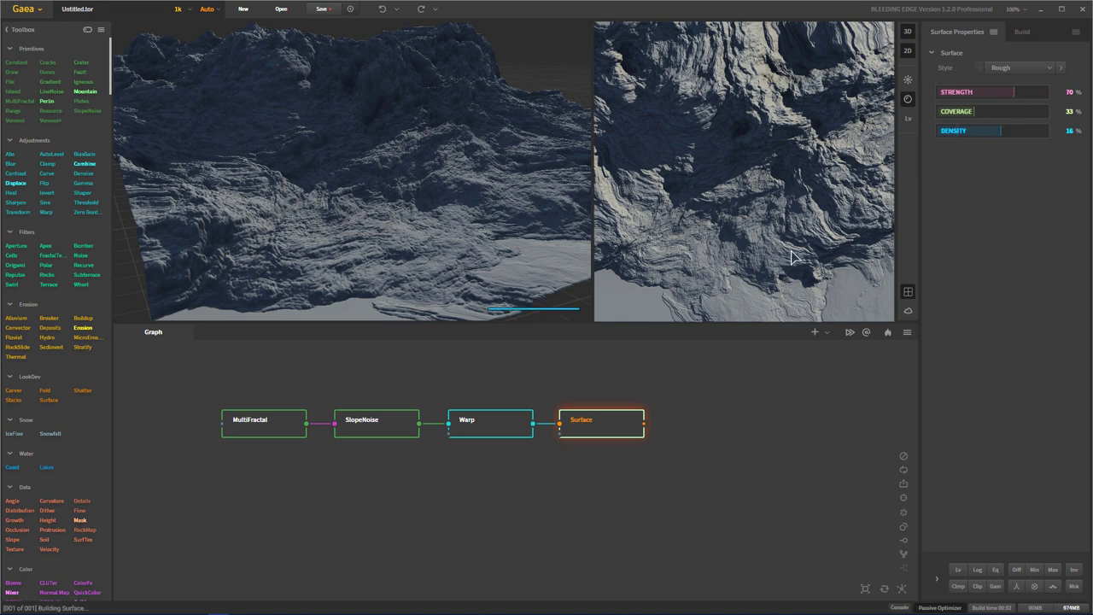
{"action": "scroll", "coordinate": [436, 273], "scroll_direction": "up", "scroll_amount": 5}
{"action": "scroll", "coordinate": [424, 257], "scroll_direction": "up", "scroll_amount": 5}
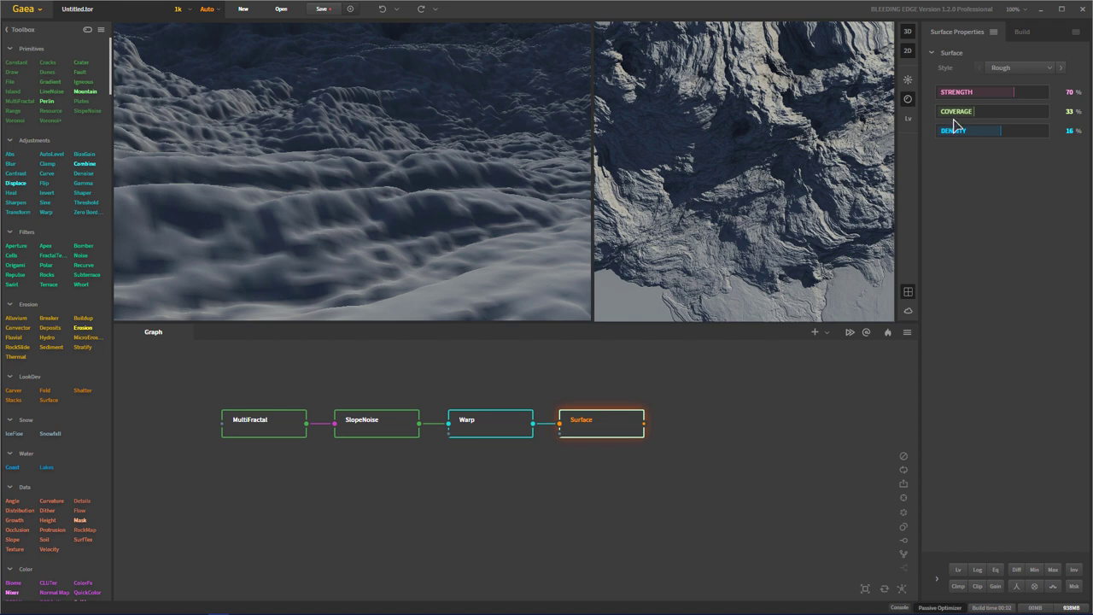
Step: Set the Surface node's coverage to 22% and density to 13%, checking the result up close and across the terrain
{"action": "scroll", "coordinate": [501, 245], "scroll_direction": "up", "scroll_amount": 3}
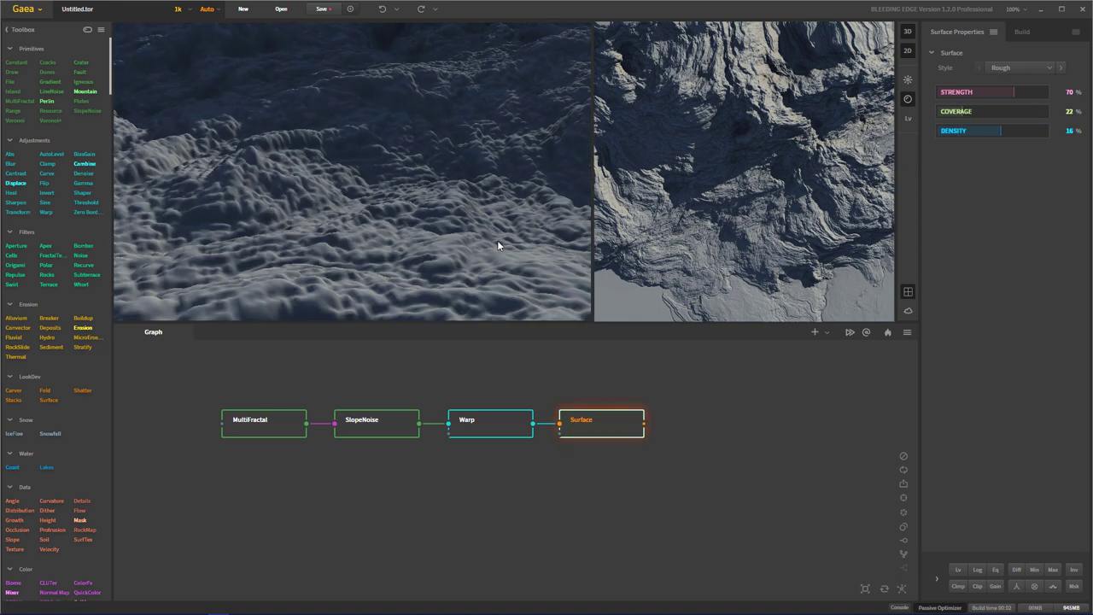
{"action": "scroll", "coordinate": [496, 242], "scroll_direction": "up", "scroll_amount": 3}
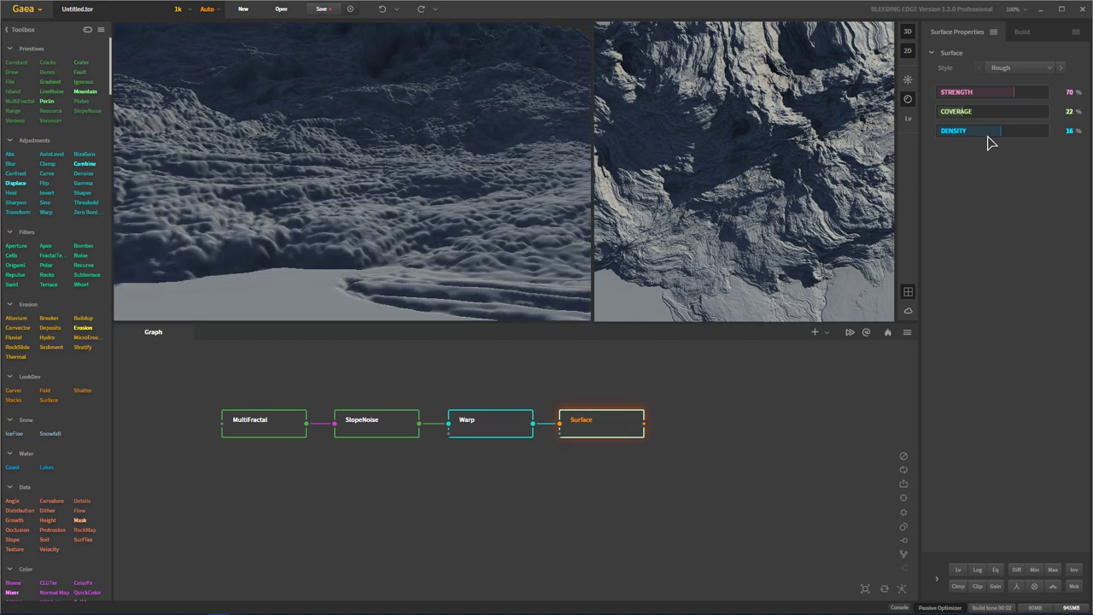
{"action": "left_click_drag", "start_coordinate": [994, 139], "coordinate": [939, 237]}
{"action": "left_click_drag", "start_coordinate": [519, 245], "coordinate": [488, 234]}
{"action": "scroll", "coordinate": [400, 160], "scroll_direction": "up", "scroll_amount": 4}
{"action": "left_click_drag", "start_coordinate": [400, 158], "coordinate": [401, 347]}
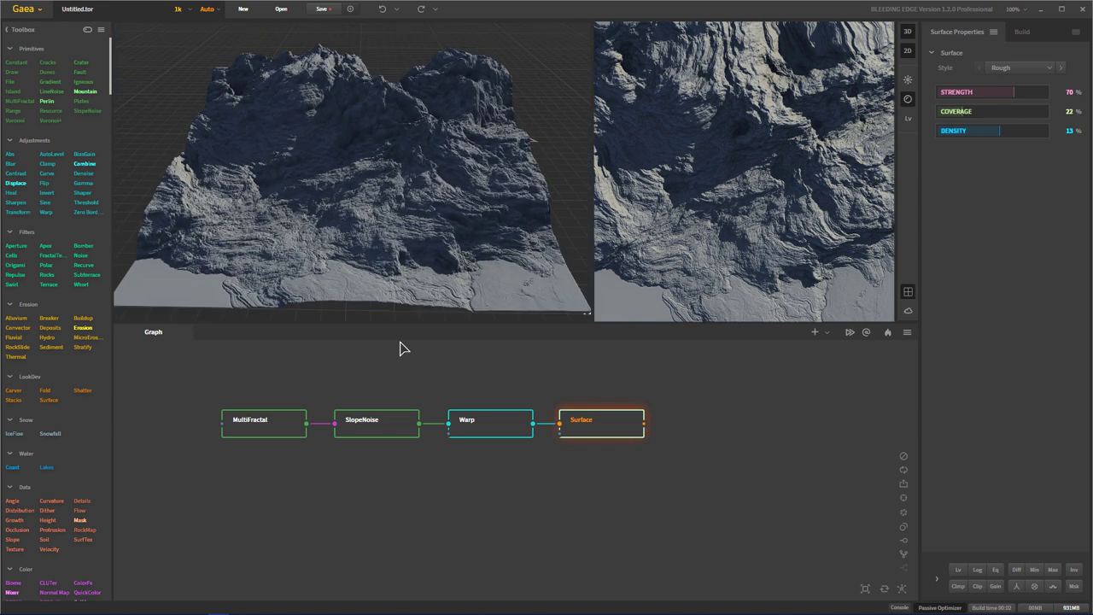
Step: Compare the terrain outputs of the SlopeNoise, MultiFractal, Warp and Surface nodes
{"action": "left_click_drag", "start_coordinate": [395, 226], "coordinate": [468, 491]}
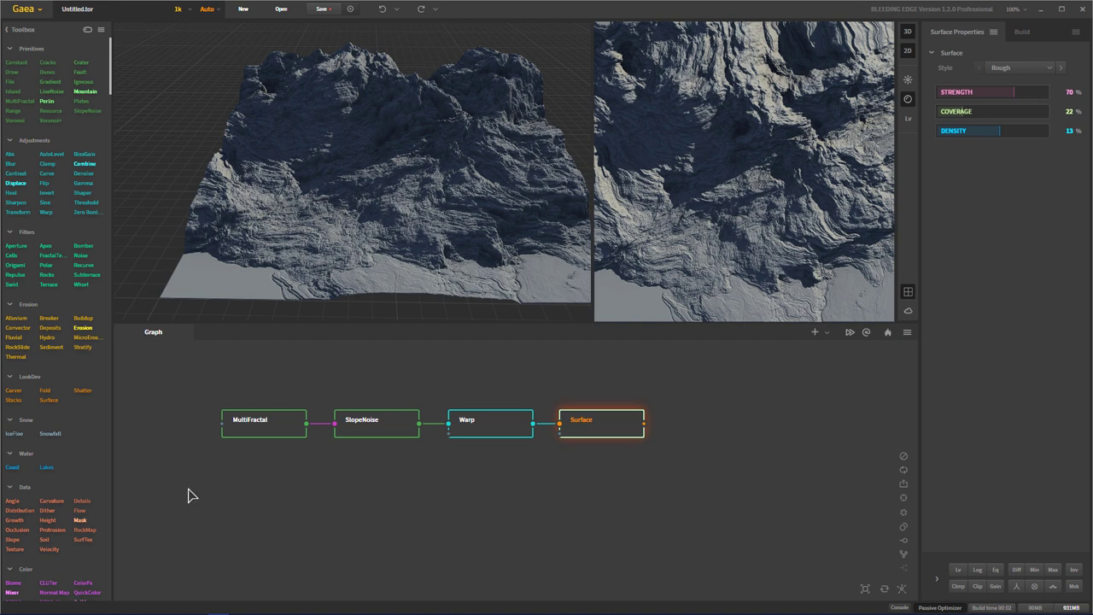
{"action": "left_click_drag", "start_coordinate": [191, 495], "coordinate": [675, 363]}
{"action": "left_click", "coordinate": [379, 431]}
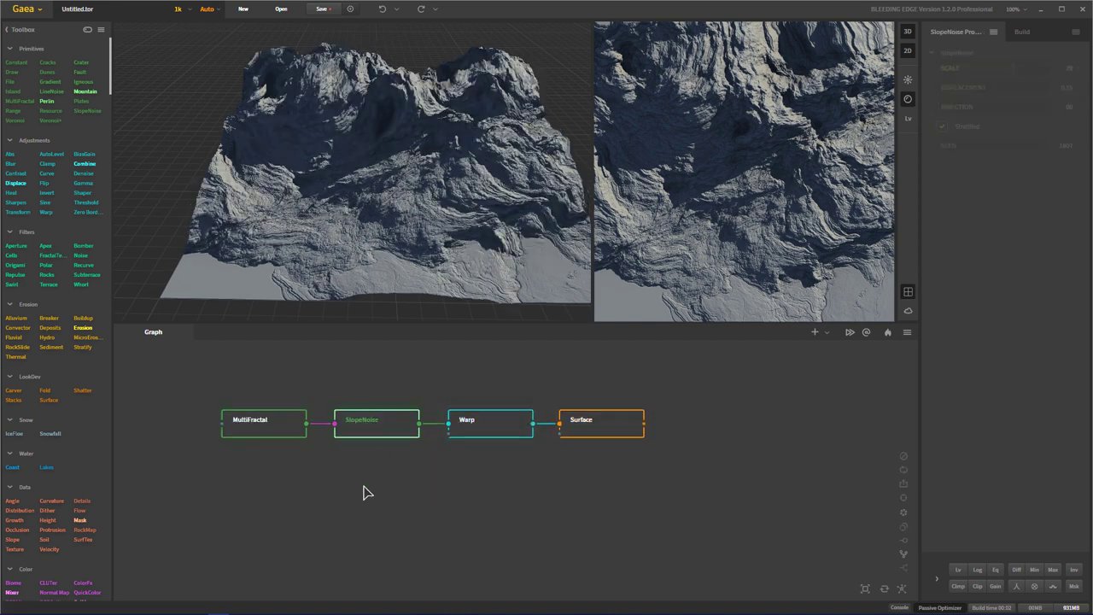
{"action": "left_click", "coordinate": [277, 430]}
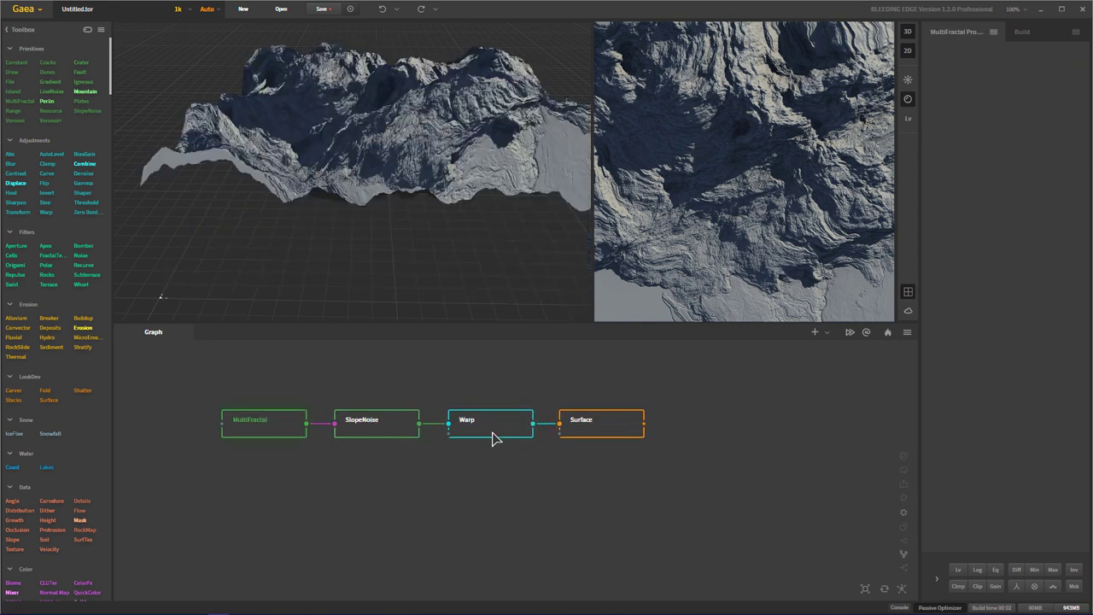
{"action": "left_click", "coordinate": [494, 437]}
{"action": "left_click", "coordinate": [612, 427]}
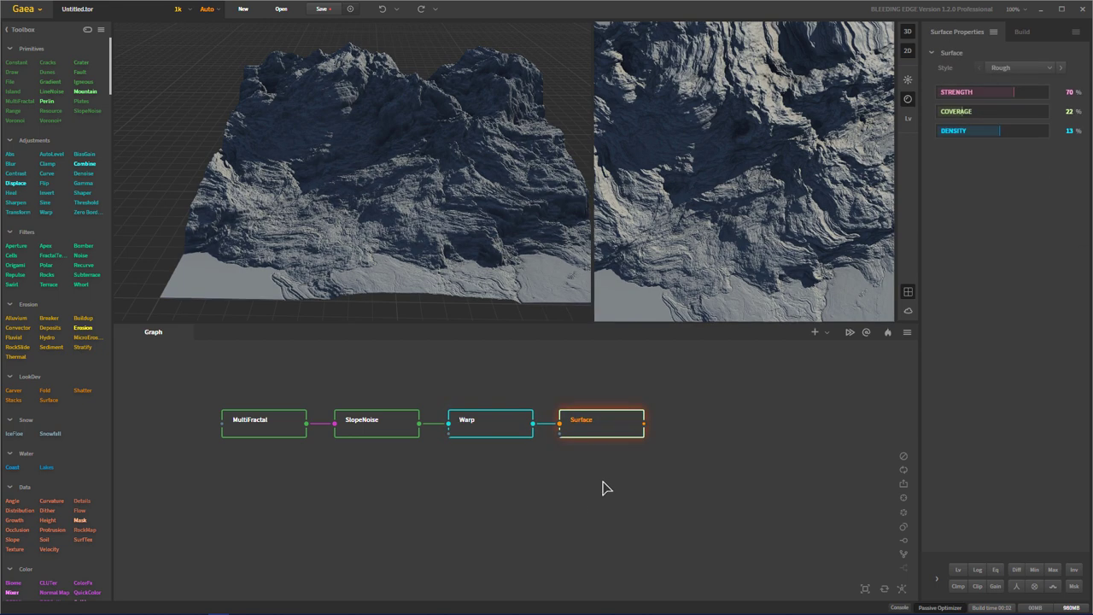
Step: Add an Erosion node, connect it to the Surface node's output, and align it with the chain
{"action": "right_click", "coordinate": [563, 500]}
{"action": "left_click", "coordinate": [553, 509]}
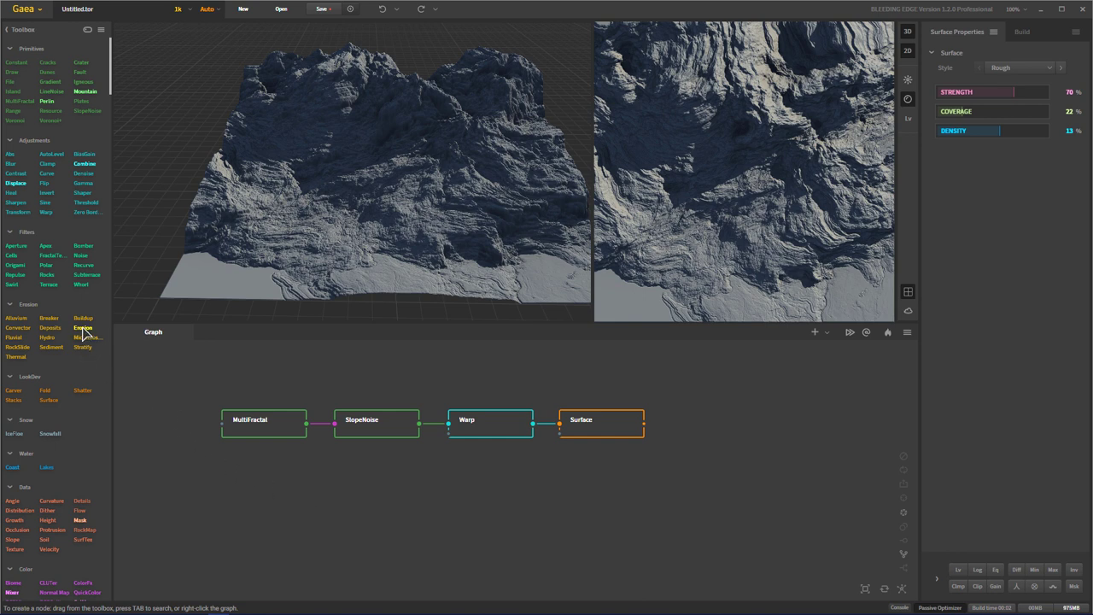
{"action": "left_click_drag", "start_coordinate": [82, 328], "coordinate": [683, 420]}
{"action": "left_click_drag", "start_coordinate": [653, 494], "coordinate": [683, 424]}
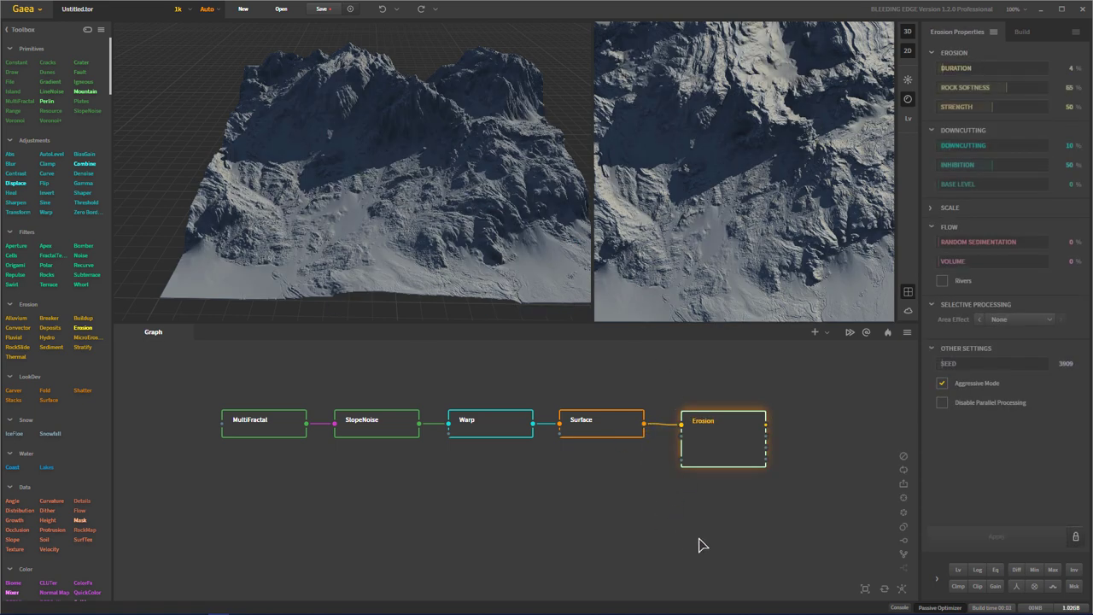
{"action": "left_click_drag", "start_coordinate": [730, 448], "coordinate": [723, 446]}
Step: Inspect the eroded terrain up close and compare it with the Warp and Surface outputs
{"action": "left_click_drag", "start_coordinate": [498, 223], "coordinate": [475, 244]}
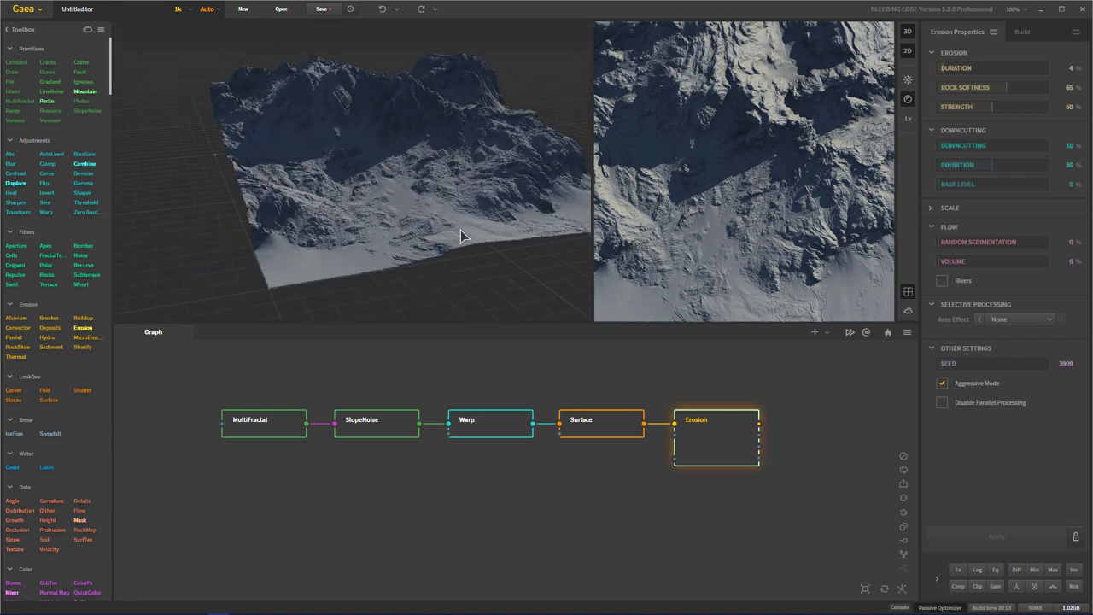
{"action": "scroll", "coordinate": [461, 234], "scroll_direction": "up", "scroll_amount": 3}
{"action": "left_click_drag", "start_coordinate": [461, 235], "coordinate": [495, 242]}
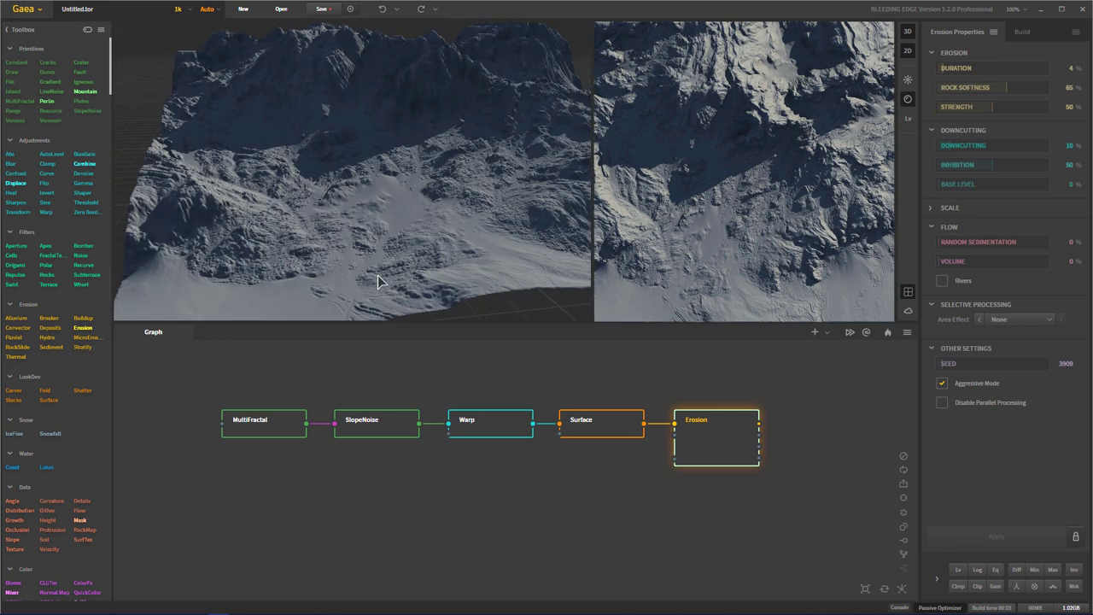
{"action": "left_click_drag", "start_coordinate": [377, 274], "coordinate": [556, 331]}
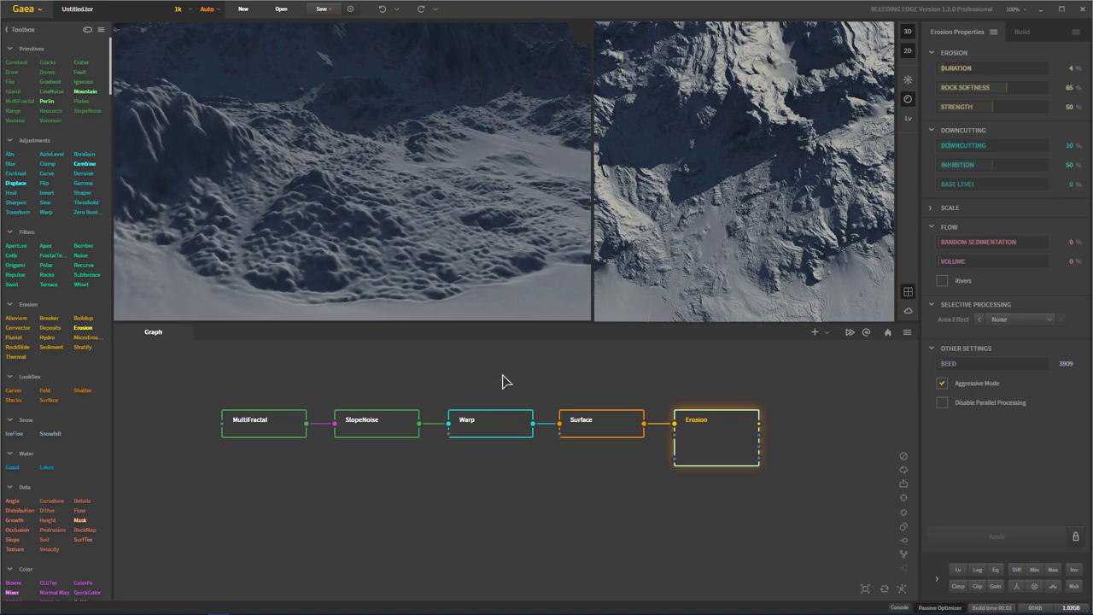
{"action": "left_click", "coordinate": [489, 425]}
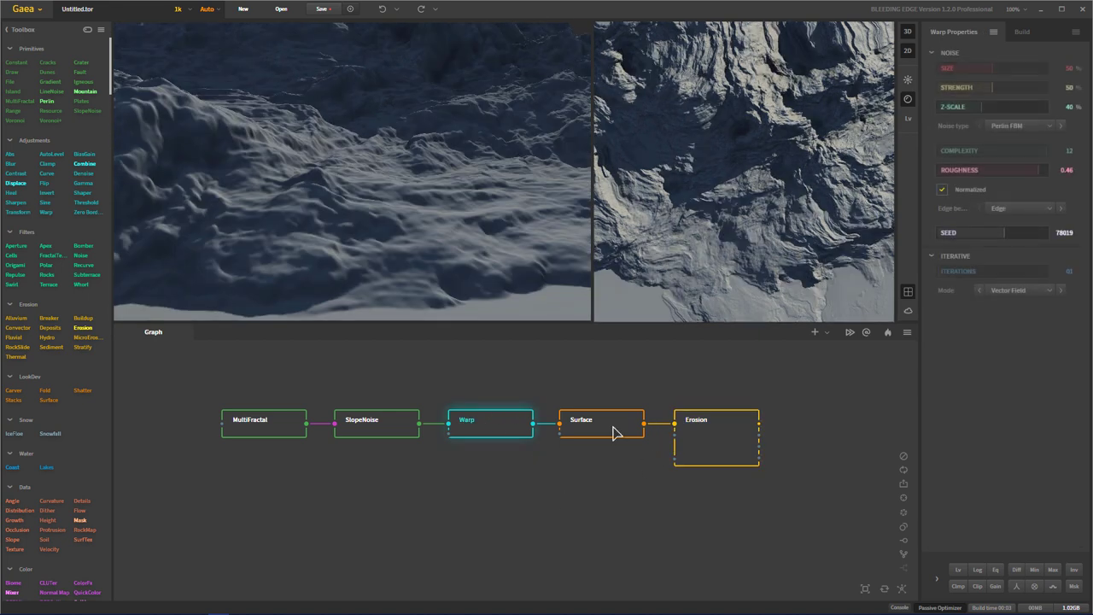
{"action": "left_click", "coordinate": [612, 432]}
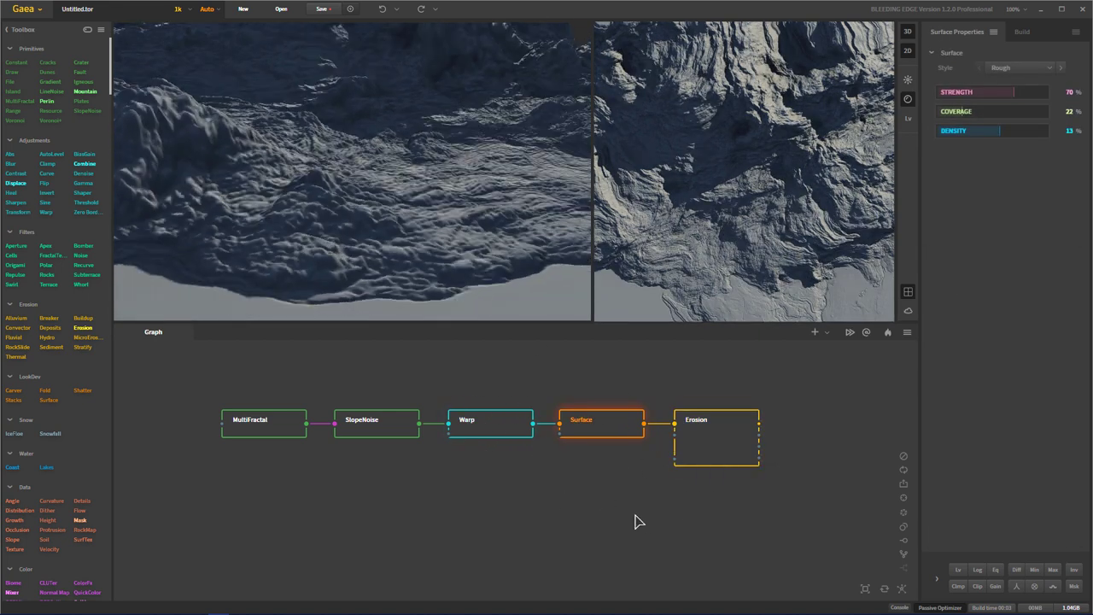
{"action": "left_click", "coordinate": [708, 440]}
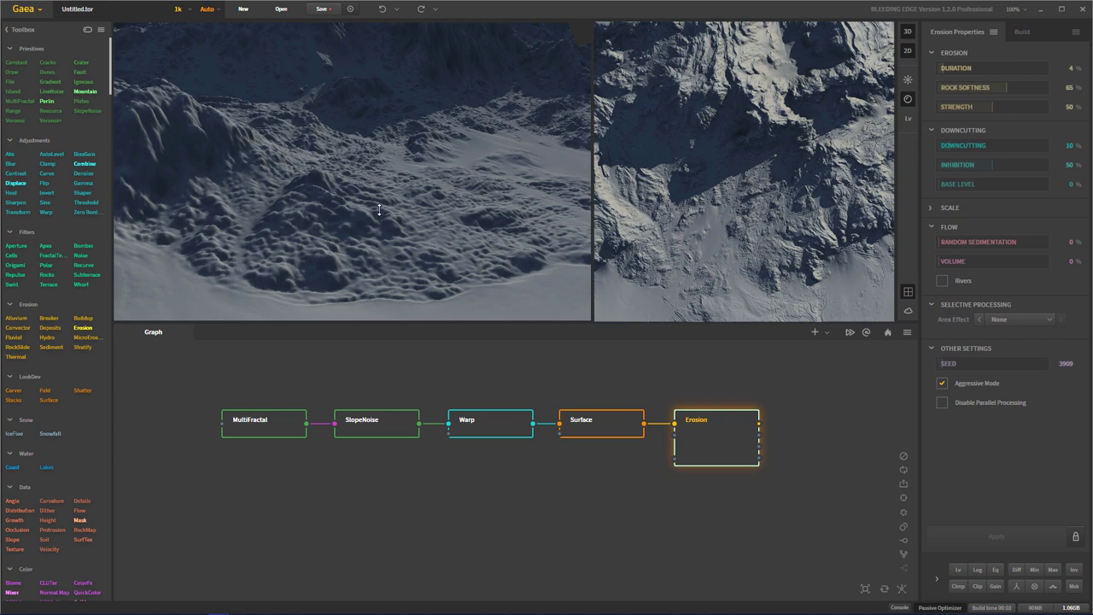
Step: Examine the whole eroded terrain from several angles
{"action": "scroll", "coordinate": [382, 215], "scroll_direction": "down", "scroll_amount": 5}
{"action": "left_click_drag", "start_coordinate": [384, 217], "coordinate": [381, 85]}
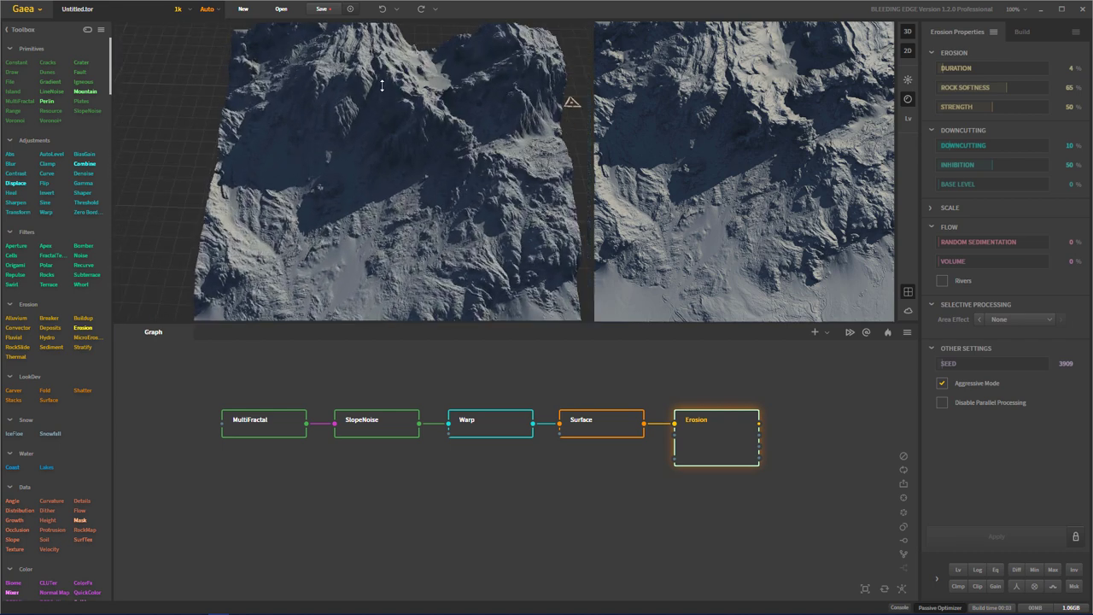
{"action": "mouse_move", "coordinate": [422, 236]}
{"action": "left_mouse_down"}
{"action": "mouse_move", "coordinate": [418, 282]}
{"action": "mouse_move", "coordinate": [430, 237]}
{"action": "left_mouse_up"}
{"action": "scroll", "coordinate": [452, 211], "scroll_direction": "up", "scroll_amount": 4}
{"action": "left_click_drag", "start_coordinate": [478, 186], "coordinate": [269, 182]}
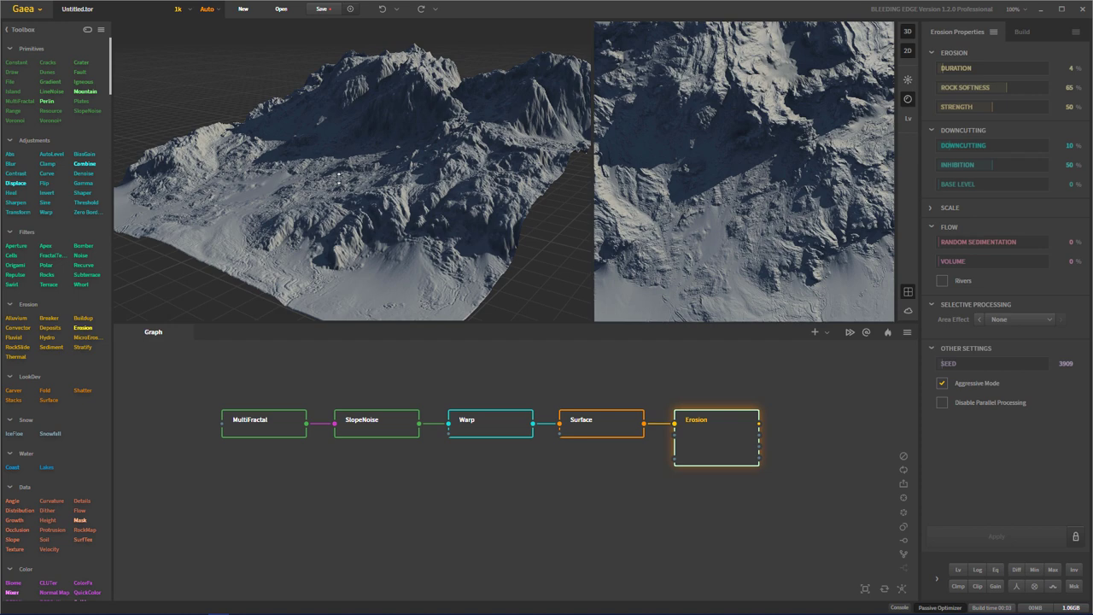
{"action": "left_click_drag", "start_coordinate": [338, 177], "coordinate": [338, 118]}
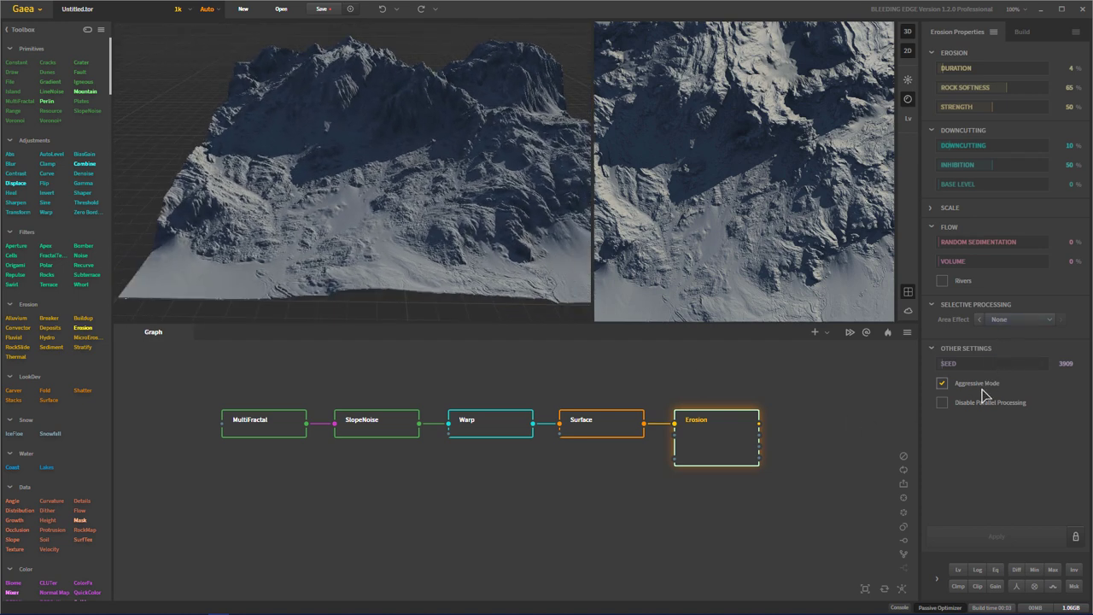
Step: Set the Erosion node's area effect to Precipitation Amount, apply it, and inspect the terrain from several angles
{"action": "left_click", "coordinate": [1012, 320]}
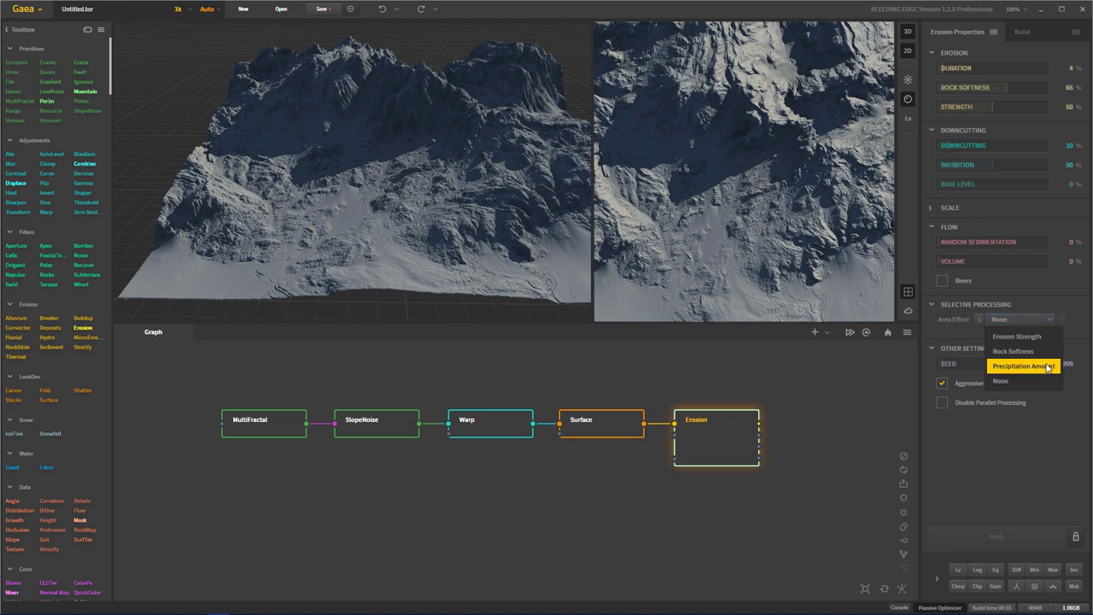
{"action": "left_click", "coordinate": [1020, 365]}
{"action": "left_click", "coordinate": [990, 535]}
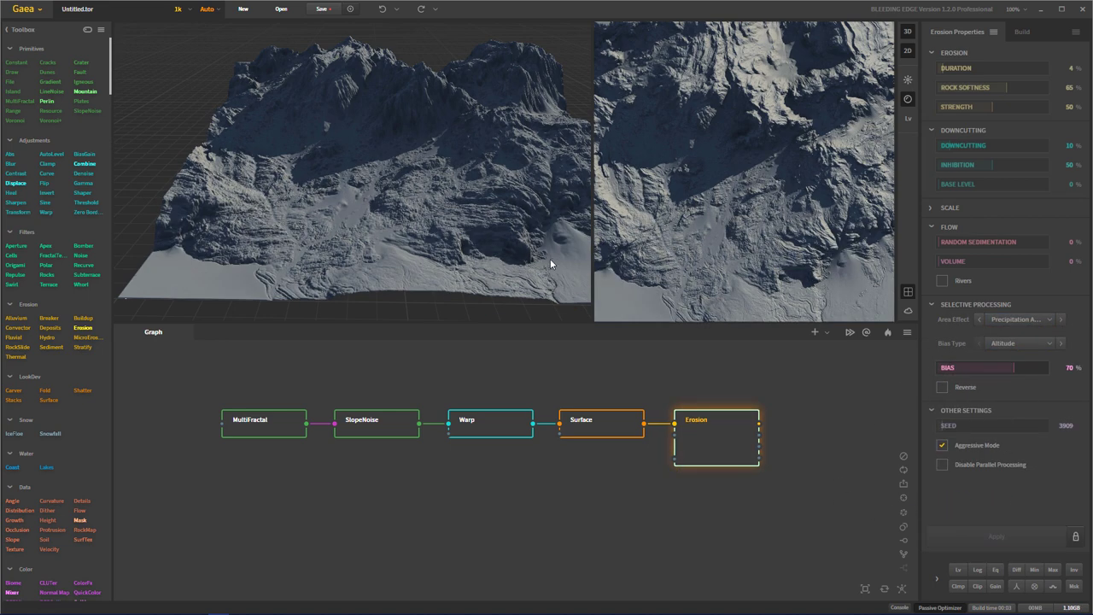
{"action": "left_click_drag", "start_coordinate": [550, 260], "coordinate": [508, 277]}
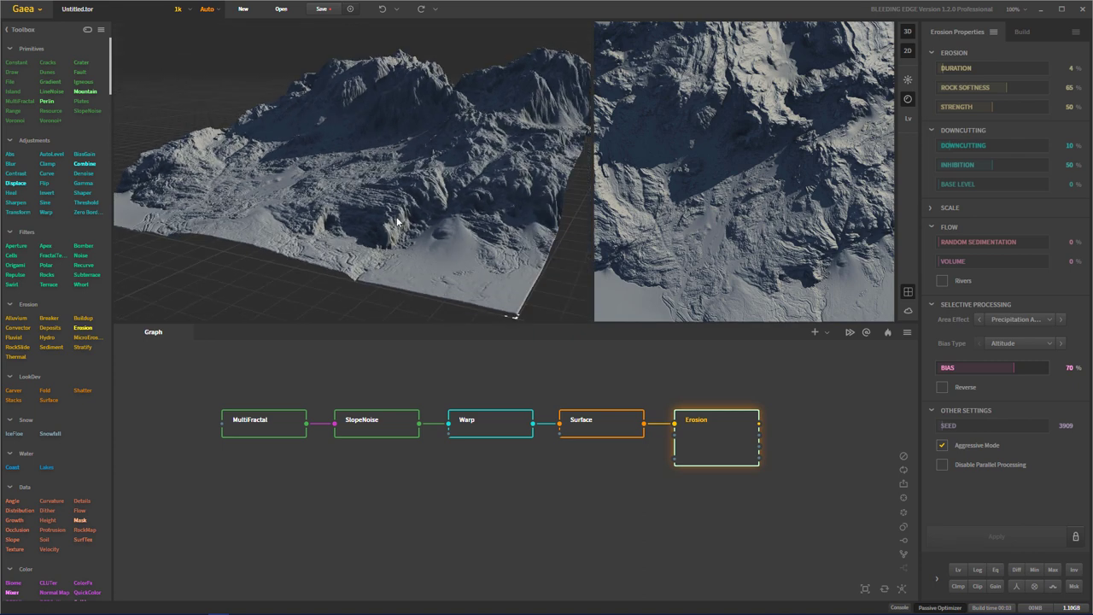
{"action": "left_click_drag", "start_coordinate": [397, 222], "coordinate": [434, 201]}
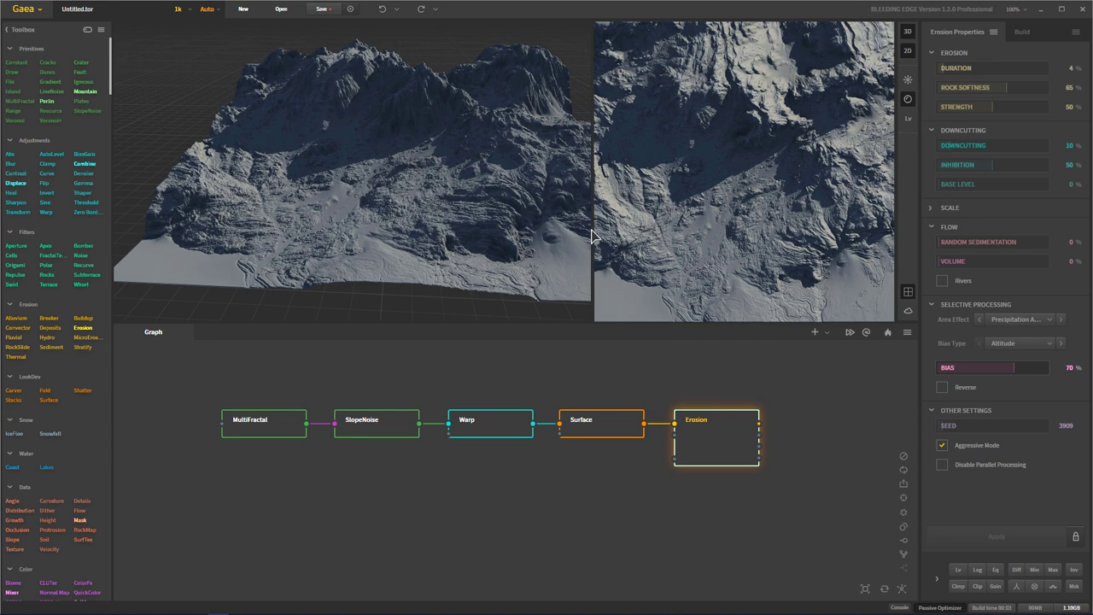
{"action": "left_click_drag", "start_coordinate": [552, 237], "coordinate": [502, 253]}
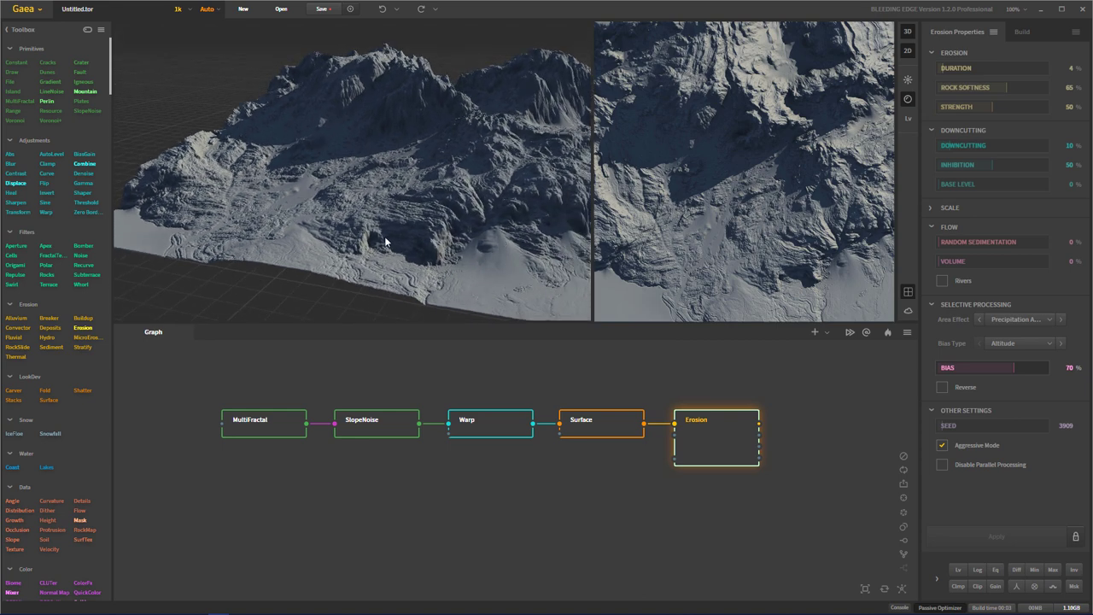
{"action": "left_click_drag", "start_coordinate": [385, 243], "coordinate": [729, 283]}
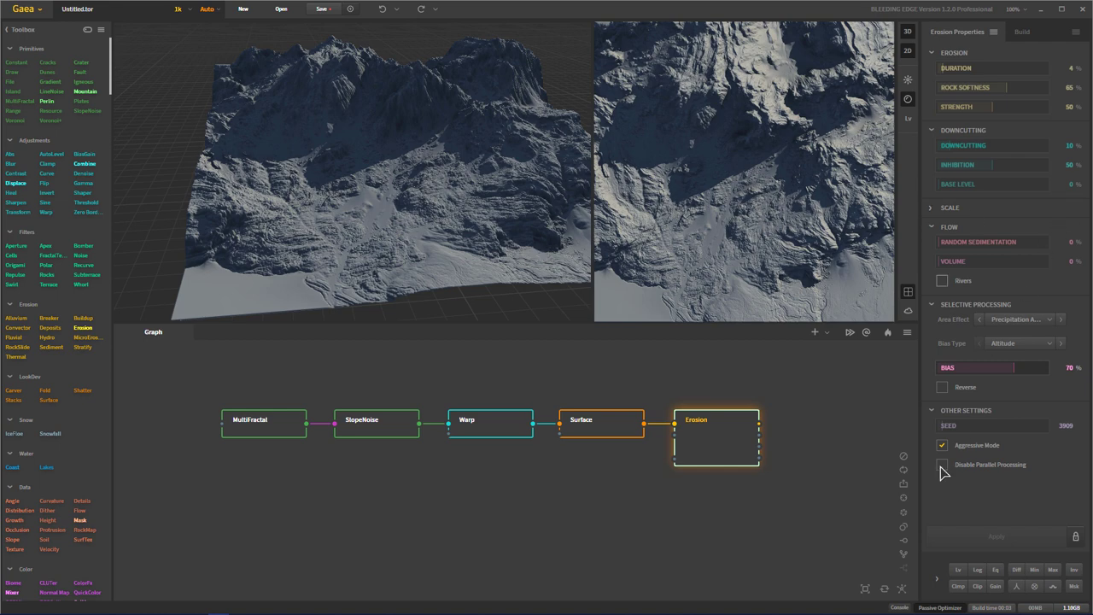
Step: Make room in the graph and add a Distribution node after the Erosion node
{"action": "left_click_drag", "start_coordinate": [649, 504], "coordinate": [590, 490]}
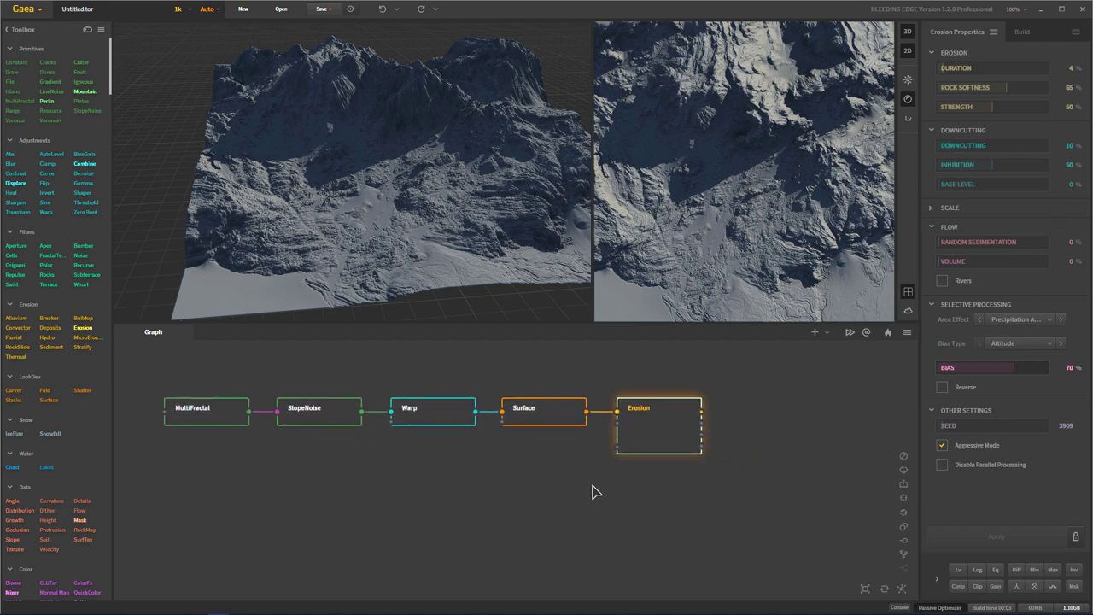
{"action": "scroll", "coordinate": [72, 506], "scroll_direction": "down", "scroll_amount": 3}
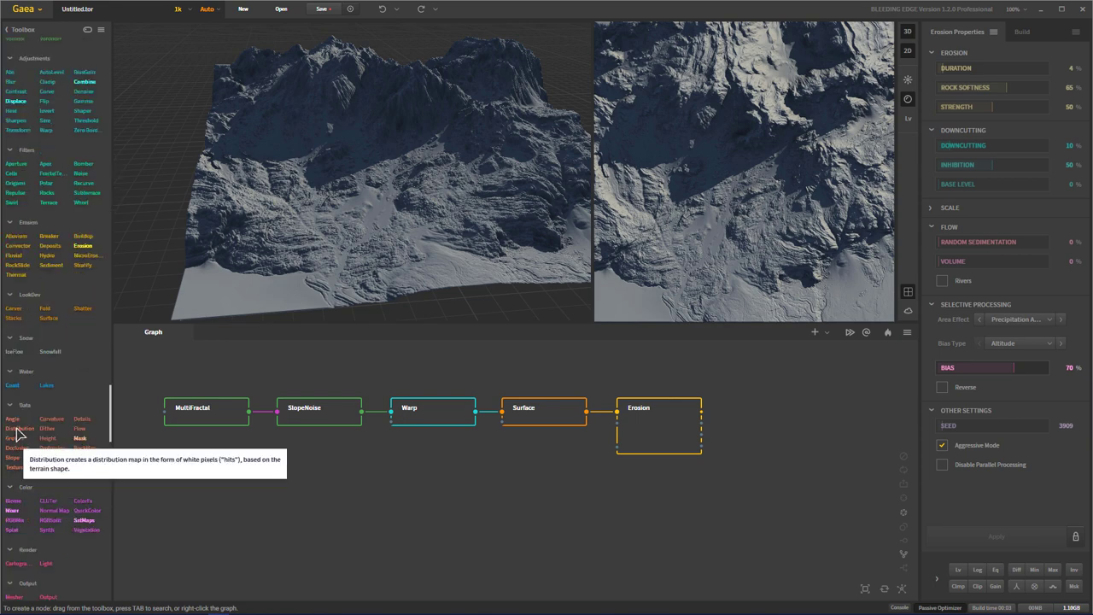
{"action": "left_click_drag", "start_coordinate": [19, 427], "coordinate": [789, 424]}
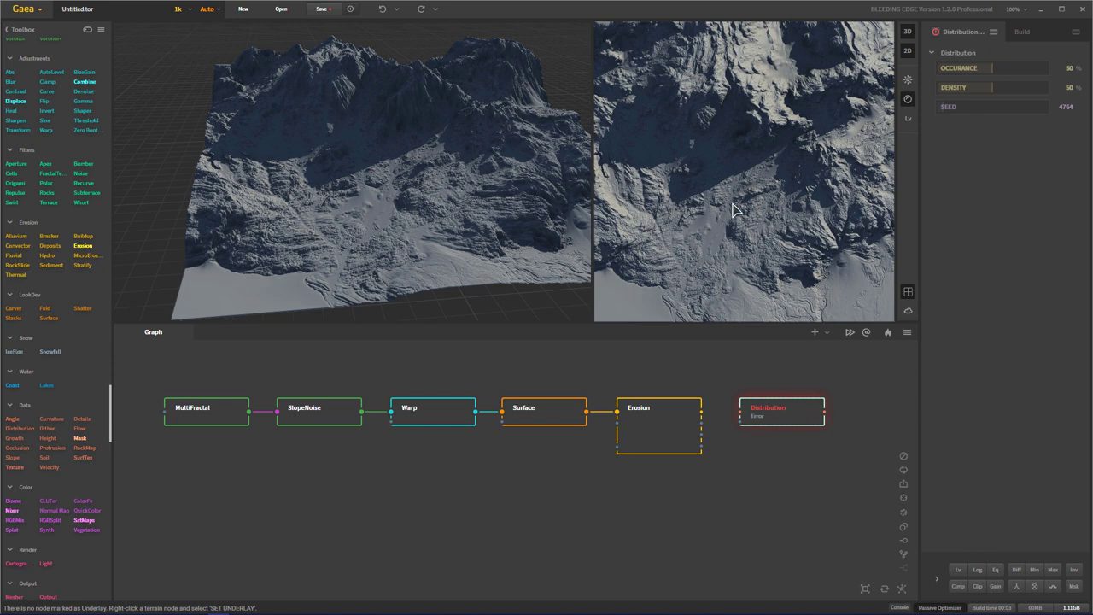
{"action": "left_click_drag", "start_coordinate": [495, 236], "coordinate": [570, 290]}
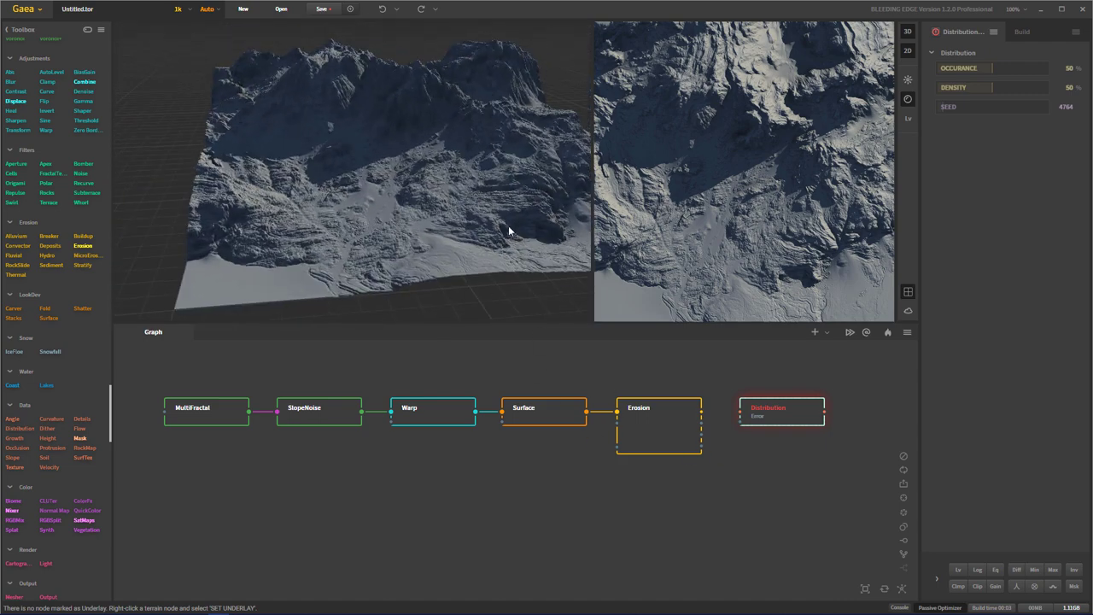
{"action": "left_click_drag", "start_coordinate": [508, 225], "coordinate": [496, 218]}
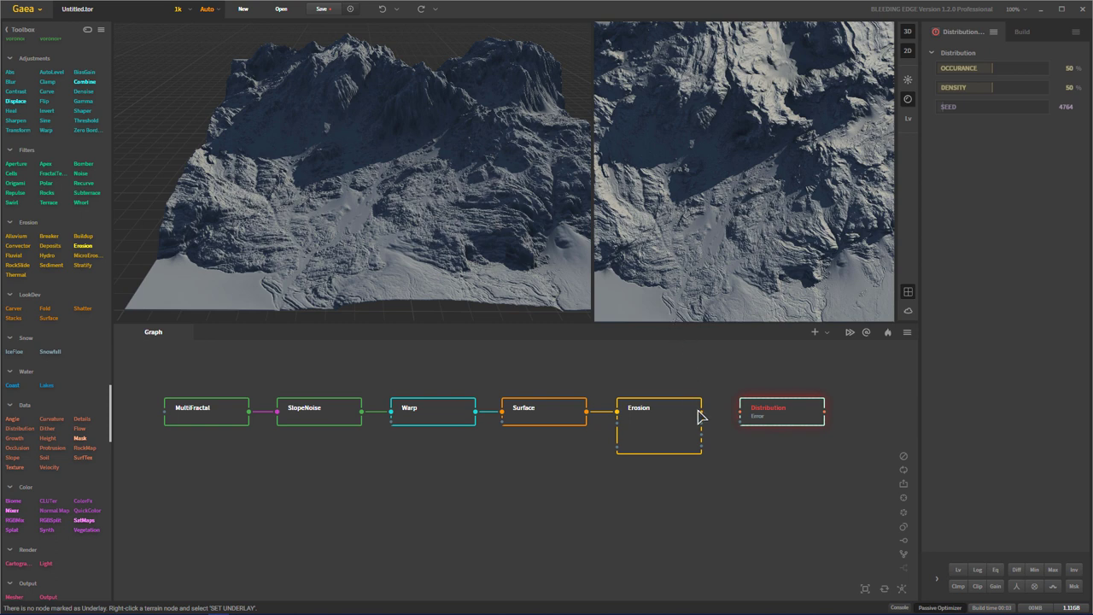
Step: Connect the Erosion node's Deposit output to the Distribution node's input in place of its main output
{"action": "left_click_drag", "start_coordinate": [701, 411], "coordinate": [741, 413]}
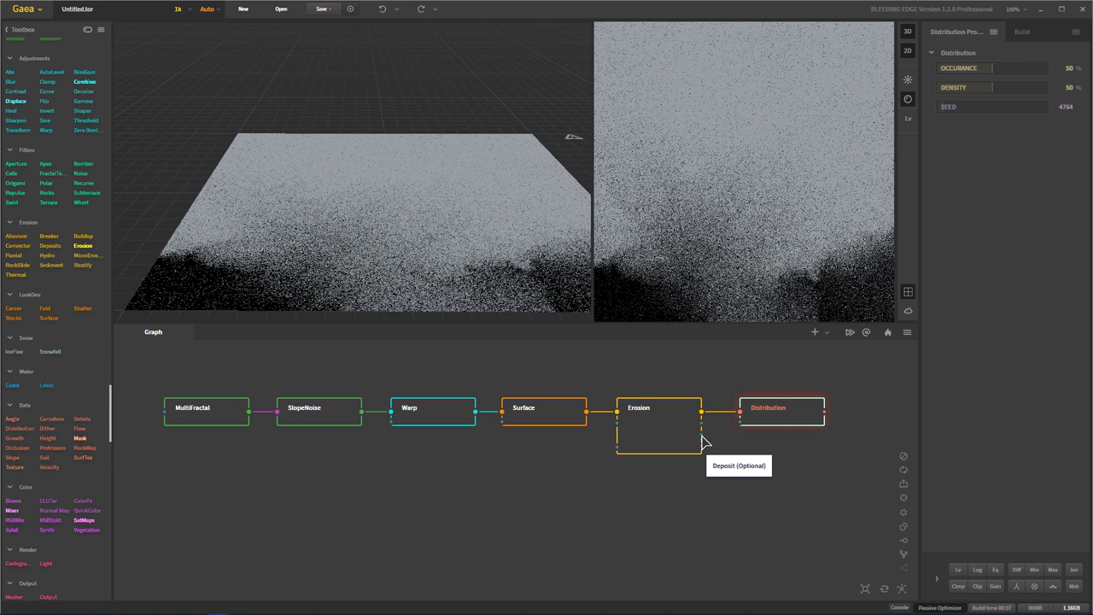
{"action": "left_click_drag", "start_coordinate": [700, 435], "coordinate": [739, 412]}
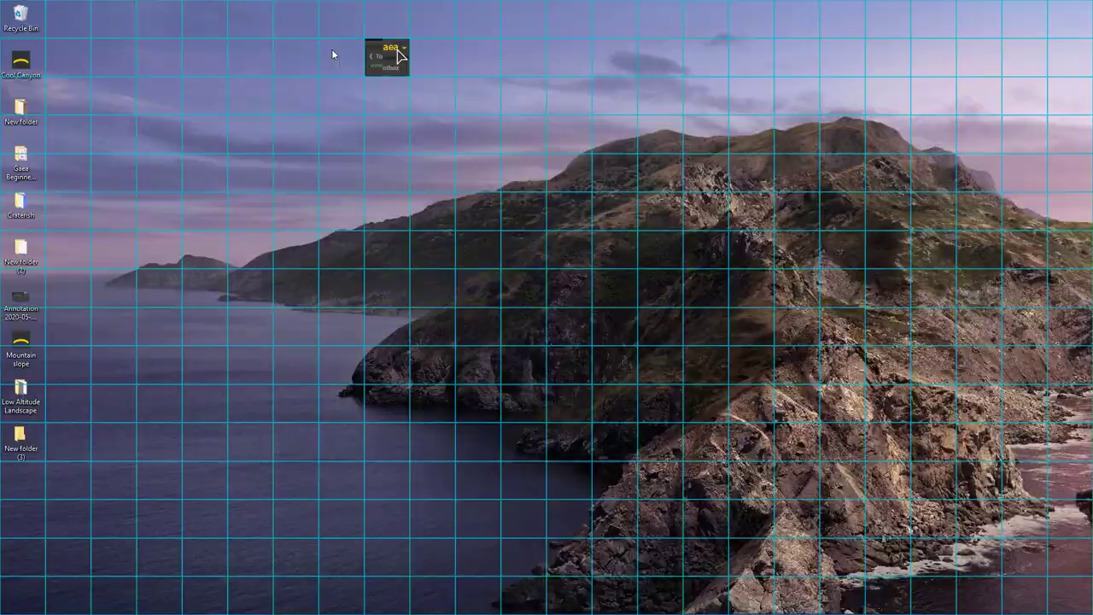
{"action": "left_click_drag", "start_coordinate": [331, 49], "coordinate": [57, 31]}
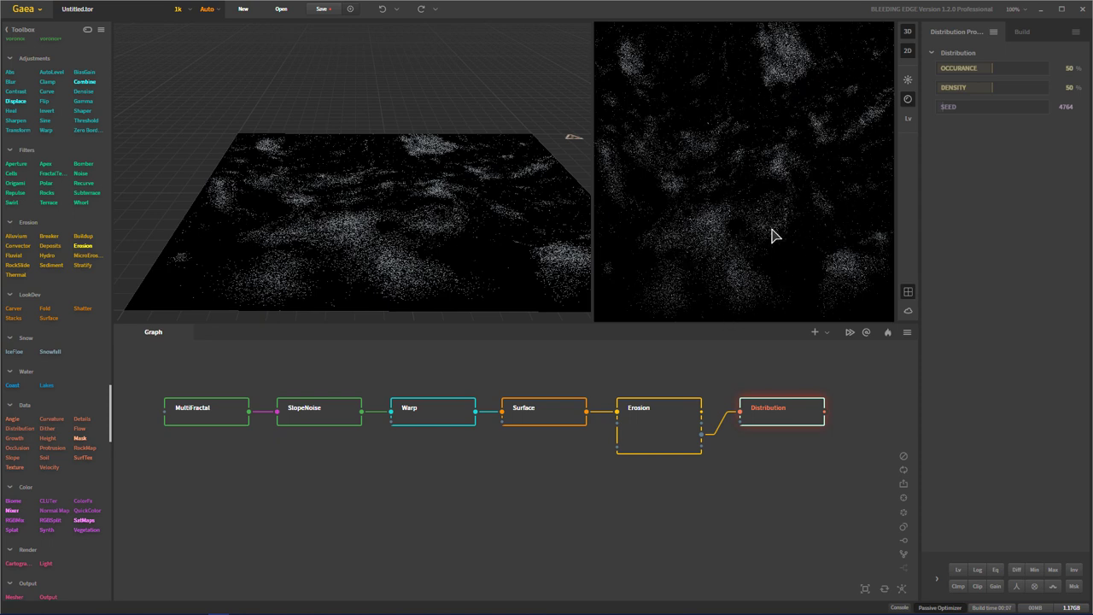
Step: Examine the scattered points of the deposit-driven distribution mask, up close and from above, in the 3D view
{"action": "scroll", "coordinate": [495, 256], "scroll_direction": "up", "scroll_amount": 6}
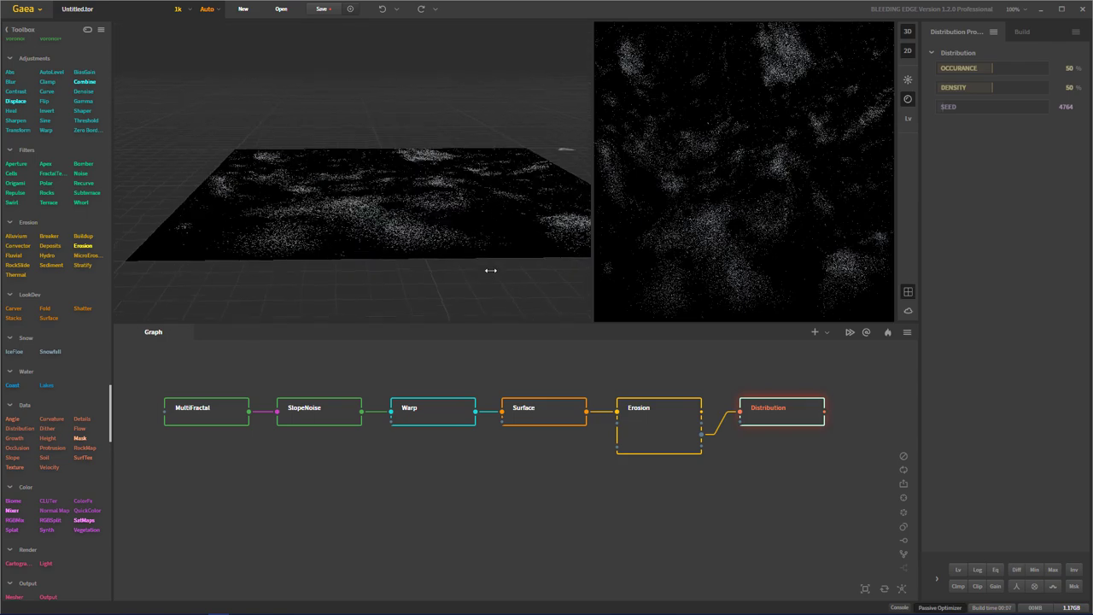
{"action": "left_click_drag", "start_coordinate": [418, 247], "coordinate": [382, 217]}
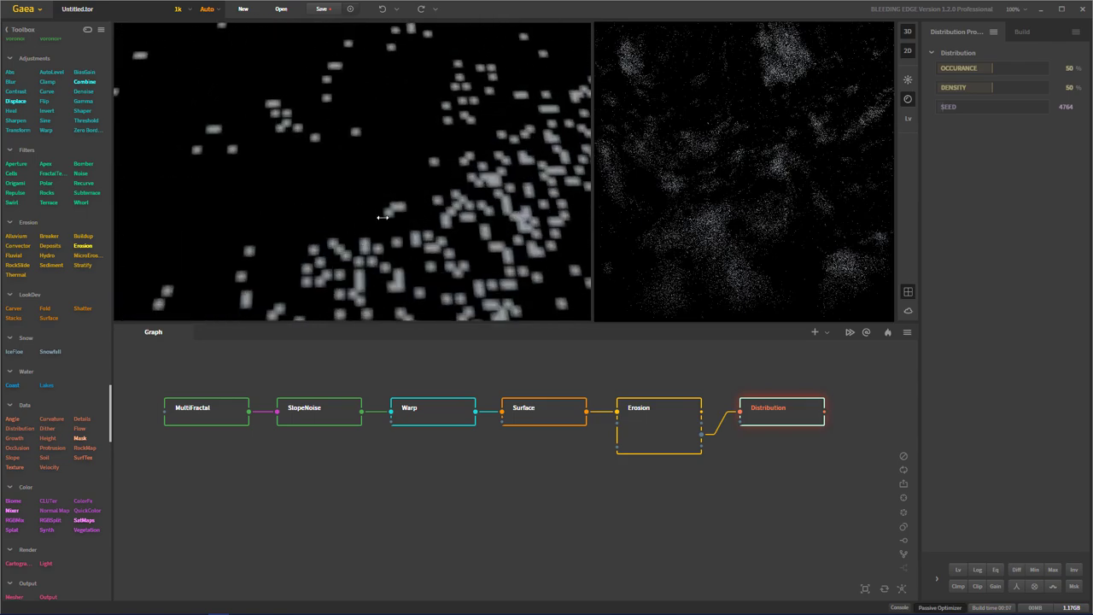
{"action": "left_click_drag", "start_coordinate": [335, 252], "coordinate": [424, 220]}
{"action": "scroll", "coordinate": [361, 130], "scroll_direction": "up", "scroll_amount": 5}
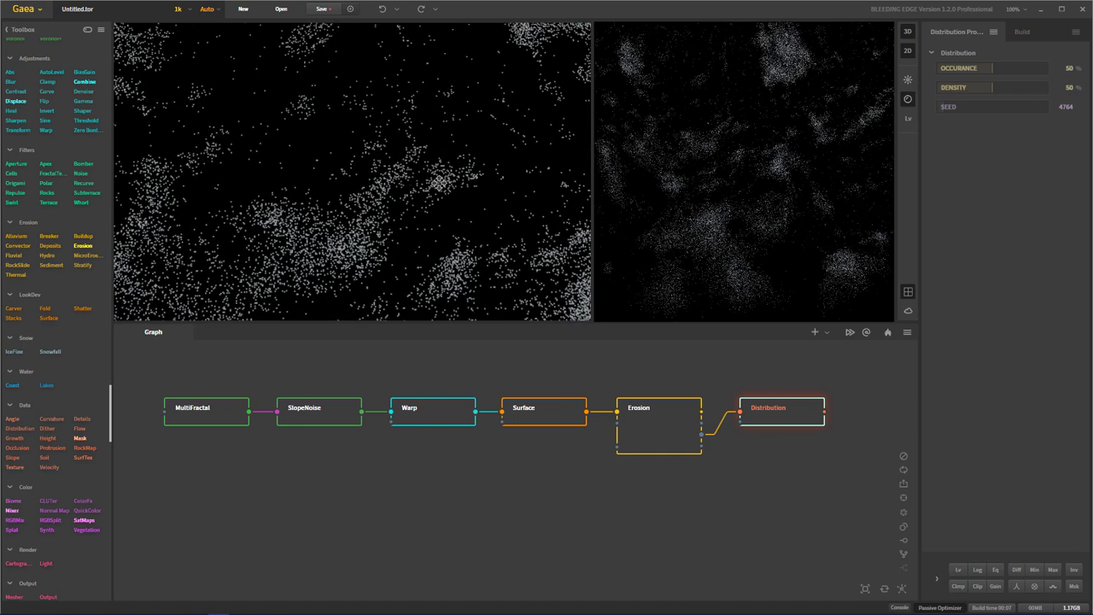
{"action": "left_click_drag", "start_coordinate": [436, 185], "coordinate": [456, 200]}
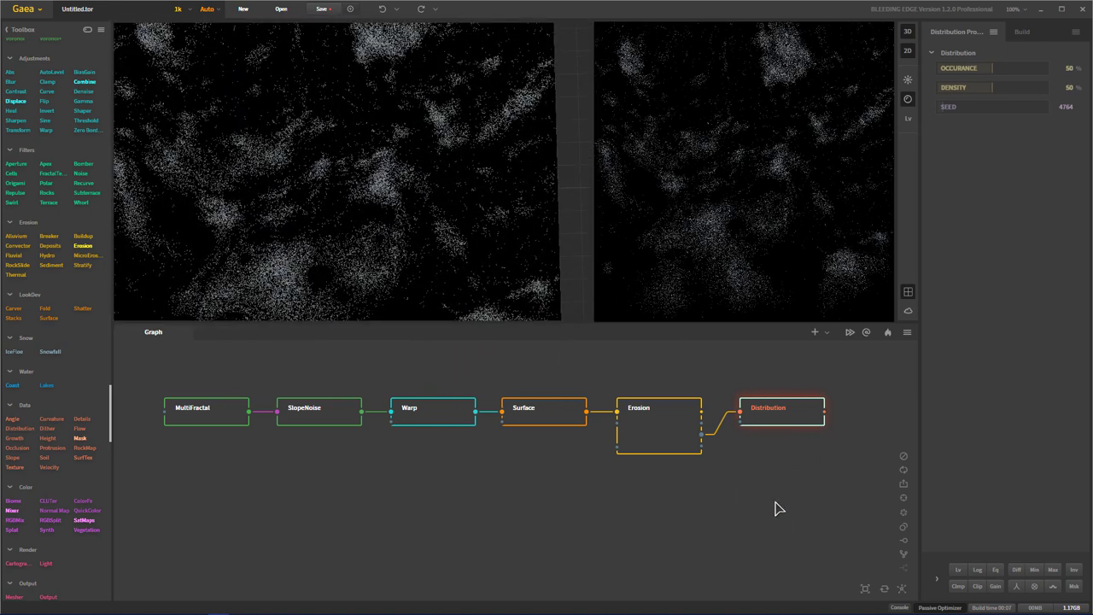
Step: Rename the Distribution node as RockDistro
{"action": "right_click", "coordinate": [789, 426]}
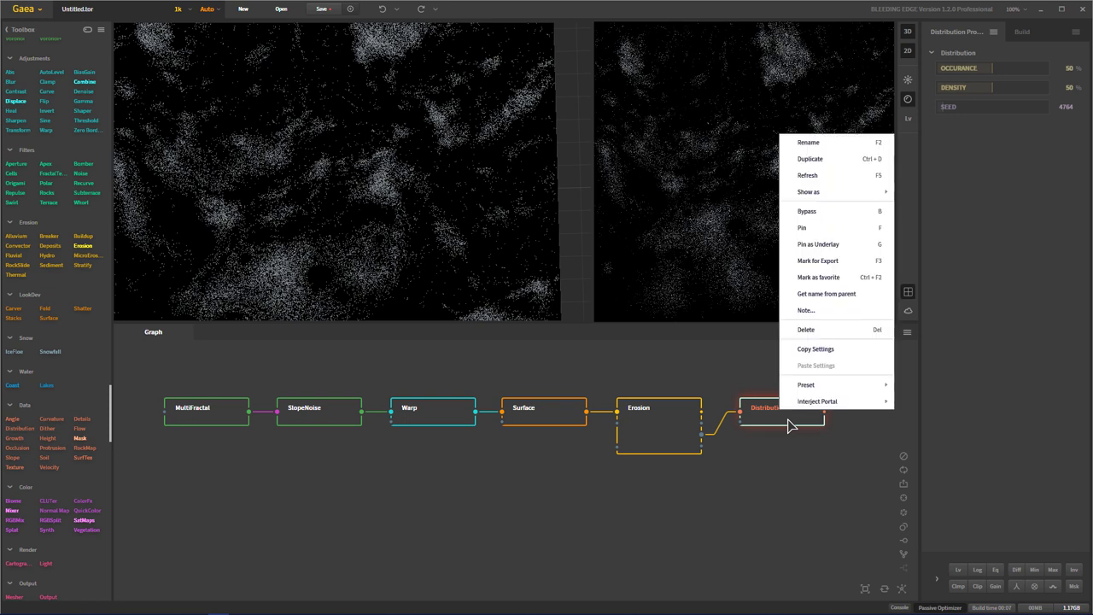
{"action": "left_click", "coordinate": [832, 144]}
{"action": "type", "text": "RockDistro"}
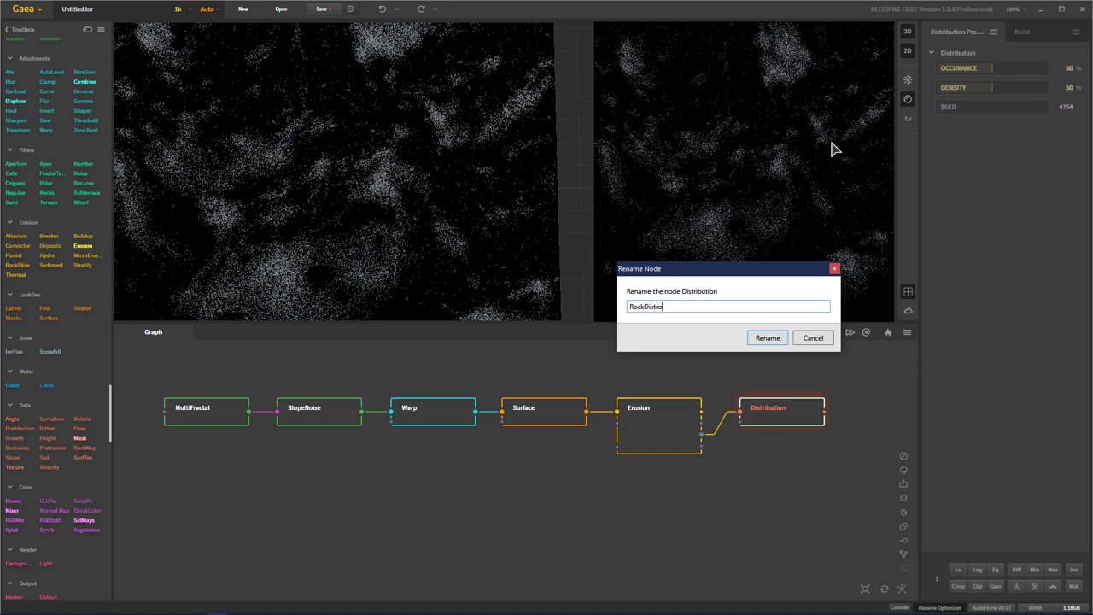
{"action": "left_click", "coordinate": [765, 338]}
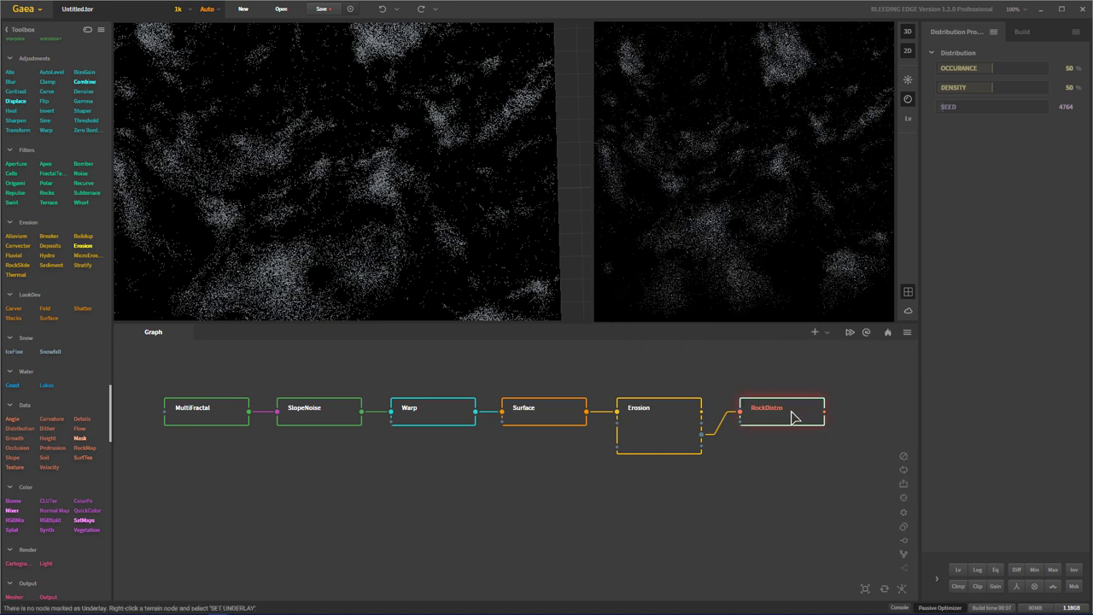
Step: Duplicate RockDistro, feed the copy from the Erosion output just below Deposit, and align it beneath the original
{"action": "key", "text": "ctrl+d"}
{"action": "left_click_drag", "start_coordinate": [797, 469], "coordinate": [702, 445]}
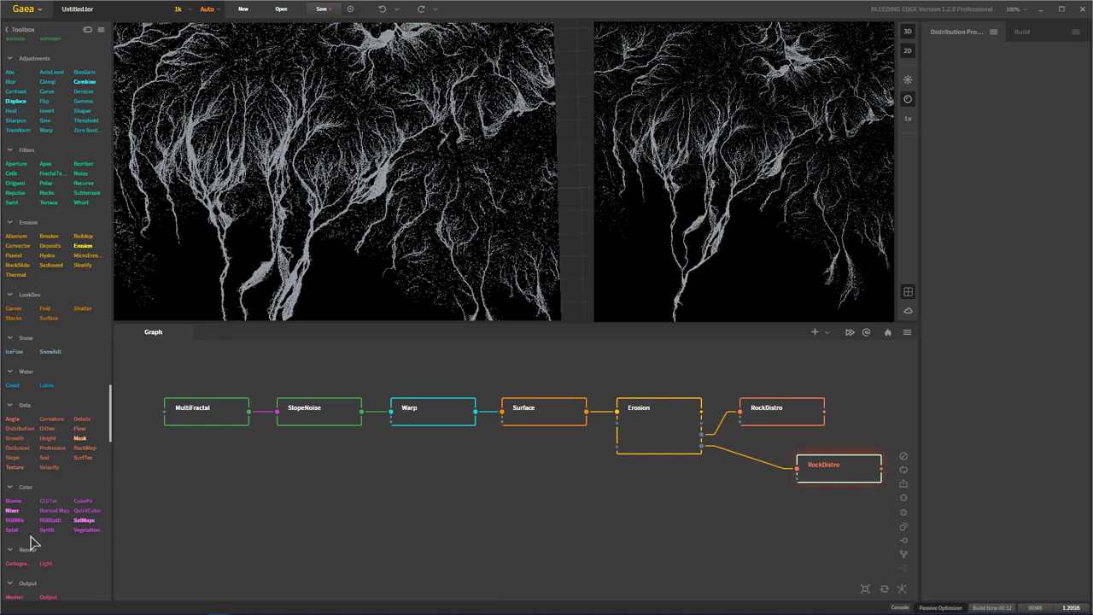
{"action": "left_click_drag", "start_coordinate": [858, 478], "coordinate": [800, 480]}
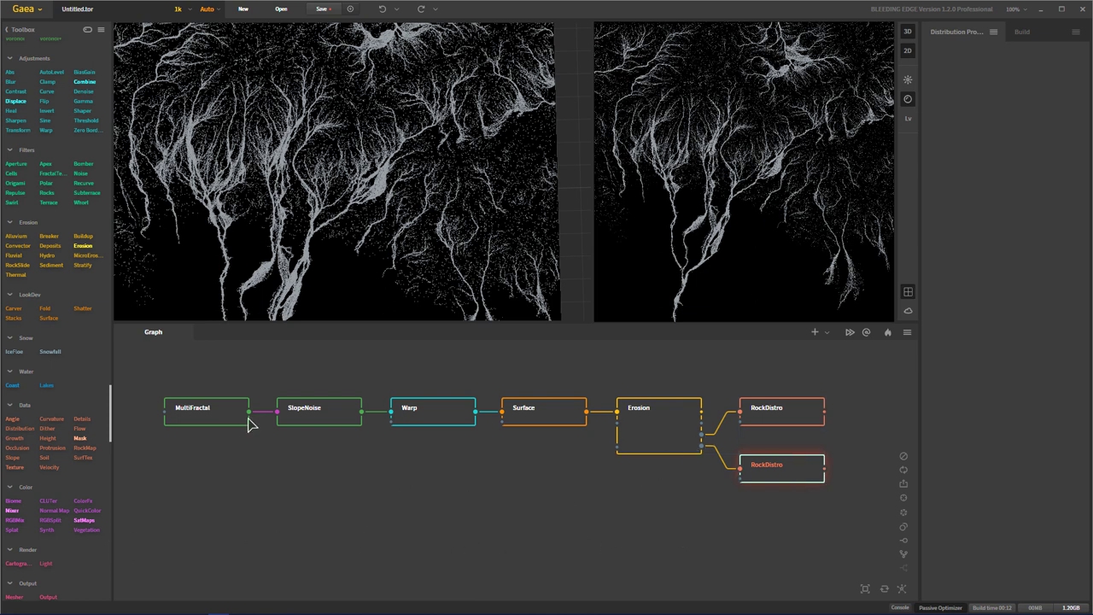
Step: Rename the duplicated distribution node as PlantDisrto
{"action": "right_click", "coordinate": [792, 478]}
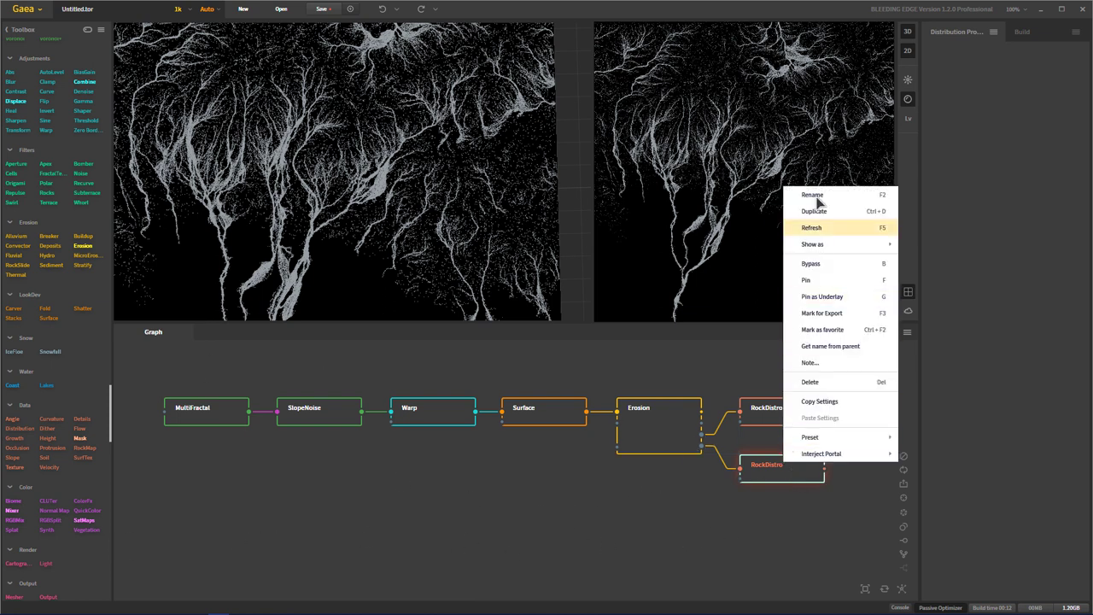
{"action": "left_click", "coordinate": [817, 202]}
{"action": "type", "text": "PlantDisrto"}
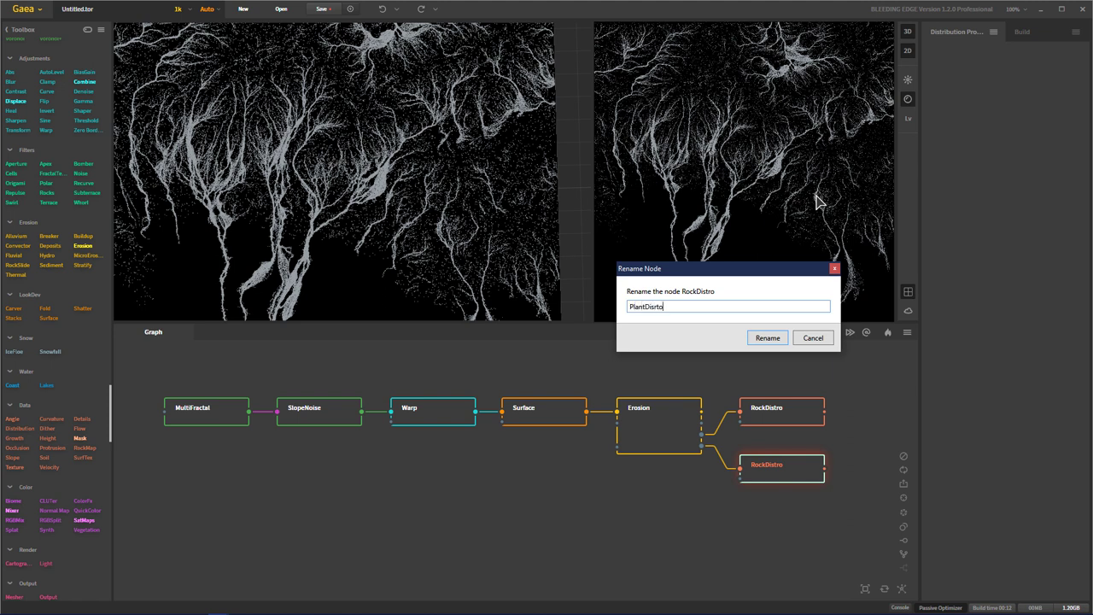
{"action": "left_click", "coordinate": [766, 337]}
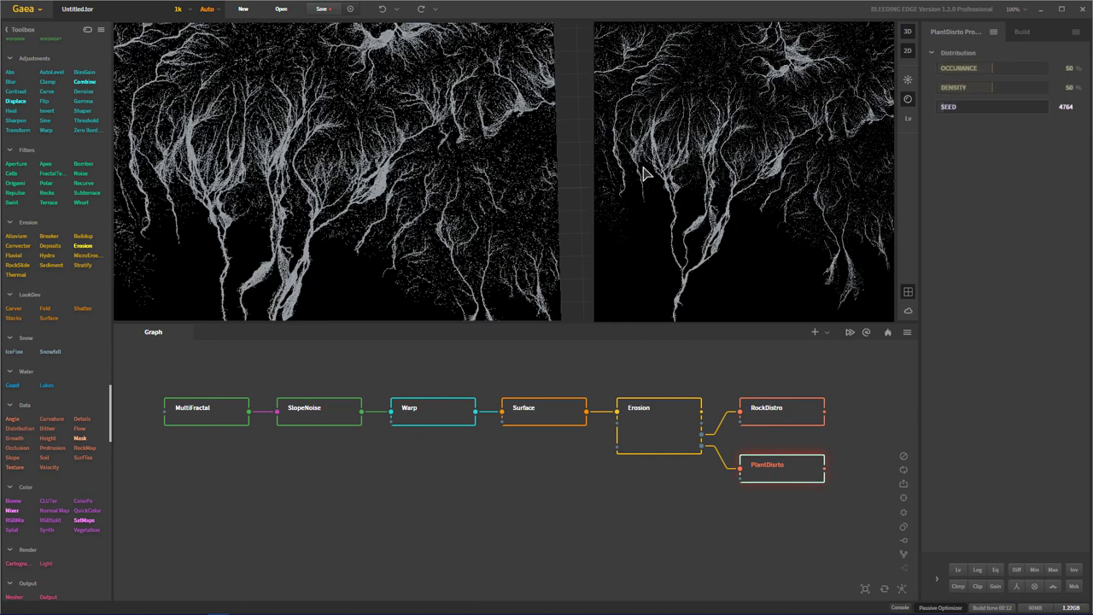
Step: Set RockDistro's Density to 100% and its Occurance to 36%, trying 76% and 20% first
{"action": "left_click_drag", "start_coordinate": [391, 164], "coordinate": [358, 209]}
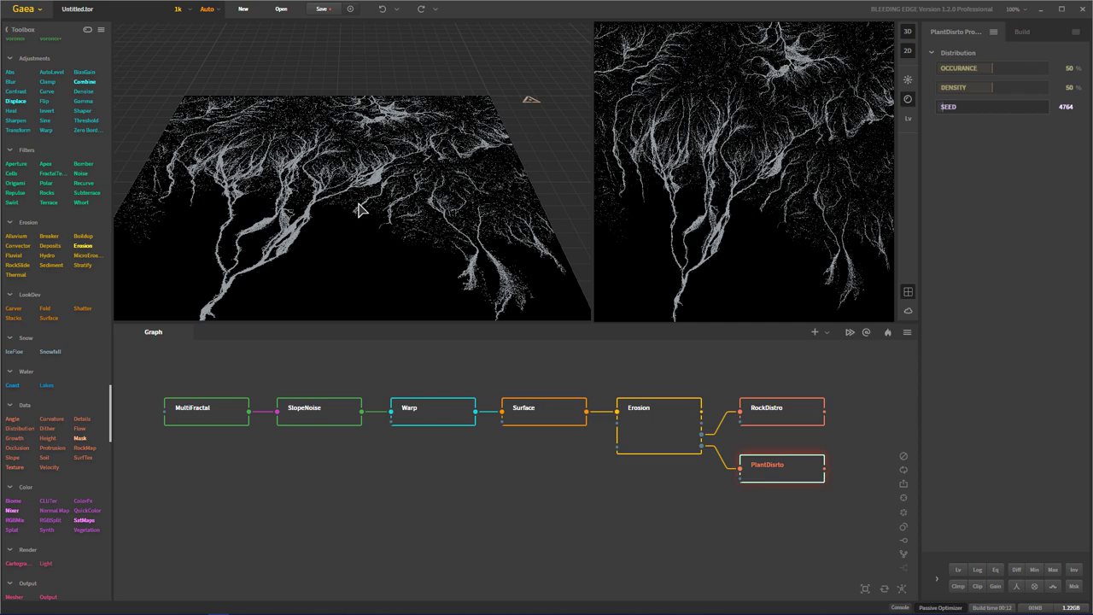
{"action": "left_click_drag", "start_coordinate": [449, 224], "coordinate": [432, 191]}
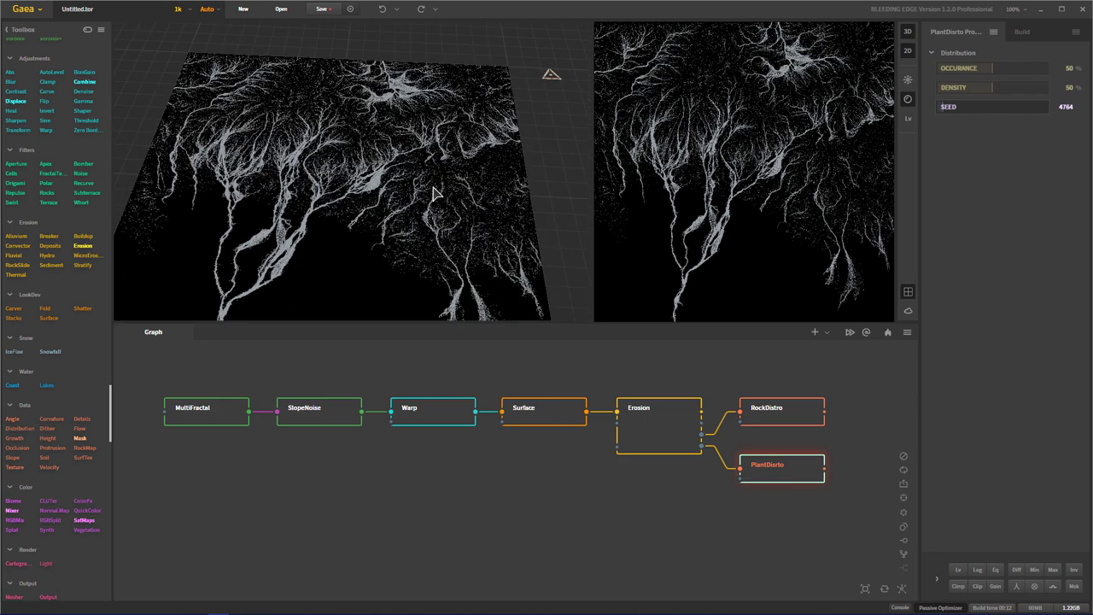
{"action": "left_click_drag", "start_coordinate": [458, 240], "coordinate": [489, 162]}
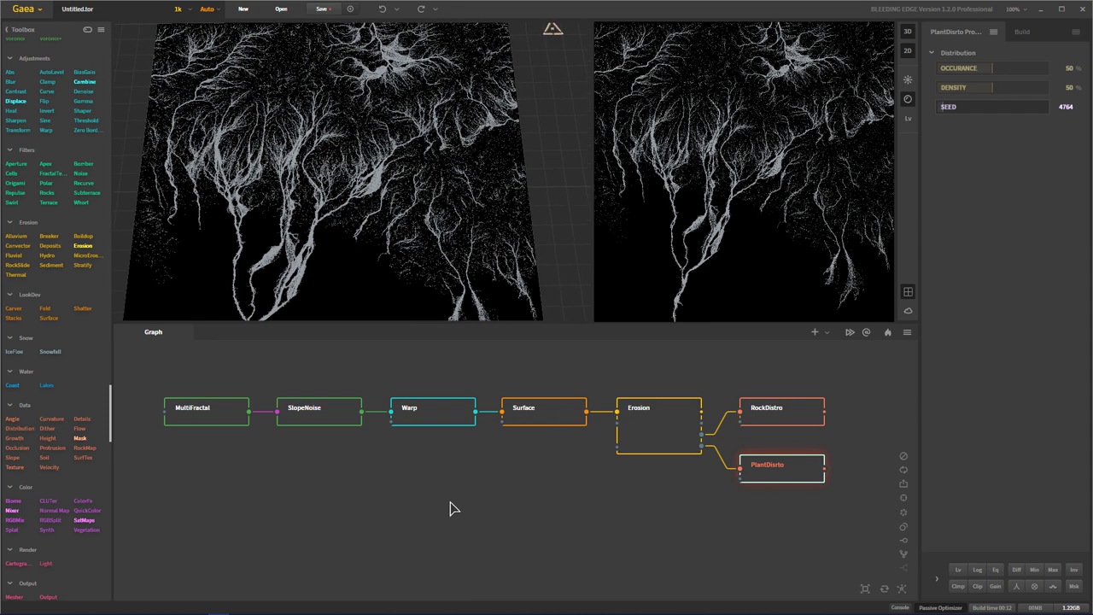
{"action": "left_click", "coordinate": [792, 421]}
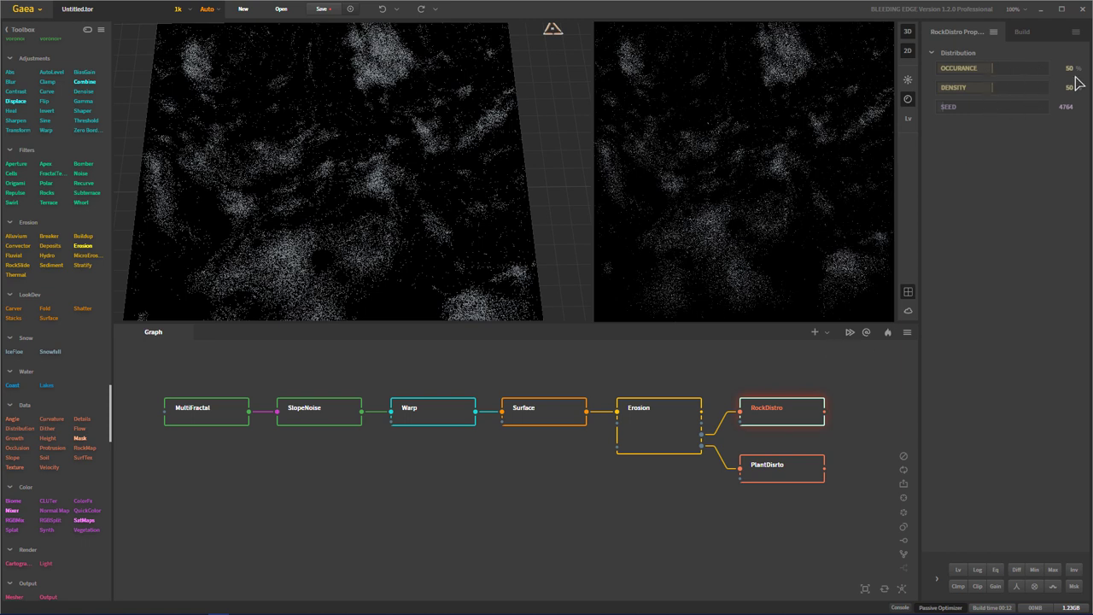
{"action": "left_click", "coordinate": [1019, 68]}
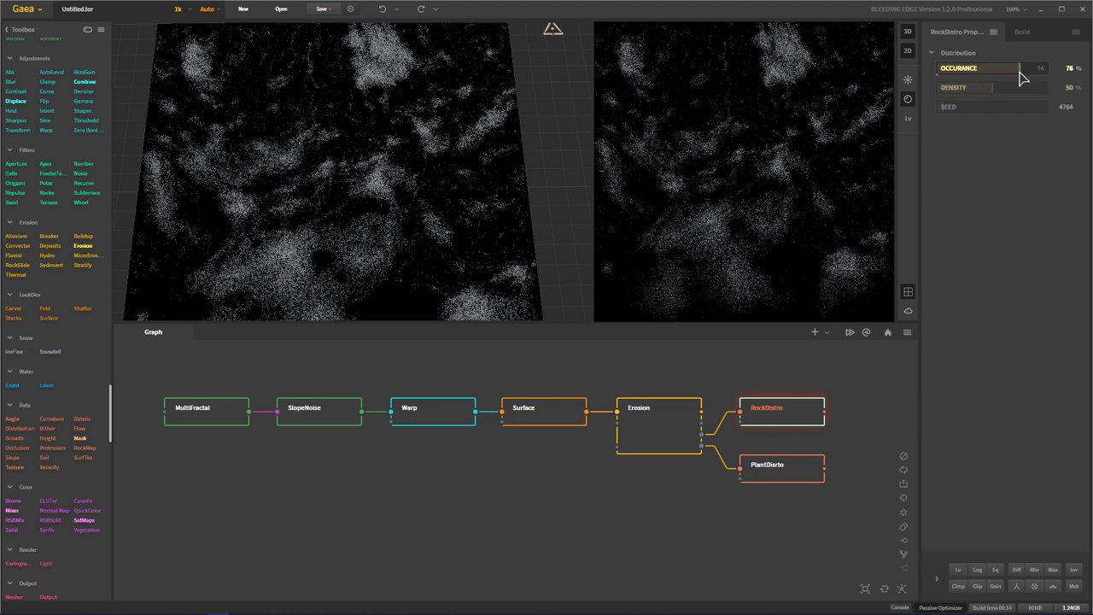
{"action": "left_click_drag", "start_coordinate": [993, 88], "coordinate": [1055, 92]}
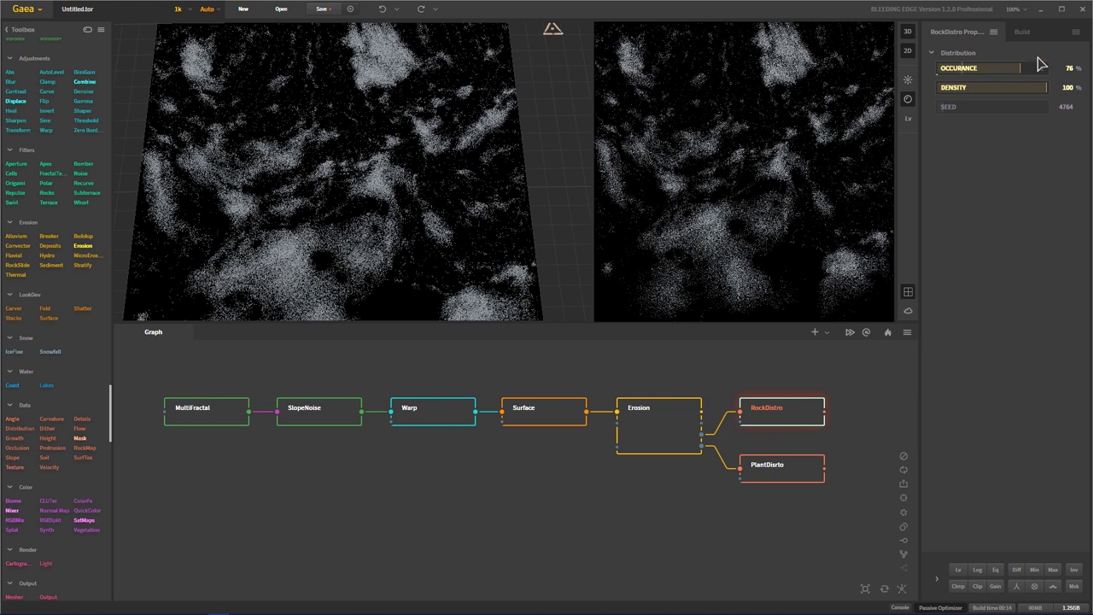
{"action": "left_click_drag", "start_coordinate": [1018, 68], "coordinate": [960, 68]}
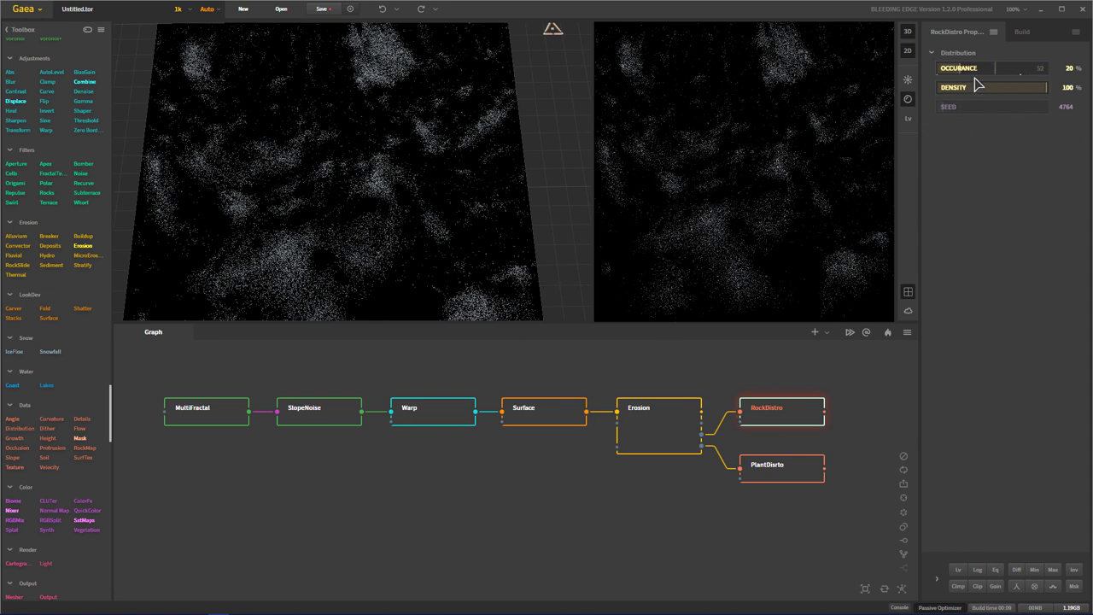
{"action": "left_click_drag", "start_coordinate": [958, 69], "coordinate": [977, 69]}
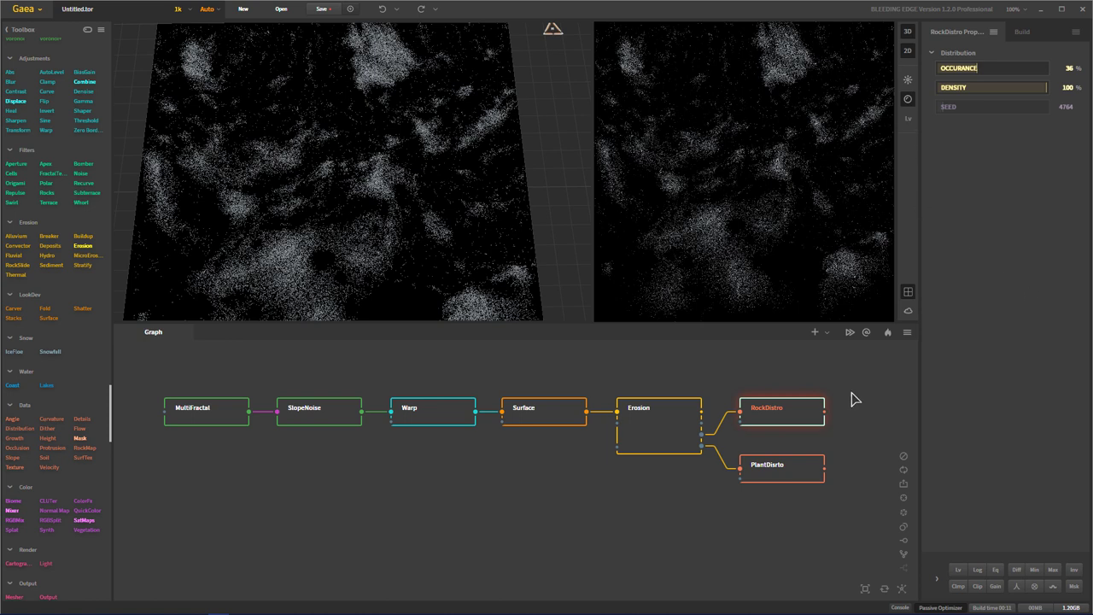
Step: Compare the two distribution nodes, then lower PlantDisrto's Occurance to 20%
{"action": "left_click", "coordinate": [793, 471]}
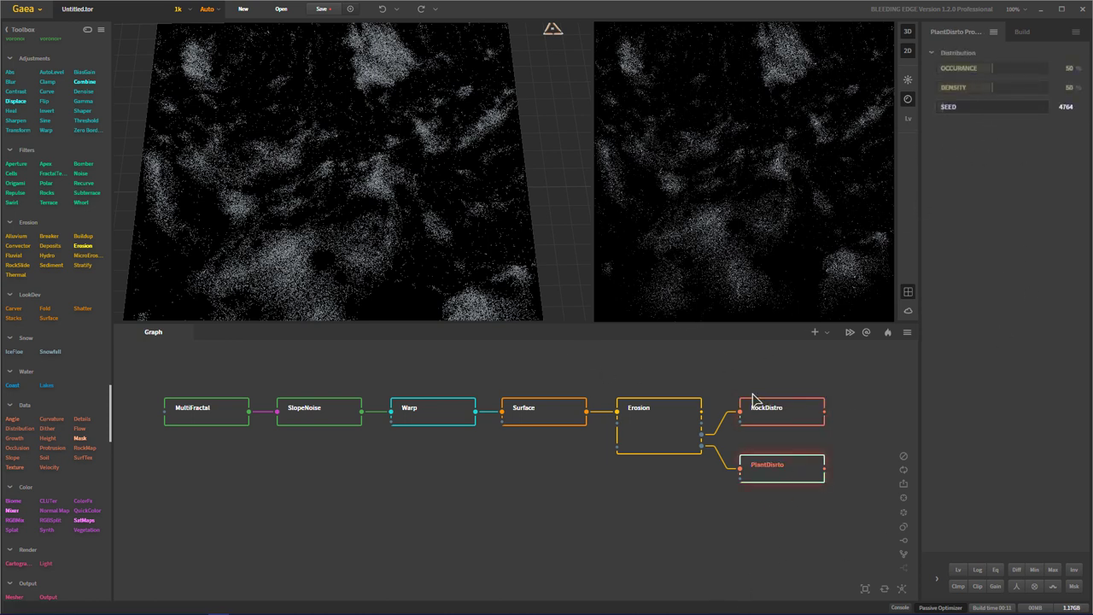
{"action": "left_click", "coordinate": [805, 417]}
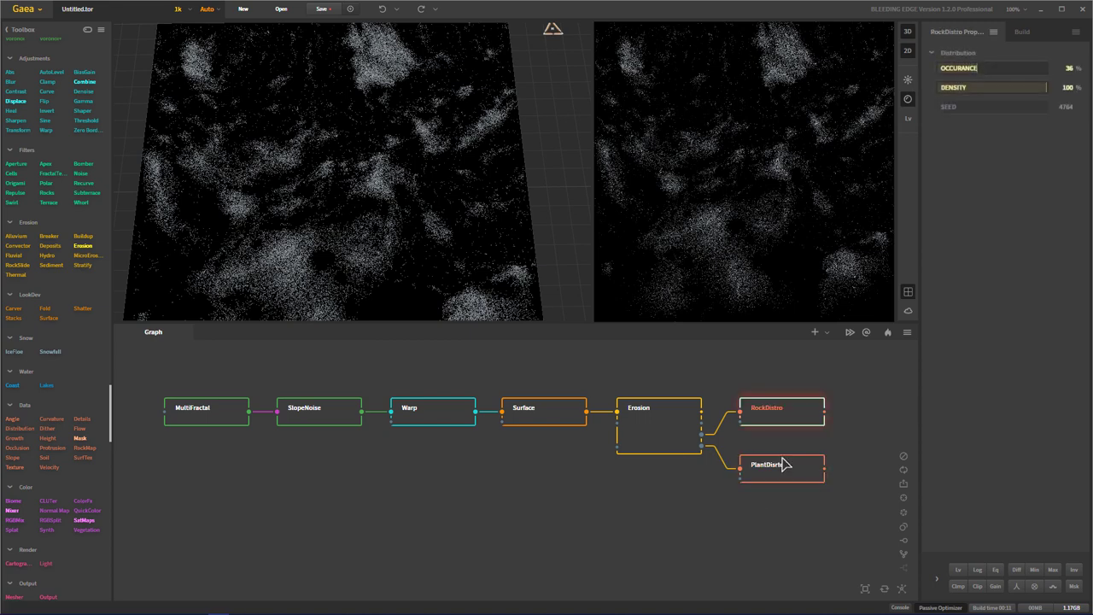
{"action": "left_click", "coordinate": [785, 468]}
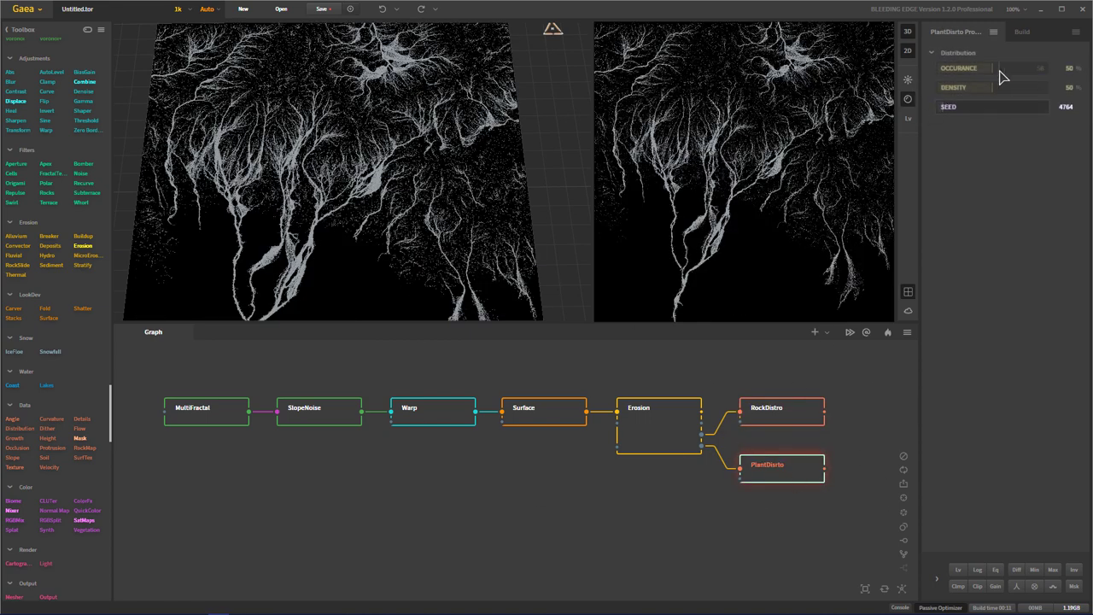
{"action": "left_click_drag", "start_coordinate": [995, 72], "coordinate": [975, 68]}
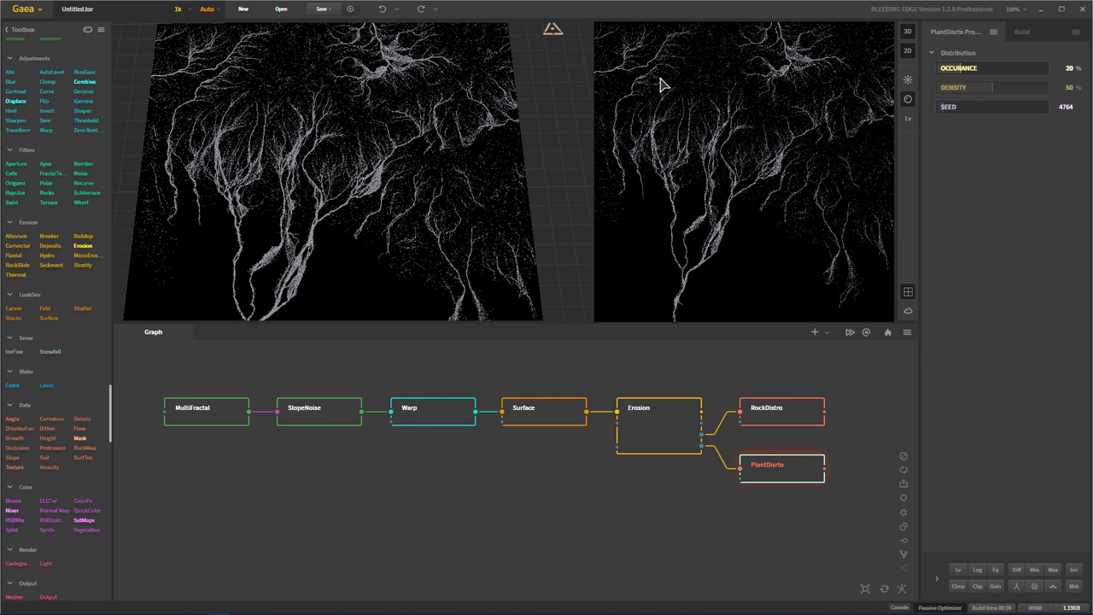
Step: Mark the PlantDisrto, RockDistro and Erosion nodes for export
{"action": "mouse_move", "coordinate": [731, 548]}
{"action": "middle_mouse_down"}
{"action": "mouse_move", "coordinate": [646, 532]}
{"action": "mouse_move", "coordinate": [726, 542]}
{"action": "middle_mouse_up"}
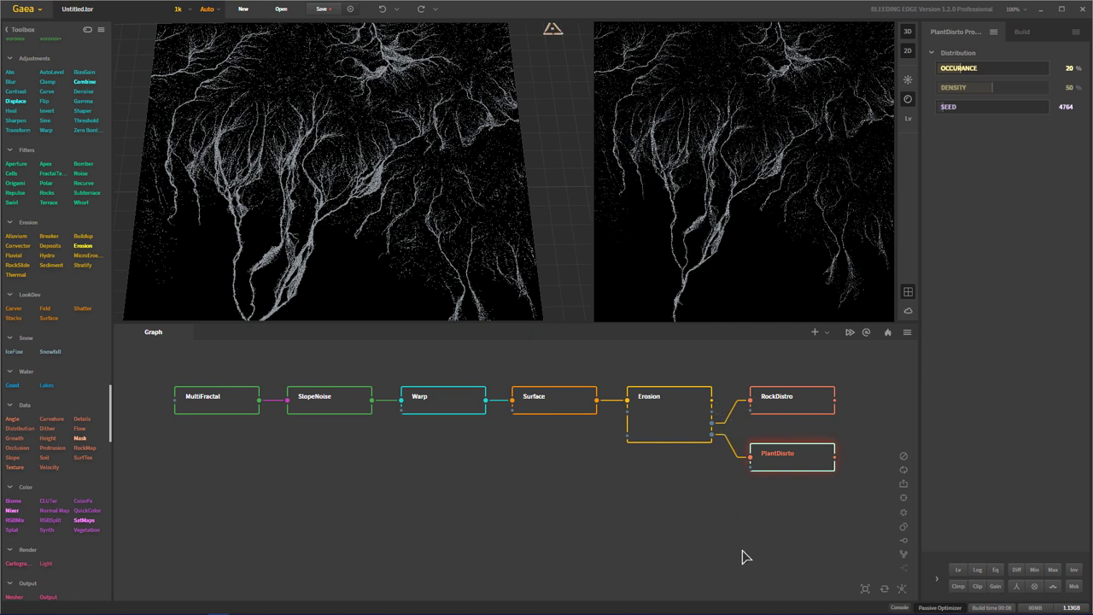
{"action": "right_click", "coordinate": [800, 461]}
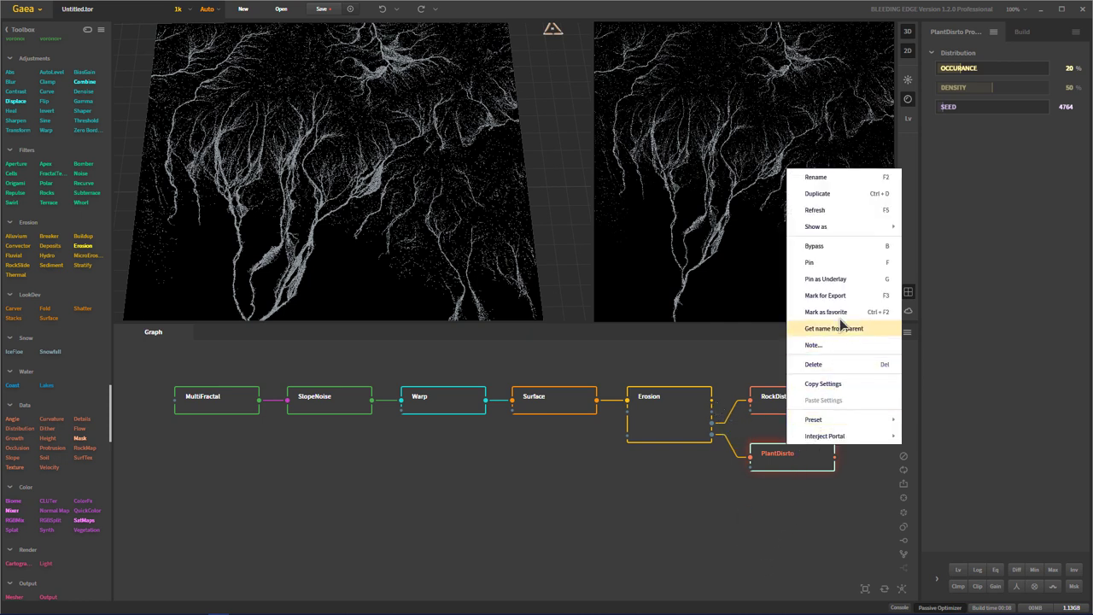
{"action": "left_click", "coordinate": [843, 294]}
{"action": "left_click", "coordinate": [809, 398]}
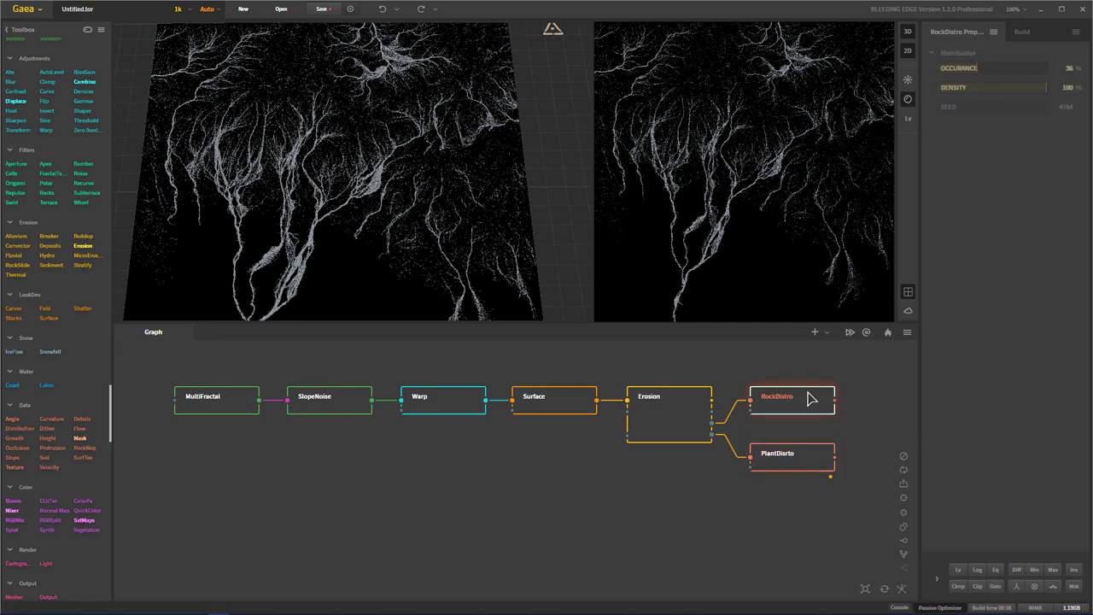
{"action": "right_click", "coordinate": [809, 398]}
{"action": "left_click", "coordinate": [841, 236]}
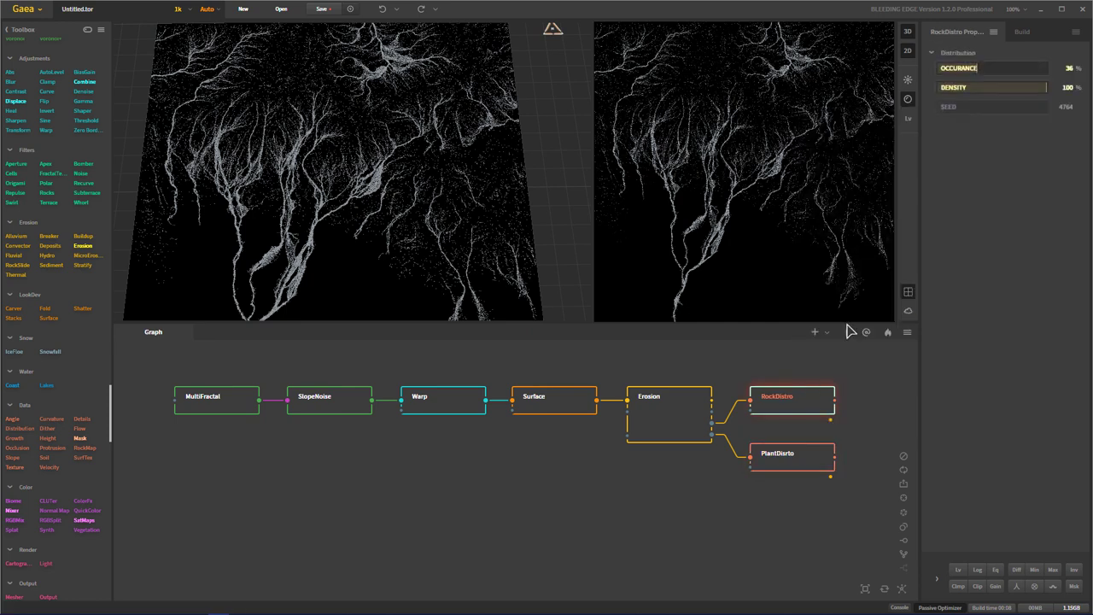
{"action": "left_click", "coordinate": [678, 426]}
{"action": "right_click", "coordinate": [678, 426]}
{"action": "left_click", "coordinate": [737, 265]}
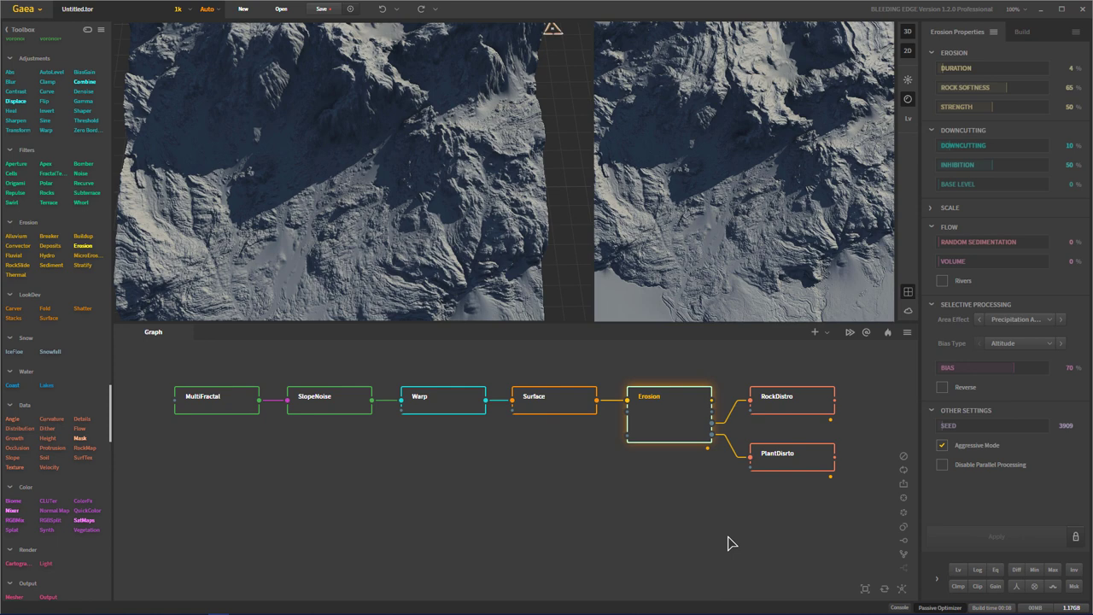
Step: Examine the eroded terrain's slopes and foothills from several angles and distances in the 3D view
{"action": "left_click_drag", "start_coordinate": [476, 208], "coordinate": [502, 263]}
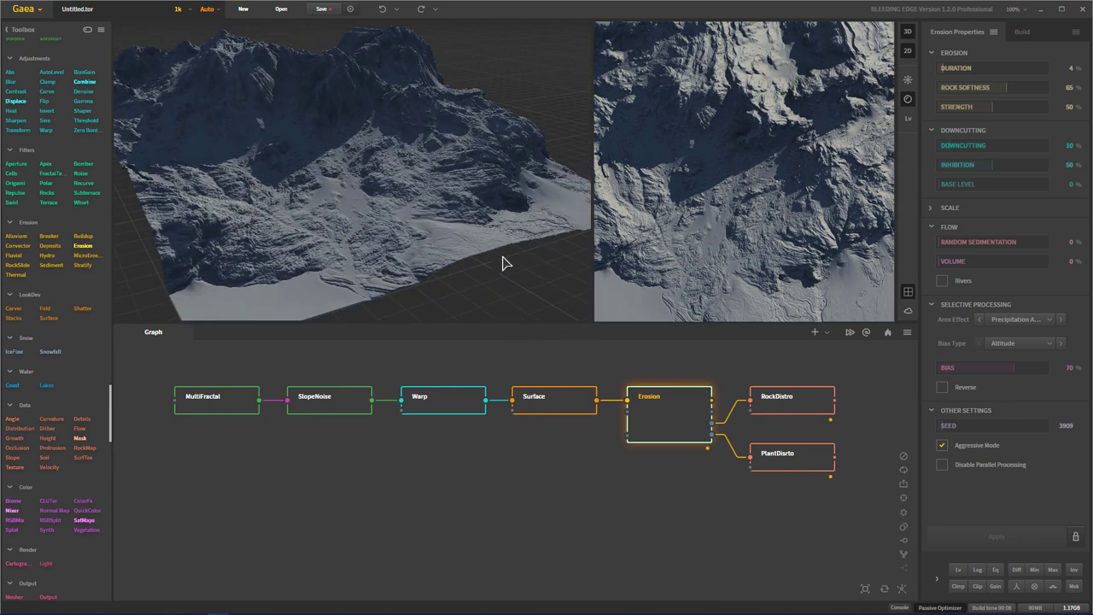
{"action": "scroll", "coordinate": [499, 247], "scroll_direction": "up", "scroll_amount": 5}
{"action": "scroll", "coordinate": [402, 213], "scroll_direction": "up", "scroll_amount": 3}
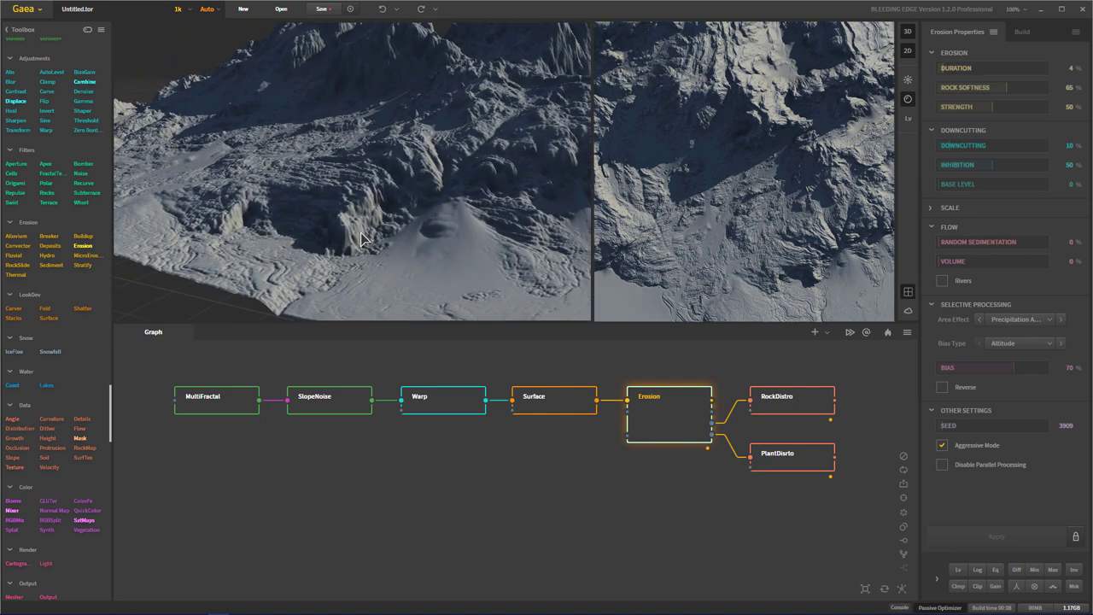
{"action": "scroll", "coordinate": [380, 232], "scroll_direction": "down", "scroll_amount": 8}
{"action": "mouse_move", "coordinate": [392, 213]}
{"action": "left_mouse_down"}
{"action": "mouse_move", "coordinate": [378, 251]}
{"action": "mouse_move", "coordinate": [392, 205]}
{"action": "left_mouse_up"}
{"action": "scroll", "coordinate": [438, 224], "scroll_direction": "up", "scroll_amount": 6}
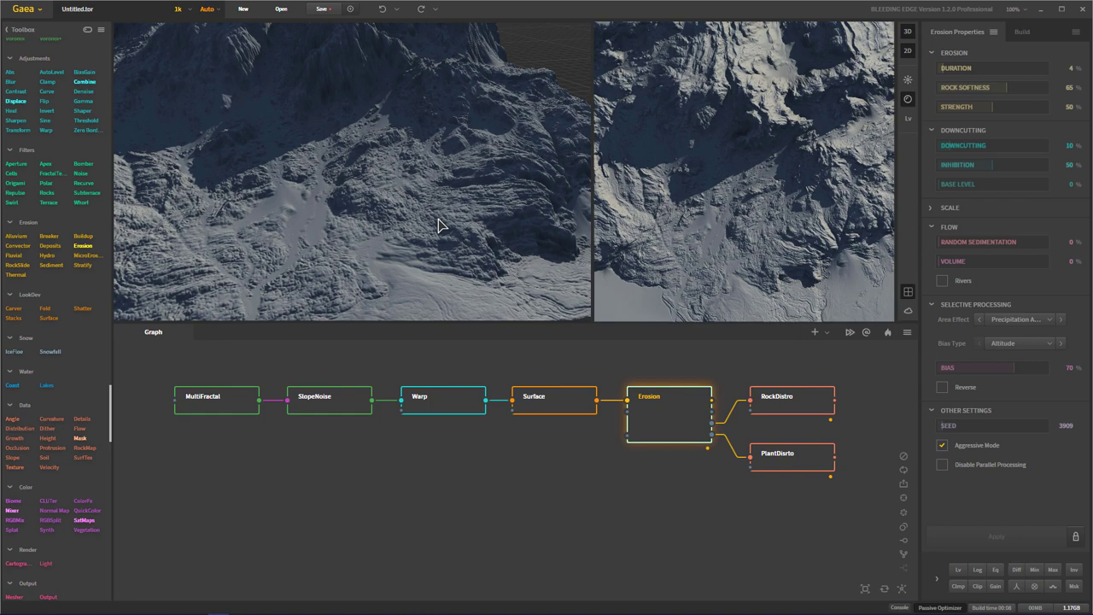
Step: Look over the eroded terrain's rocky slopes, edge and base from further angles in the 3D view
{"action": "left_click_drag", "start_coordinate": [455, 234], "coordinate": [525, 217]}
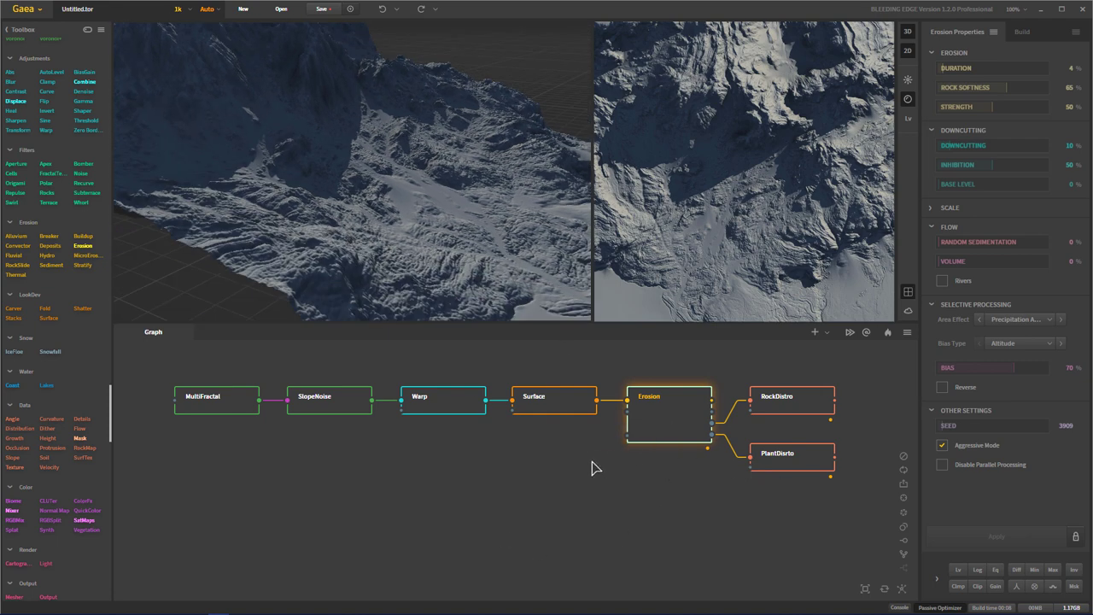
{"action": "left_click", "coordinate": [650, 478]}
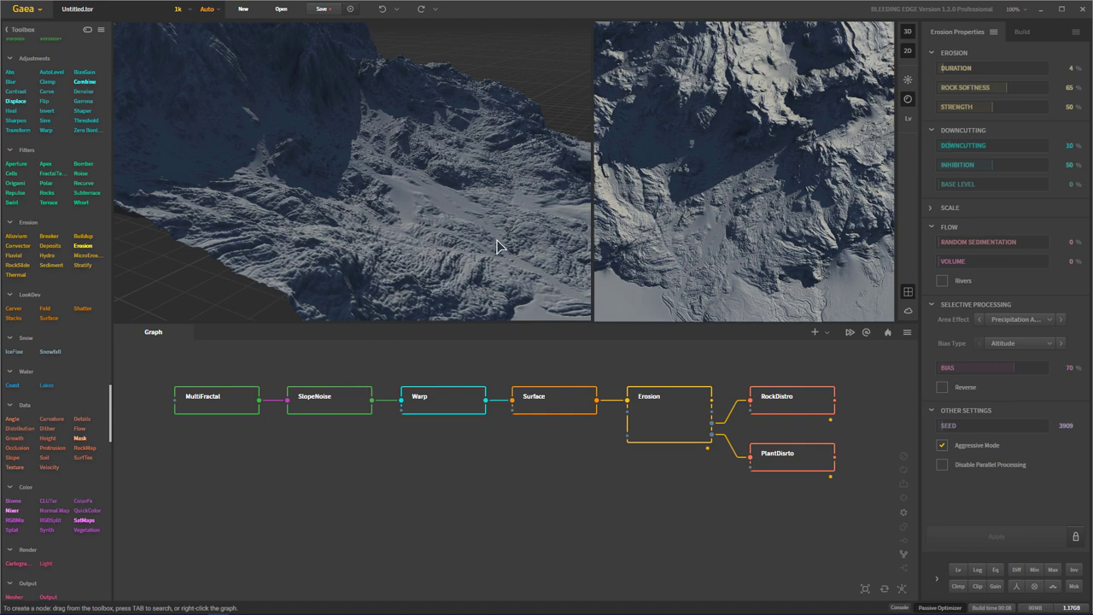
{"action": "left_click_drag", "start_coordinate": [477, 287], "coordinate": [396, 270]}
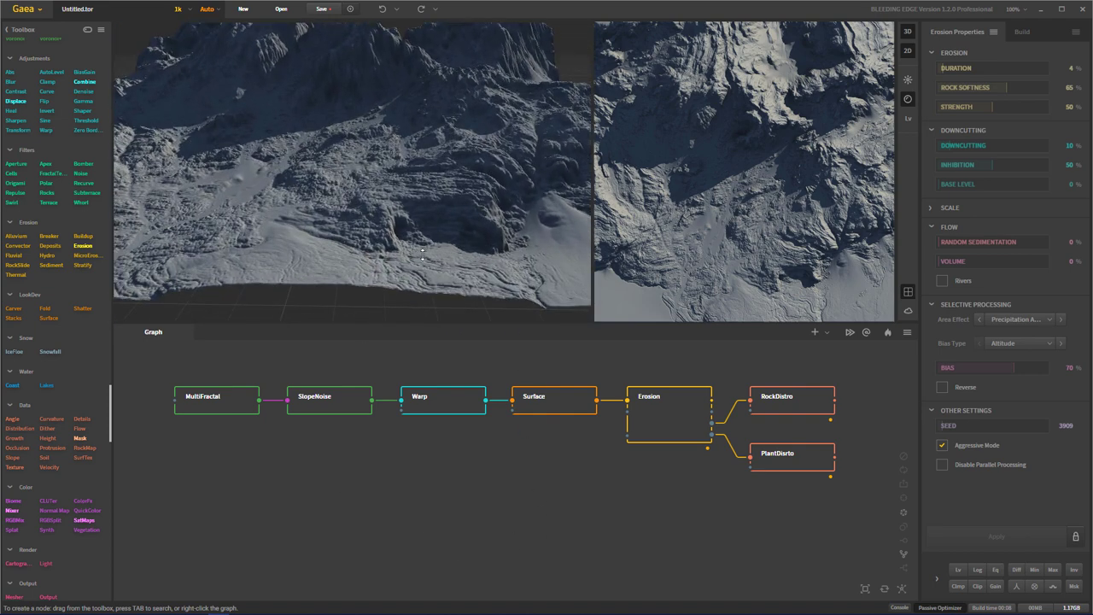
{"action": "left_click_drag", "start_coordinate": [441, 217], "coordinate": [448, 191]}
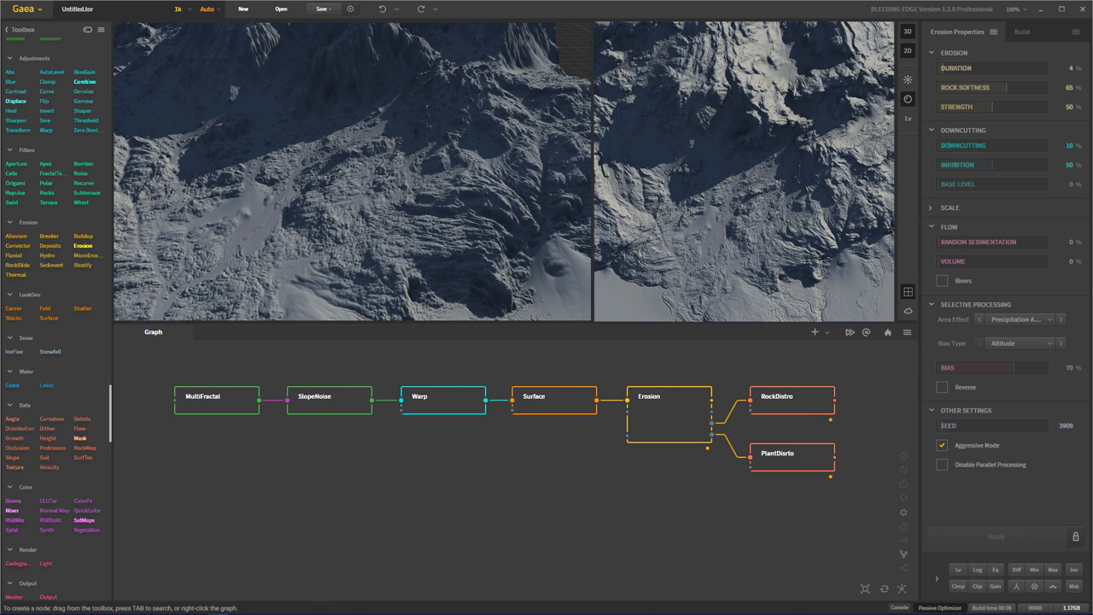
Step: Switch to Cinema 4D and add a 4 m by 4 m plane with 1000 width and 1000 height segments
{"action": "mouse_move", "coordinate": [213, 610]}
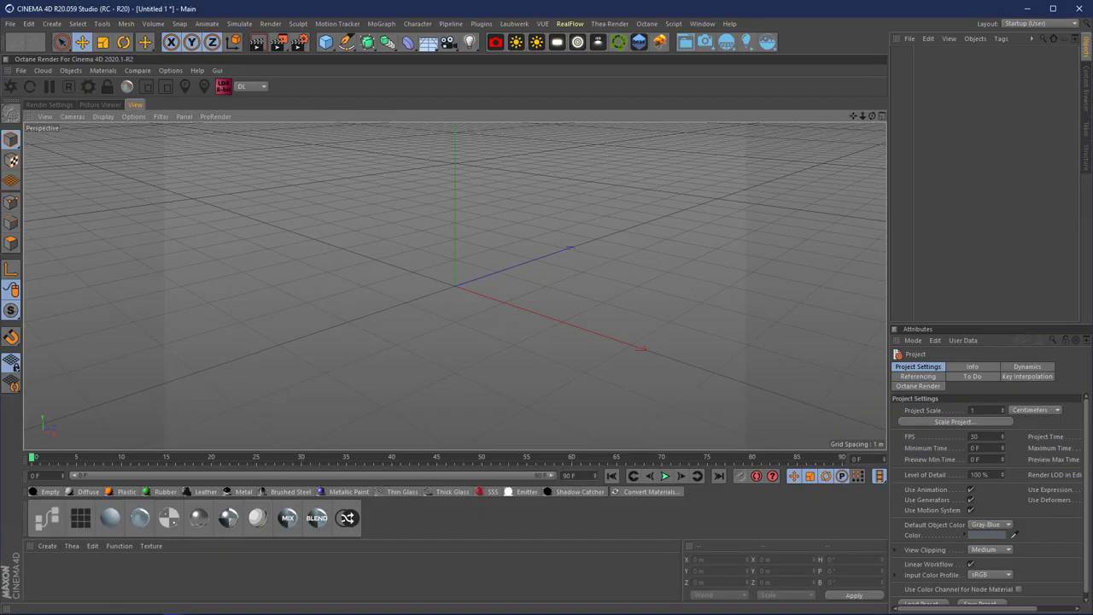
{"action": "left_click_drag", "start_coordinate": [328, 48], "coordinate": [439, 91]}
{"action": "left_click", "coordinate": [966, 413]}
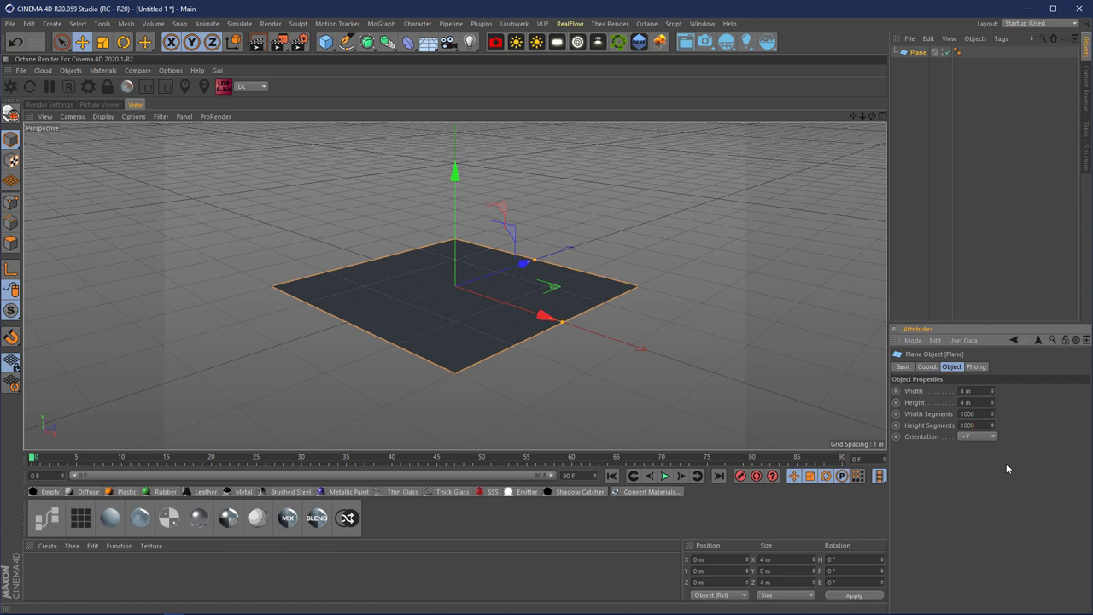
Step: Add a Displacer deformer as a child of the plane and turn off tiling in its shading mapping
{"action": "left_click_drag", "start_coordinate": [408, 48], "coordinate": [457, 181]}
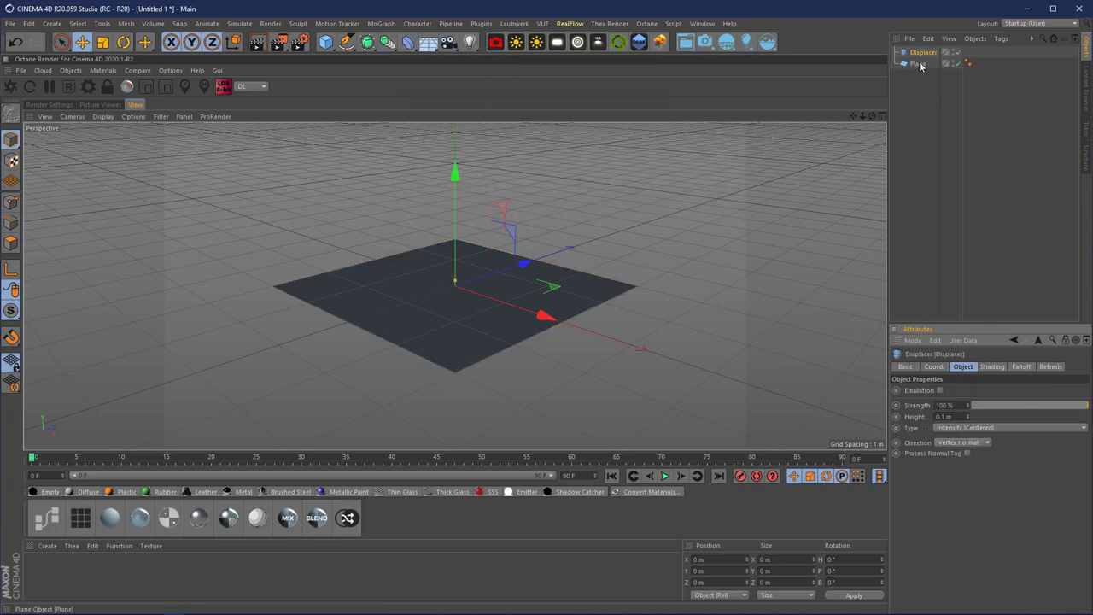
{"action": "mouse_move", "coordinate": [922, 53]}
{"action": "left_mouse_down"}
{"action": "mouse_move", "coordinate": [922, 70]}
{"action": "mouse_move", "coordinate": [922, 56]}
{"action": "left_mouse_up"}
{"action": "left_click", "coordinate": [922, 123]}
{"action": "left_click", "coordinate": [921, 63]}
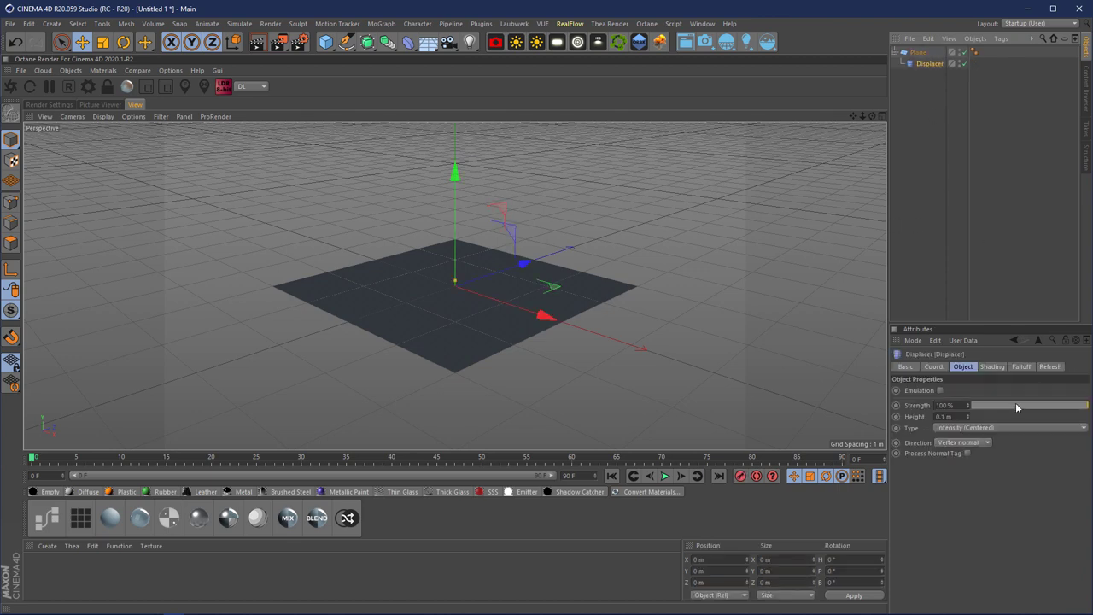
{"action": "left_click", "coordinate": [991, 366]}
{"action": "left_click", "coordinate": [915, 414]}
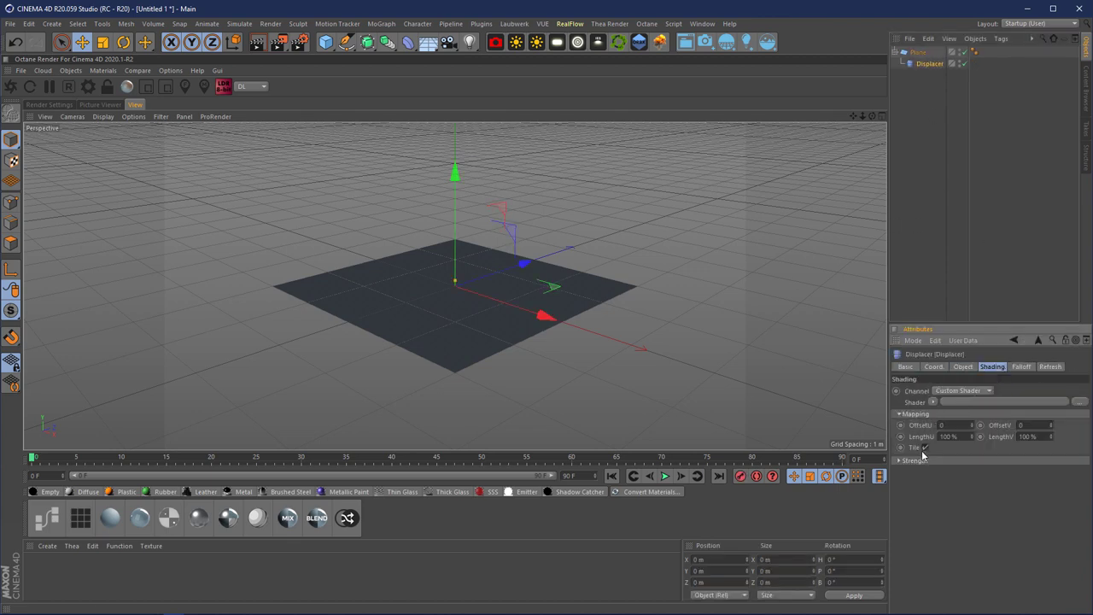
{"action": "left_click", "coordinate": [1081, 402]}
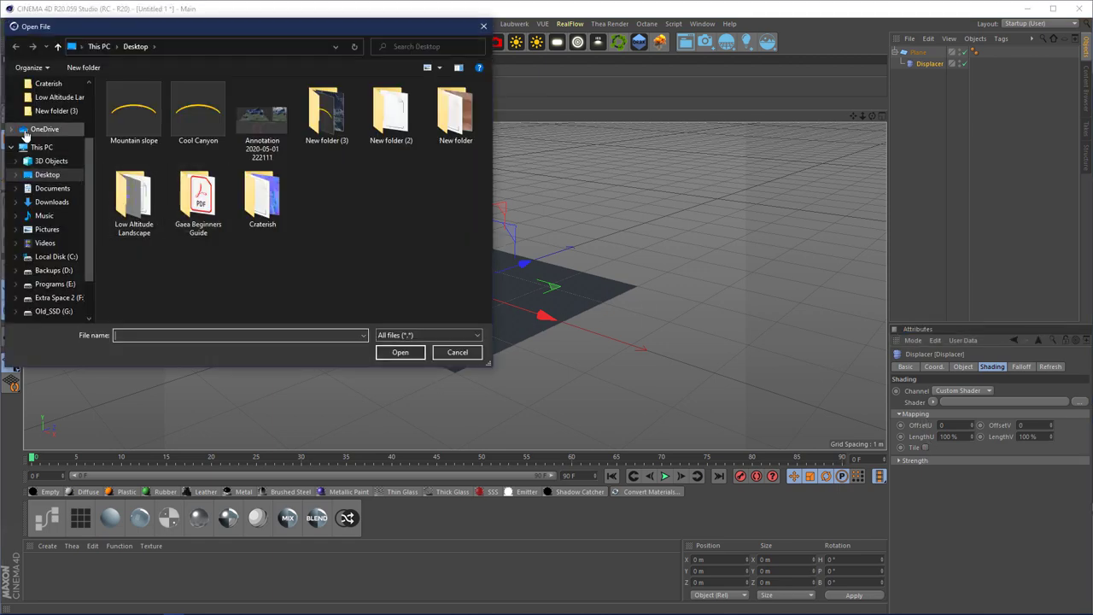
{"action": "double_click", "coordinate": [327, 111]}
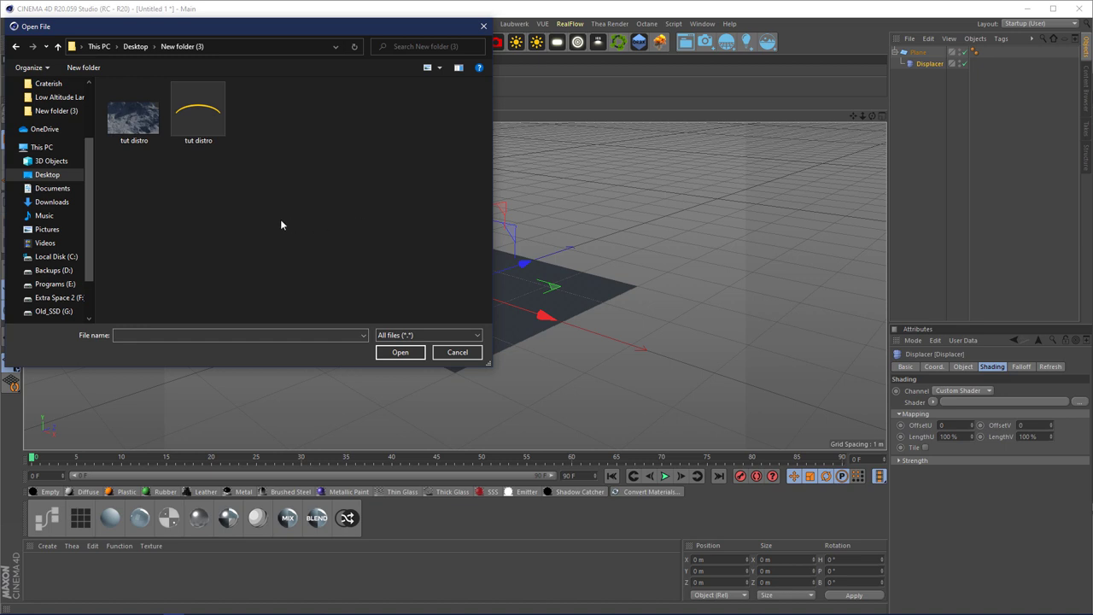
{"action": "right_click", "coordinate": [385, 222]}
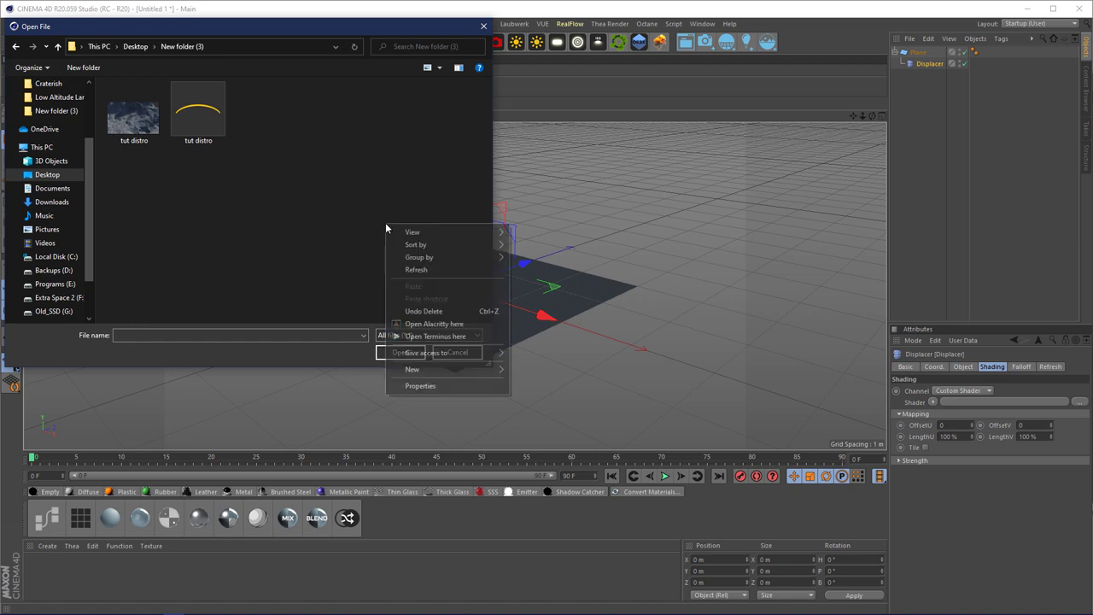
{"action": "left_click", "coordinate": [433, 265]}
{"action": "right_click", "coordinate": [326, 206]}
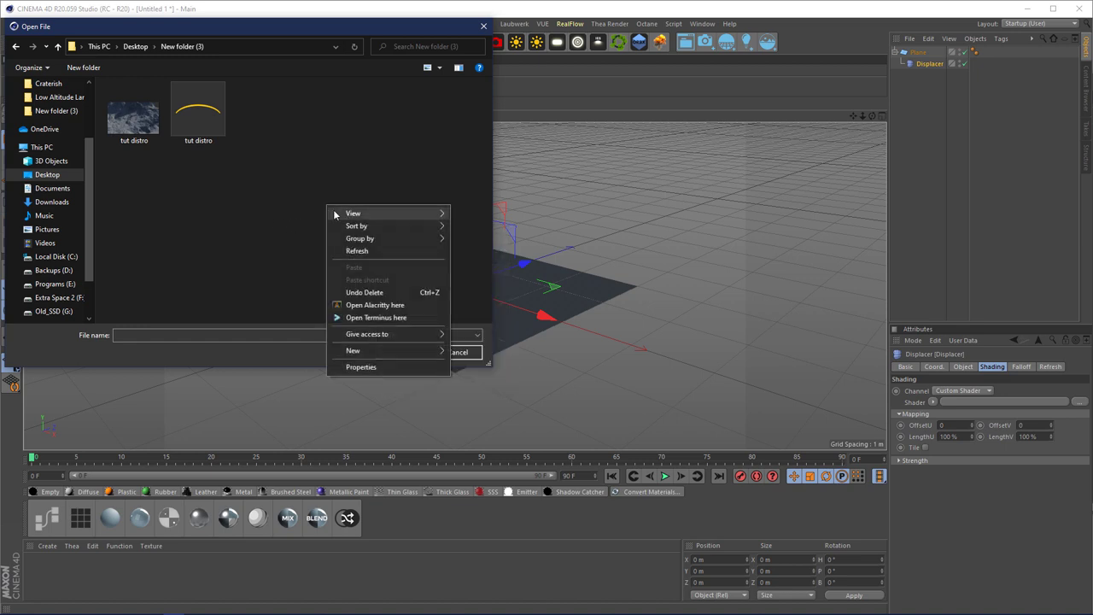
{"action": "left_click", "coordinate": [372, 251]}
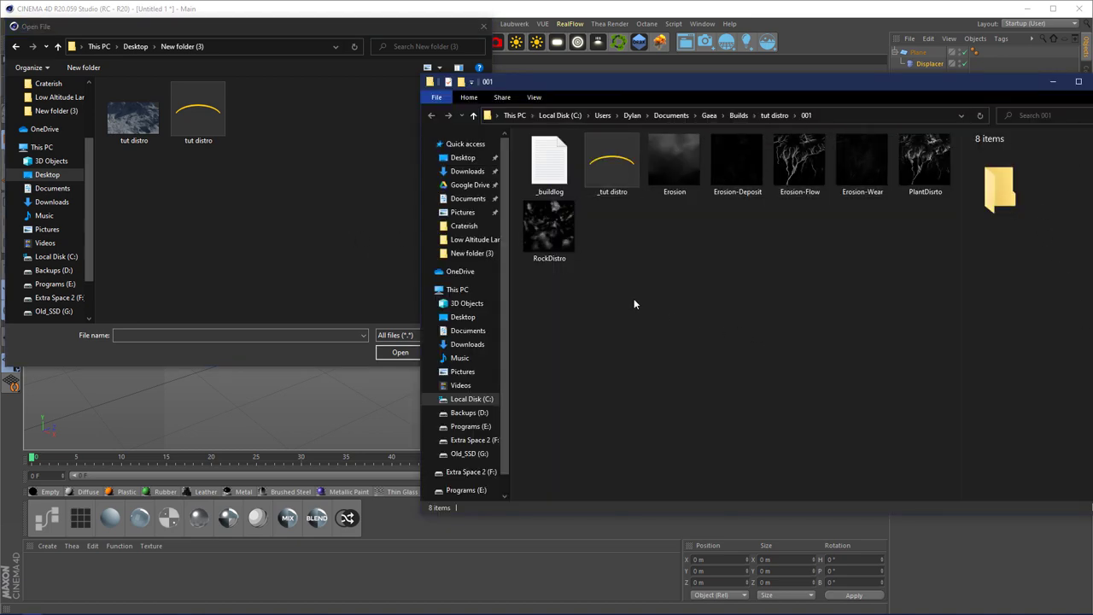
{"action": "left_click", "coordinate": [483, 26]}
Step: Load the exported Erosion map from the tut distro build folder 001 as the Displacer's shader
{"action": "key", "text": "alt+Tab"}
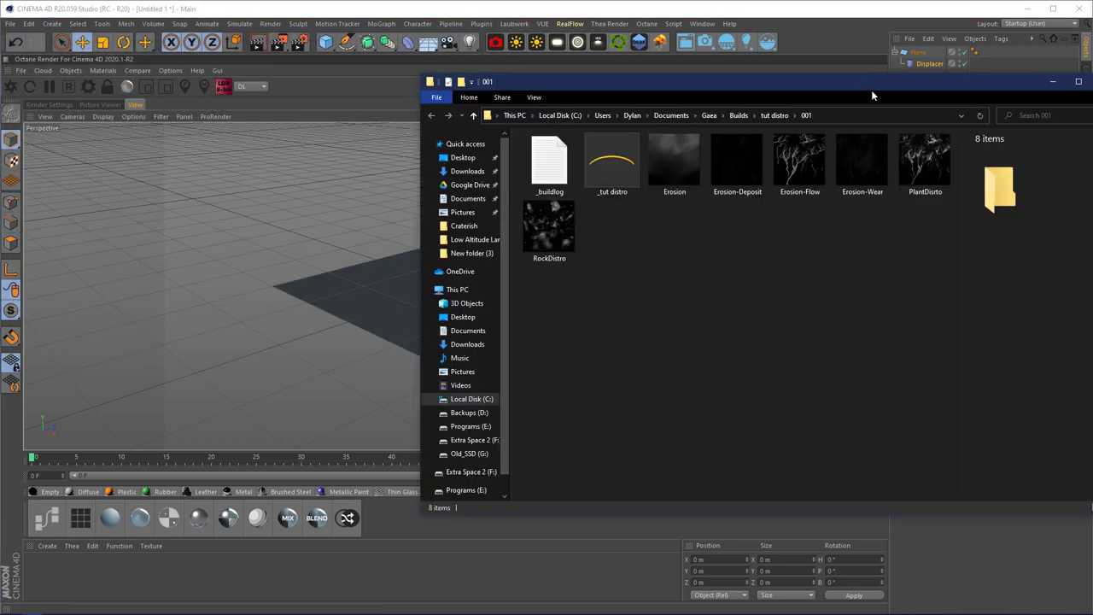
{"action": "left_click_drag", "start_coordinate": [871, 89], "coordinate": [1092, 470]}
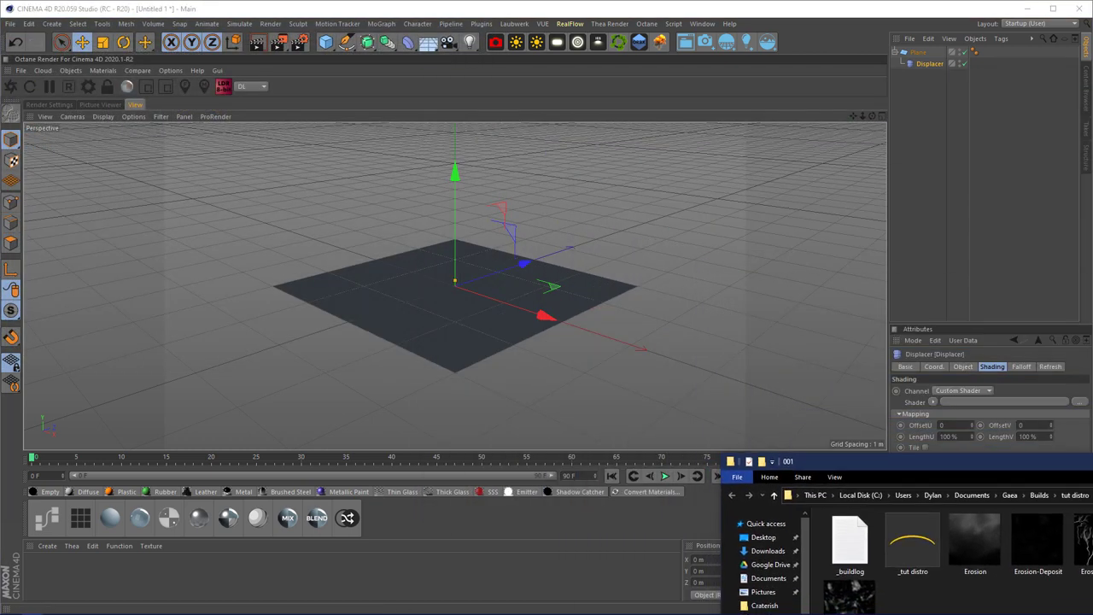
{"action": "left_click_drag", "start_coordinate": [975, 546], "coordinate": [971, 405]}
{"action": "left_click", "coordinate": [777, 352]}
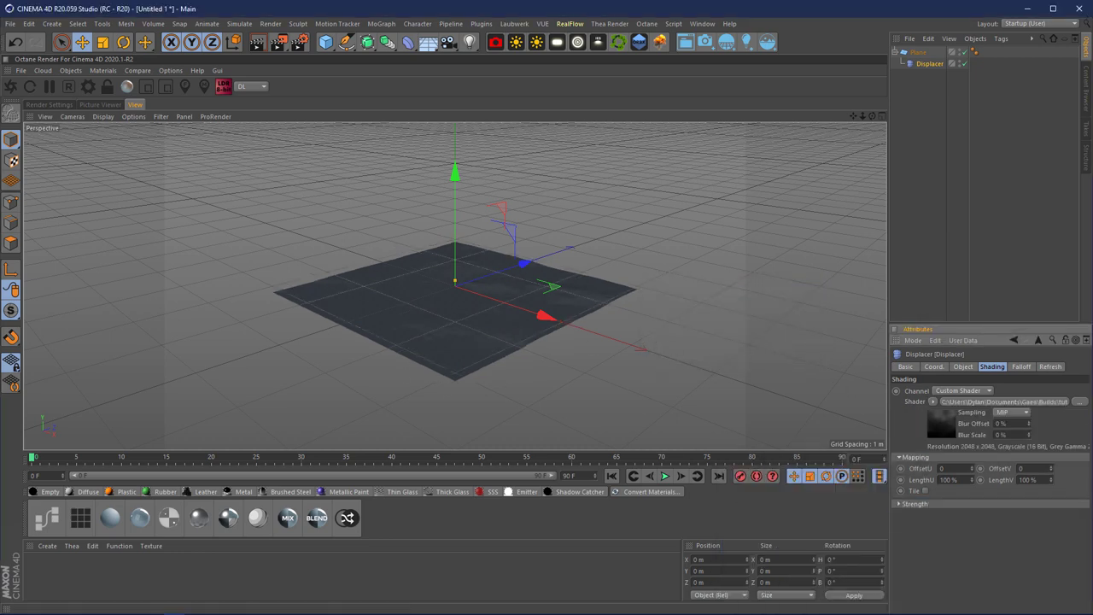
Step: Review the exported erosion, PlantDisrto and RockDistro maps in build folder 001, then return to the Cinema 4D scene
{"action": "key", "text": "alt+Tab"}
{"action": "left_click_drag", "start_coordinate": [788, 271], "coordinate": [577, 123]}
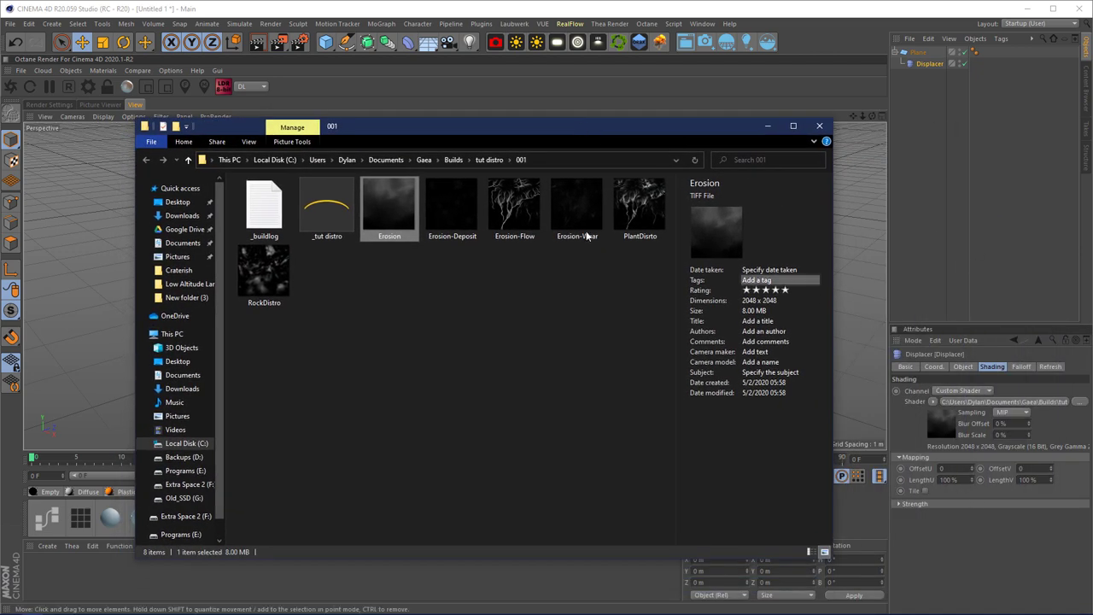
{"action": "left_click", "coordinate": [376, 410]}
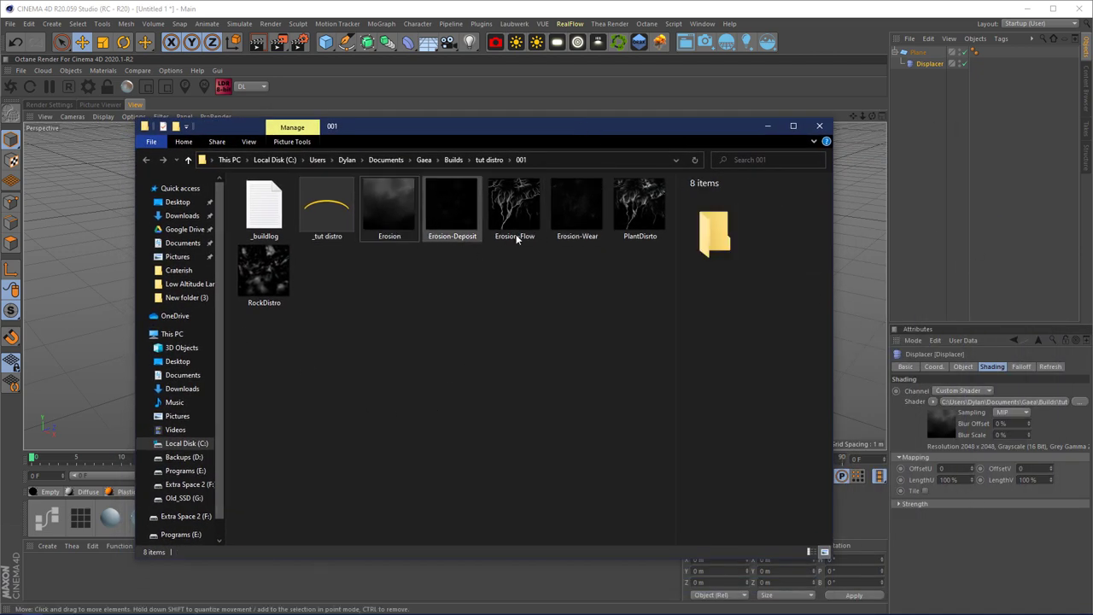
{"action": "left_click_drag", "start_coordinate": [475, 130], "coordinate": [630, 117]}
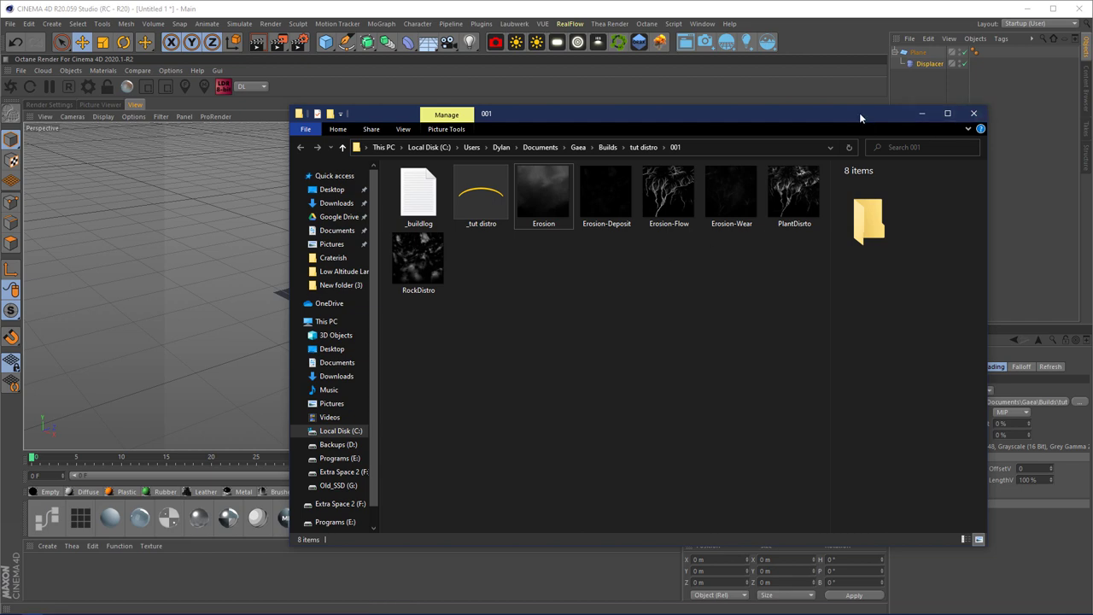
{"action": "left_click_drag", "start_coordinate": [725, 113], "coordinate": [1024, 337]}
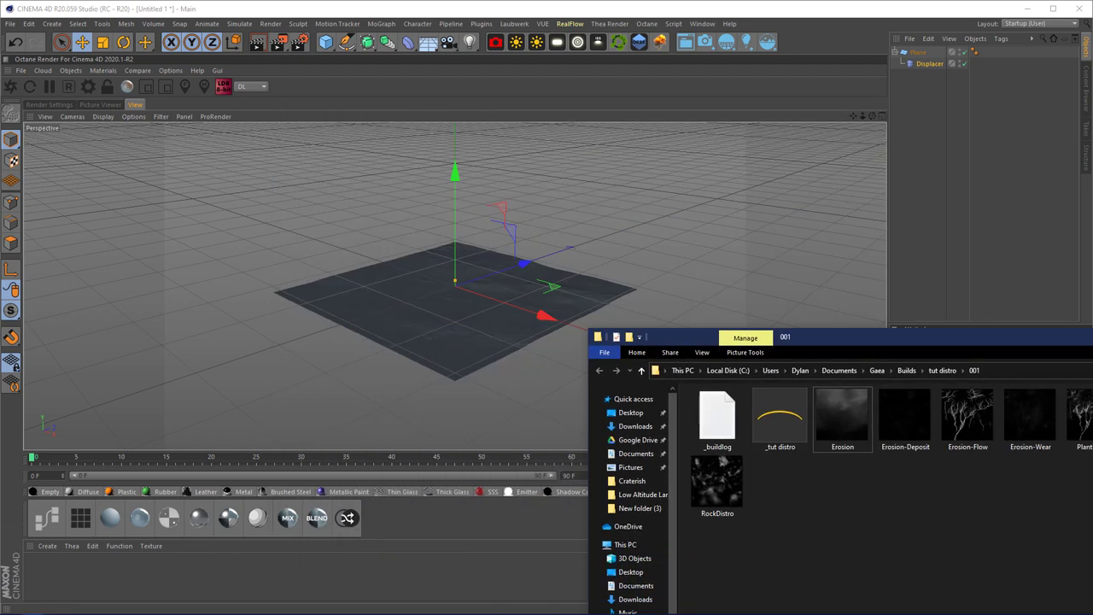
{"action": "key", "text": "alt+Tab"}
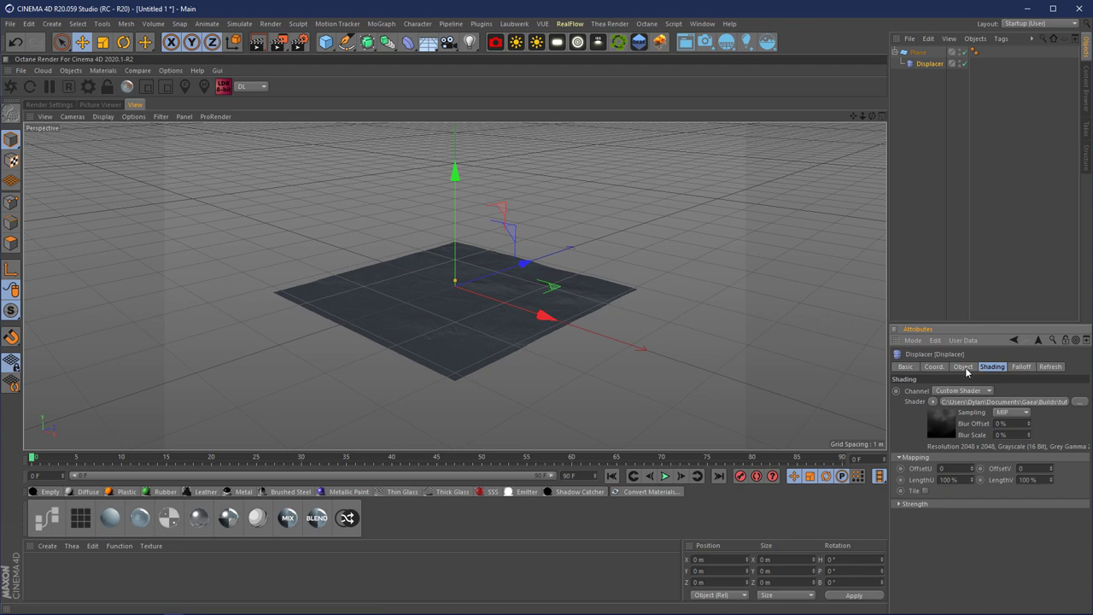
Step: Set the Displacer's height to 1.5 m and check the resulting terrain in the perspective view
{"action": "left_click", "coordinate": [963, 366]}
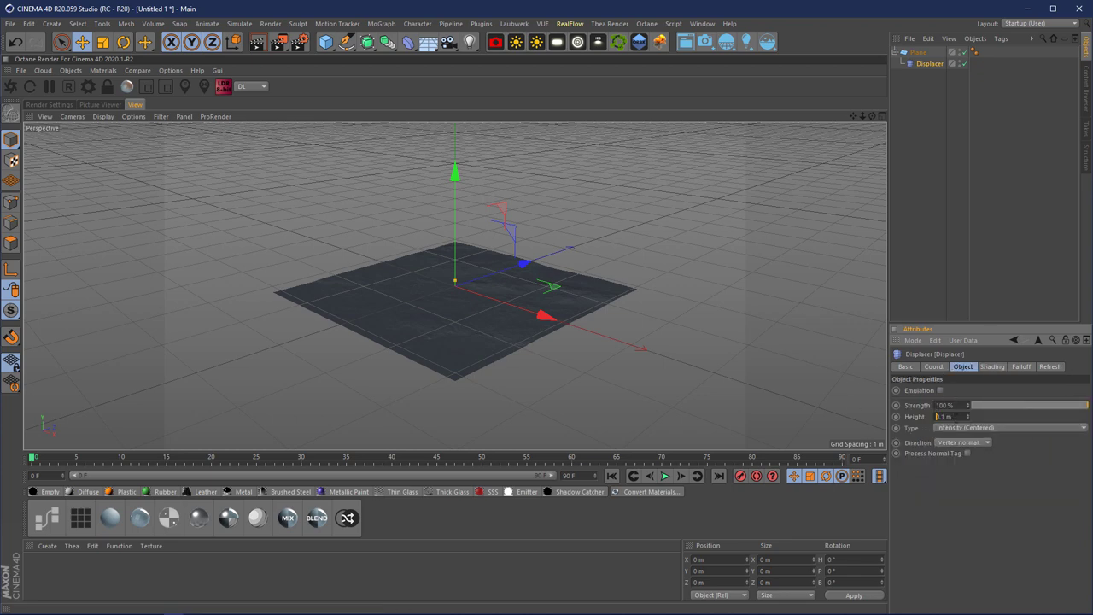
{"action": "type", "text": "1.5"}
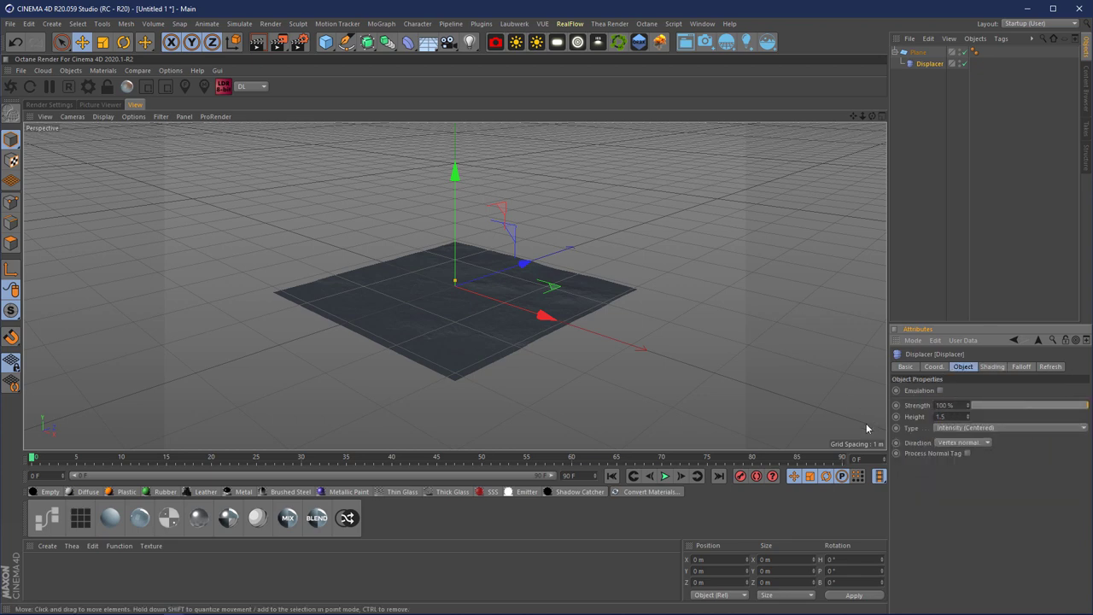
{"action": "left_click", "coordinate": [954, 506]}
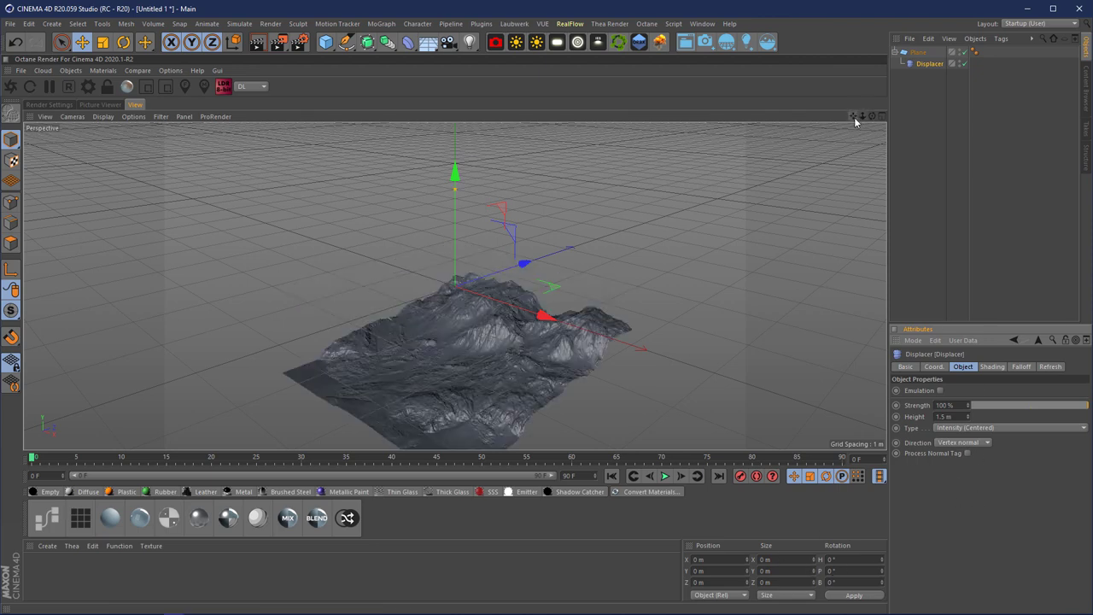
{"action": "mouse_move", "coordinate": [855, 121]}
{"action": "left_mouse_down"}
{"action": "mouse_move", "coordinate": [828, 135]}
{"action": "mouse_move", "coordinate": [871, 114]}
{"action": "mouse_move", "coordinate": [851, 117]}
{"action": "left_mouse_up"}
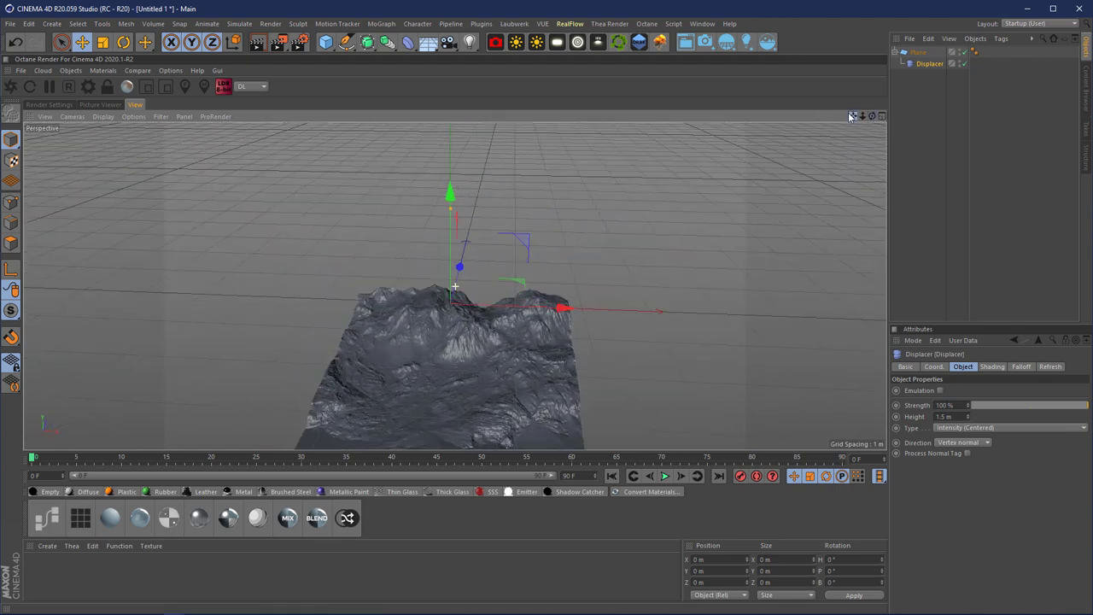
Step: Raise the plane together with its Displacer to about 1.49 m in Y
{"action": "mouse_move", "coordinate": [449, 193]}
{"action": "left_mouse_down"}
{"action": "mouse_move", "coordinate": [450, 124]}
{"action": "mouse_move", "coordinate": [450, 200]}
{"action": "left_mouse_up"}
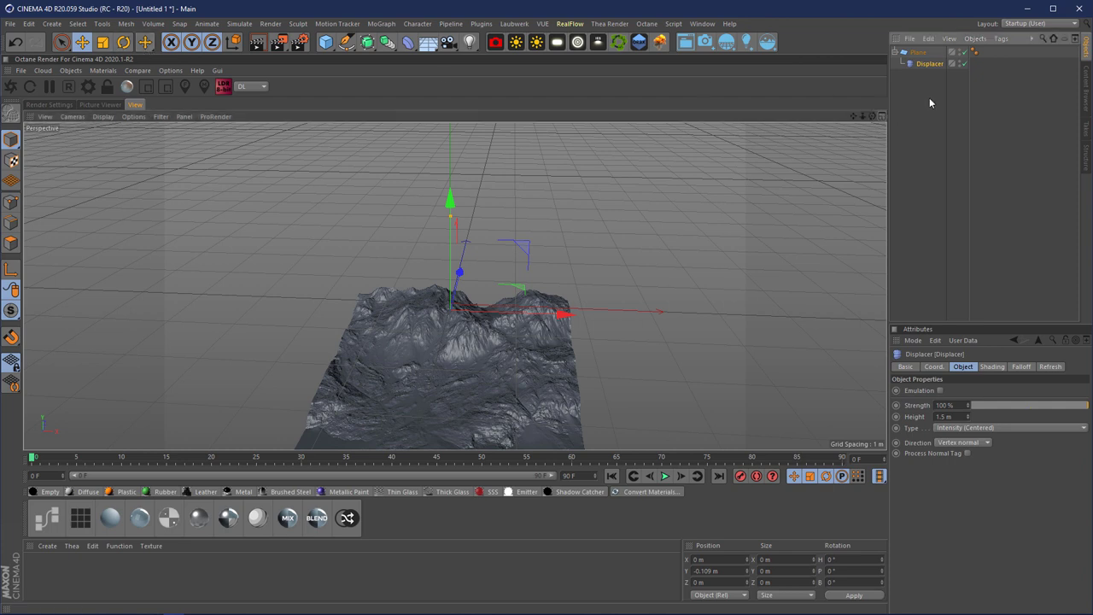
{"action": "left_click", "coordinate": [918, 52]}
{"action": "left_click_drag", "start_coordinate": [450, 195], "coordinate": [451, 144]}
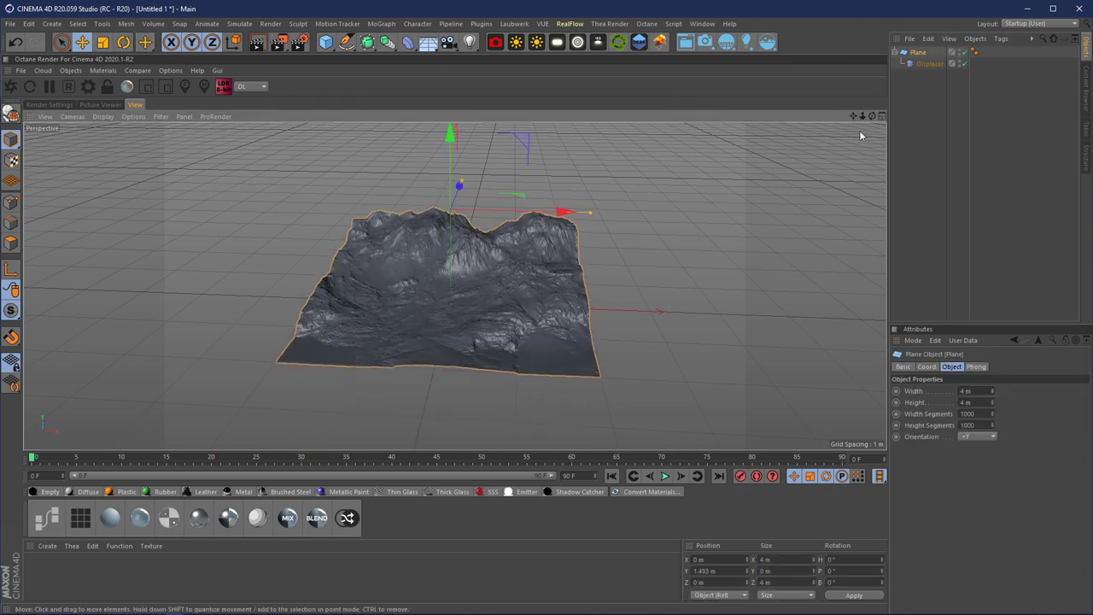
{"action": "left_click_drag", "start_coordinate": [871, 115], "coordinate": [523, 397]}
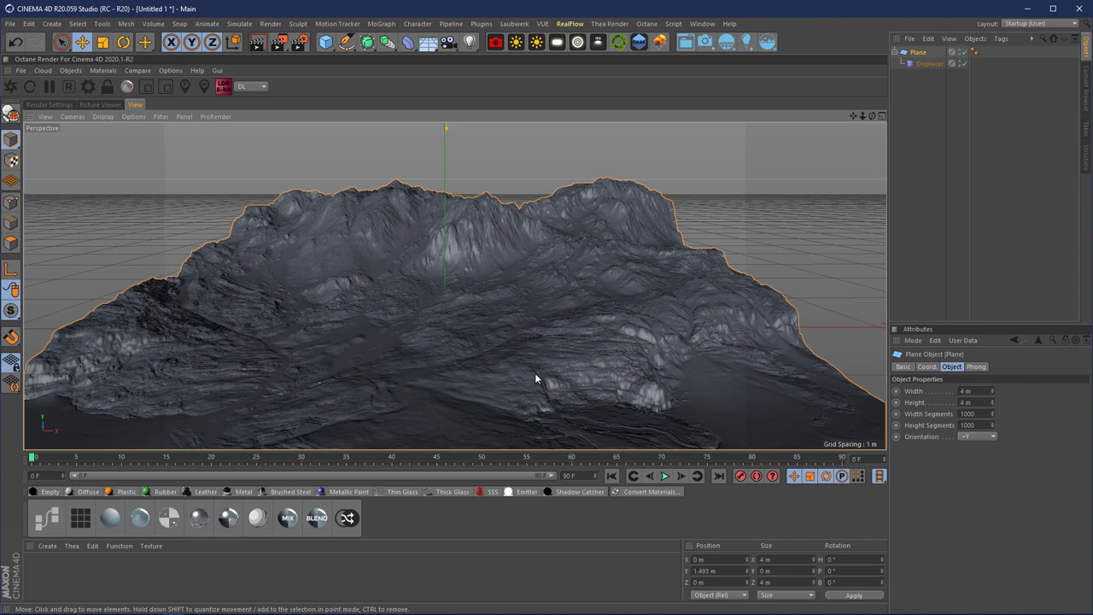
Step: Bake the displaced plane into a separate polygon object using Current State to Object
{"action": "left_click", "coordinate": [909, 128]}
{"action": "left_click", "coordinate": [919, 53]}
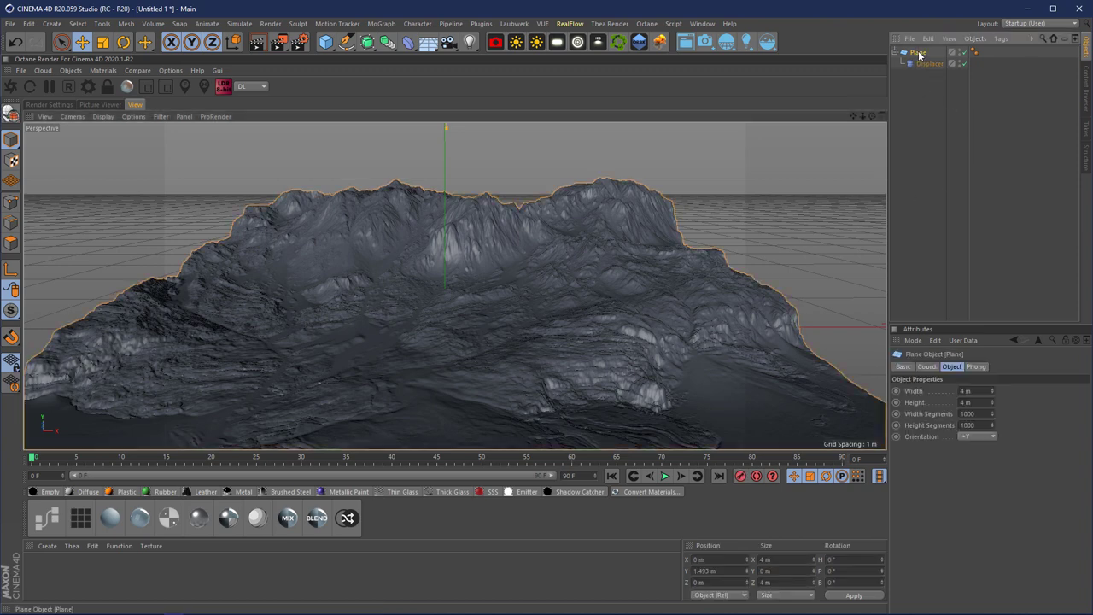
{"action": "right_click", "coordinate": [919, 53]}
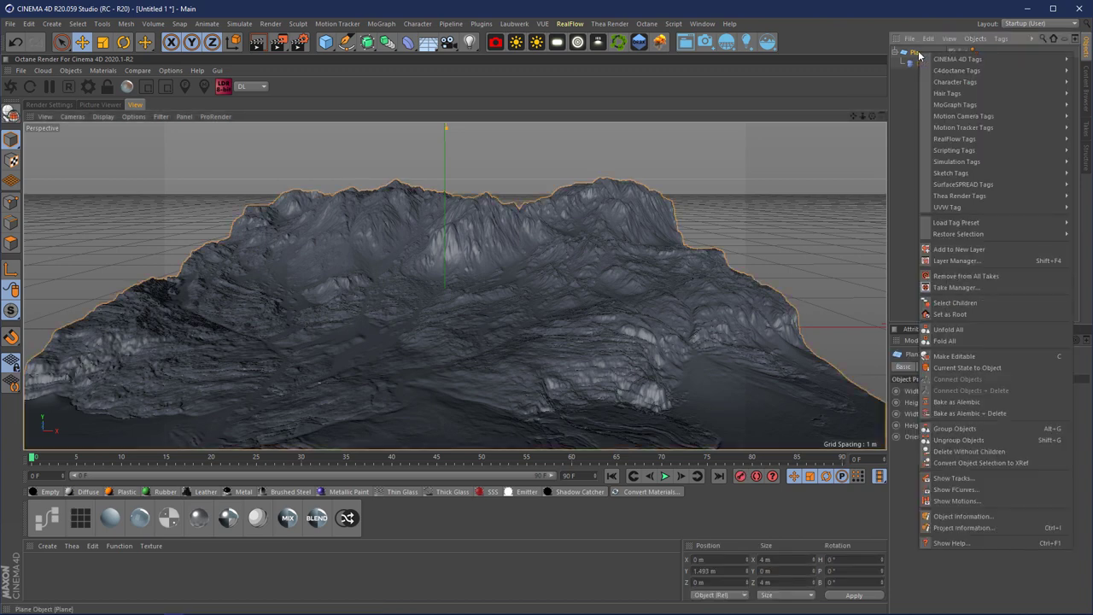
{"action": "left_click", "coordinate": [990, 367]}
{"action": "left_click", "coordinate": [928, 114]}
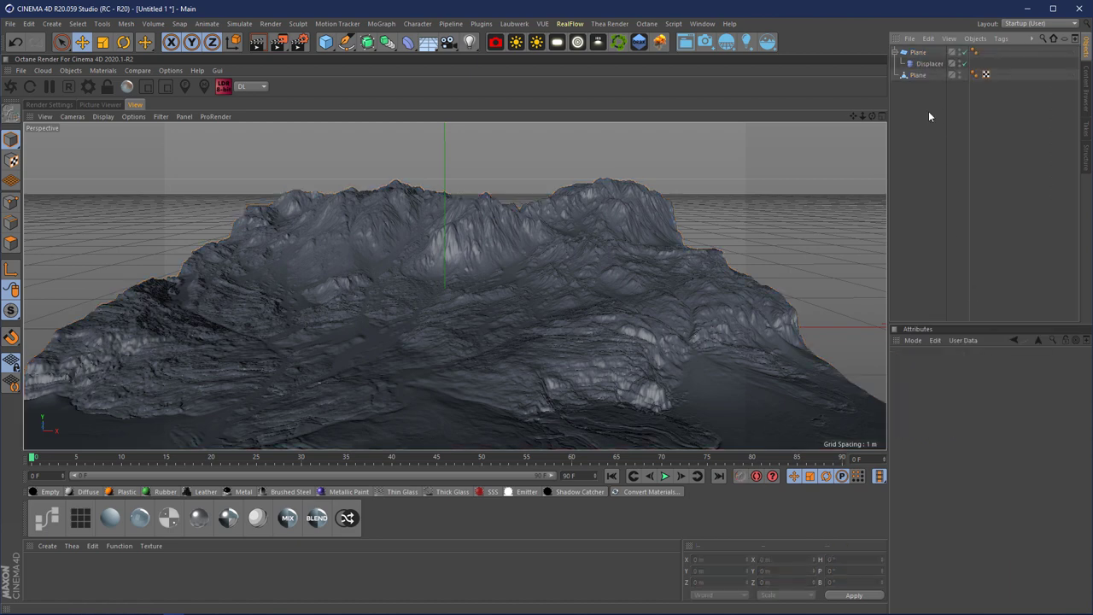
Step: Collapse the original plane's hierarchy, place it below the baked polygon plane and disable it
{"action": "left_click", "coordinate": [895, 52]}
{"action": "mouse_move", "coordinate": [918, 63]}
{"action": "left_mouse_down"}
{"action": "mouse_move", "coordinate": [914, 74]}
{"action": "mouse_move", "coordinate": [915, 50]}
{"action": "left_mouse_up"}
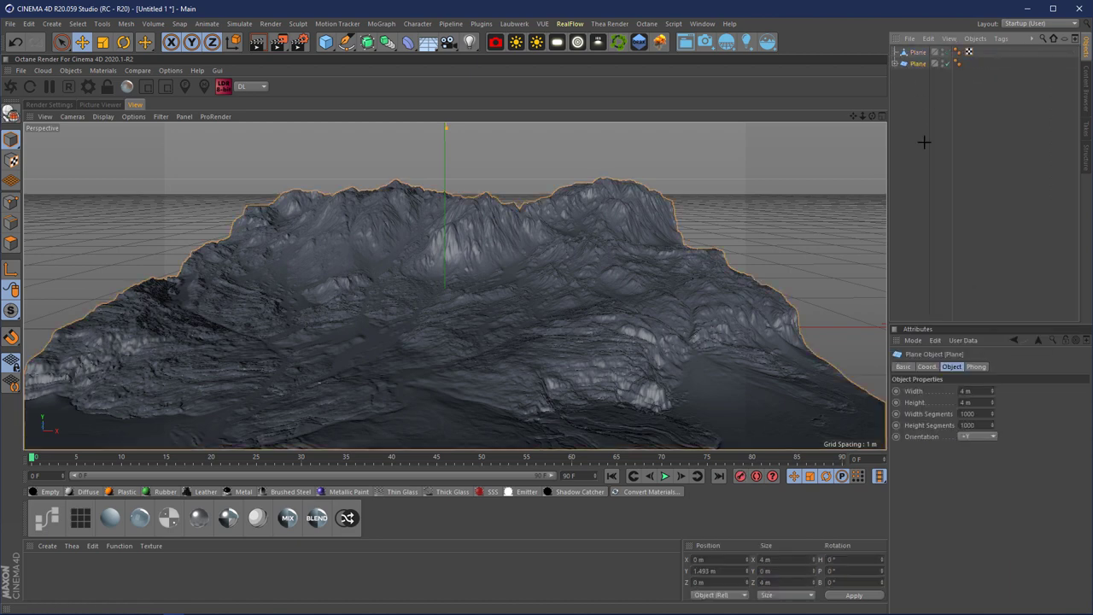
{"action": "left_click", "coordinate": [946, 72]}
{"action": "left_click", "coordinate": [946, 64]}
{"action": "left_click", "coordinate": [720, 331]}
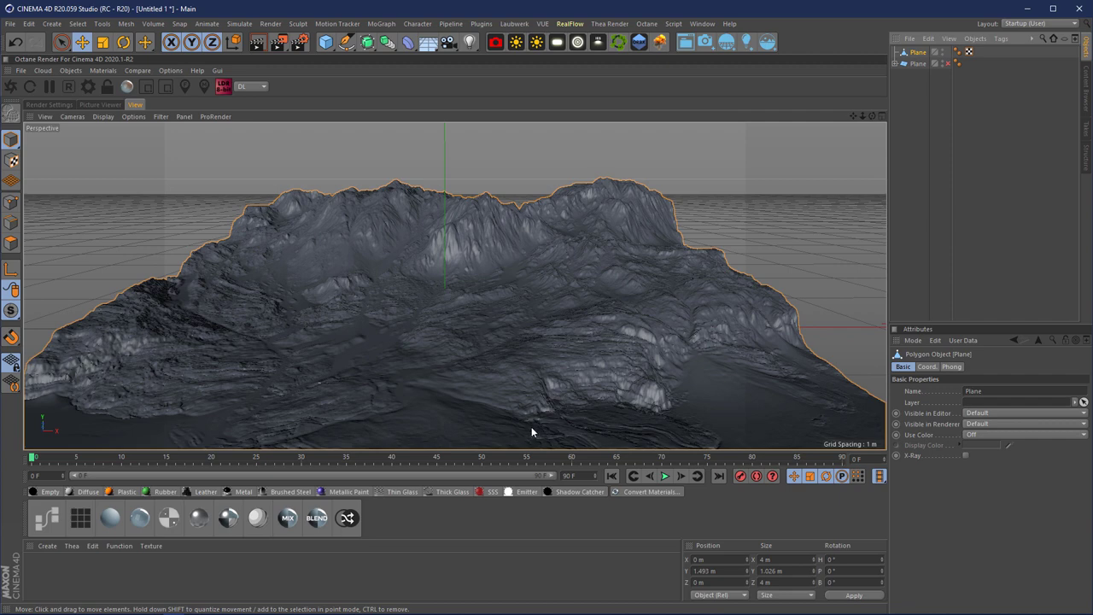
Step: Add an Octane Scatter object, set its distribution to Surface and assign the baked polygon plane as the surface
{"action": "left_click", "coordinate": [618, 42]}
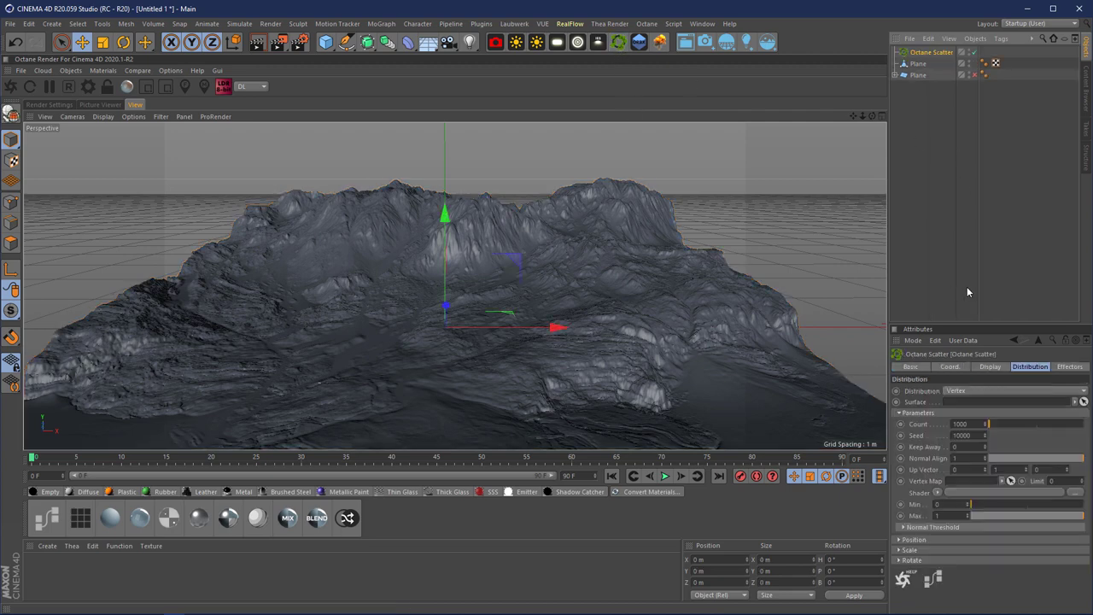
{"action": "left_click", "coordinate": [969, 391]}
{"action": "left_click", "coordinate": [965, 415]}
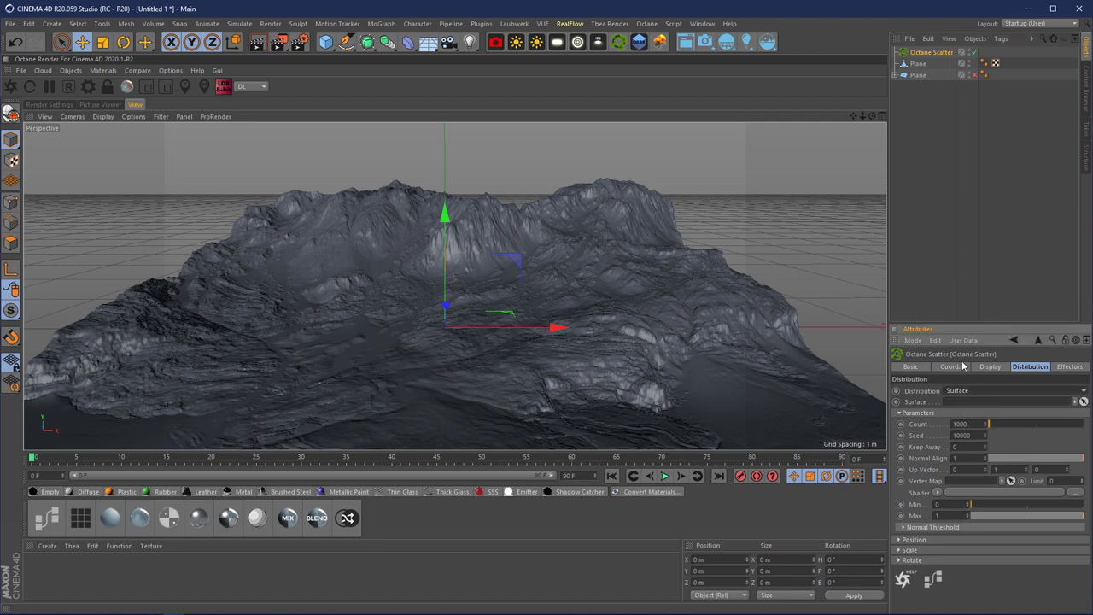
{"action": "left_click_drag", "start_coordinate": [918, 64], "coordinate": [974, 402]}
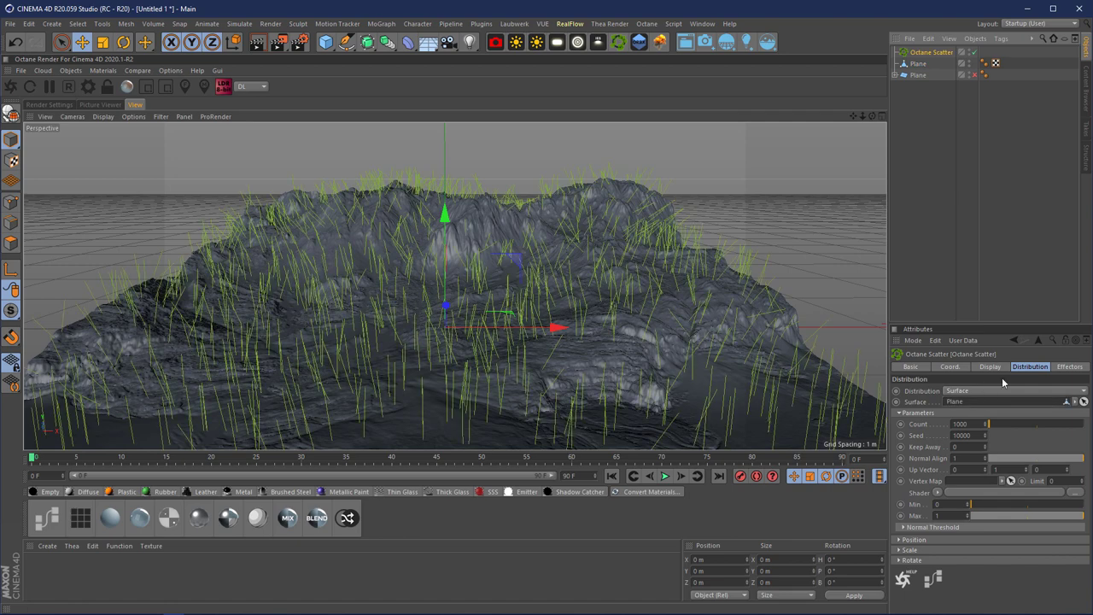
Step: Set the scatter's Normal Align to 0.04 and inspect the instance directions across the terrain
{"action": "left_click_drag", "start_coordinate": [1077, 458], "coordinate": [992, 466]}
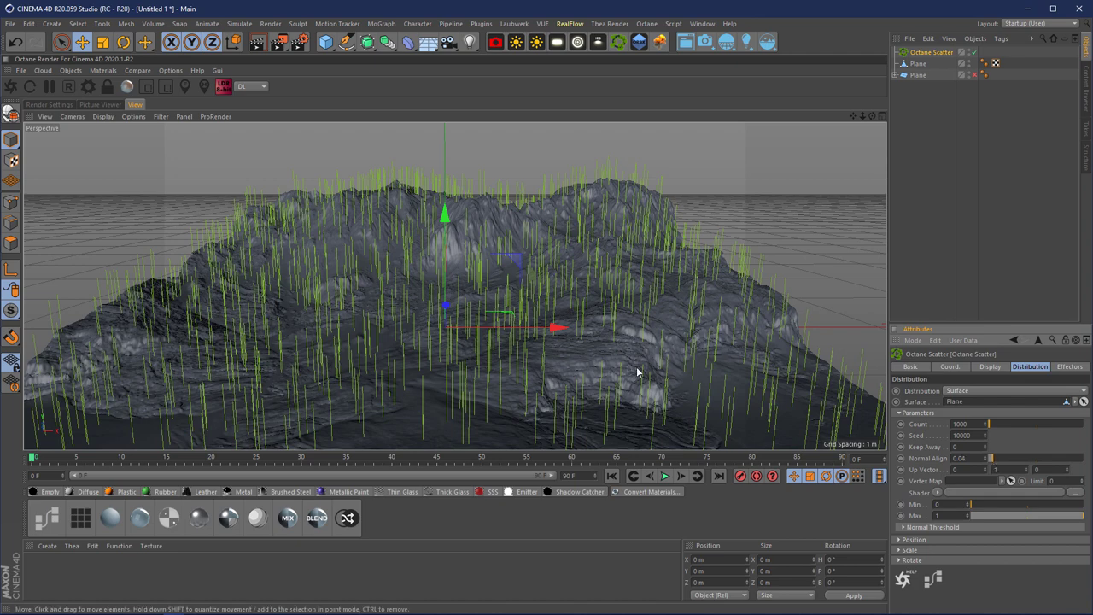
{"action": "left_click_drag", "start_coordinate": [603, 325], "coordinate": [608, 354]}
{"action": "left_click", "coordinate": [935, 216]}
{"action": "left_click", "coordinate": [658, 293]}
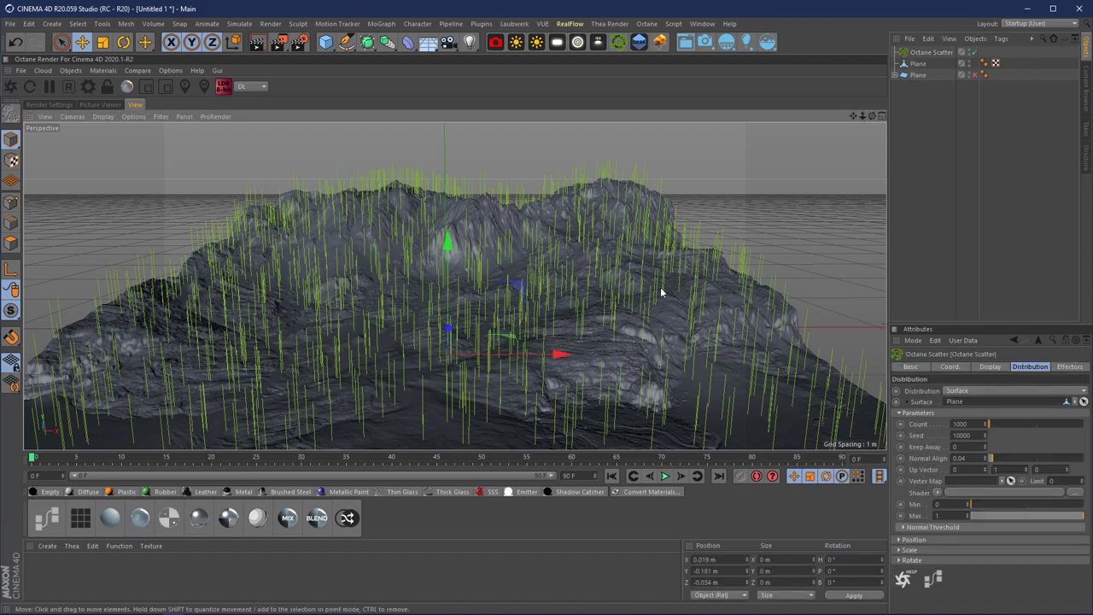
{"action": "left_click", "coordinate": [824, 203]}
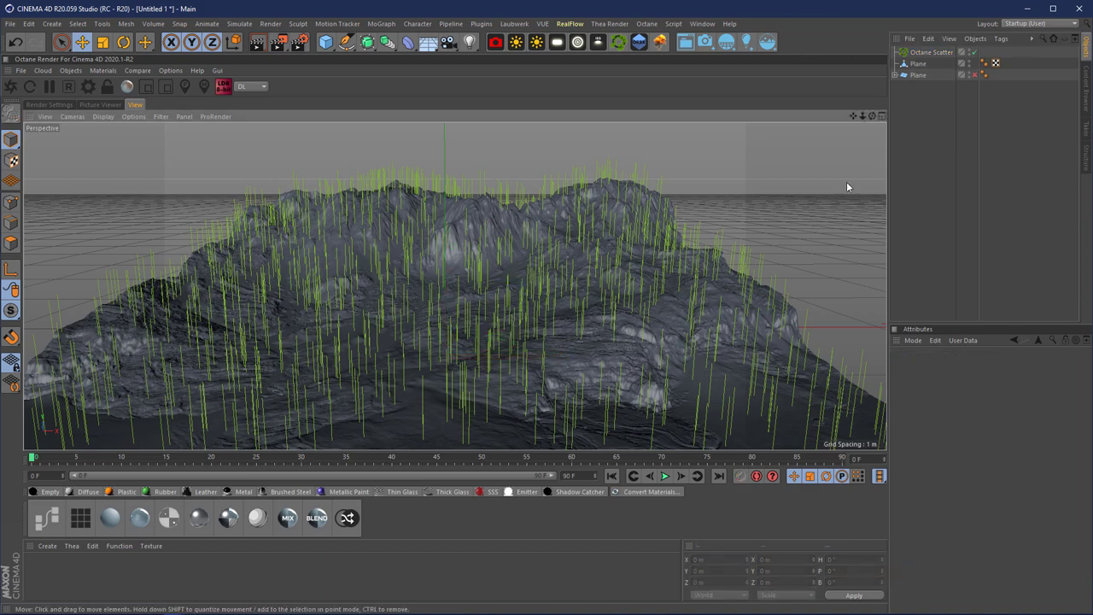
{"action": "left_click_drag", "start_coordinate": [798, 226], "coordinate": [767, 247], "text": "alt"}
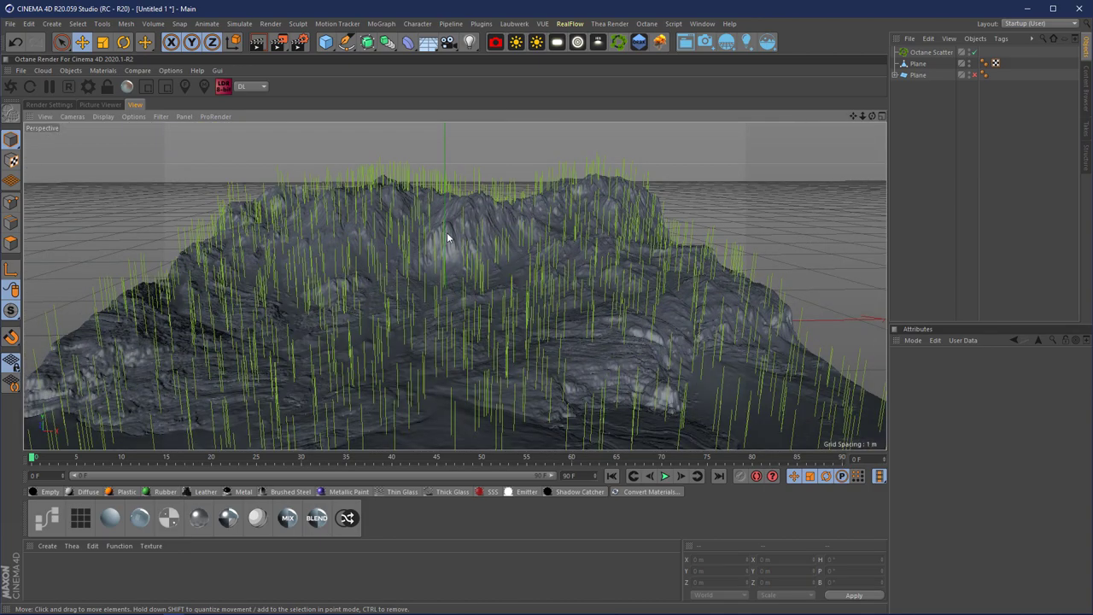
{"action": "left_click_drag", "start_coordinate": [654, 283], "coordinate": [768, 233], "text": "alt"}
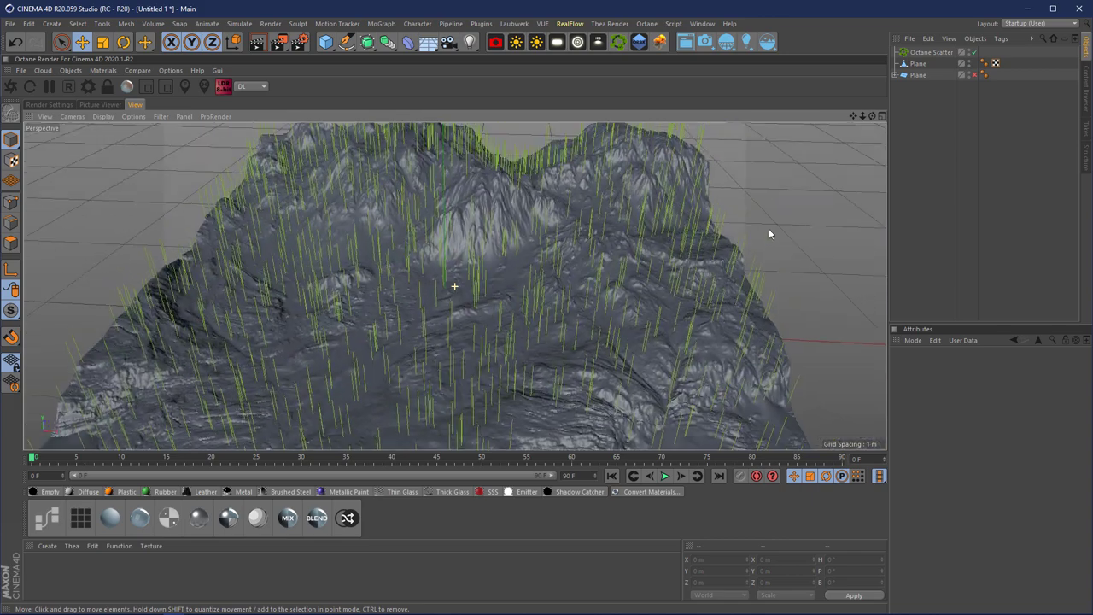
Step: Assign a c4doctane ImageTexture as the Octane Scatter's distribution shader and open the texture's settings
{"action": "left_click", "coordinate": [930, 52]}
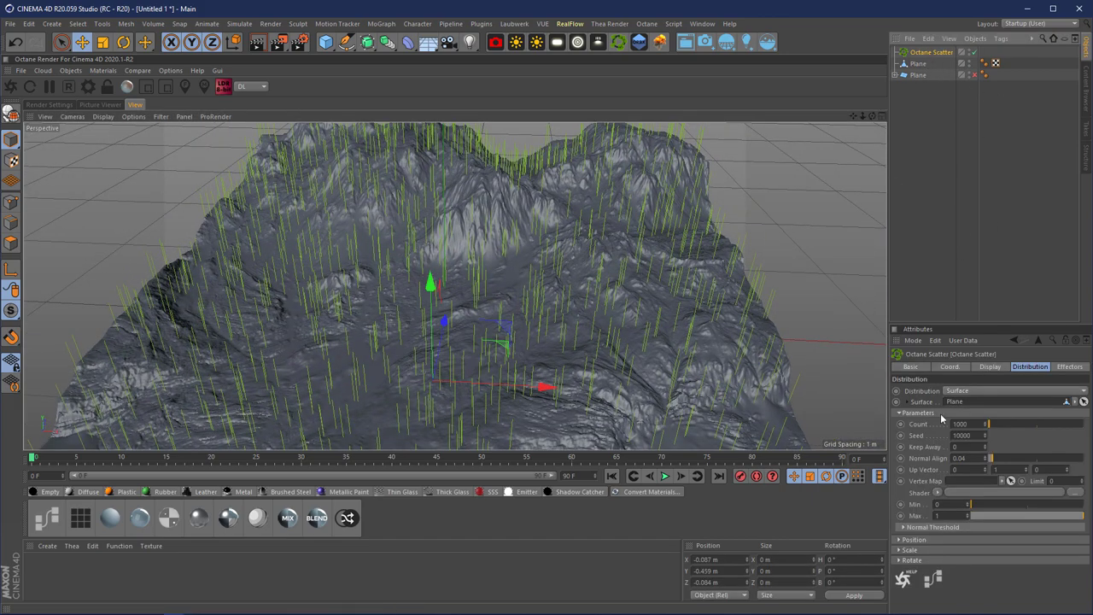
{"action": "left_click", "coordinate": [937, 496]}
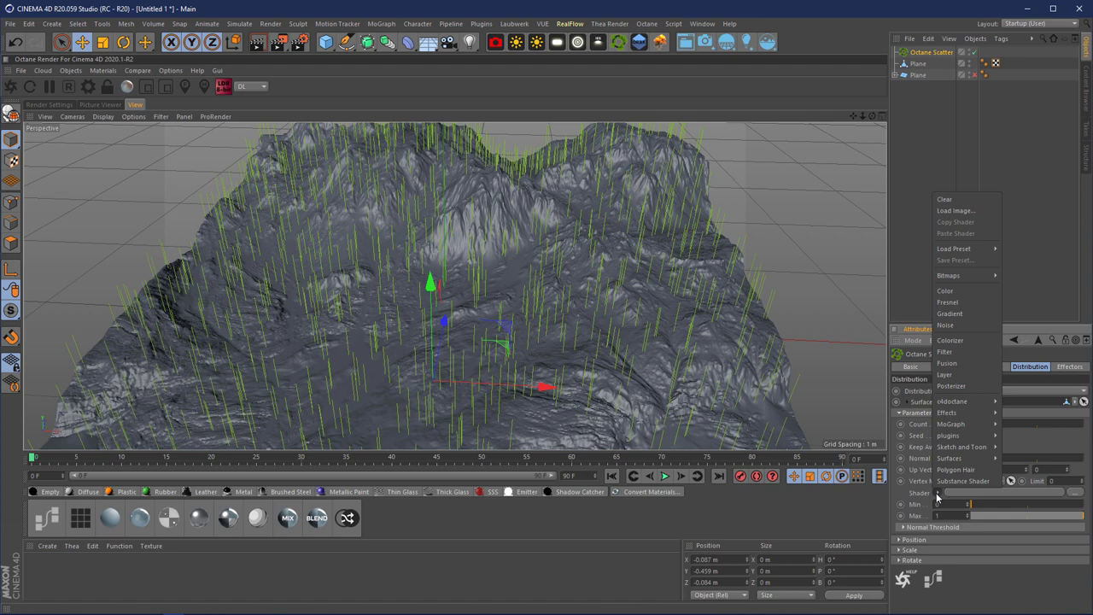
{"action": "mouse_move", "coordinate": [960, 429]}
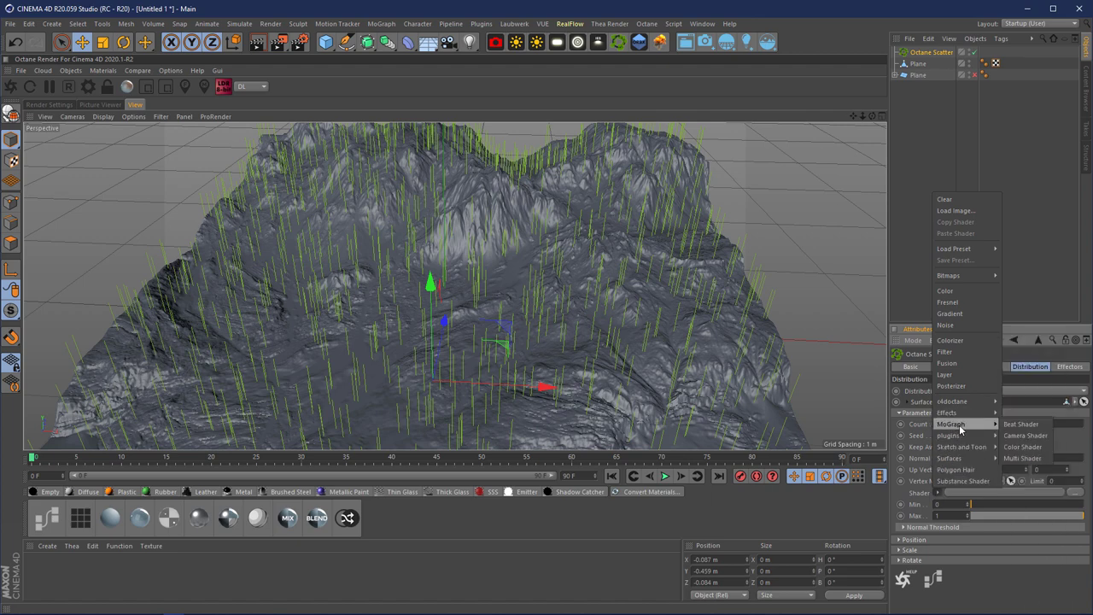
{"action": "mouse_move", "coordinate": [970, 401]}
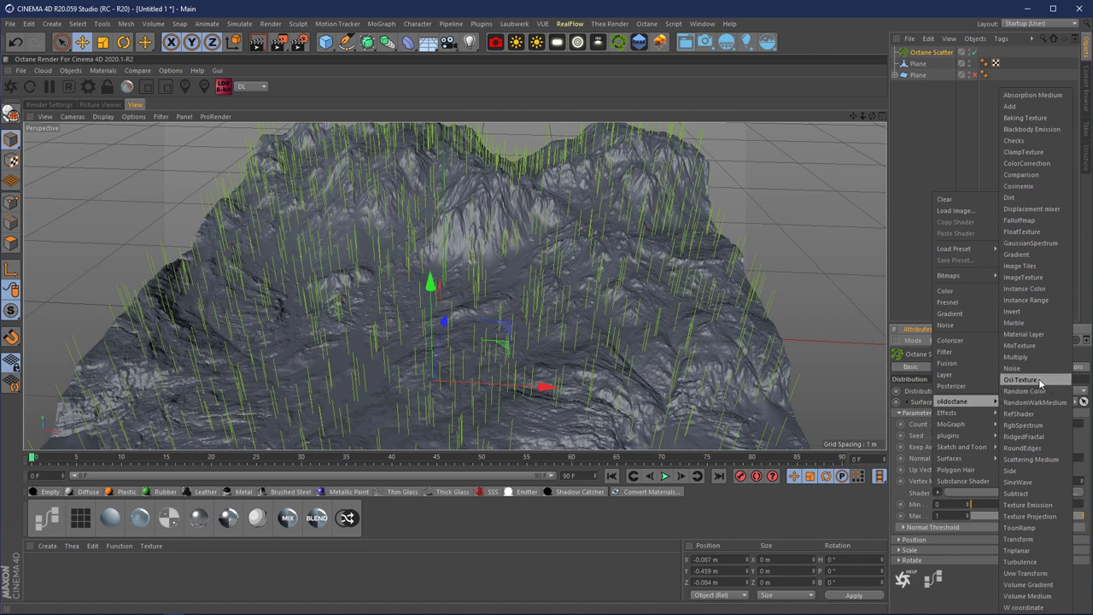
{"action": "left_click", "coordinate": [1057, 278]}
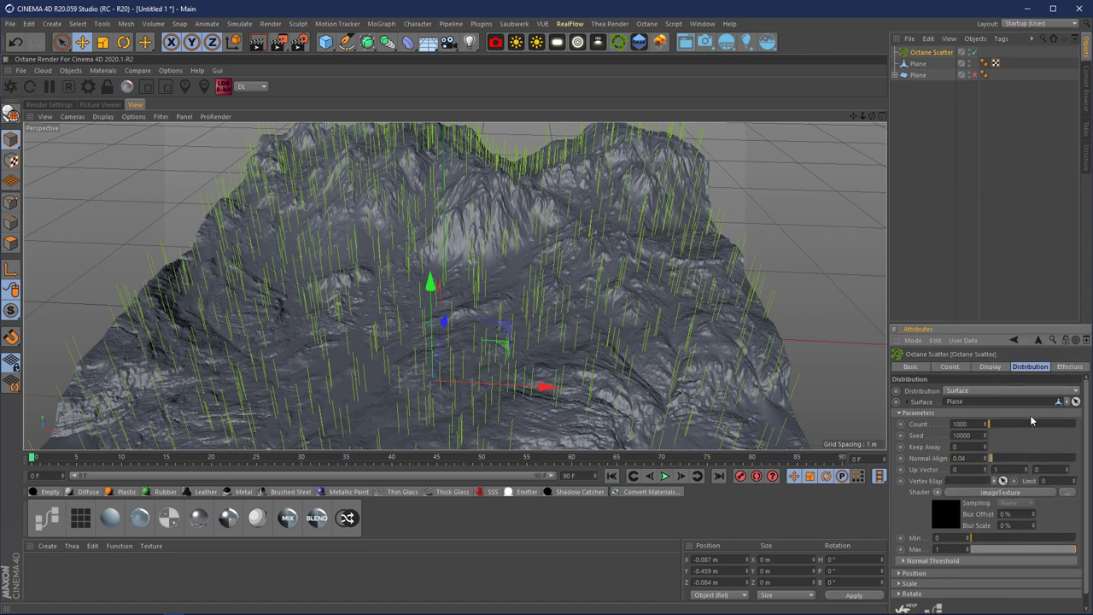
{"action": "left_click", "coordinate": [1032, 494]}
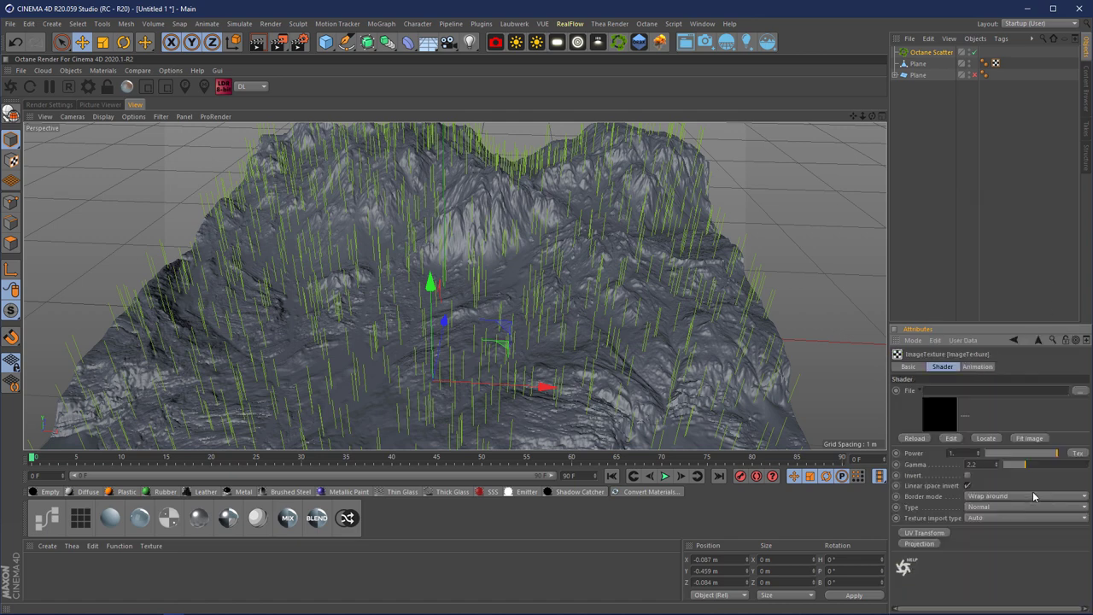
Step: Load the RockDistro mask from the Gaea build folder 001 into the ImageTexture without copying it to the project location
{"action": "left_click", "coordinate": [1079, 390]}
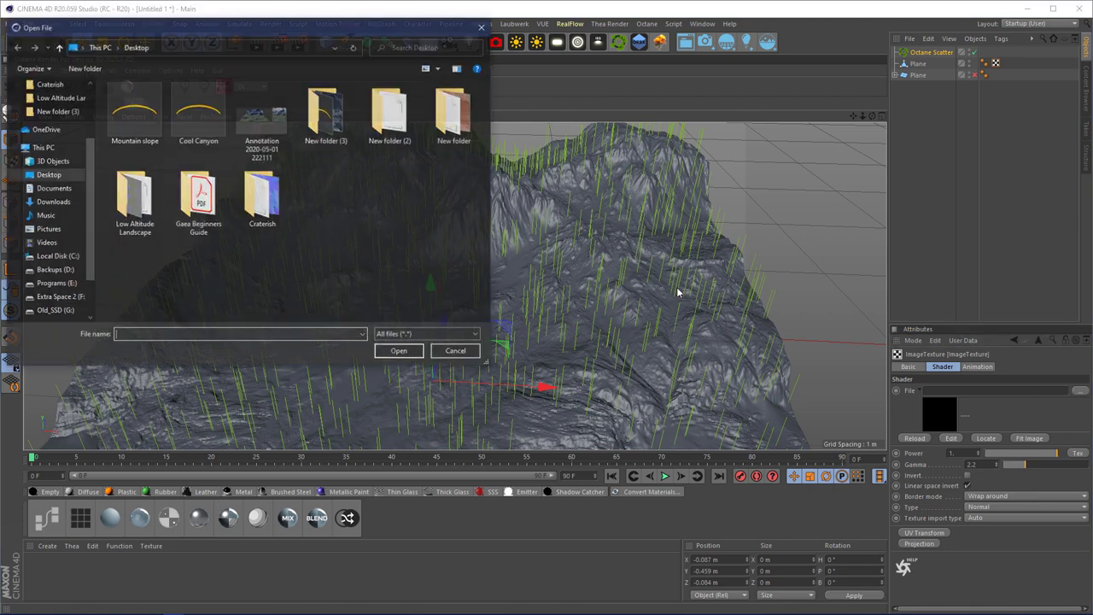
{"action": "double_click", "coordinate": [331, 128]}
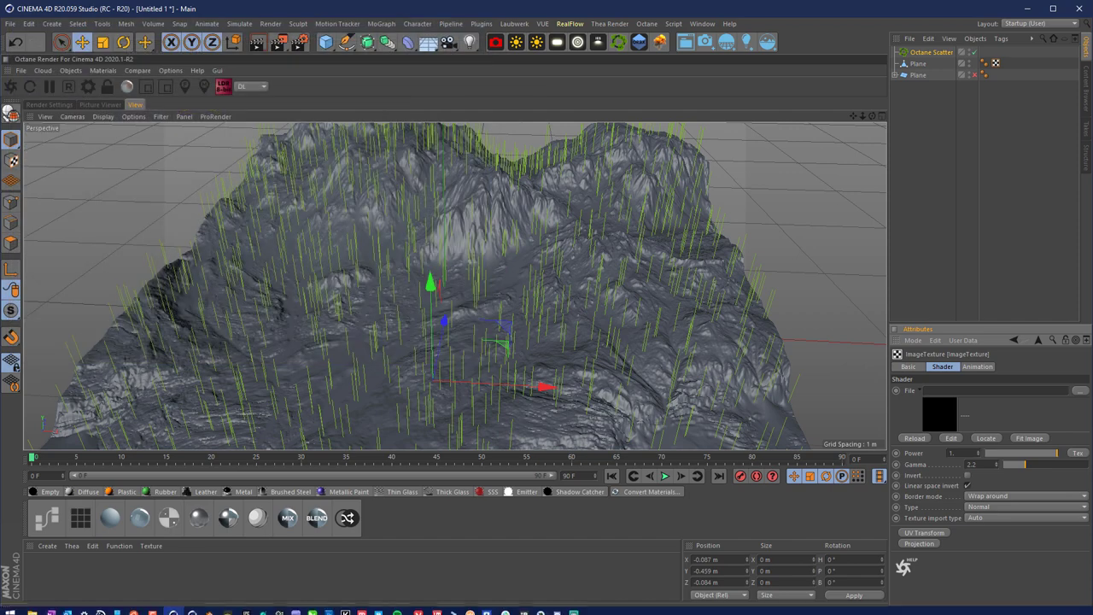
{"action": "left_click", "coordinate": [31, 606]}
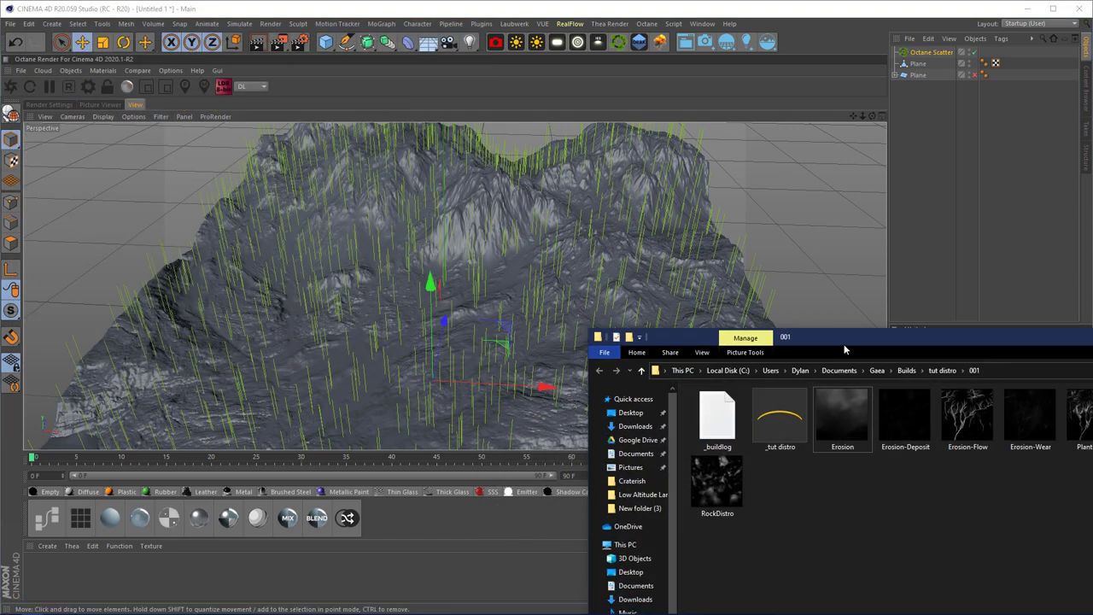
{"action": "left_click_drag", "start_coordinate": [844, 344], "coordinate": [343, 143]}
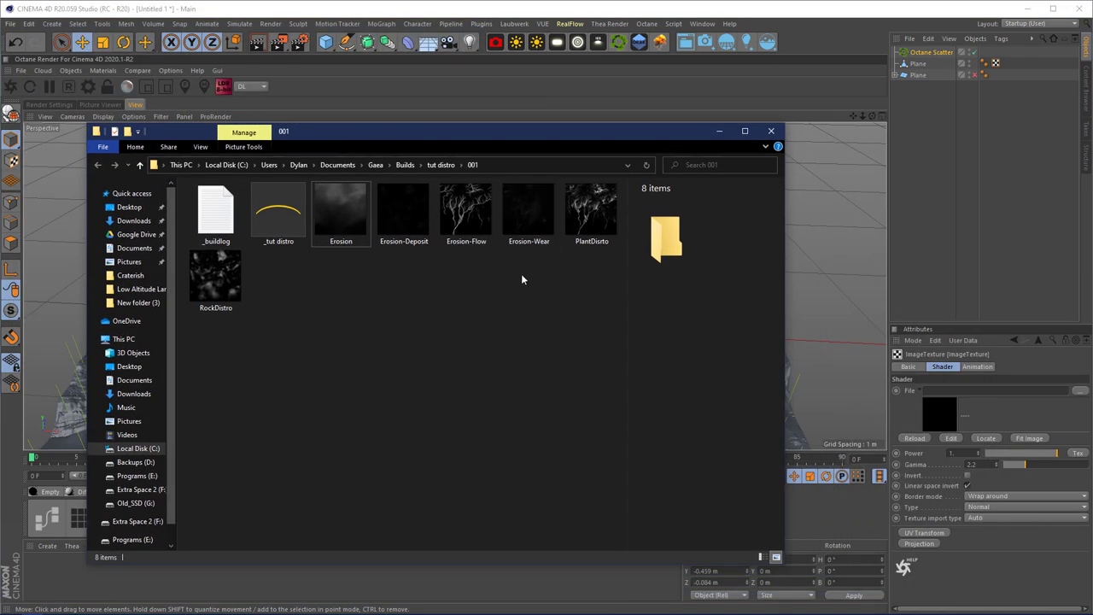
{"action": "left_click_drag", "start_coordinate": [216, 282], "coordinate": [991, 391]}
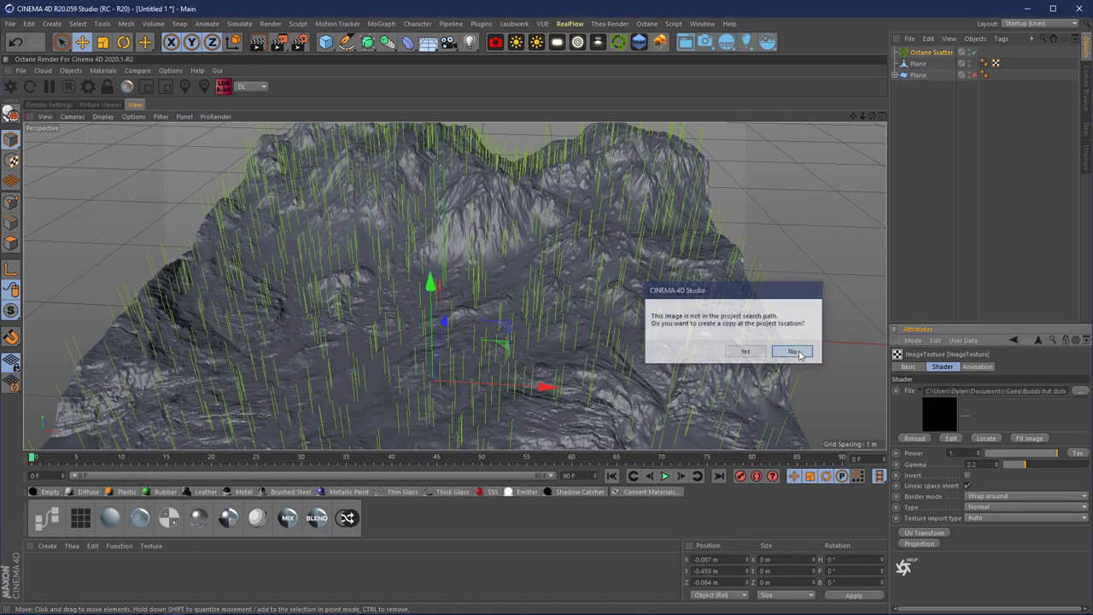
{"action": "left_click", "coordinate": [793, 351]}
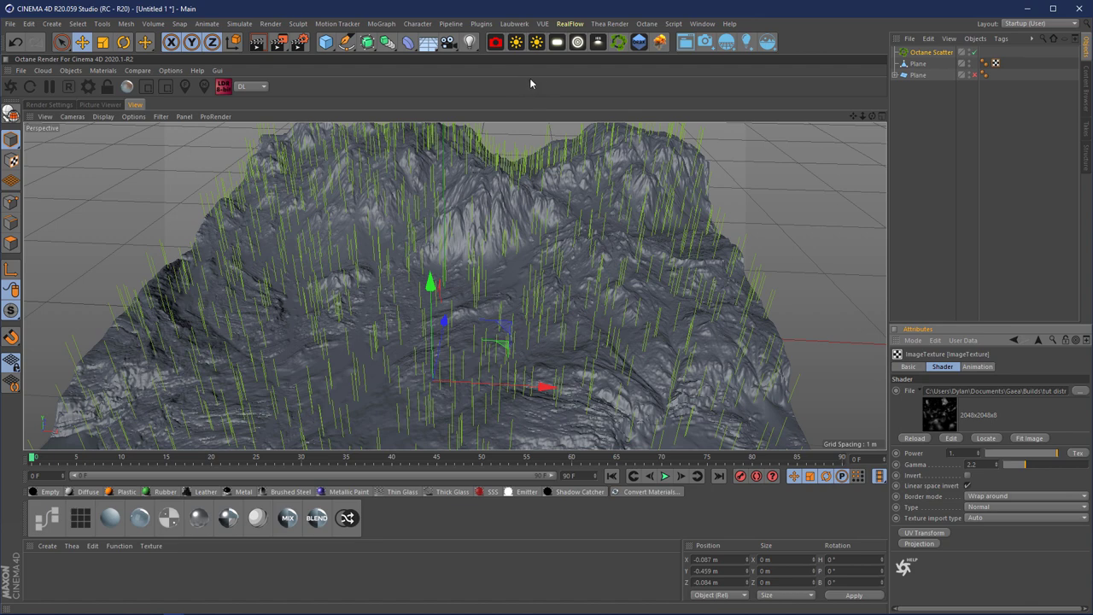
Step: Create a Forester Rock object from the Forester plugin and show its rock parameters
{"action": "left_click", "coordinate": [481, 23]}
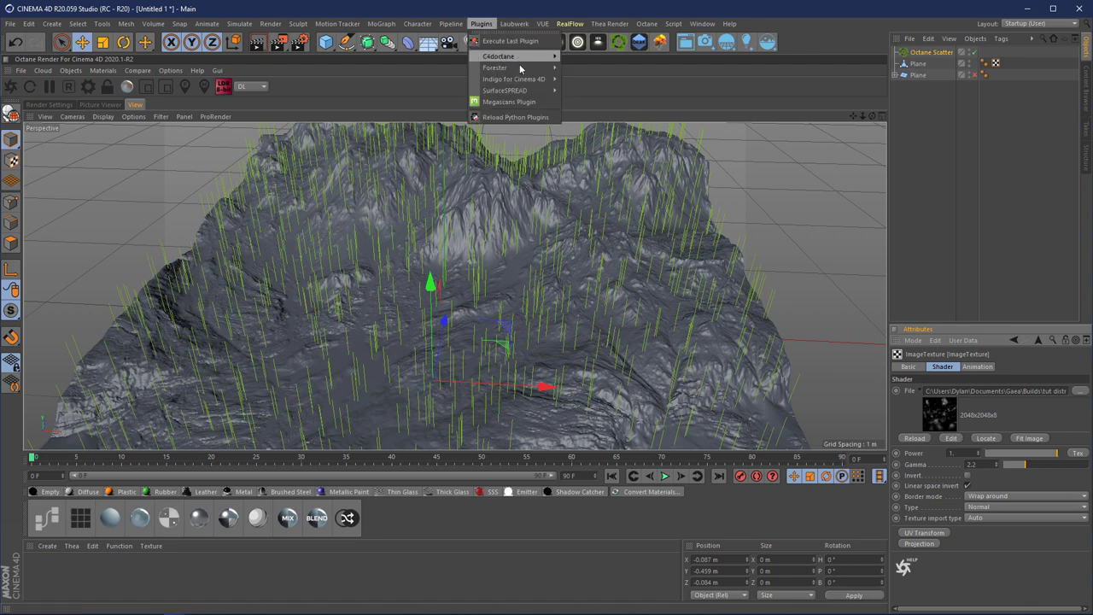
{"action": "mouse_move", "coordinate": [520, 68]}
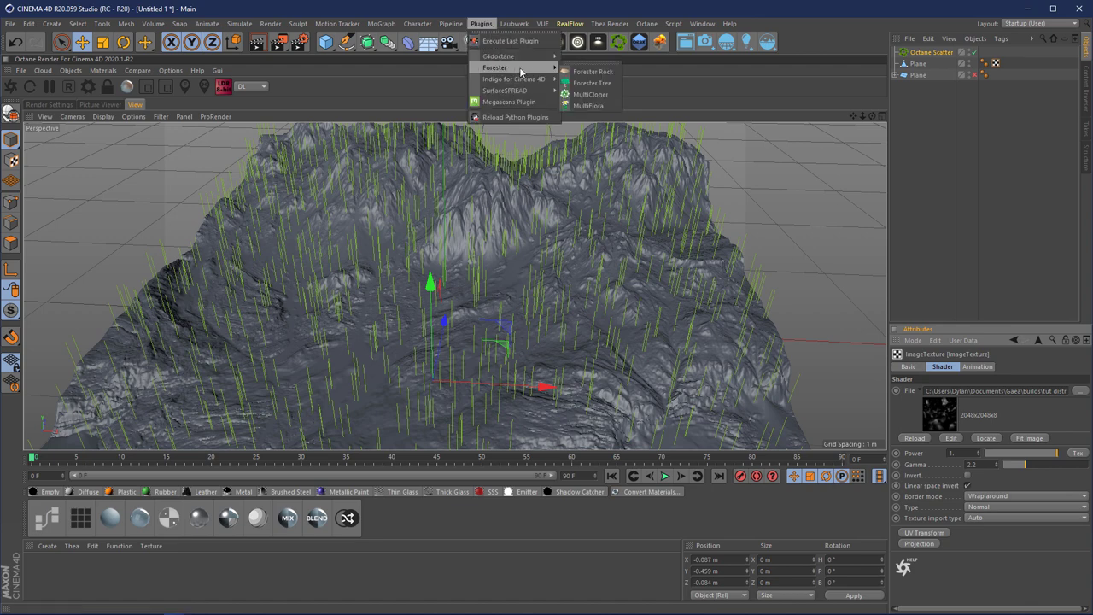
{"action": "left_click", "coordinate": [589, 72]}
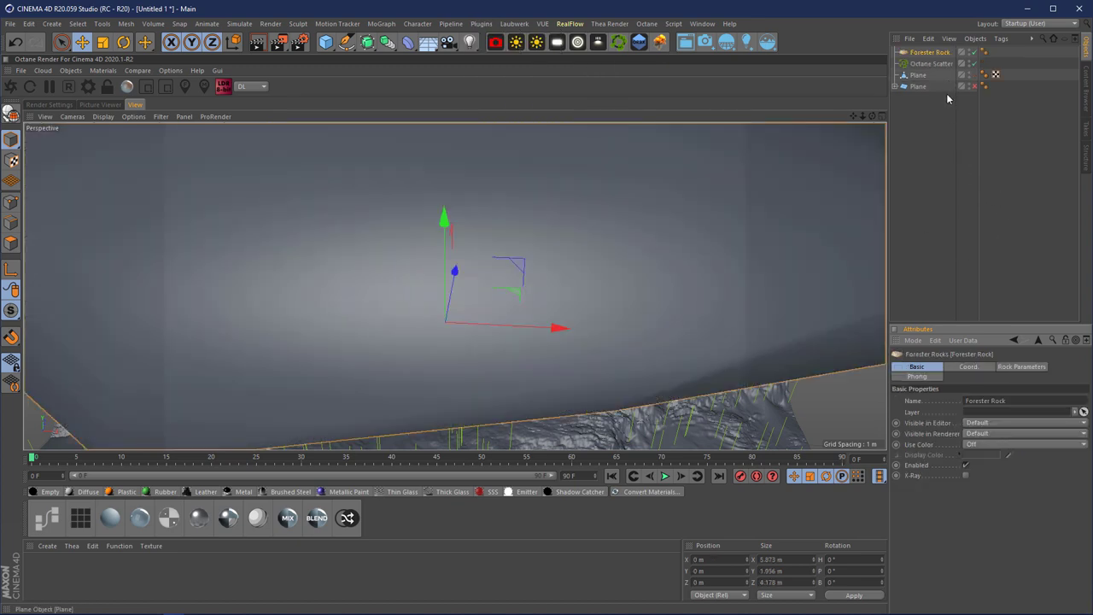
{"action": "left_click", "coordinate": [945, 97]}
{"action": "left_click", "coordinate": [939, 53]}
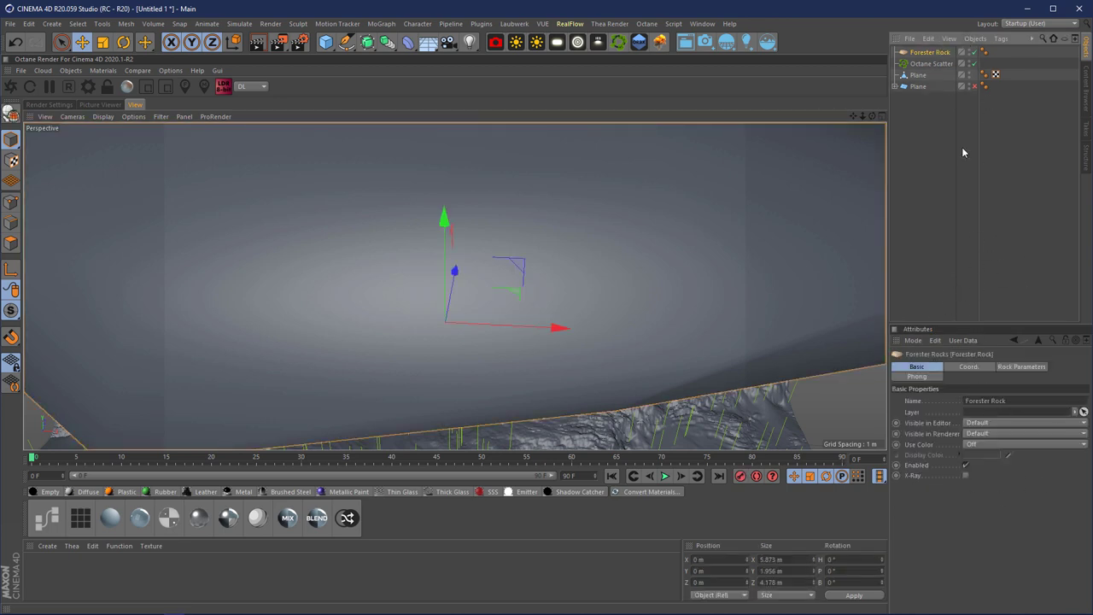
{"action": "left_click", "coordinate": [1016, 367]}
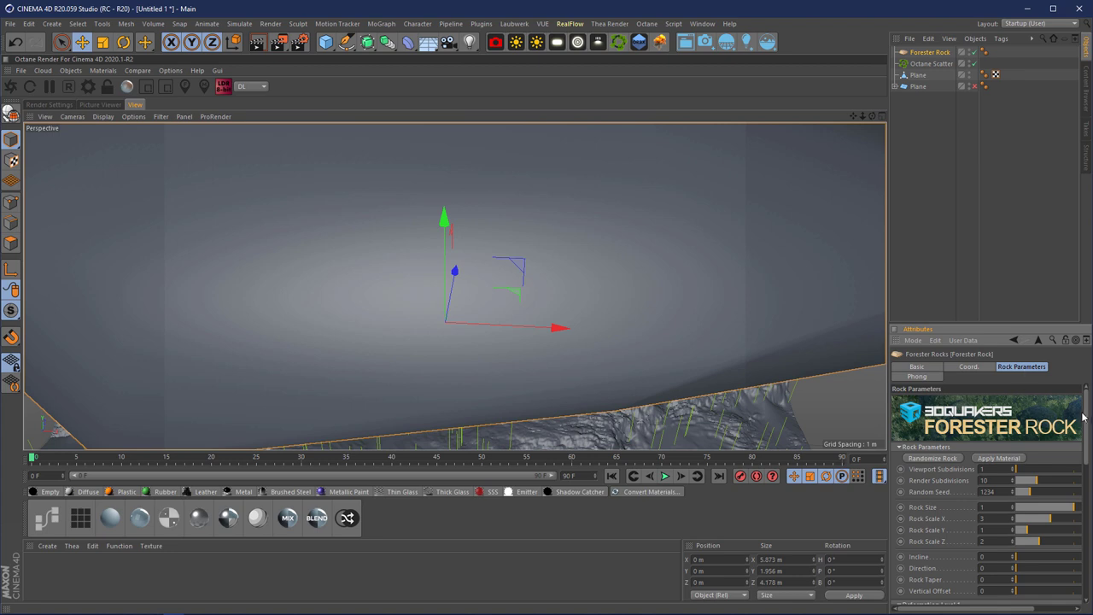
{"action": "mouse_move", "coordinate": [1088, 415]}
{"action": "left_mouse_down"}
{"action": "mouse_move", "coordinate": [1089, 430]}
{"action": "mouse_move", "coordinate": [1089, 415]}
{"action": "left_mouse_up"}
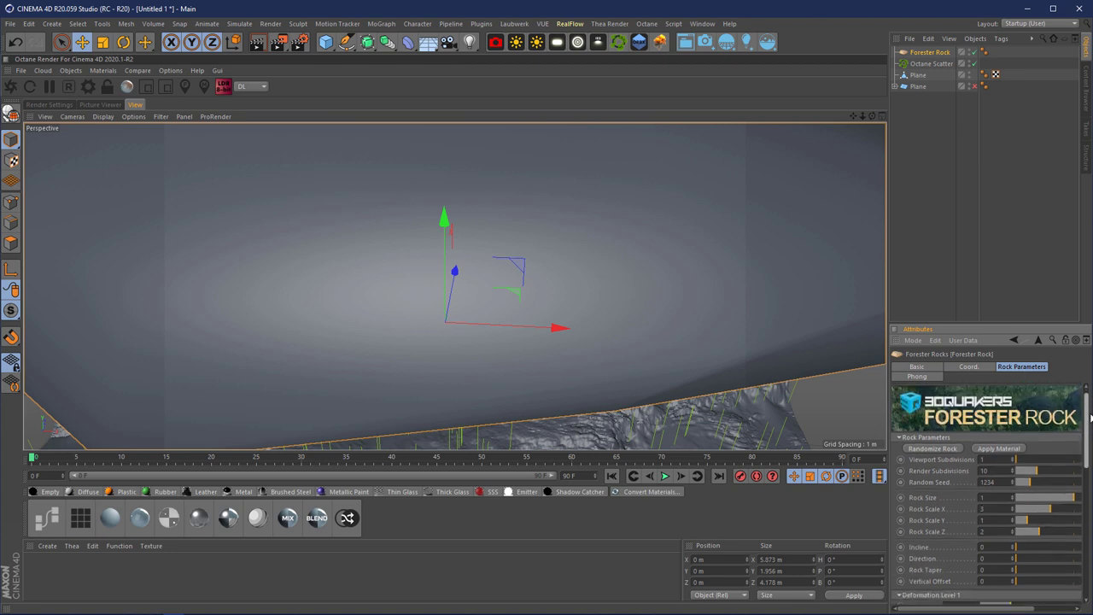
Step: Randomize the Forester Rock's shape and repeatedly apply its generated material to try different stone textures
{"action": "left_click", "coordinate": [948, 444]}
{"action": "left_click", "coordinate": [994, 445]}
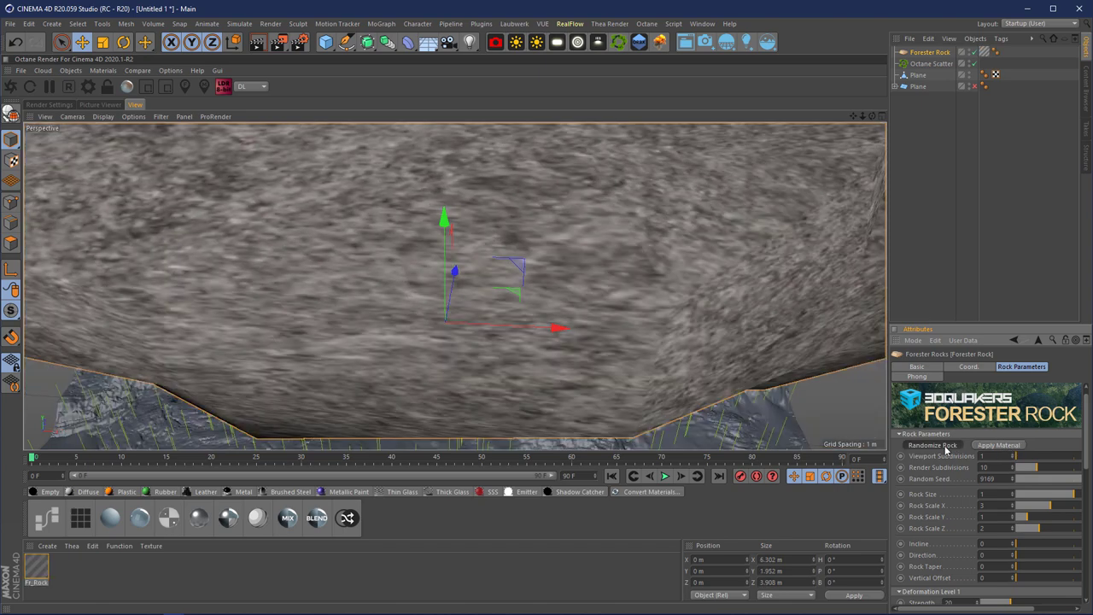
{"action": "left_click", "coordinate": [994, 445]}
{"action": "left_click", "coordinate": [995, 445]}
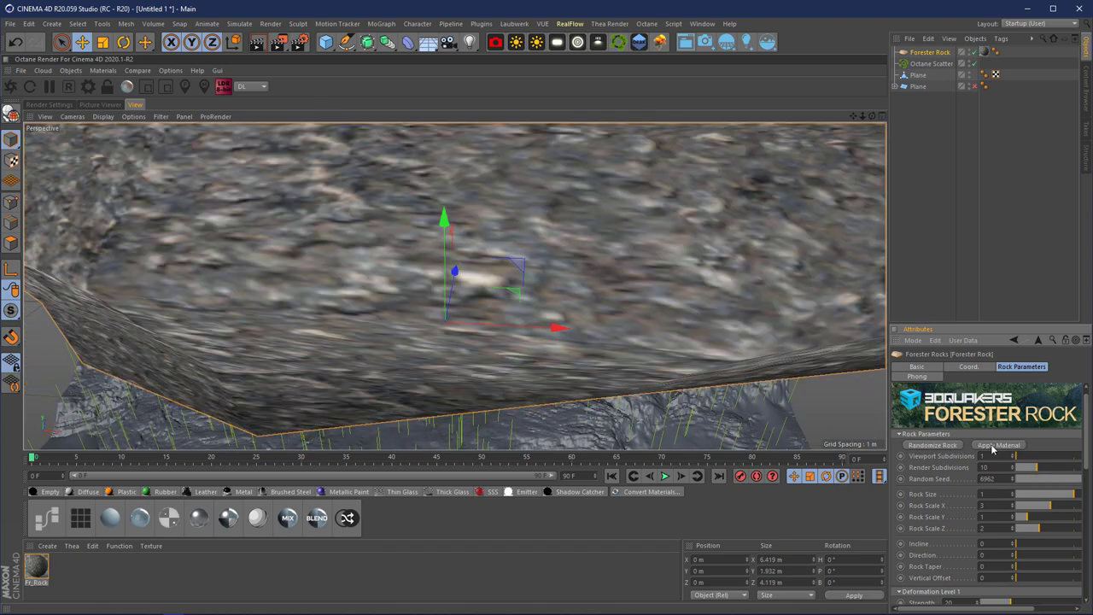
{"action": "left_click", "coordinate": [994, 445]}
{"action": "left_click", "coordinate": [995, 446]}
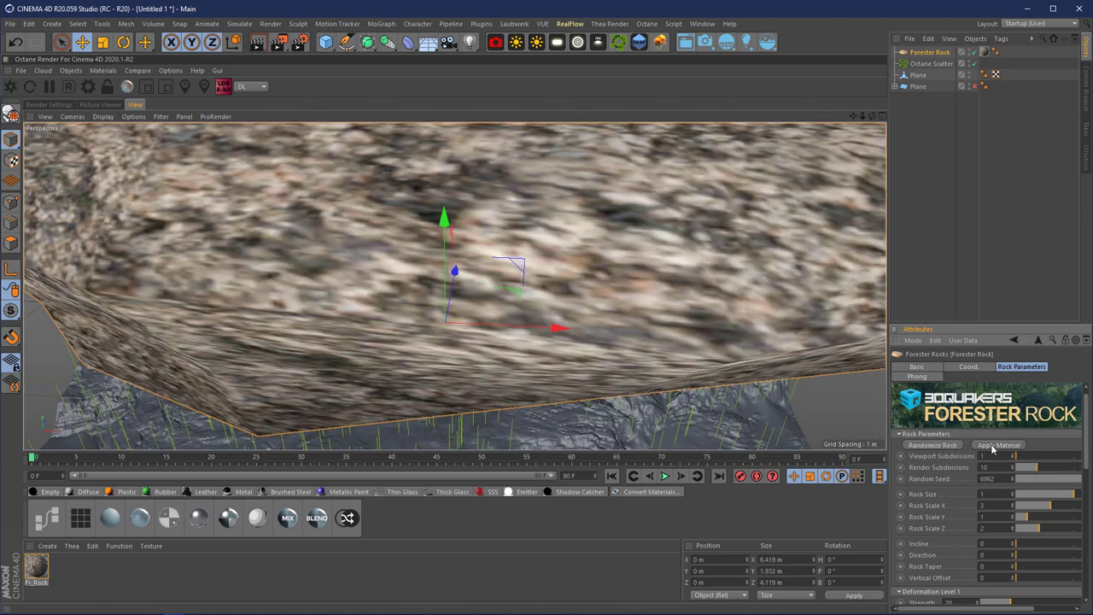
{"action": "left_click", "coordinate": [995, 445]}
{"action": "left_click", "coordinate": [994, 446]}
{"action": "left_click", "coordinate": [994, 445]}
{"action": "left_click", "coordinate": [995, 445]}
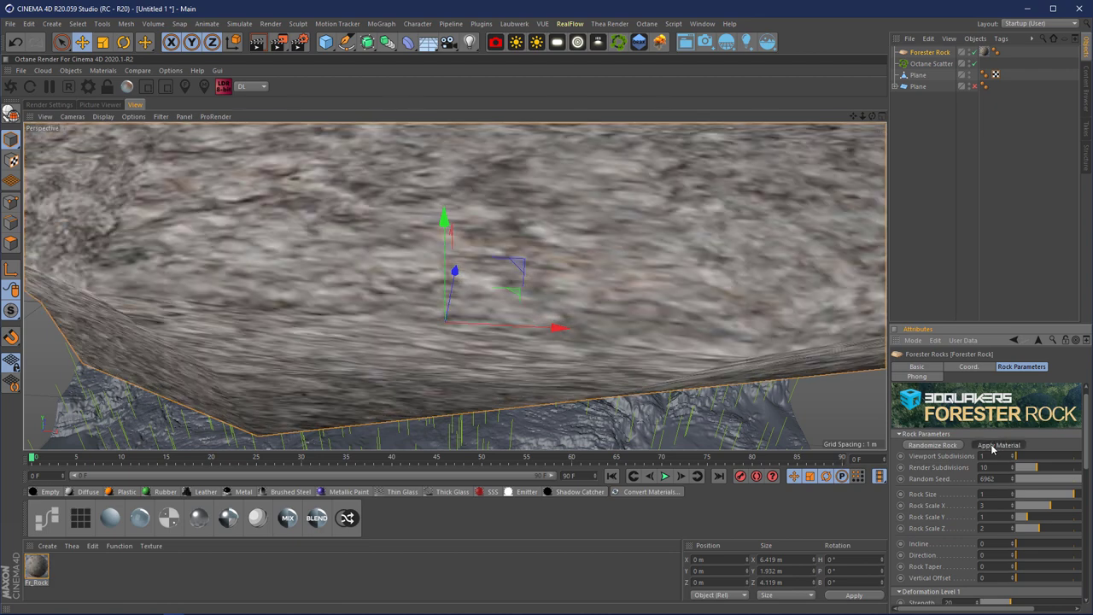
{"action": "left_click", "coordinate": [994, 446]}
{"action": "left_click", "coordinate": [995, 446]}
{"action": "left_click", "coordinate": [994, 446]}
{"action": "left_click", "coordinate": [994, 445]}
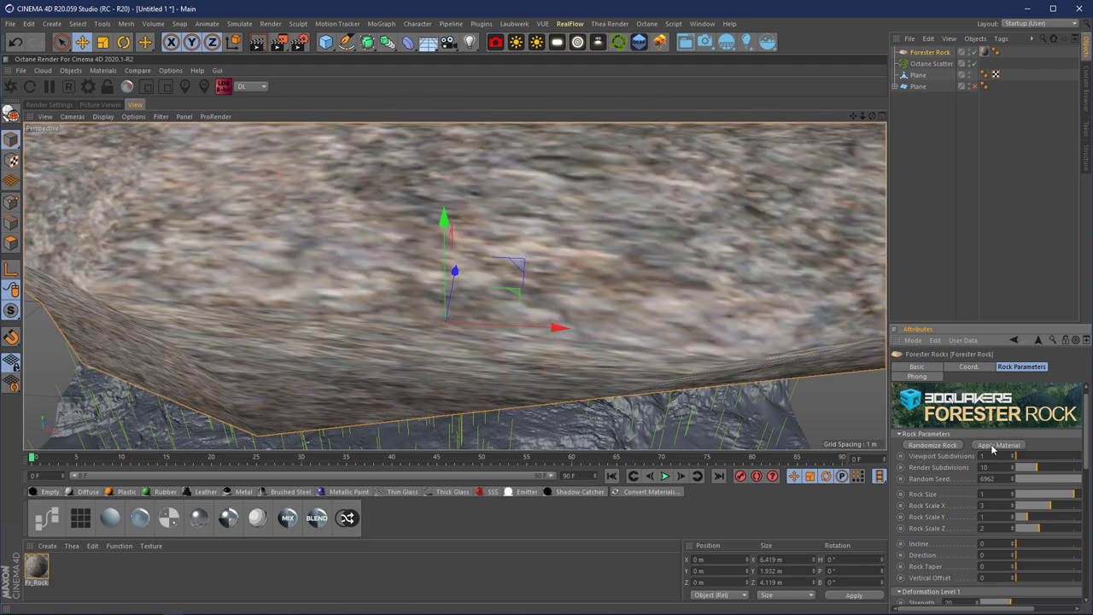
{"action": "left_click", "coordinate": [995, 446]}
Step: Randomize the textured rock's shape a few more times to get another form
{"action": "left_click", "coordinate": [962, 446]}
{"action": "left_click", "coordinate": [961, 446]}
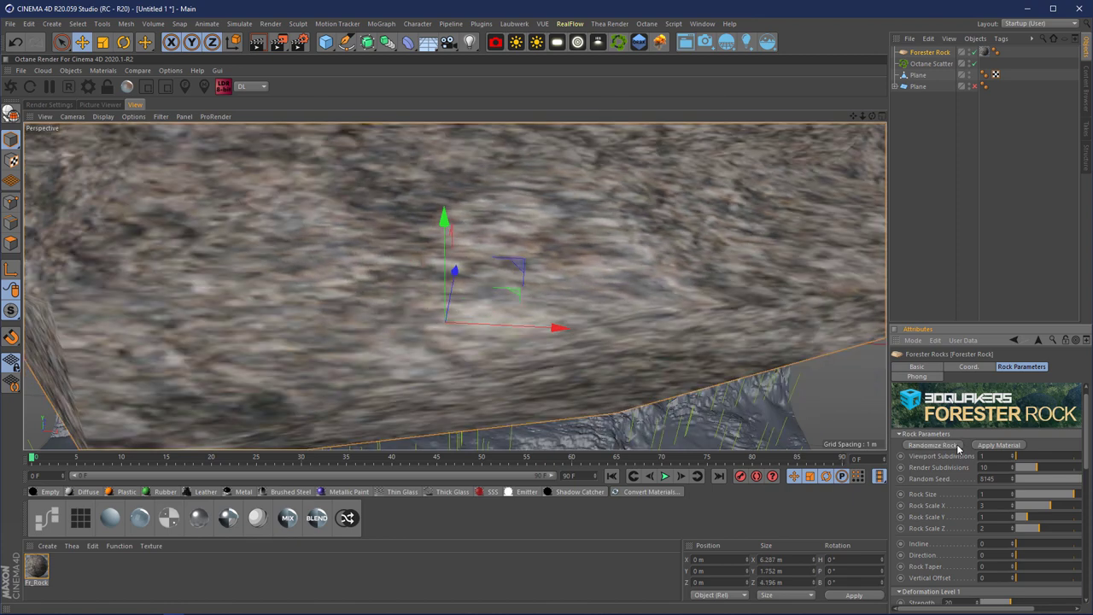
{"action": "left_click", "coordinate": [961, 446]}
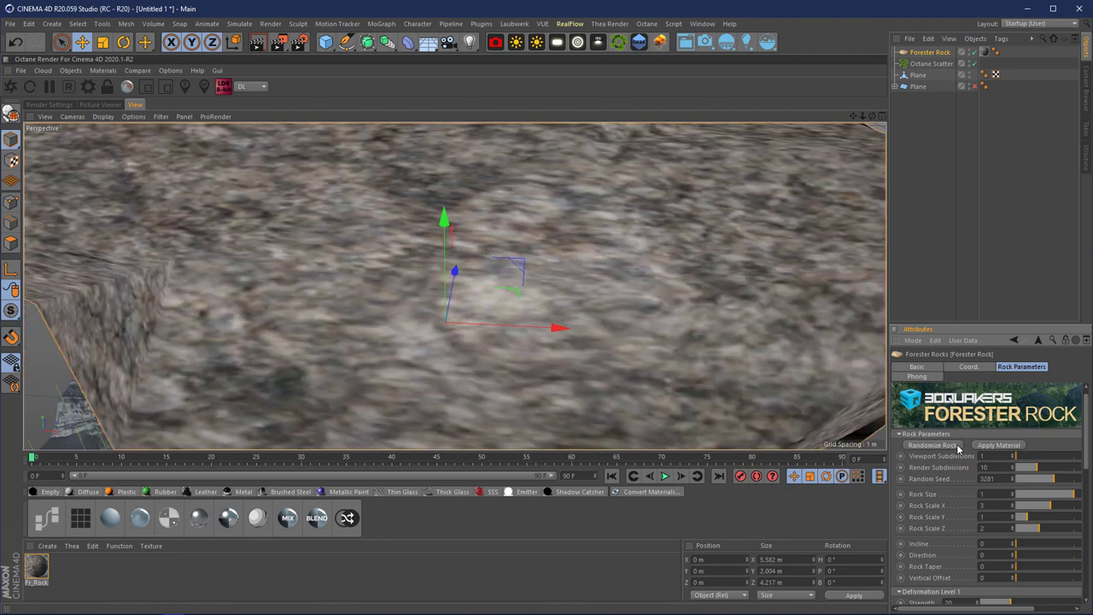
Step: Duplicate the Forester Rock to add two more copies together with their materials
{"action": "left_click", "coordinate": [926, 199]}
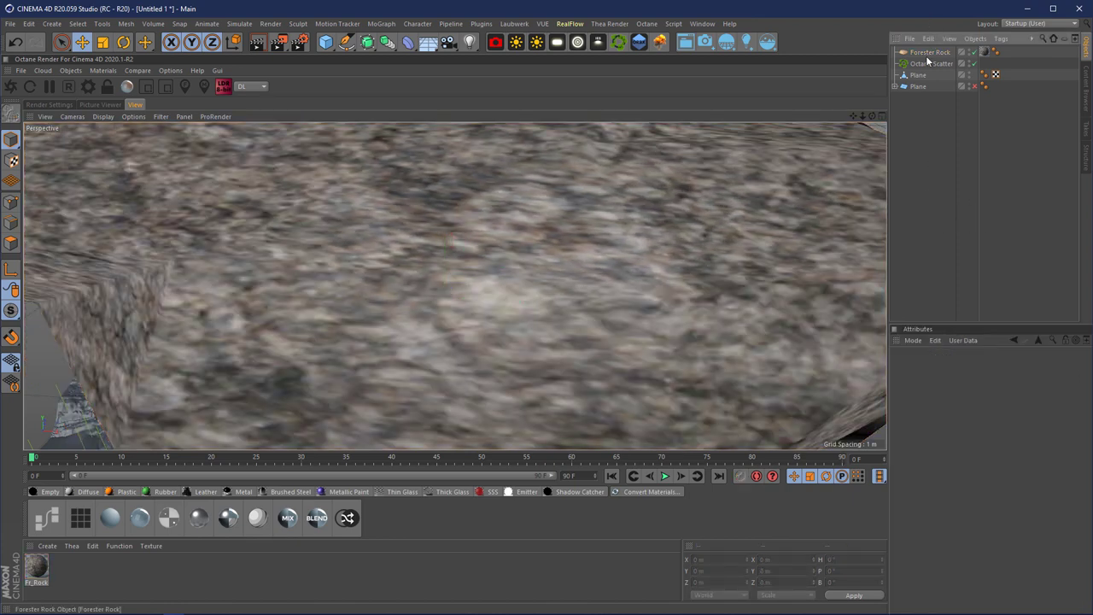
{"action": "key", "text": "ctrl+v"}
{"action": "key", "text": "ctrl+v"}
{"action": "key", "text": "ctrl+v"}
{"action": "key", "text": "ctrl+v"}
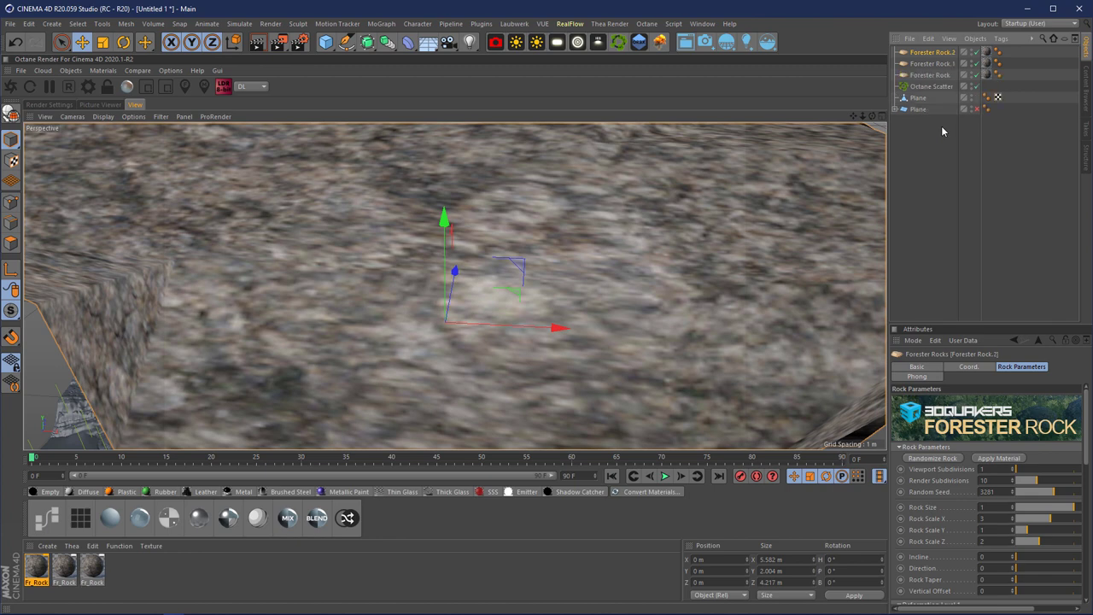
Step: Randomize the shapes of Forester Rock.1, Forester Rock.2 and Forester Rock.3 so that each duplicate differs
{"action": "left_click", "coordinate": [939, 87]}
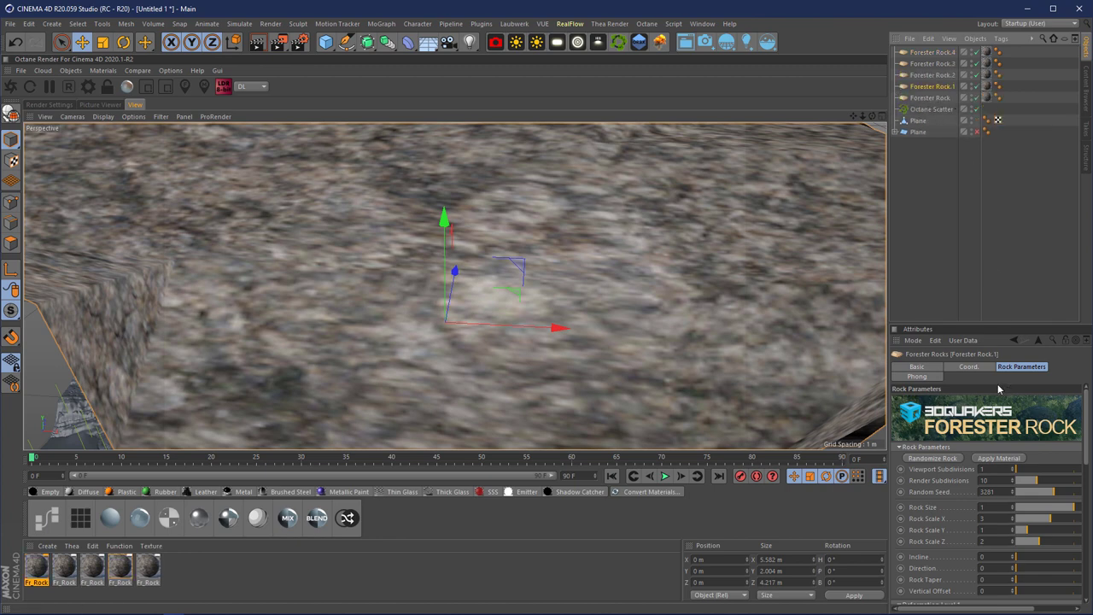
{"action": "left_click", "coordinate": [946, 458]}
{"action": "left_click", "coordinate": [946, 459]}
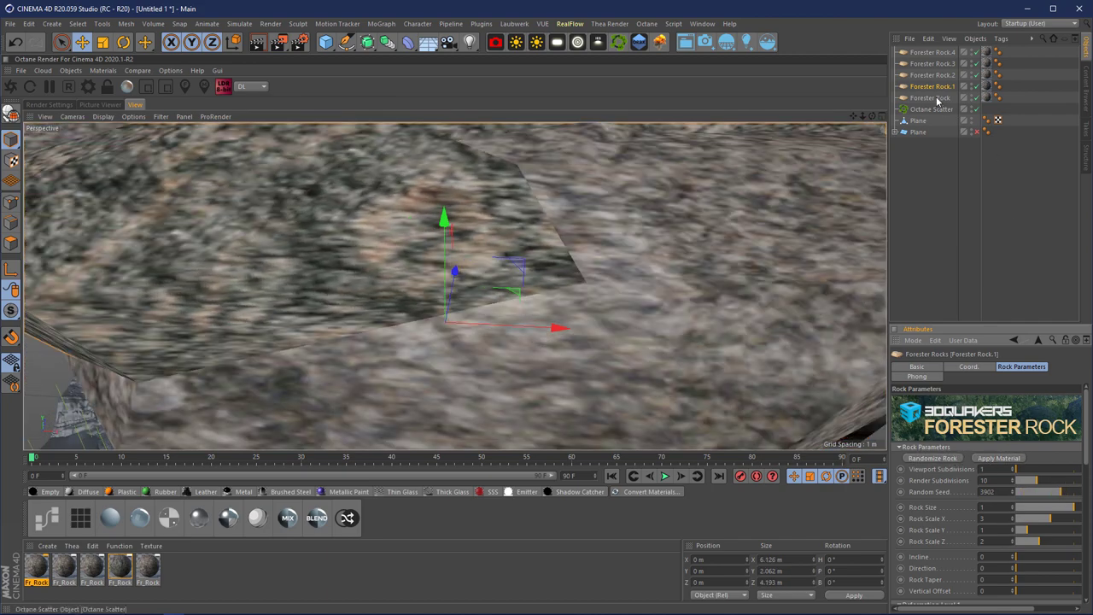
{"action": "left_click", "coordinate": [932, 75]}
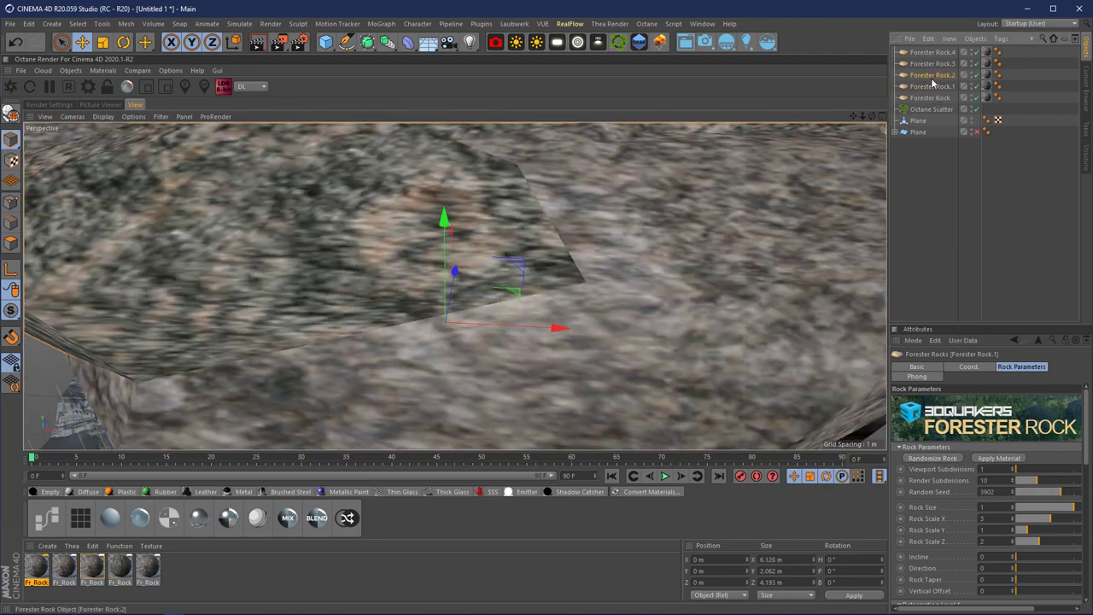
{"action": "left_click", "coordinate": [946, 458]}
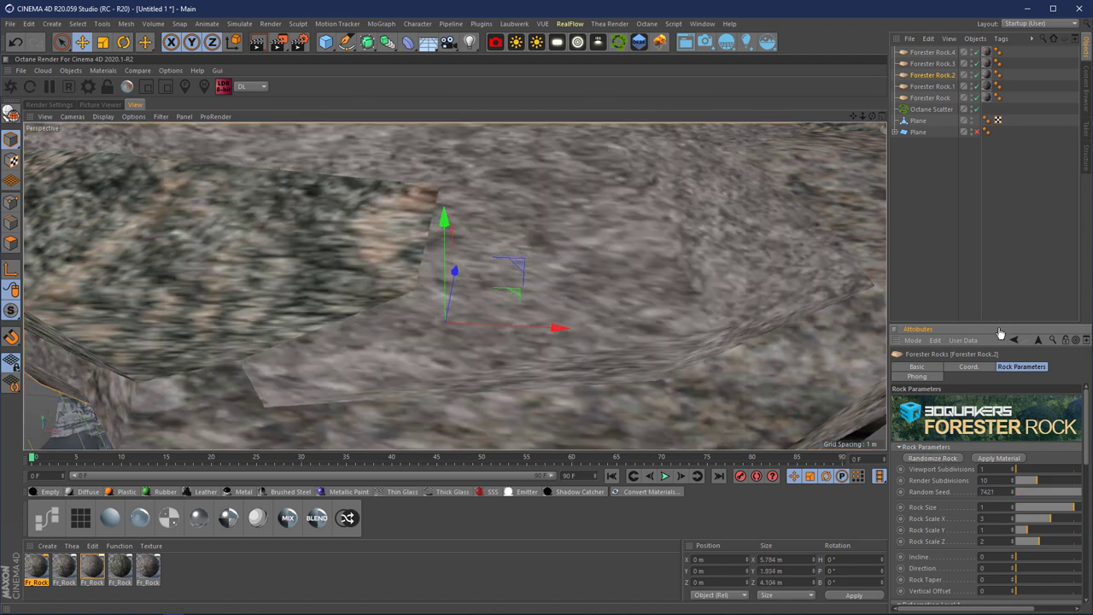
{"action": "left_click", "coordinate": [939, 64]}
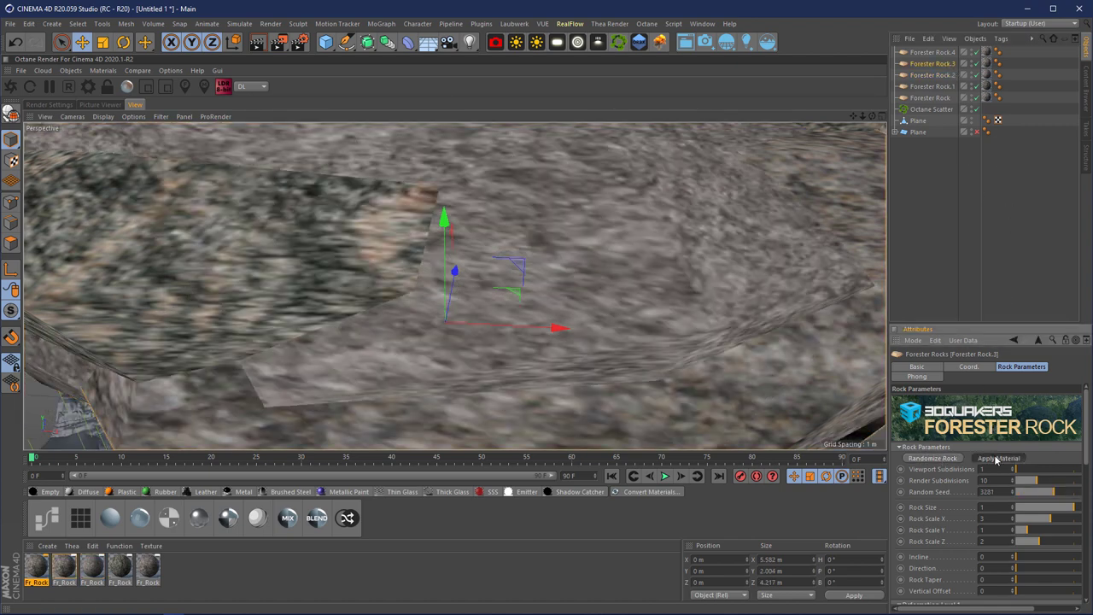
{"action": "left_click", "coordinate": [947, 458]}
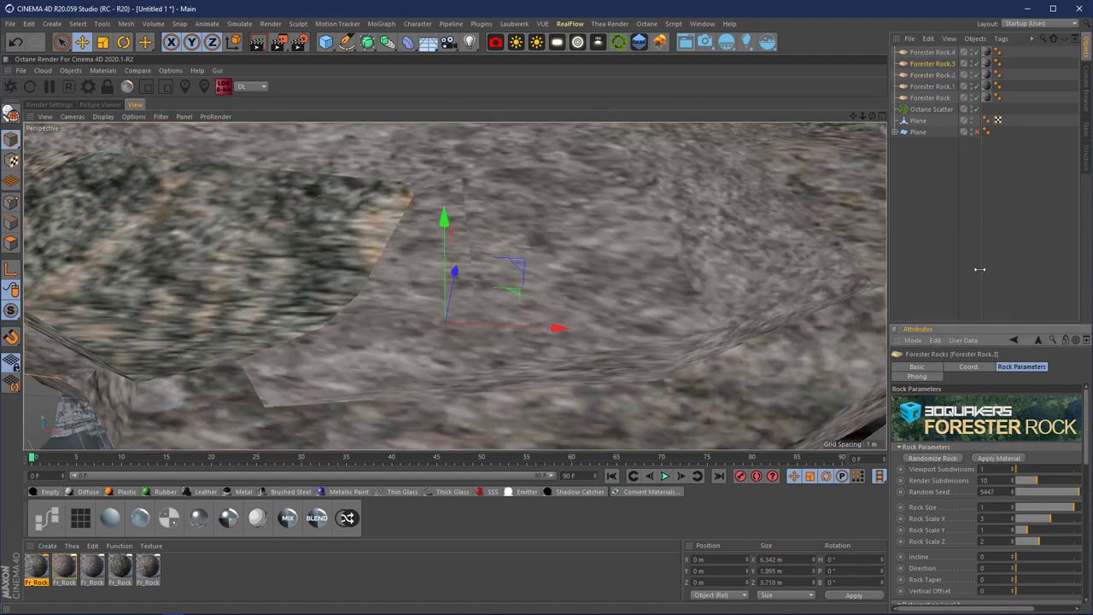
Step: Randomize Forester Rock.4 repeatedly to give it a distinct shape
{"action": "left_click", "coordinate": [932, 53]}
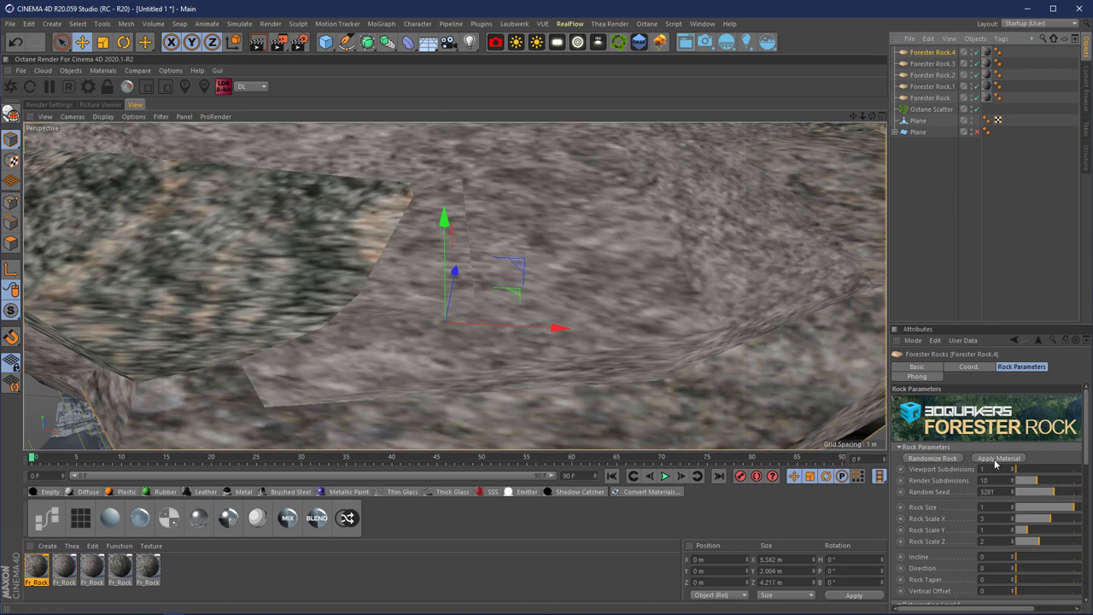
{"action": "left_click", "coordinate": [933, 458]}
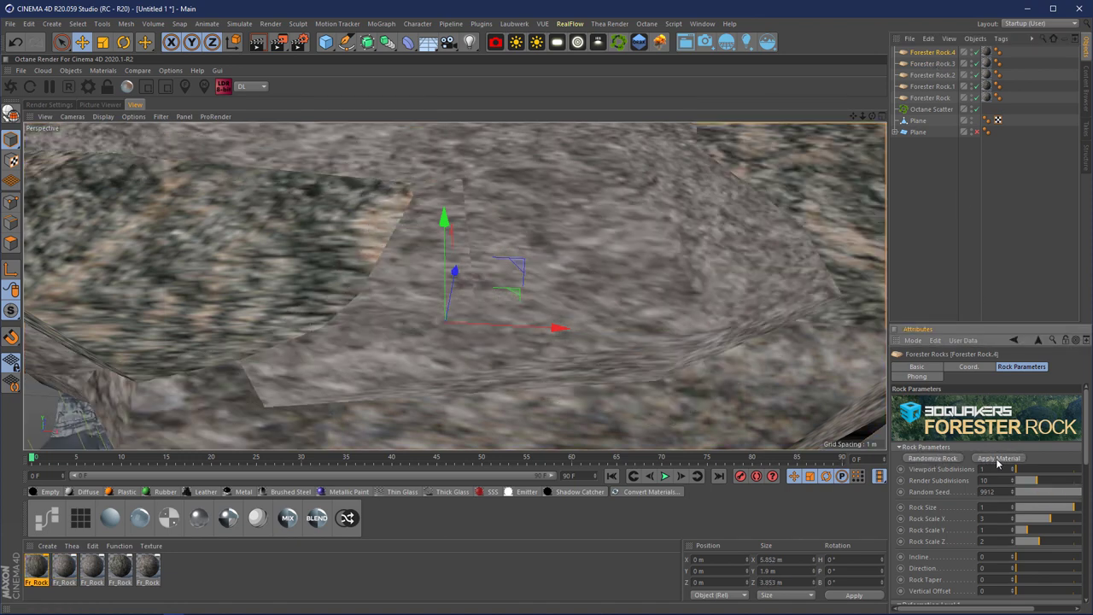
{"action": "left_click", "coordinate": [936, 460]}
{"action": "left_click", "coordinate": [936, 460]}
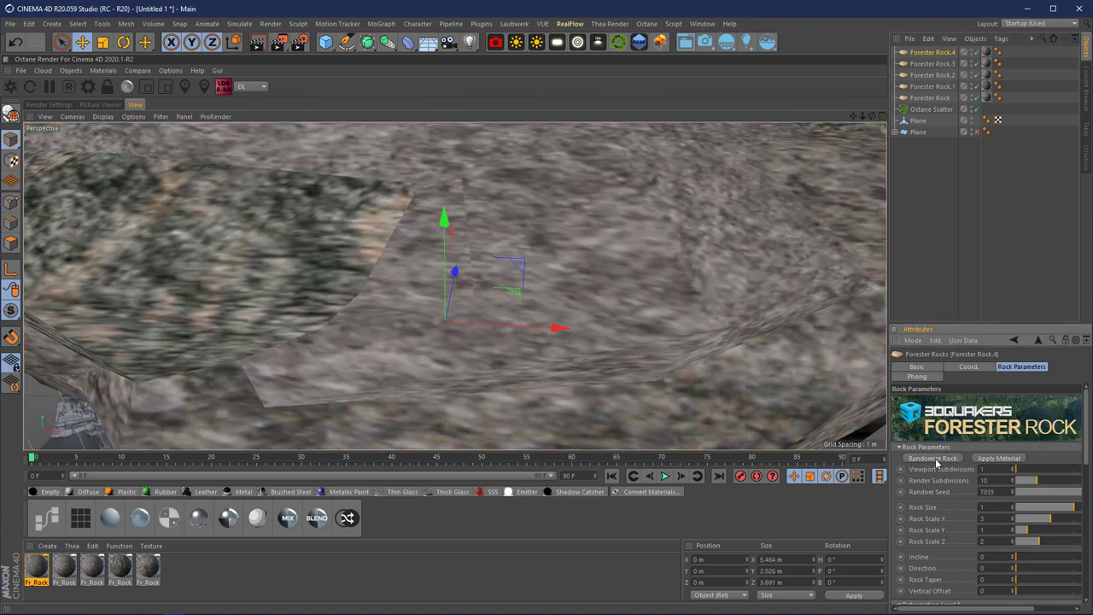
{"action": "left_click", "coordinate": [937, 459]}
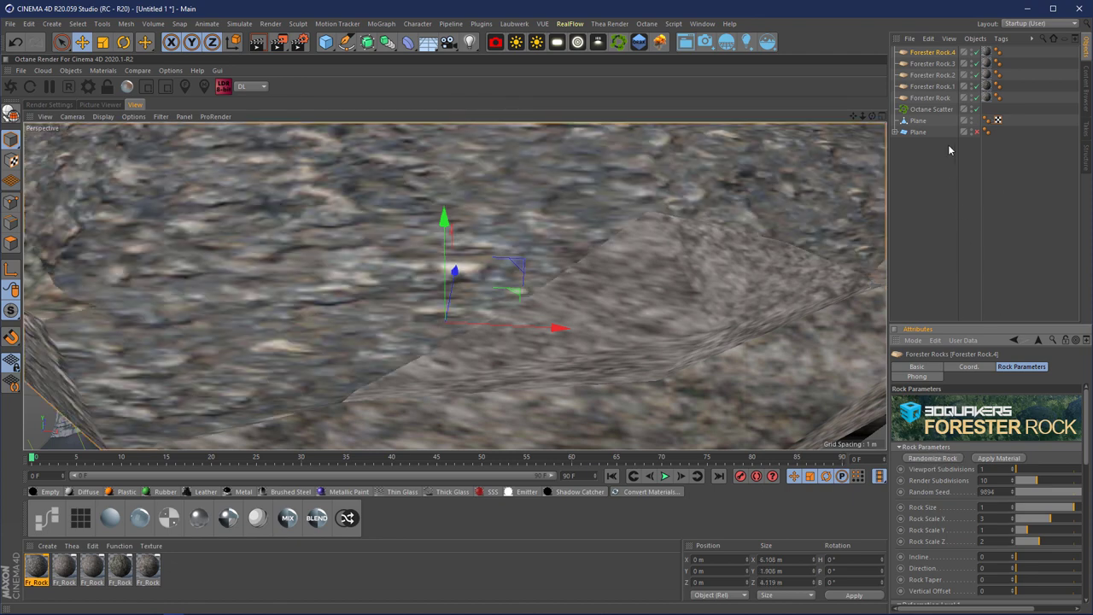
Step: Make all five Forester Rocks children of the Octane Scatter object
{"action": "left_click", "coordinate": [931, 97], "text": "shift"}
{"action": "left_click_drag", "start_coordinate": [939, 101], "coordinate": [943, 117]}
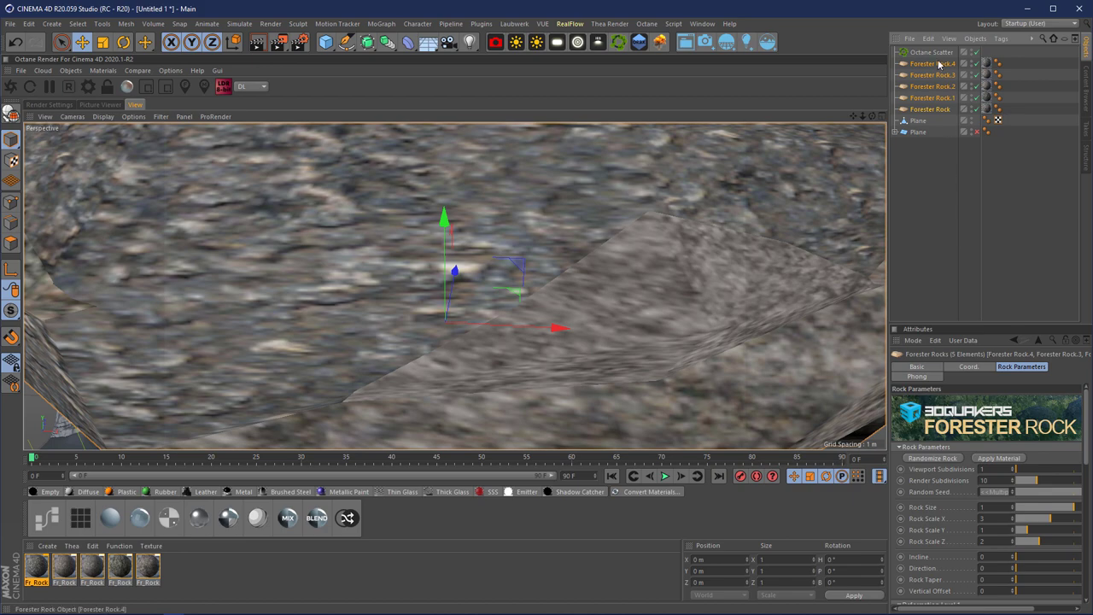
{"action": "left_click_drag", "start_coordinate": [939, 71], "coordinate": [935, 53]}
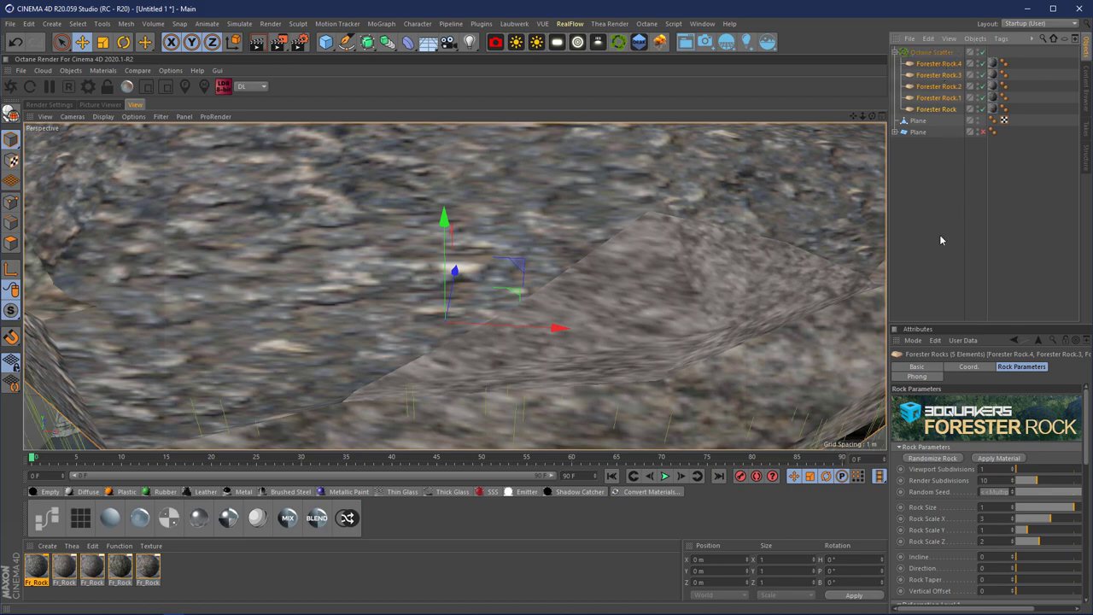
{"action": "left_click", "coordinate": [939, 234]}
Step: Move all five Forester Rocks together along the X axis, clear of the terrain, to about -7.95 m
{"action": "left_click_drag", "start_coordinate": [861, 116], "coordinate": [864, 98]}
{"action": "left_click", "coordinate": [932, 65]}
{"action": "left_click", "coordinate": [938, 109], "text": "shift"}
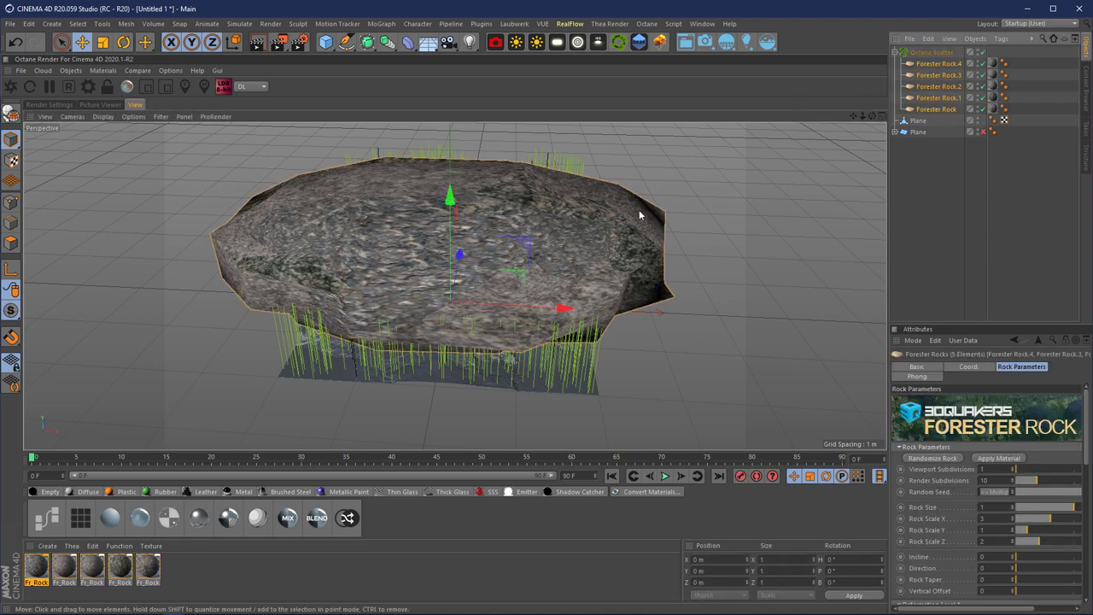
{"action": "left_click_drag", "start_coordinate": [559, 311], "coordinate": [38, 278]}
{"action": "left_click", "coordinate": [917, 176]}
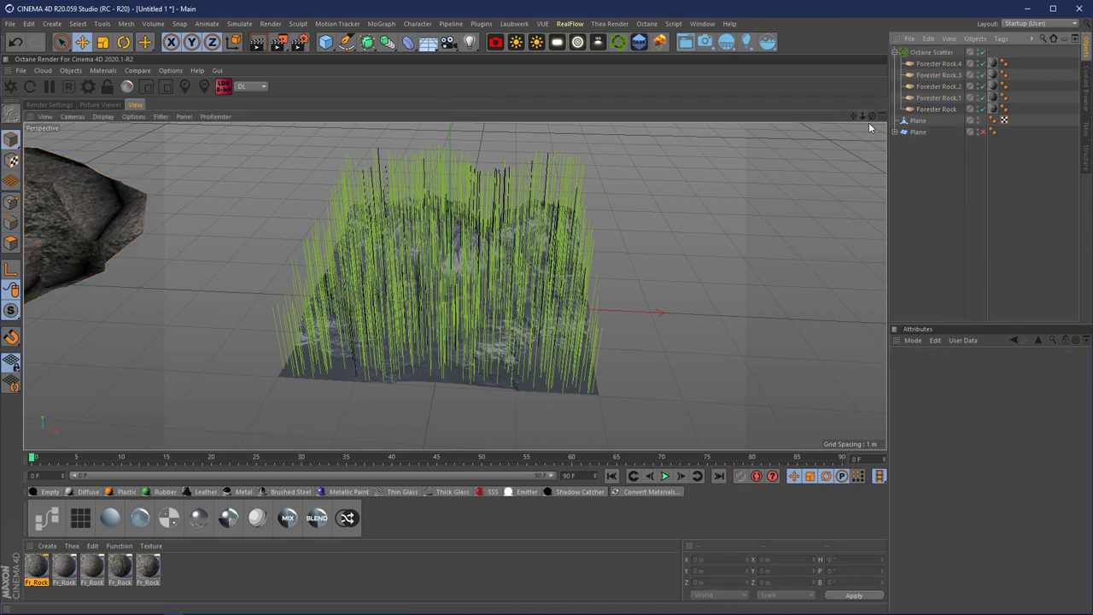
Step: Move Forester Rock.4 alone along X to the opposite side of the terrain, at about 4.46 m
{"action": "scroll", "coordinate": [451, 288], "scroll_direction": "up", "scroll_amount": 6}
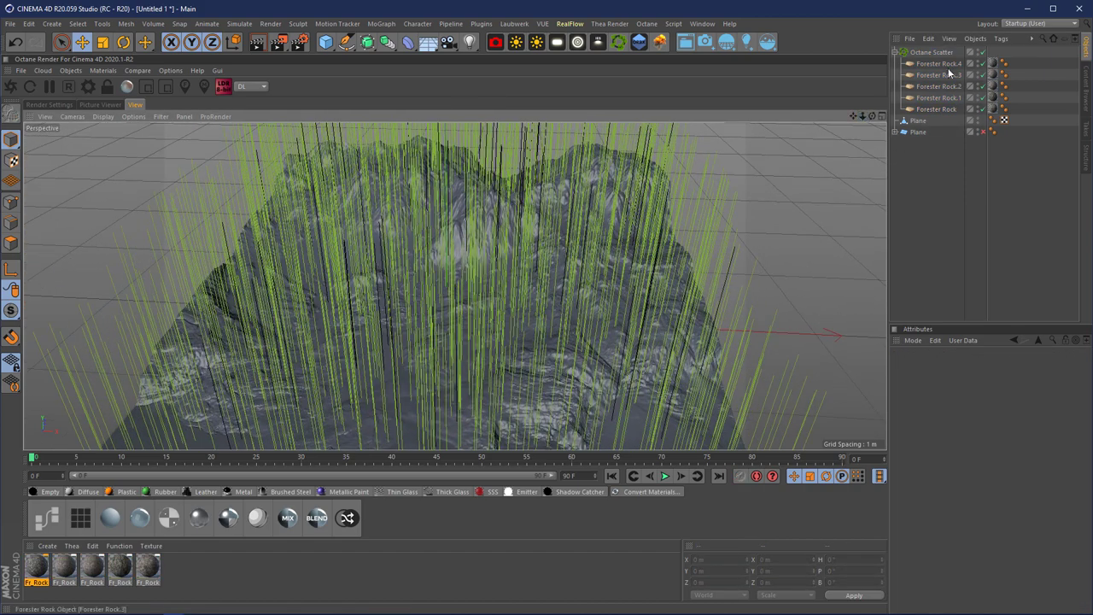
{"action": "left_click", "coordinate": [947, 67]}
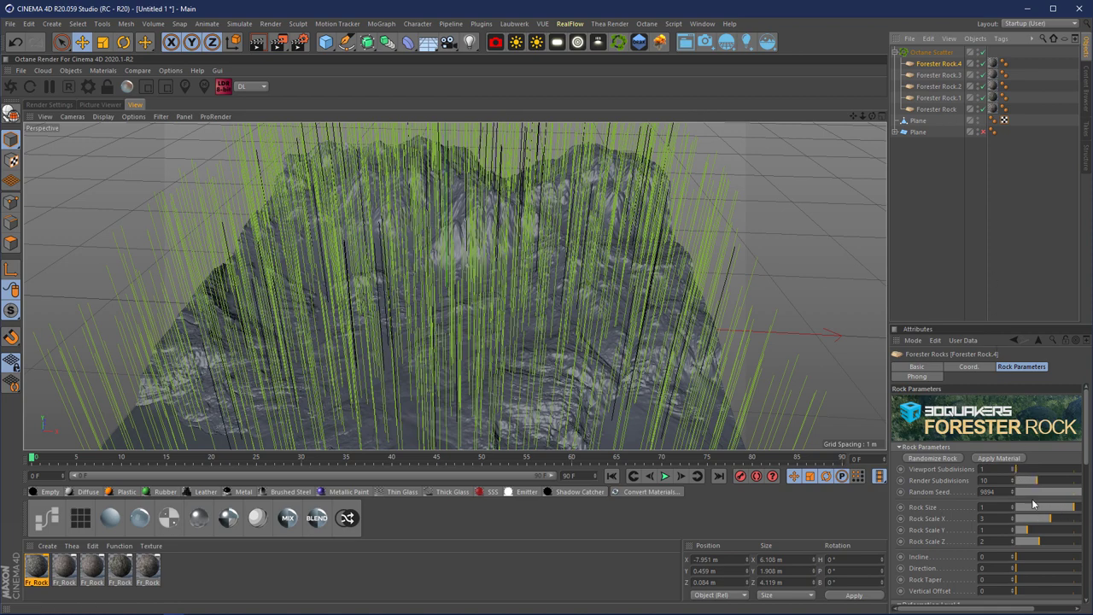
{"action": "left_click_drag", "start_coordinate": [863, 115], "coordinate": [769, 145]}
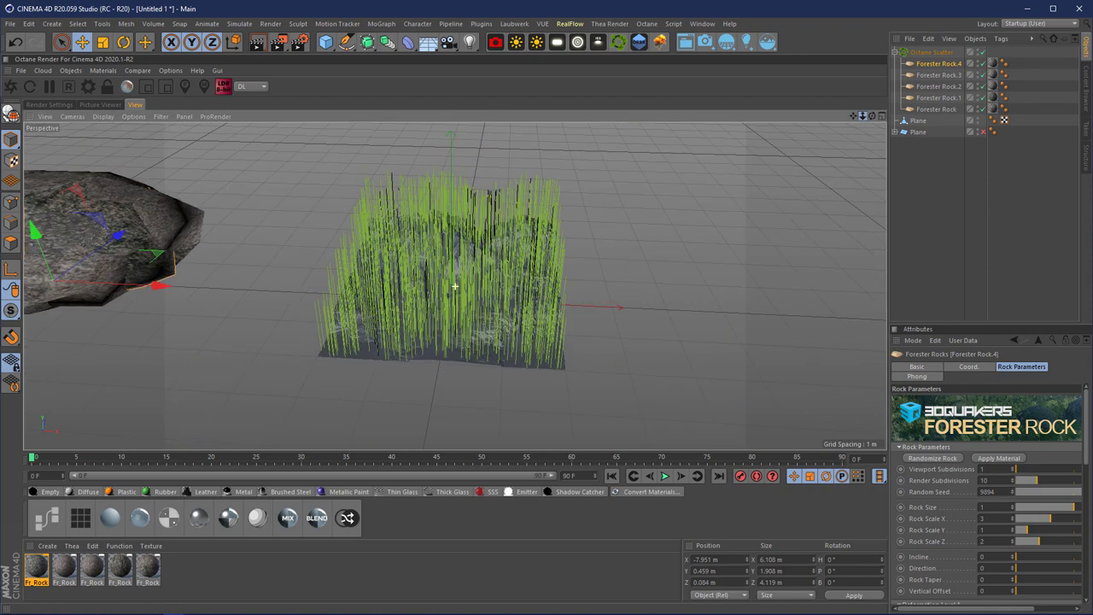
{"action": "left_click_drag", "start_coordinate": [342, 288], "coordinate": [218, 288], "text": "alt"}
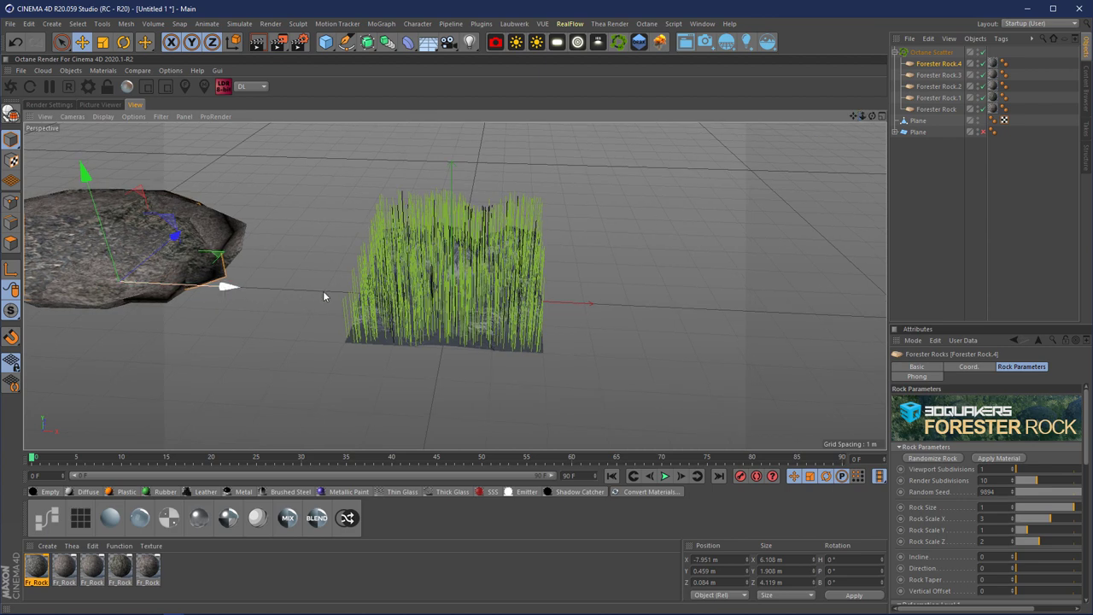
{"action": "left_click_drag", "start_coordinate": [324, 296], "coordinate": [755, 320]}
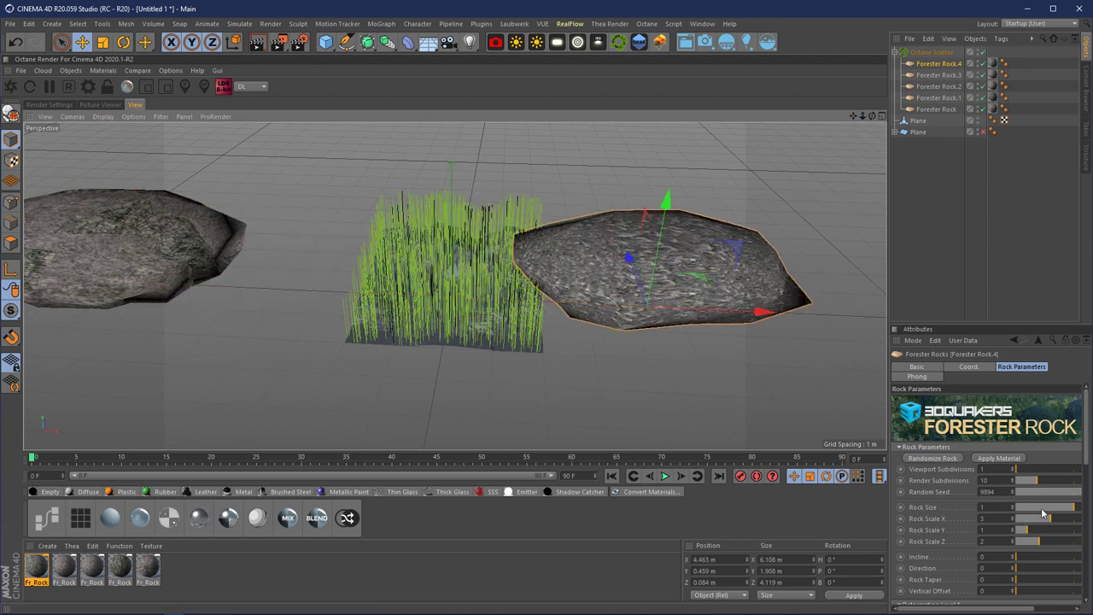
Step: Reduce Forester Rock.4's Rock Size to 0.01 and then to 0.005
{"action": "left_click_drag", "start_coordinate": [1070, 511], "coordinate": [1014, 509]}
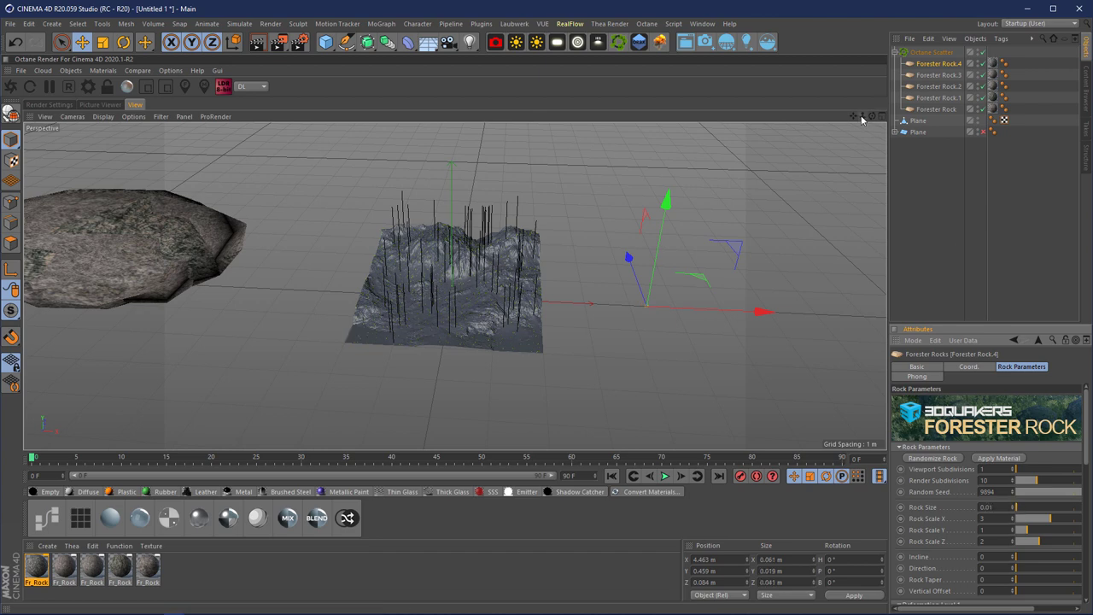
{"action": "left_click_drag", "start_coordinate": [861, 120], "coordinate": [750, 135]}
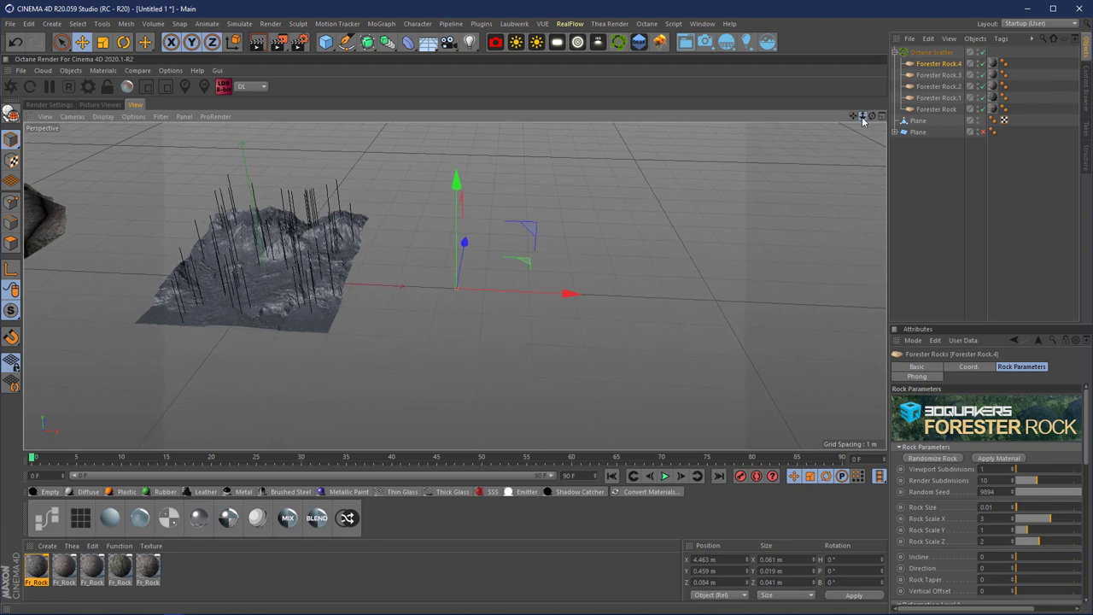
{"action": "left_click_drag", "start_coordinate": [862, 120], "coordinate": [897, 122]}
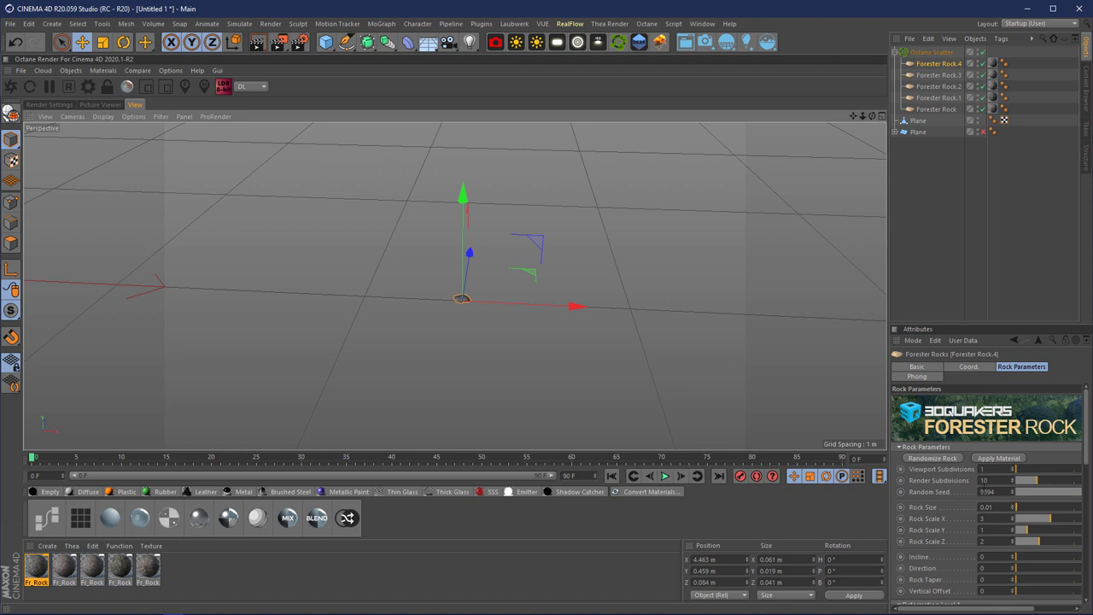
{"action": "left_click", "coordinate": [987, 507]}
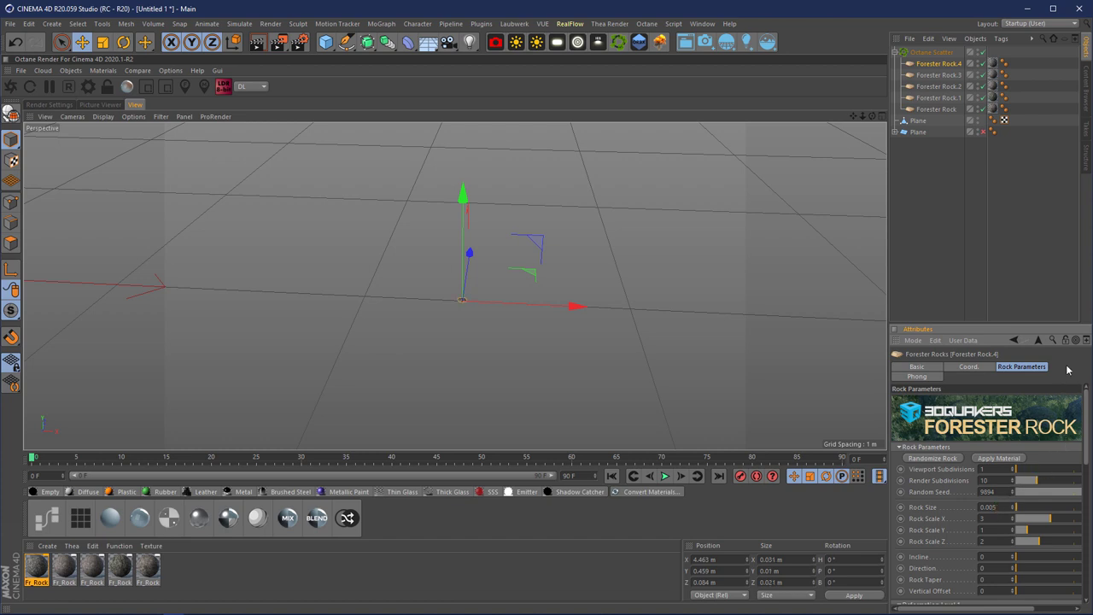
Step: Copy Forester Rock.4's Rock Size of 0.005 to the other four Forester Rocks
{"action": "left_click", "coordinate": [947, 76]}
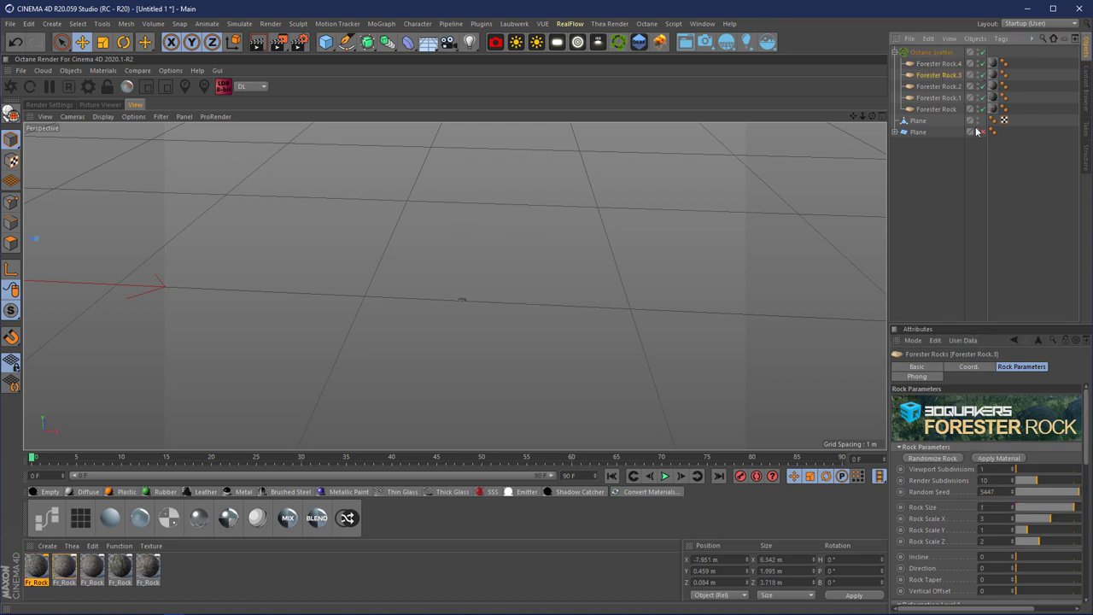
{"action": "left_click", "coordinate": [946, 64]}
{"action": "left_click", "coordinate": [990, 507]}
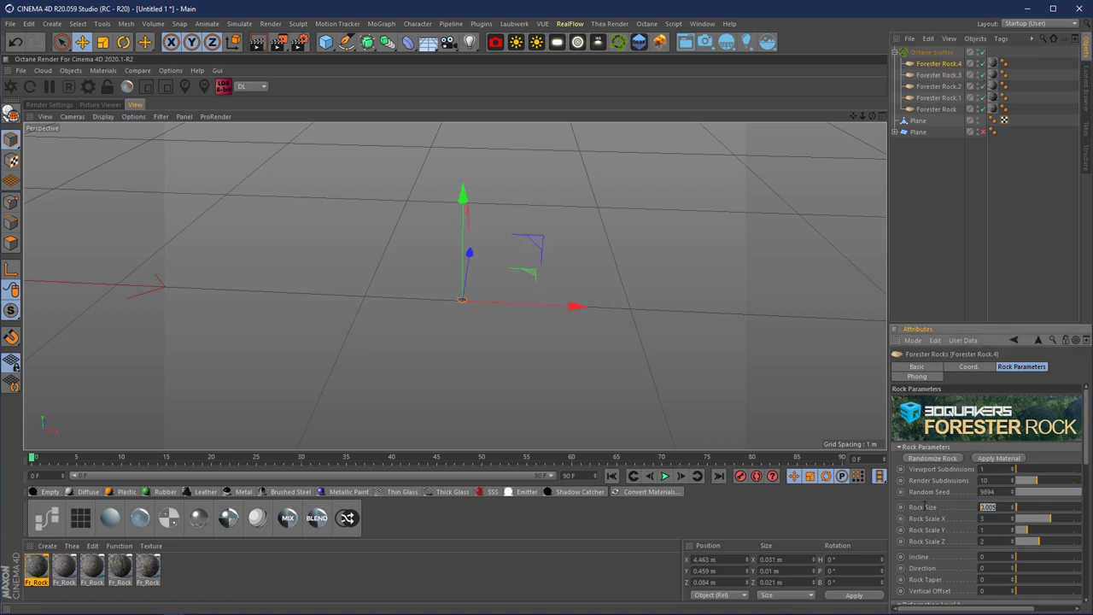
{"action": "left_click", "coordinate": [947, 75]}
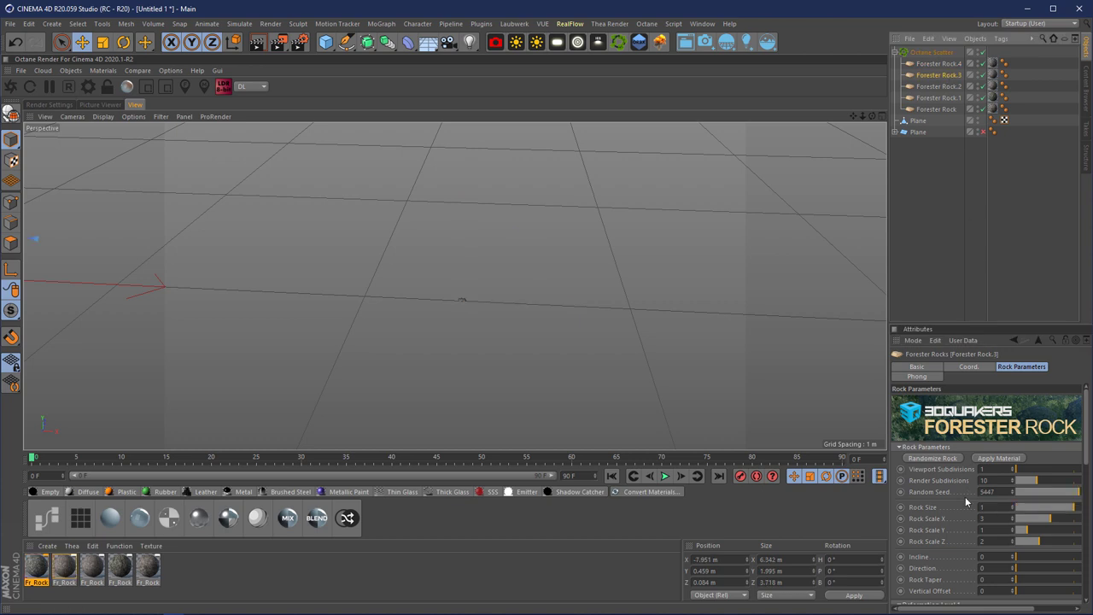
{"action": "left_click", "coordinate": [937, 87]}
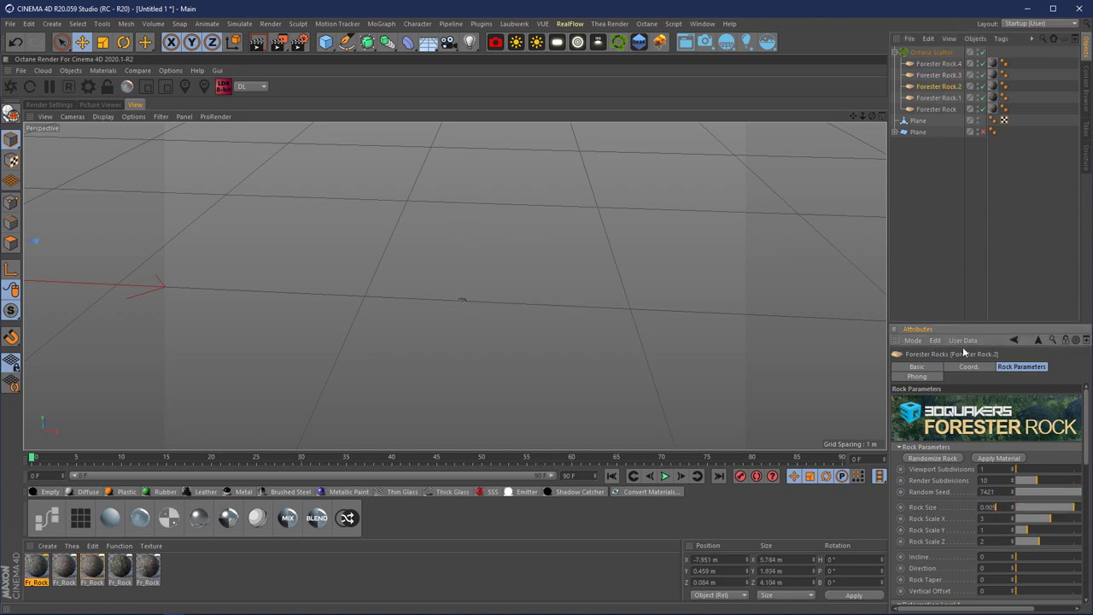
{"action": "left_click", "coordinate": [939, 97]}
{"action": "left_click", "coordinate": [993, 505]}
{"action": "left_click", "coordinate": [936, 109]}
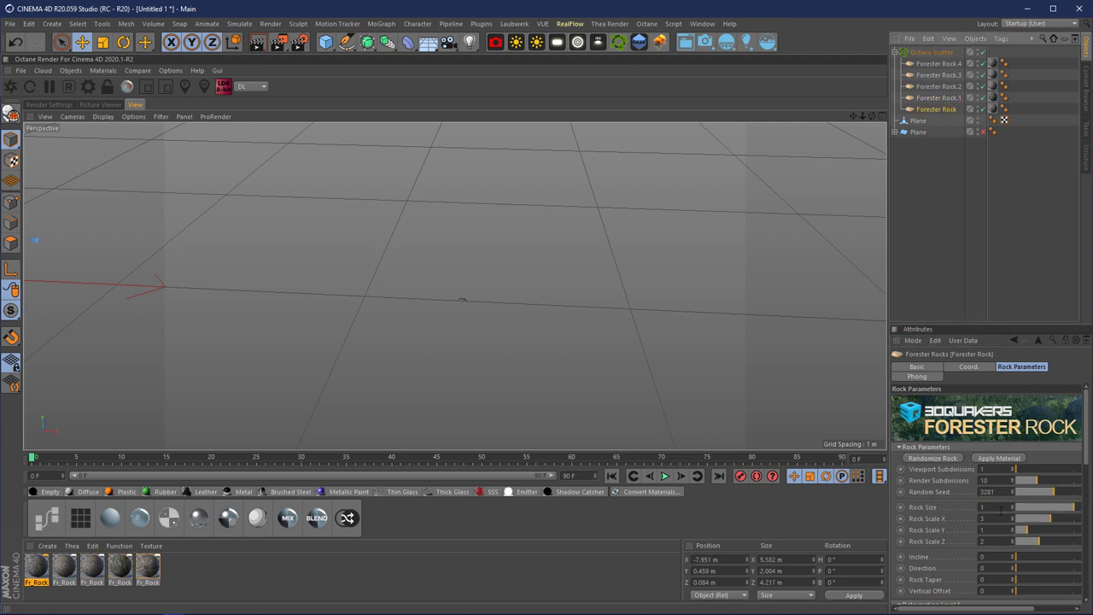
{"action": "left_click", "coordinate": [956, 230]}
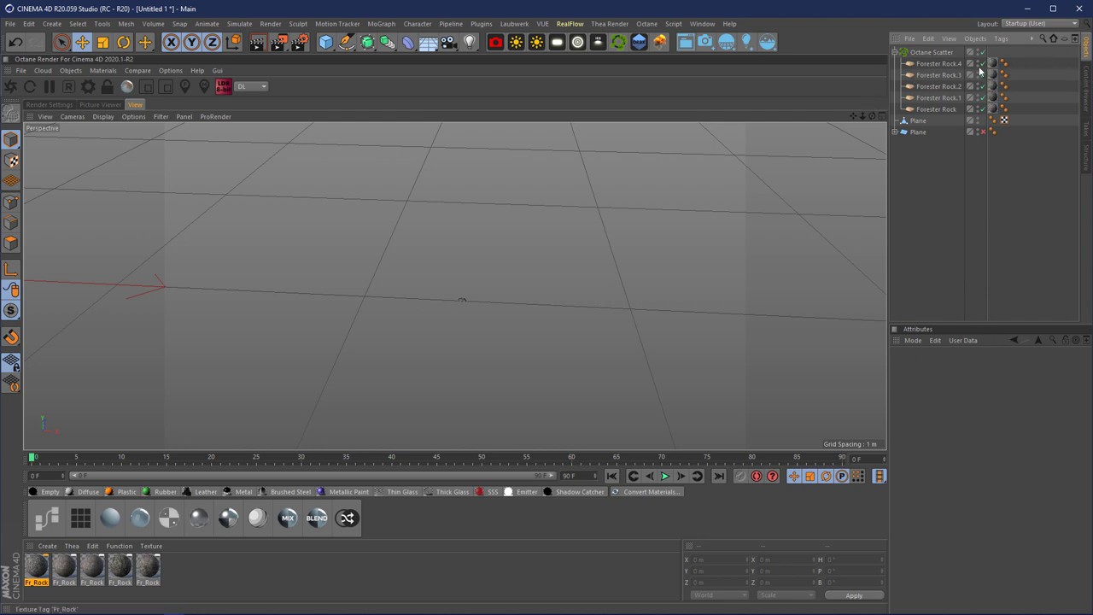
Step: Set the Min value of the Octane Scatter's distribution shader to 0.01
{"action": "left_click_drag", "start_coordinate": [861, 115], "coordinate": [717, 145]}
{"action": "scroll", "coordinate": [455, 286], "scroll_direction": "down", "scroll_amount": 10}
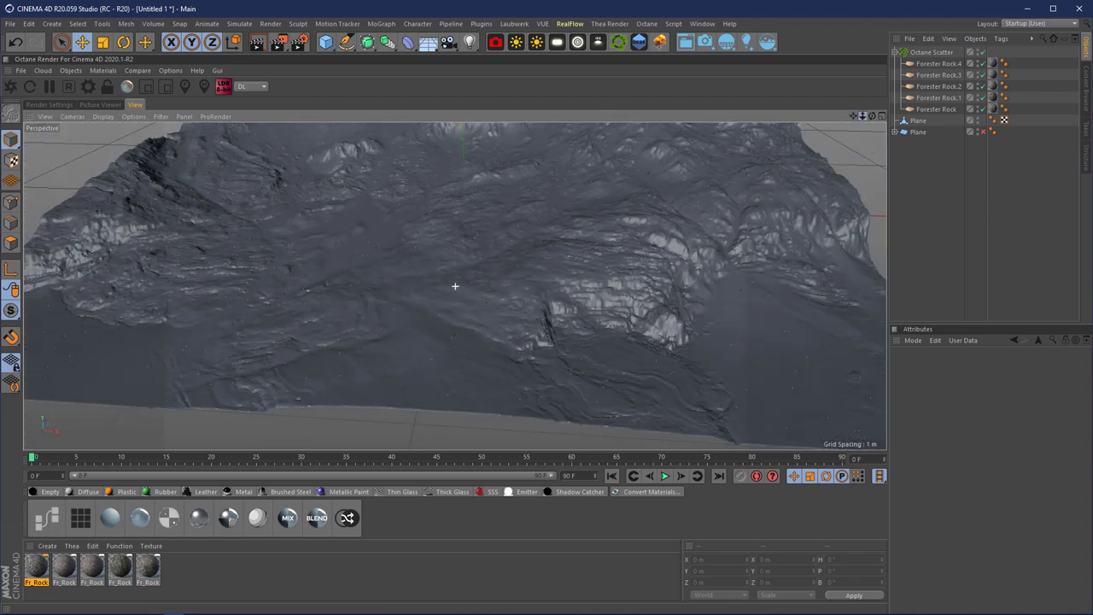
{"action": "left_click_drag", "start_coordinate": [855, 116], "coordinate": [780, 153]}
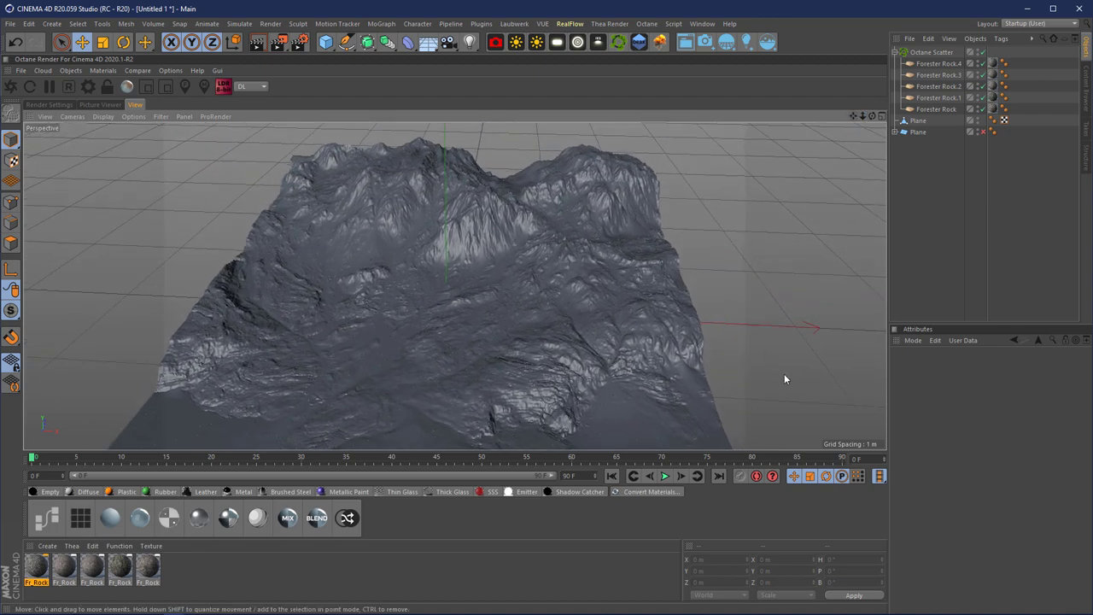
{"action": "left_click", "coordinate": [932, 53]}
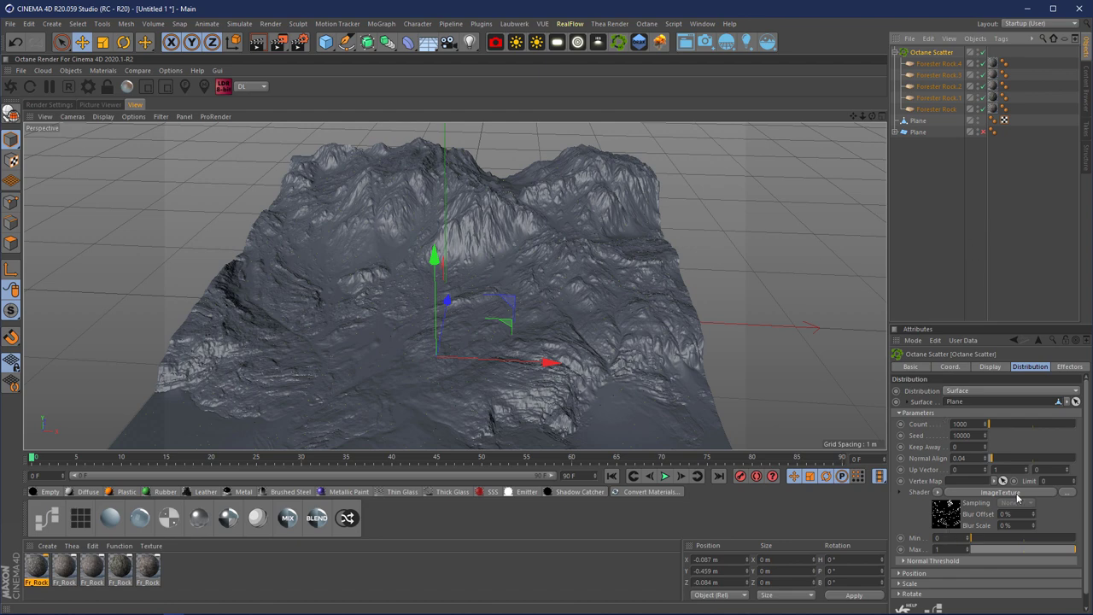
{"action": "left_click", "coordinate": [971, 540]}
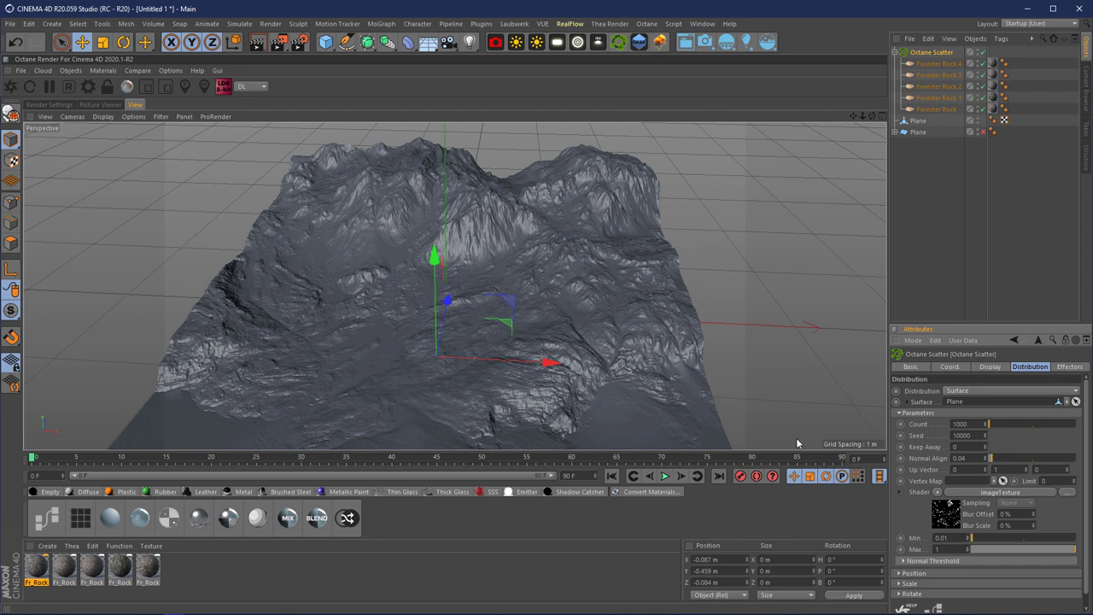
Step: Raise the Octane Scatter's distribution count to 200000
{"action": "left_click_drag", "start_coordinate": [852, 116], "coordinate": [786, 145]}
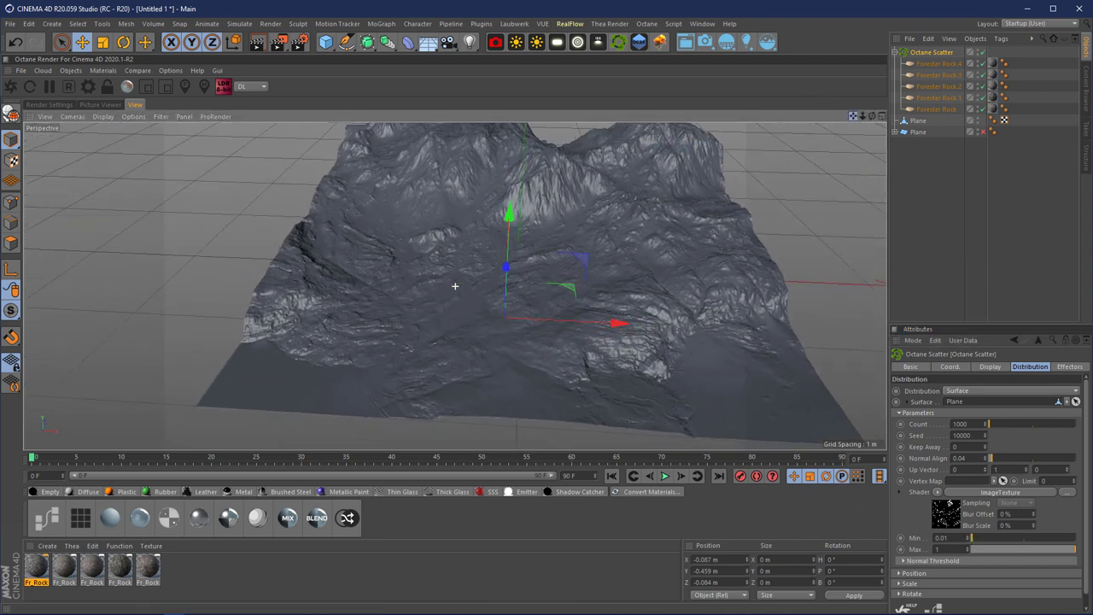
{"action": "left_click", "coordinate": [1033, 424]}
{"action": "left_click_drag", "start_coordinate": [1033, 424], "coordinate": [1075, 424]}
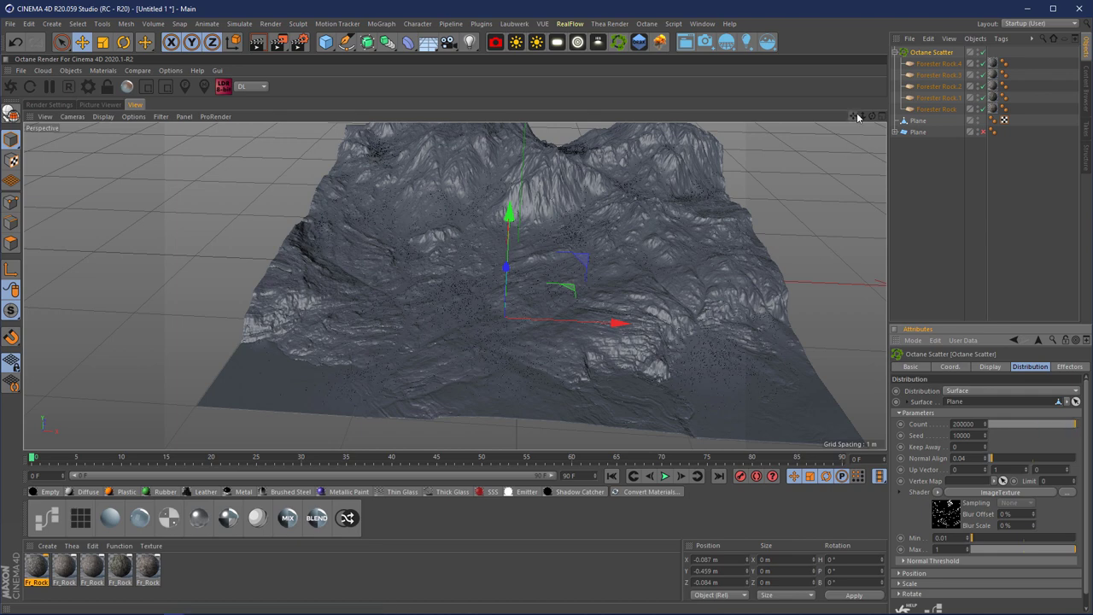
Step: Inspect the density and spread of the scattered rocks across the terrain from several distances and angles
{"action": "left_click_drag", "start_coordinate": [853, 118], "coordinate": [658, 267]}
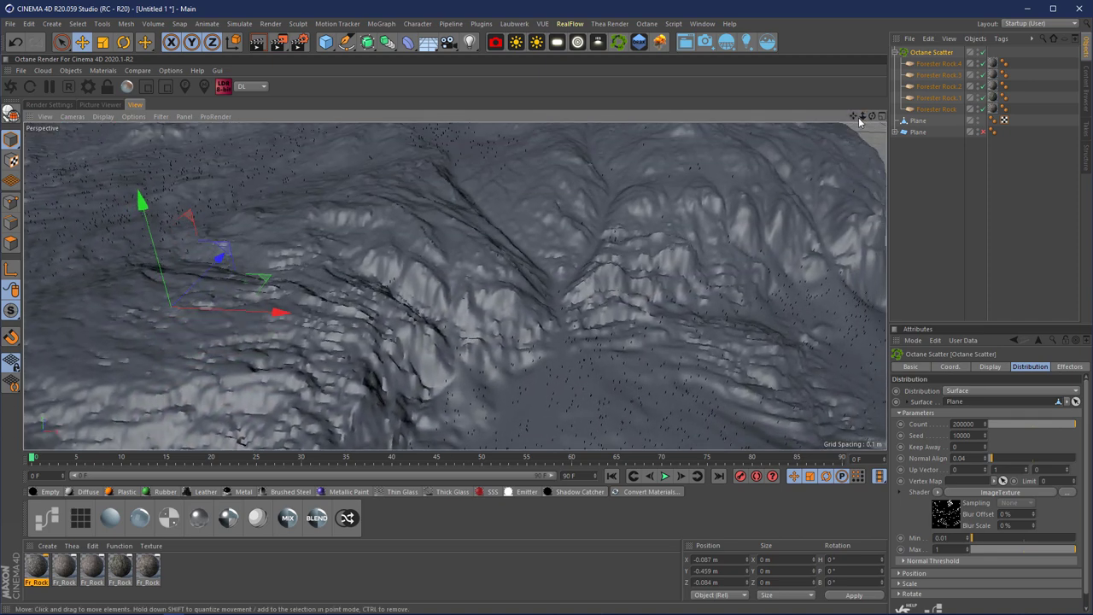
{"action": "left_click_drag", "start_coordinate": [859, 122], "coordinate": [676, 322]}
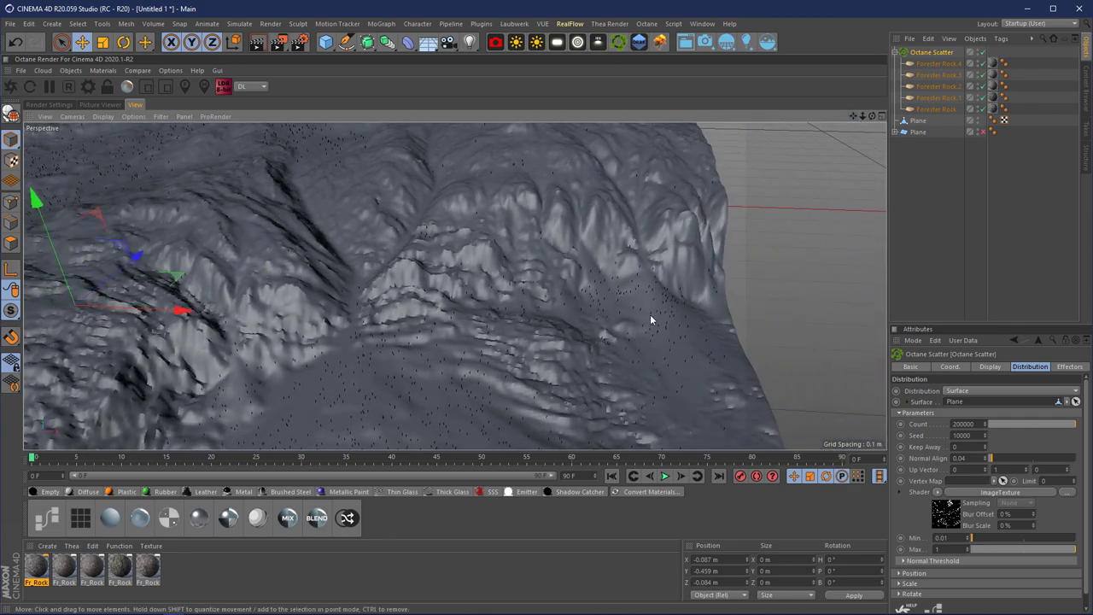
{"action": "left_click_drag", "start_coordinate": [862, 116], "coordinate": [795, 198]}
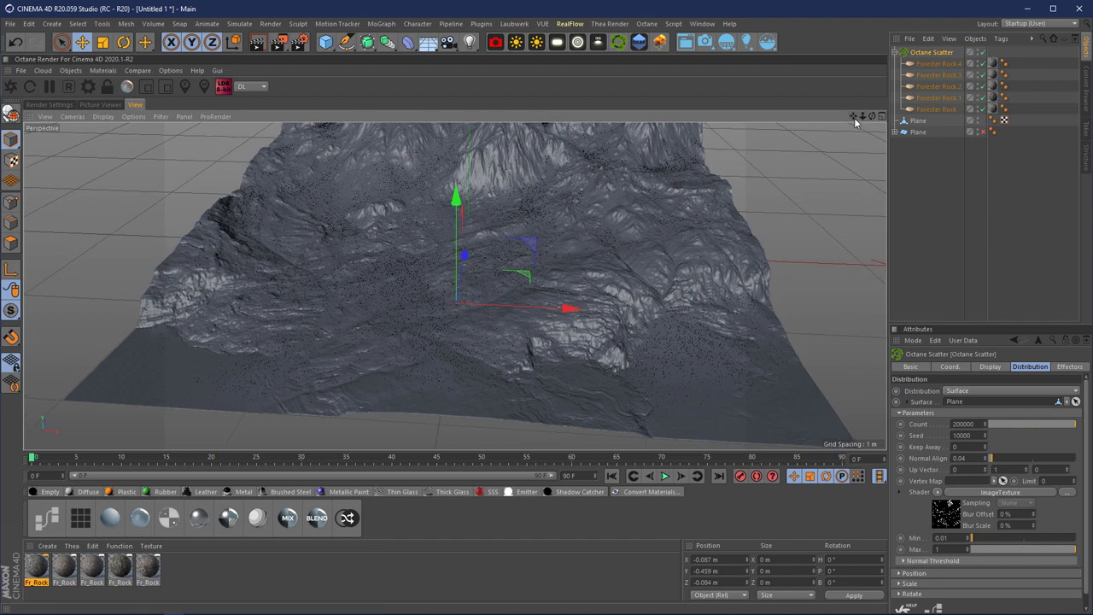
{"action": "left_click_drag", "start_coordinate": [853, 120], "coordinate": [455, 286]}
{"action": "scroll", "coordinate": [455, 286], "scroll_direction": "up", "scroll_amount": 5}
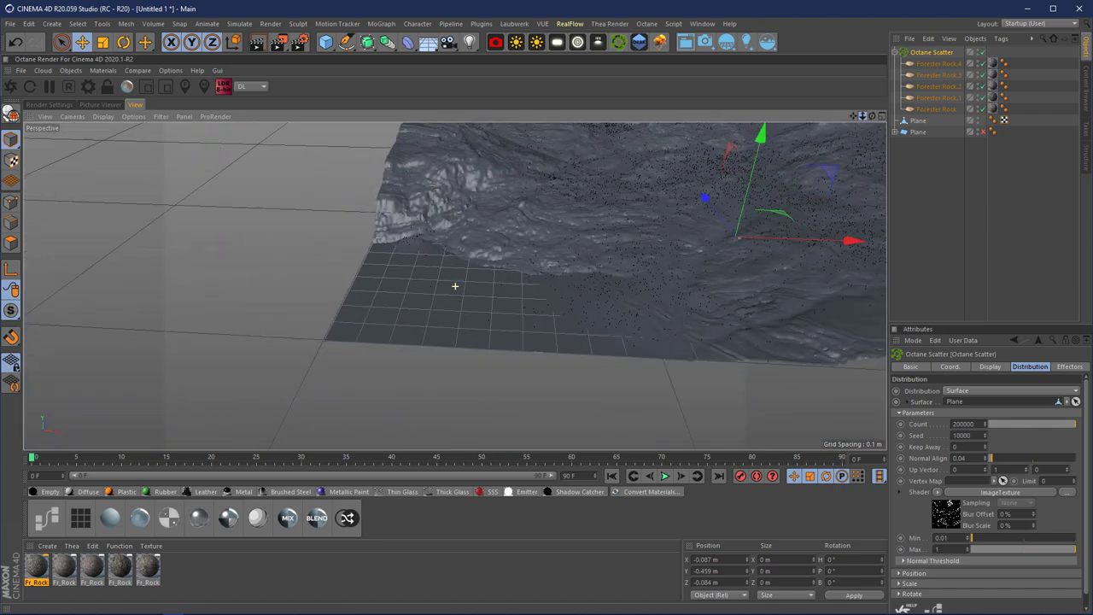
{"action": "scroll", "coordinate": [455, 286], "scroll_direction": "up", "scroll_amount": 3}
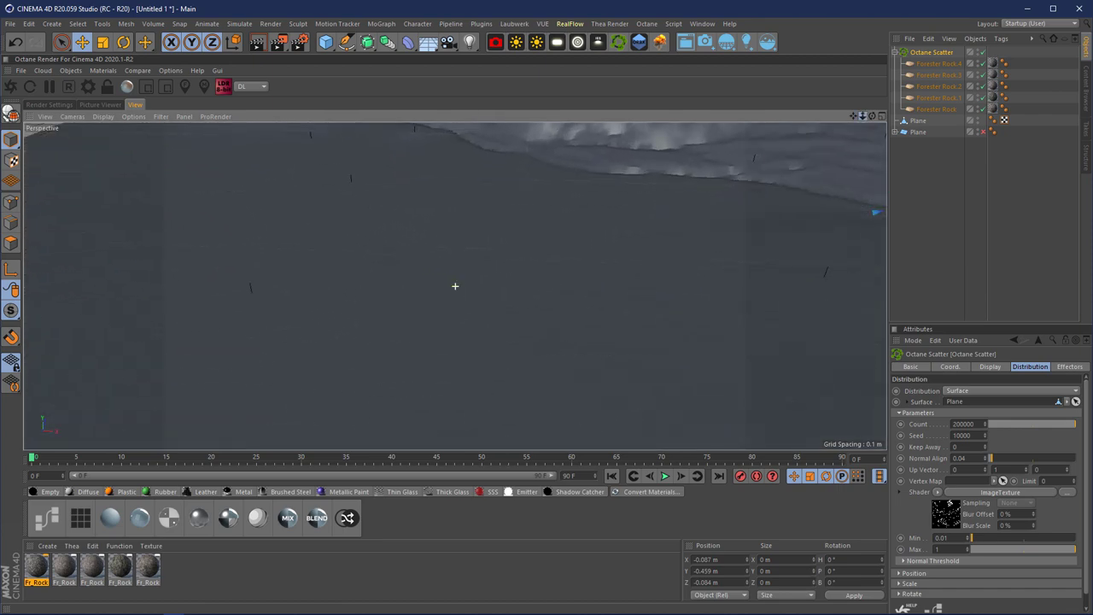
{"action": "scroll", "coordinate": [455, 286], "scroll_direction": "down", "scroll_amount": 10}
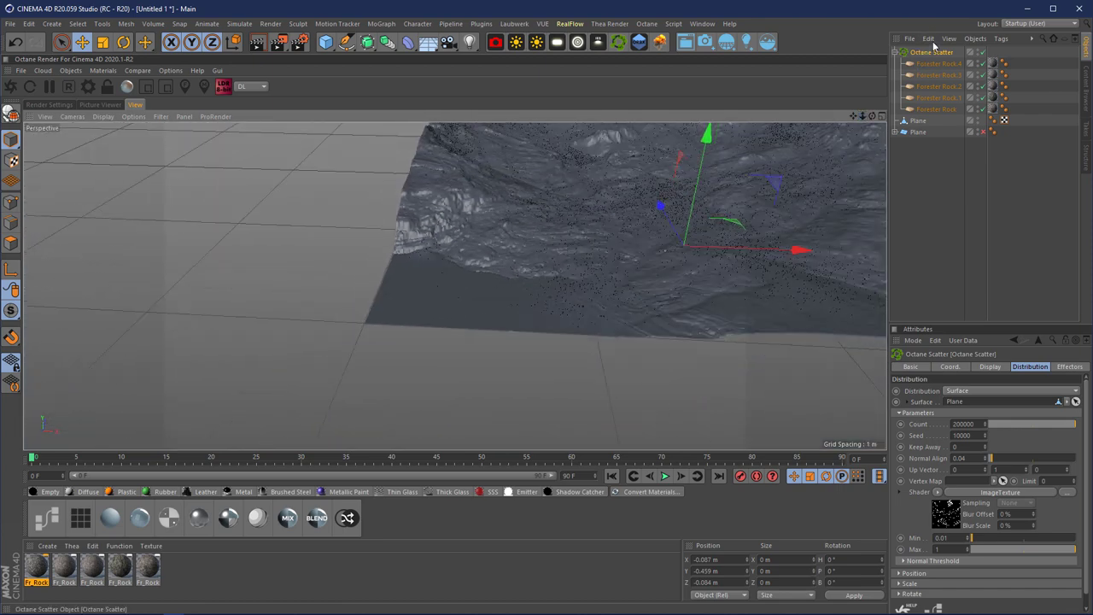
{"action": "scroll", "coordinate": [453, 286], "scroll_direction": "up", "scroll_amount": 4}
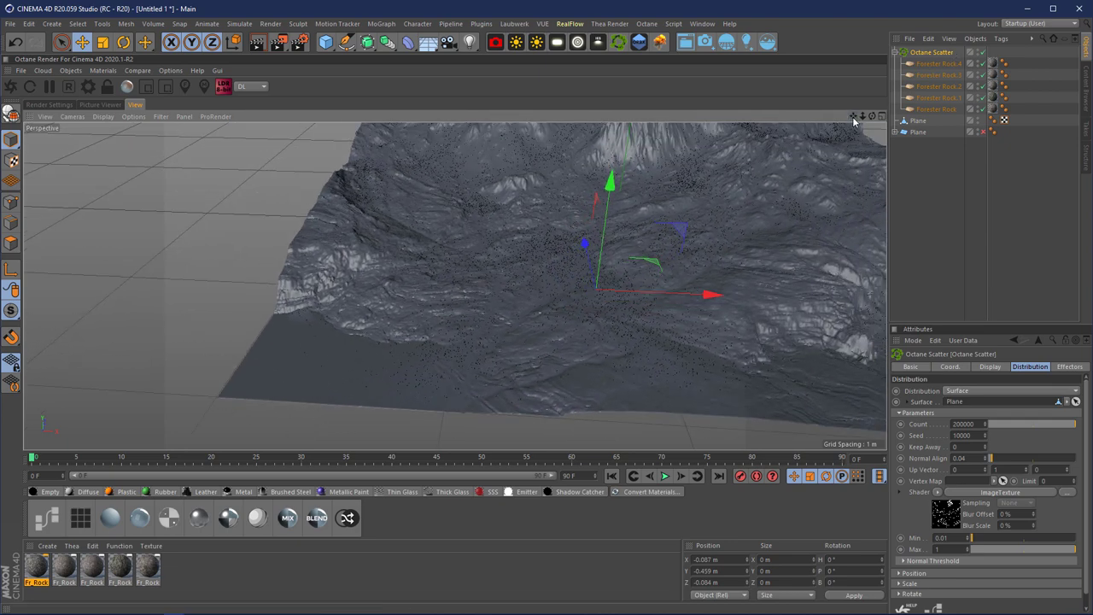
{"action": "mouse_move", "coordinate": [861, 116]}
{"action": "left_mouse_down"}
{"action": "mouse_move", "coordinate": [879, 137]}
{"action": "mouse_move", "coordinate": [860, 116]}
{"action": "left_mouse_up"}
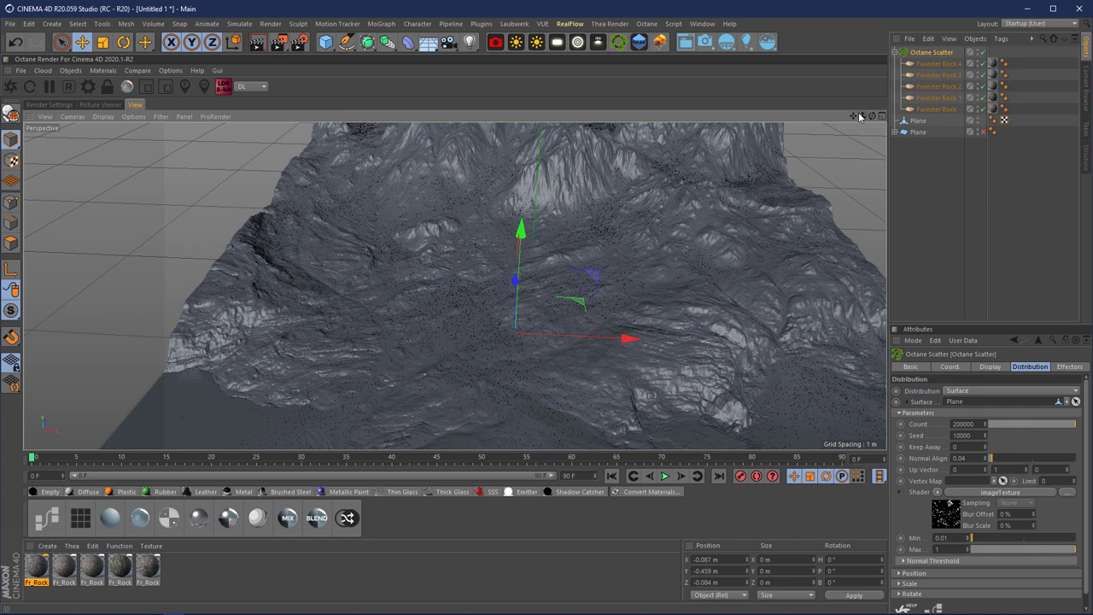
{"action": "left_click", "coordinate": [957, 214]}
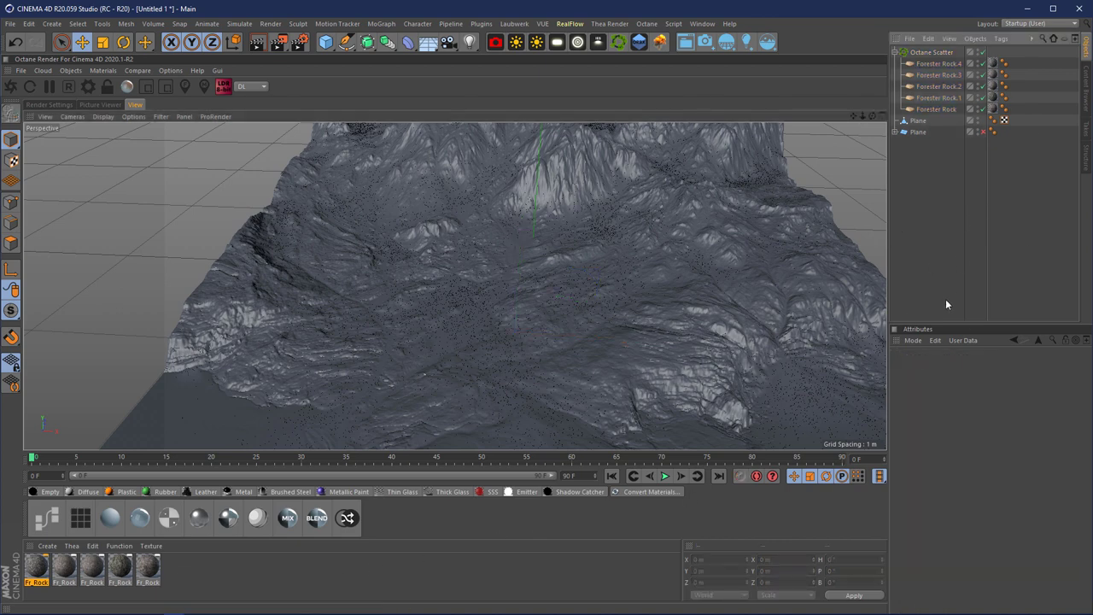
Step: Add an Octane daylight rotated to 60° heading and about -13.2° pitch, and start the Octane live render
{"action": "mouse_move", "coordinate": [862, 116]}
{"action": "left_mouse_down"}
{"action": "mouse_move", "coordinate": [849, 117]}
{"action": "mouse_move", "coordinate": [879, 116]}
{"action": "mouse_move", "coordinate": [820, 120]}
{"action": "mouse_move", "coordinate": [876, 119]}
{"action": "mouse_move", "coordinate": [453, 285]}
{"action": "mouse_move", "coordinate": [433, 202]}
{"action": "left_mouse_up"}
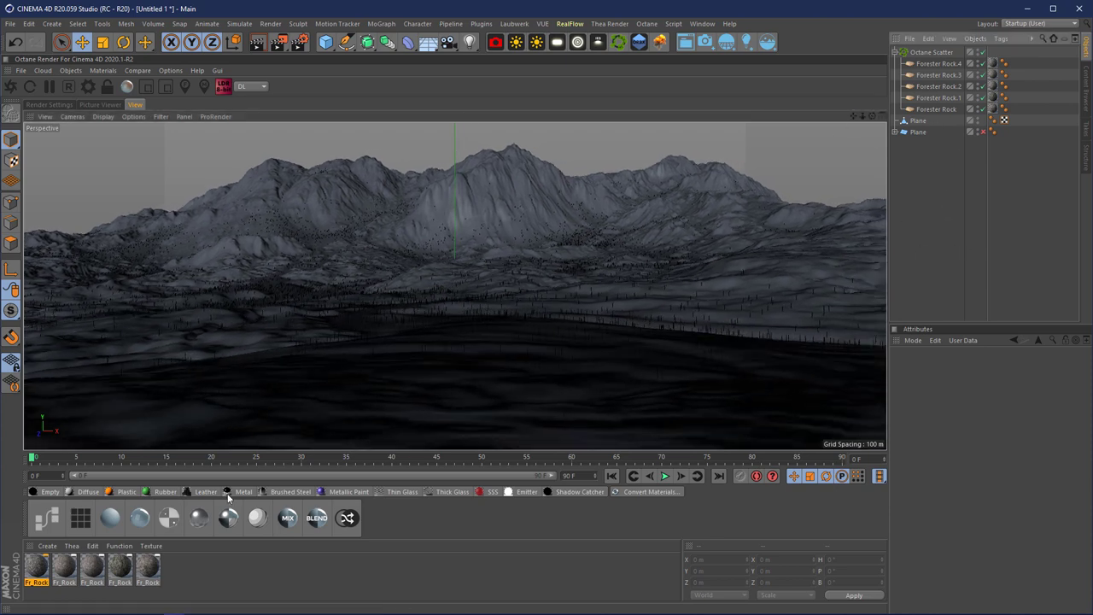
{"action": "left_click", "coordinate": [515, 42]}
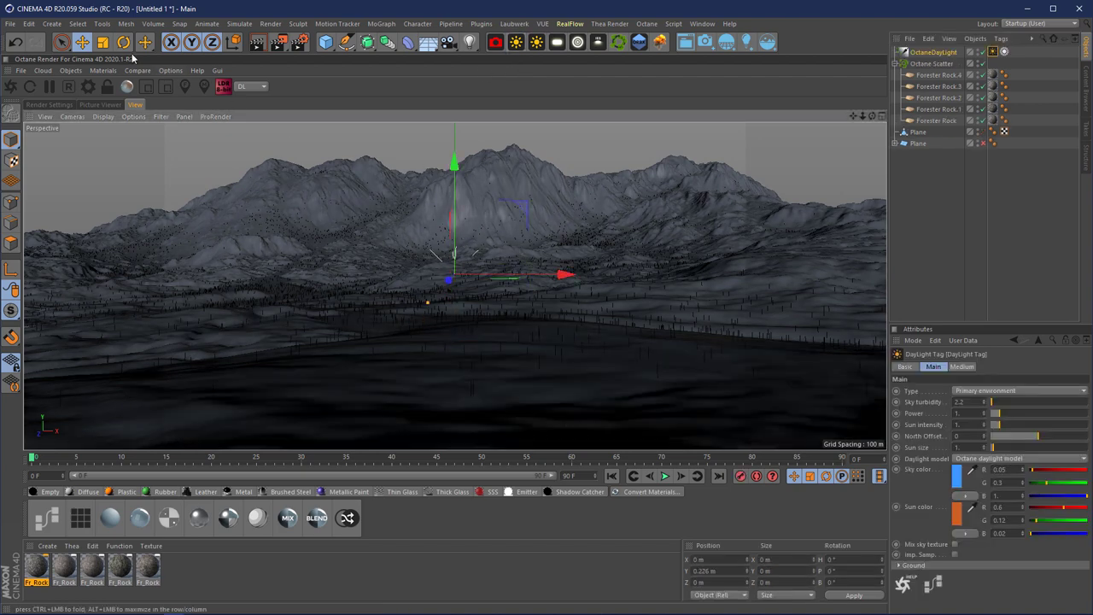
{"action": "left_click", "coordinate": [124, 42]}
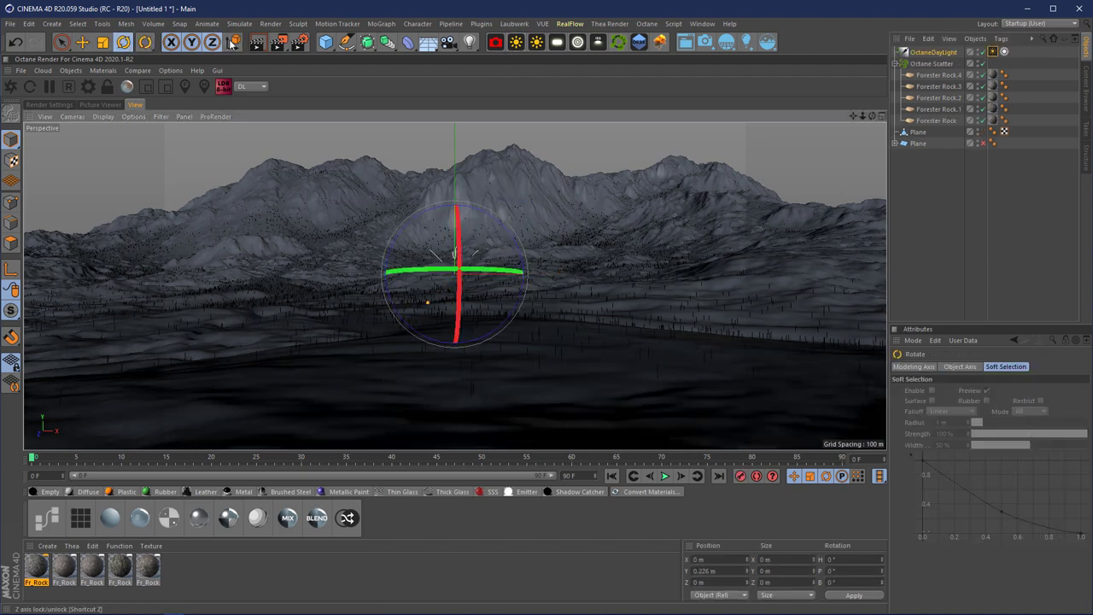
{"action": "left_click_drag", "start_coordinate": [457, 254], "coordinate": [532, 258]}
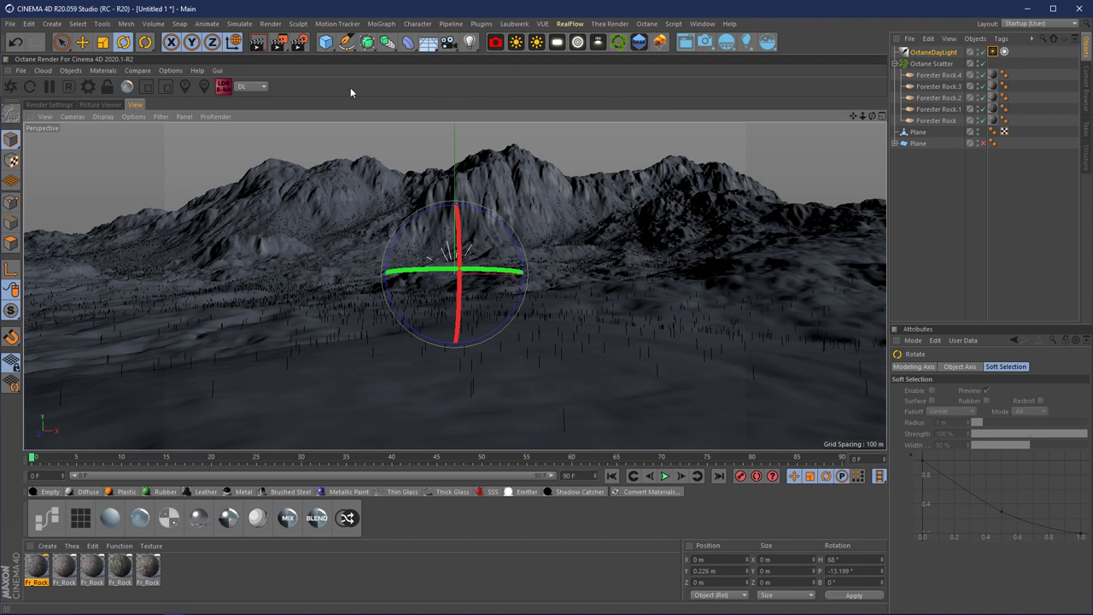
{"action": "left_click", "coordinate": [30, 86]}
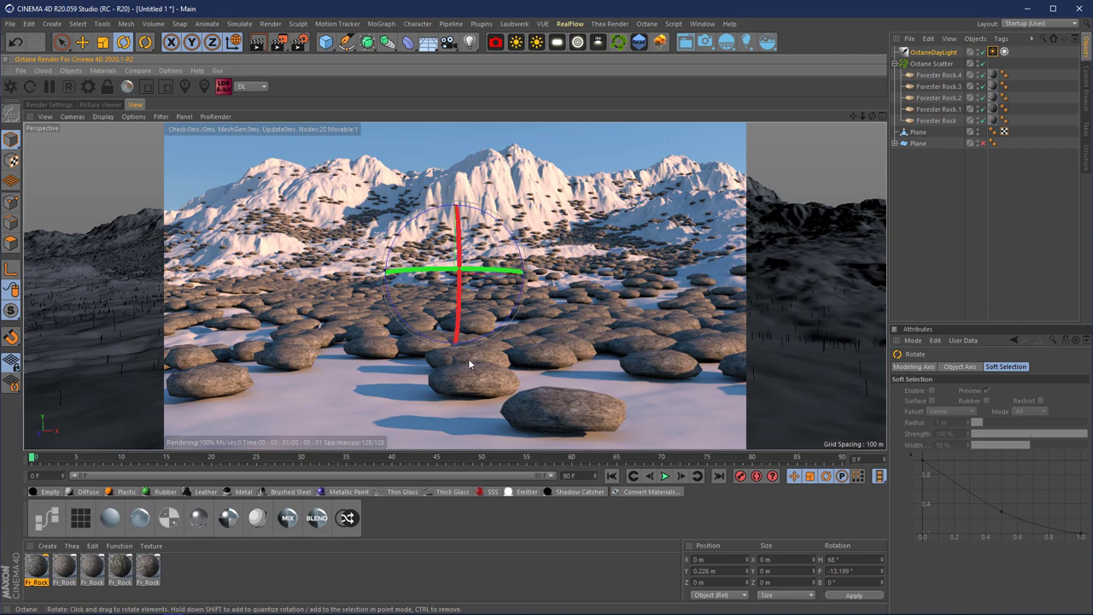
Step: Compare the rendered rock distribution with the RockDistro mask in Gaea, returning to Cinema 4D to view the whole terrain
{"action": "left_click_drag", "start_coordinate": [865, 121], "coordinate": [851, 119]}
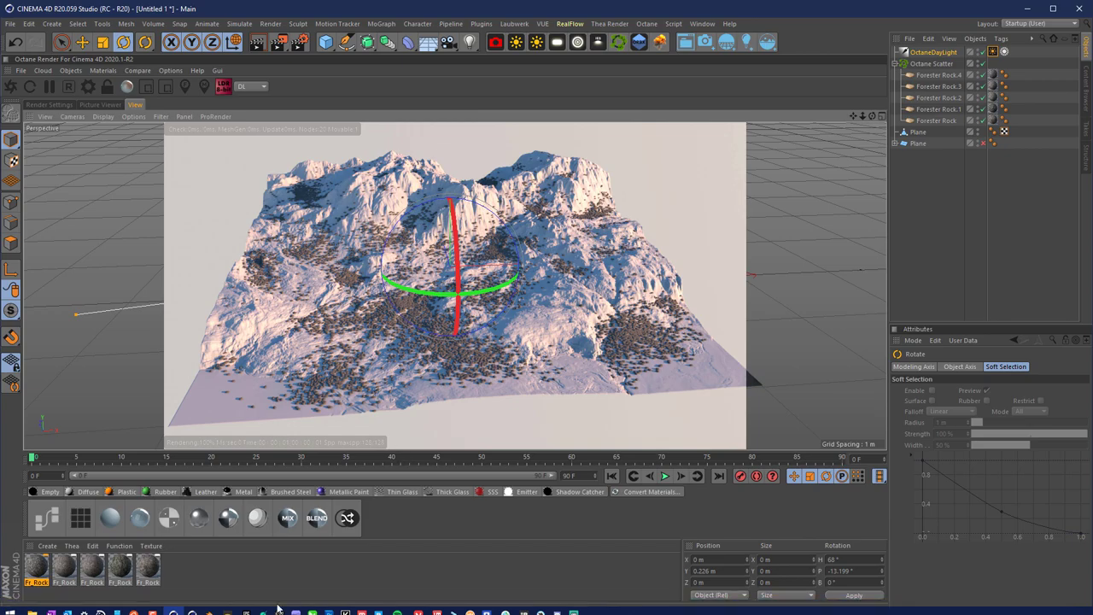
{"action": "left_click", "coordinate": [227, 606]}
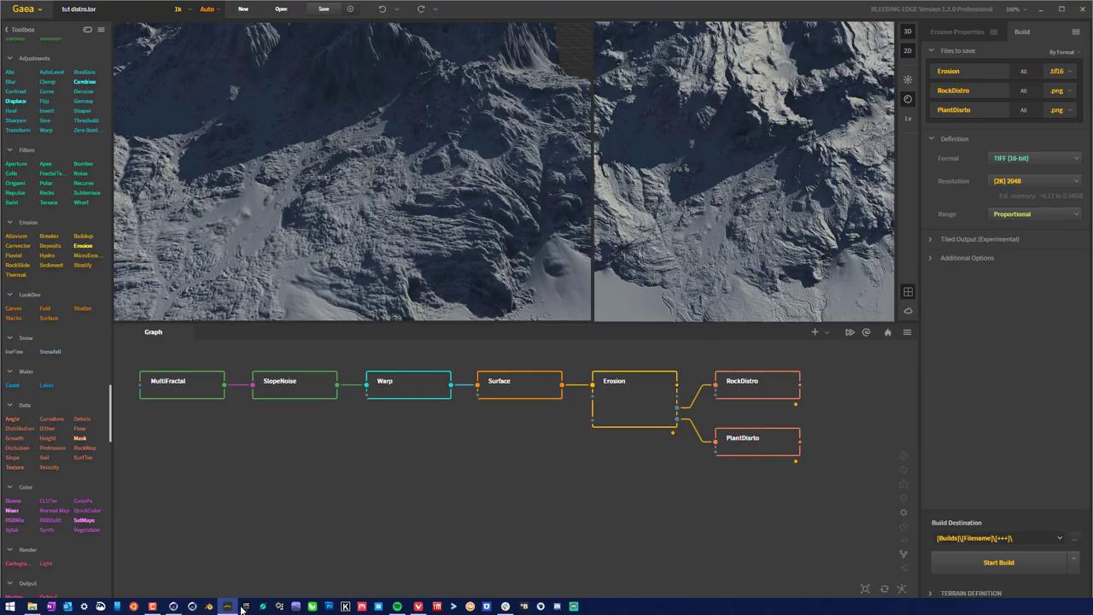
{"action": "left_click", "coordinate": [760, 383]}
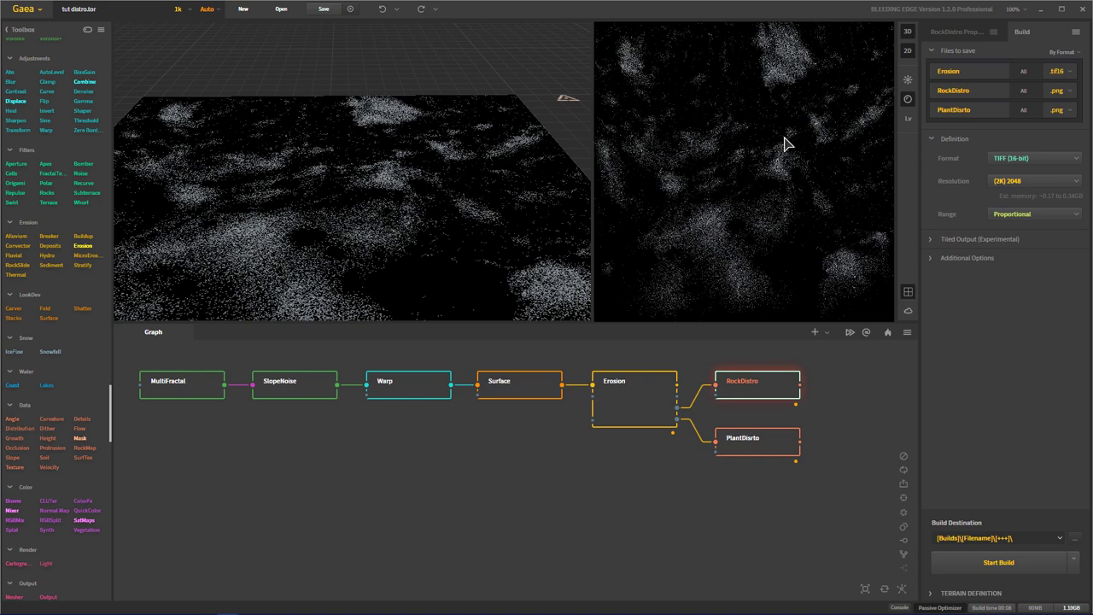
{"action": "mouse_move", "coordinate": [434, 611]}
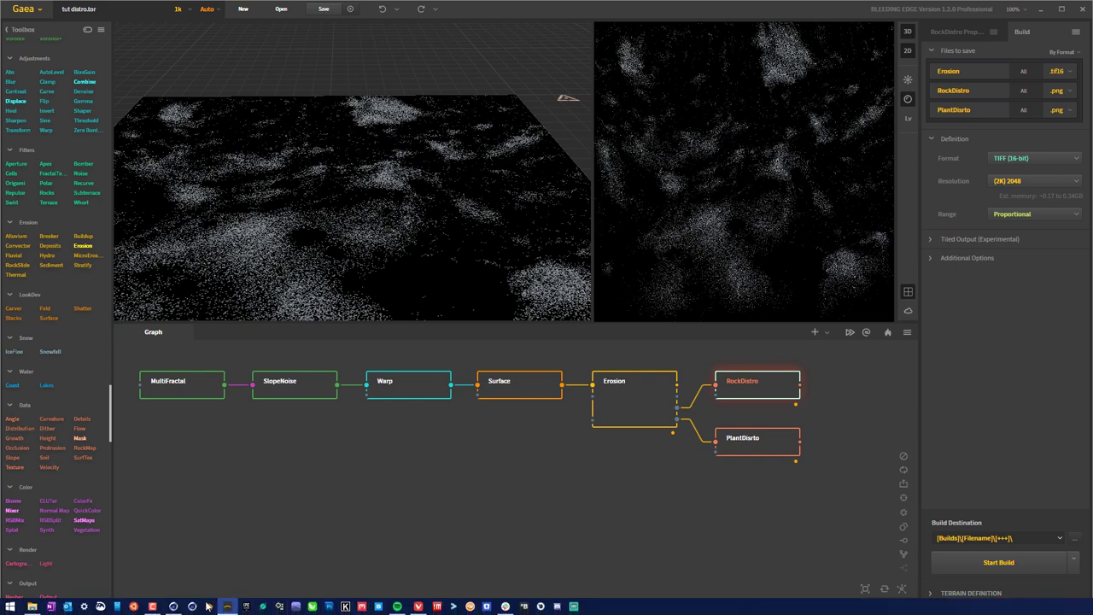
{"action": "left_click", "coordinate": [174, 609]}
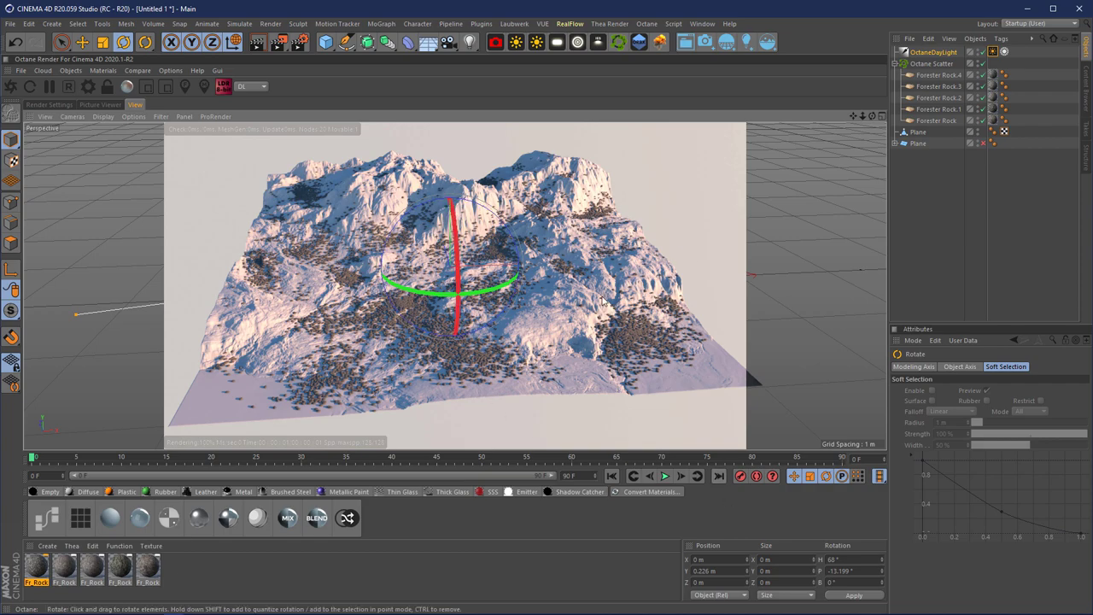
{"action": "mouse_move", "coordinate": [871, 115]}
{"action": "left_mouse_down"}
{"action": "mouse_move", "coordinate": [836, 124]}
{"action": "mouse_move", "coordinate": [837, 146]}
{"action": "mouse_move", "coordinate": [872, 128]}
{"action": "left_mouse_up"}
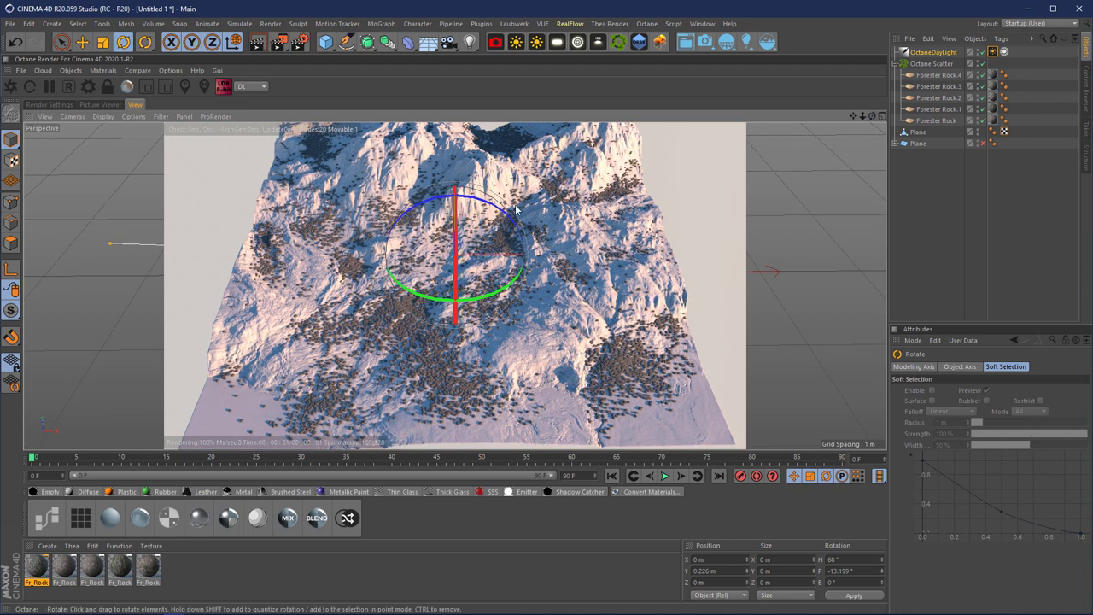
{"action": "left_click_drag", "start_coordinate": [873, 120], "coordinate": [873, 102]}
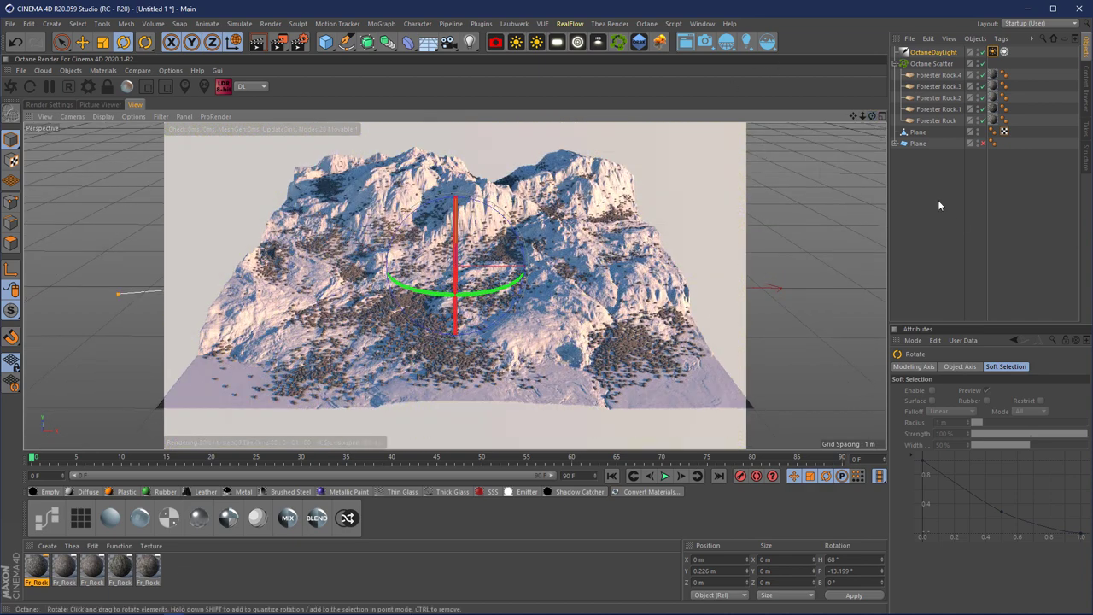
Step: Add a second Octane Scatter, place it directly above the first one in the hierarchy, and collapse the first scatter's rocks
{"action": "left_click", "coordinate": [933, 63]}
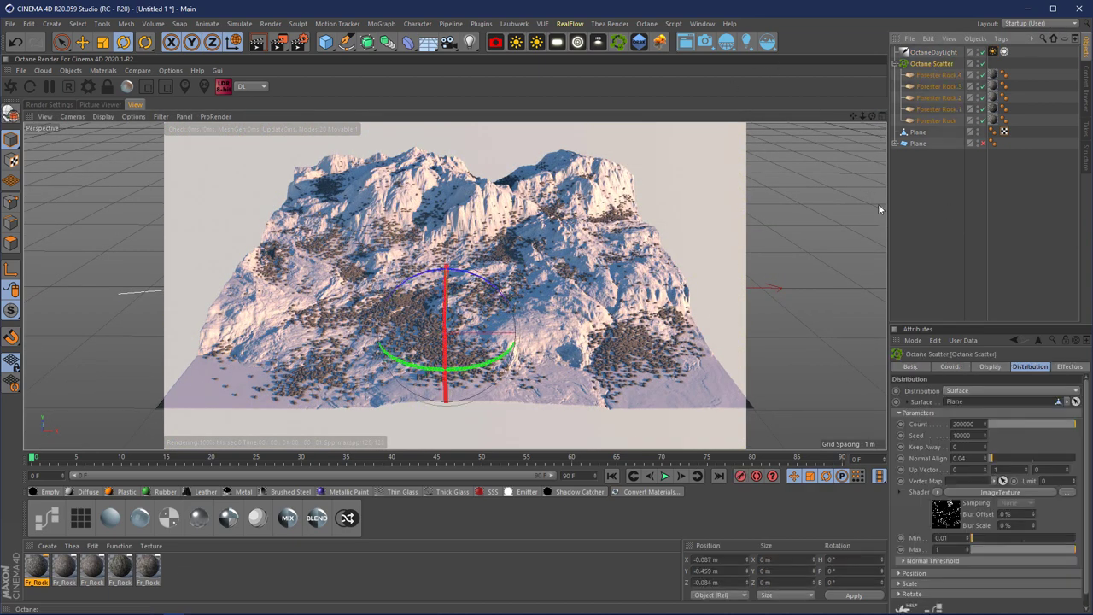
{"action": "left_click", "coordinate": [618, 42]}
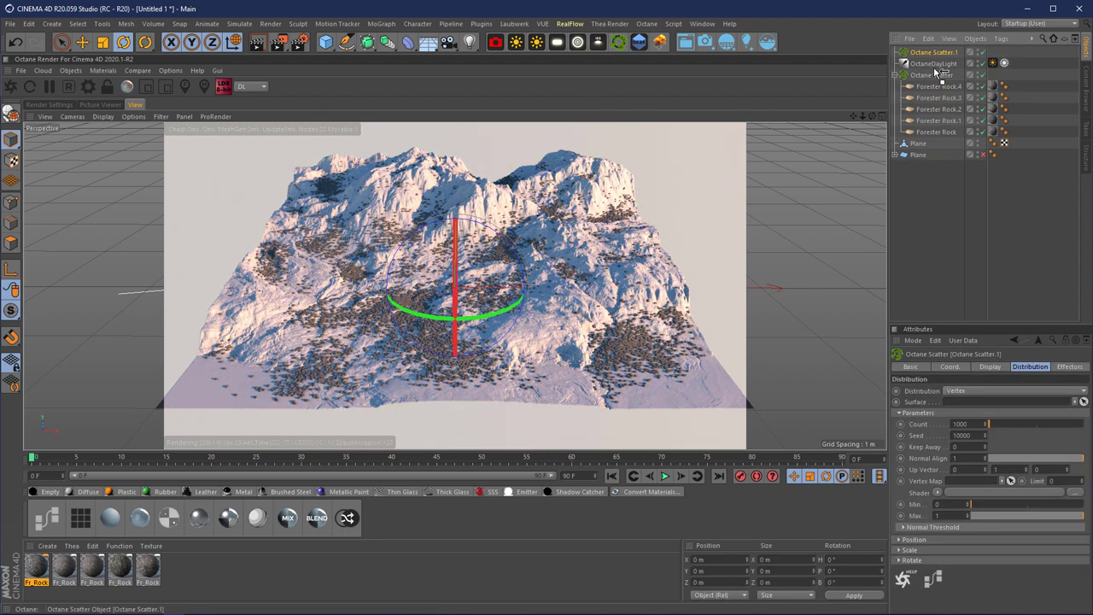
{"action": "left_click", "coordinate": [894, 75]}
{"action": "left_click", "coordinate": [932, 64]}
{"action": "key", "text": "Delete"}
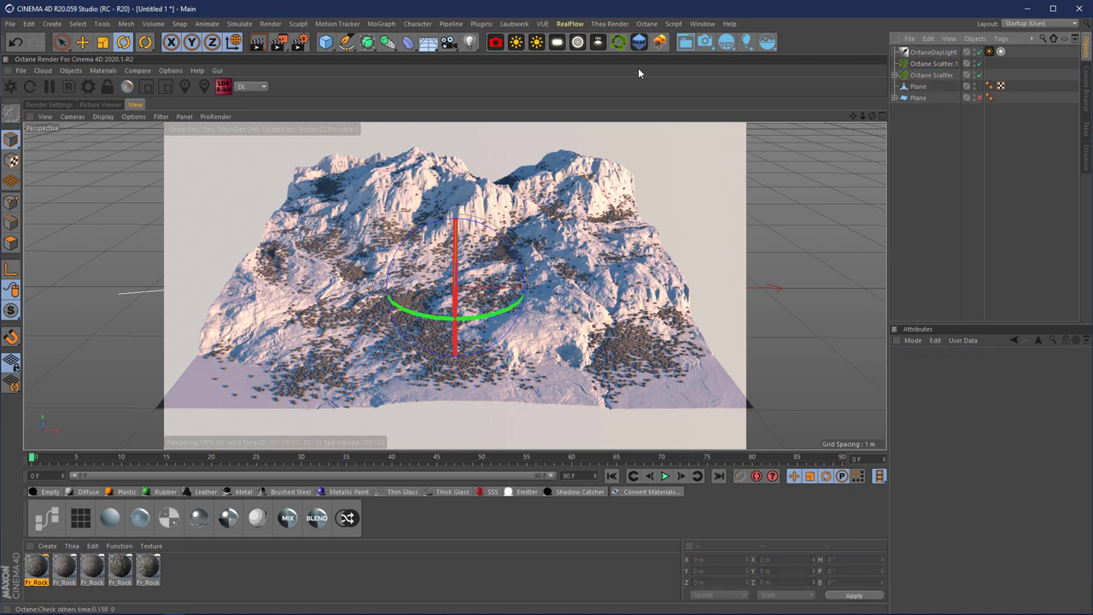
Step: Add a Forester MultiFlora object to the scene
{"action": "left_click", "coordinate": [516, 42]}
{"action": "left_click", "coordinate": [481, 23]}
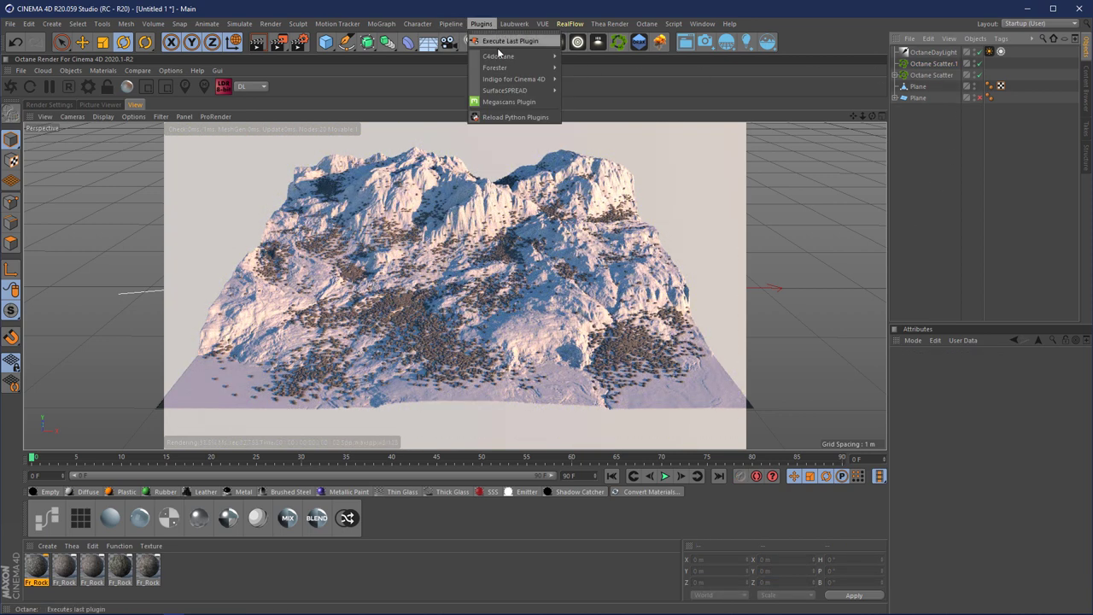
{"action": "mouse_move", "coordinate": [506, 71]}
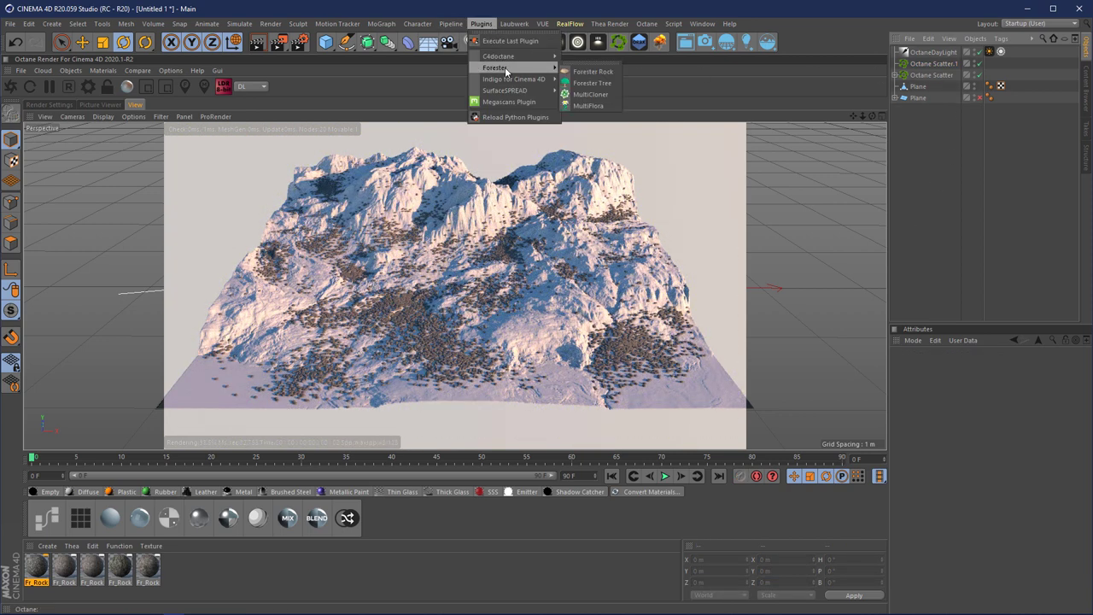
{"action": "left_click", "coordinate": [596, 107]}
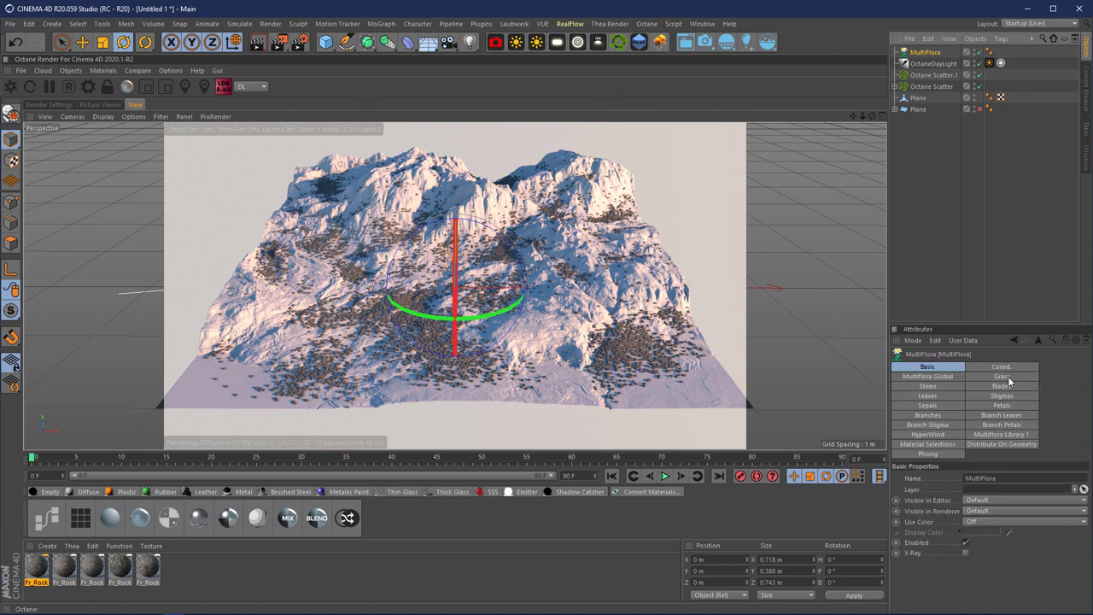
Step: Apply the Hairy Brome preset from Multiflora Library 1 to the MultiFlora object and make two copies of the plant
{"action": "left_click", "coordinate": [926, 377]}
{"action": "left_click", "coordinate": [932, 367]}
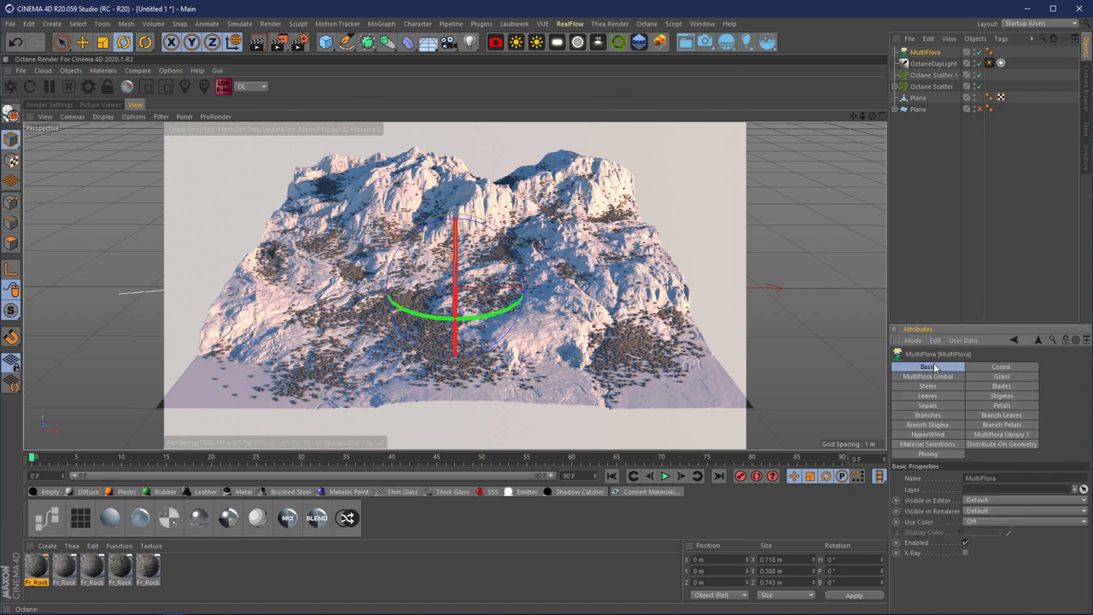
{"action": "left_click", "coordinate": [1023, 435]}
{"action": "scroll", "coordinate": [1011, 545], "scroll_direction": "down", "scroll_amount": 1}
{"action": "scroll", "coordinate": [1012, 545], "scroll_direction": "down", "scroll_amount": 2}
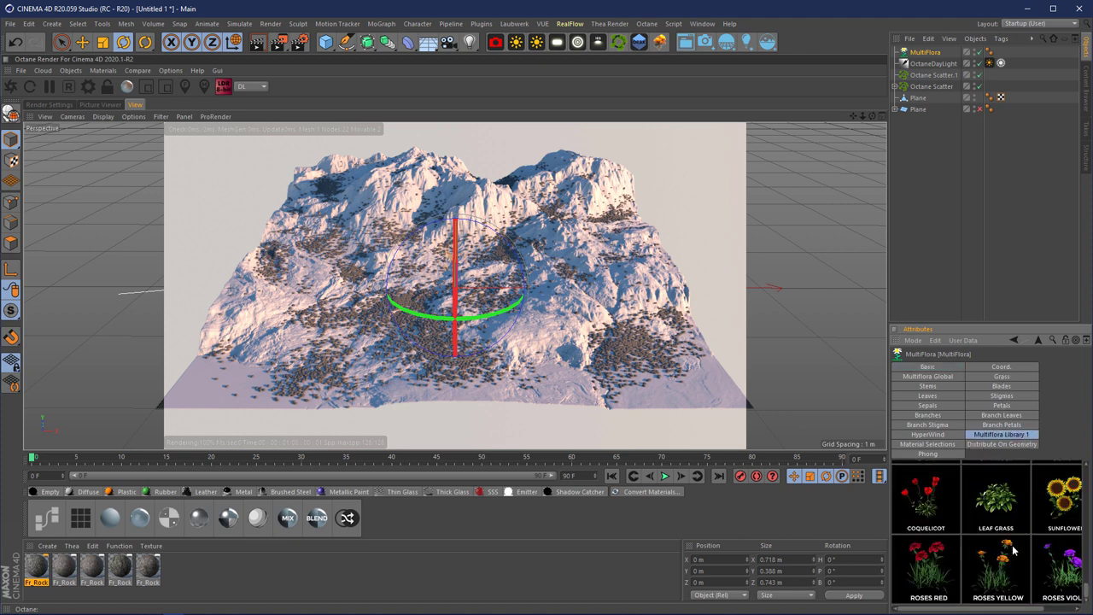
{"action": "scroll", "coordinate": [989, 573], "scroll_direction": "down", "scroll_amount": 3}
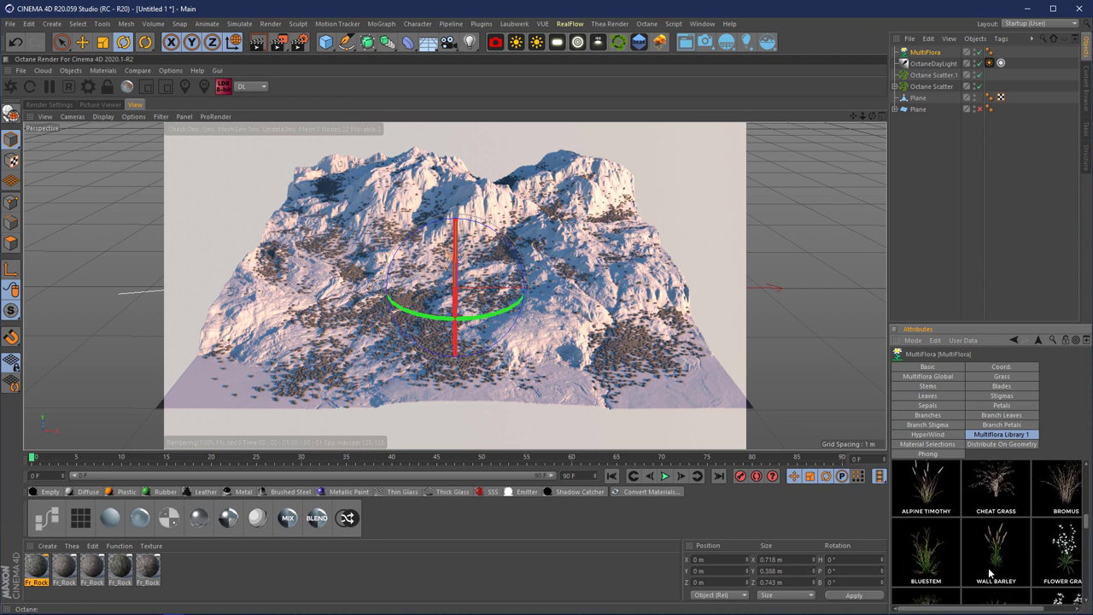
{"action": "scroll", "coordinate": [989, 573], "scroll_direction": "down", "scroll_amount": 1}
{"action": "left_click", "coordinate": [928, 562]}
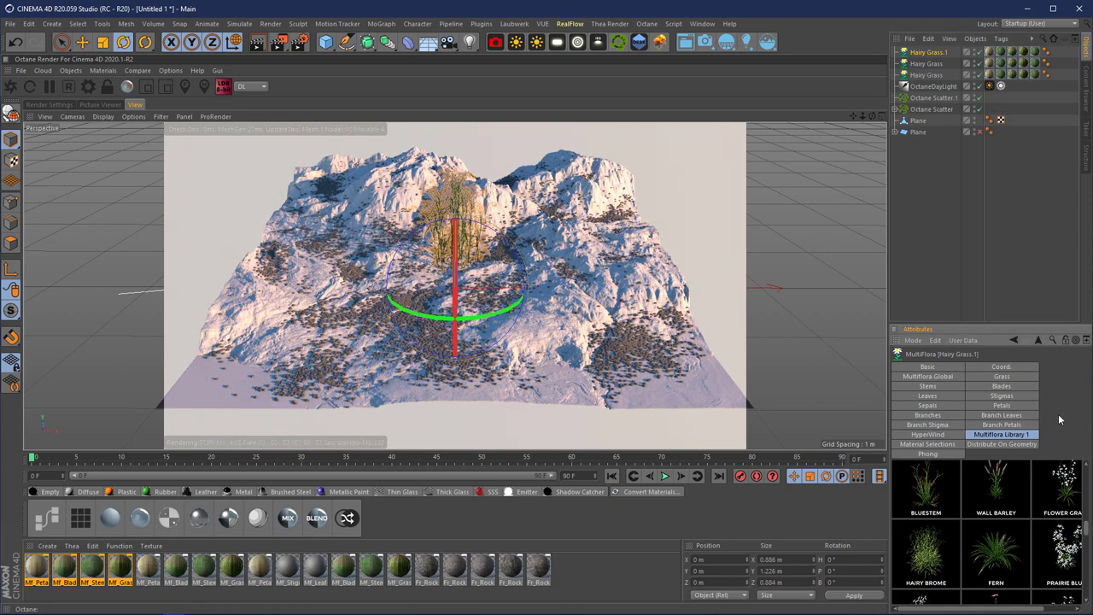
Step: Reapply the Hairy Brome preset with a randomized seed to the copied plants, and add a fourth plant
{"action": "scroll", "coordinate": [1040, 501], "scroll_direction": "up", "scroll_amount": 5}
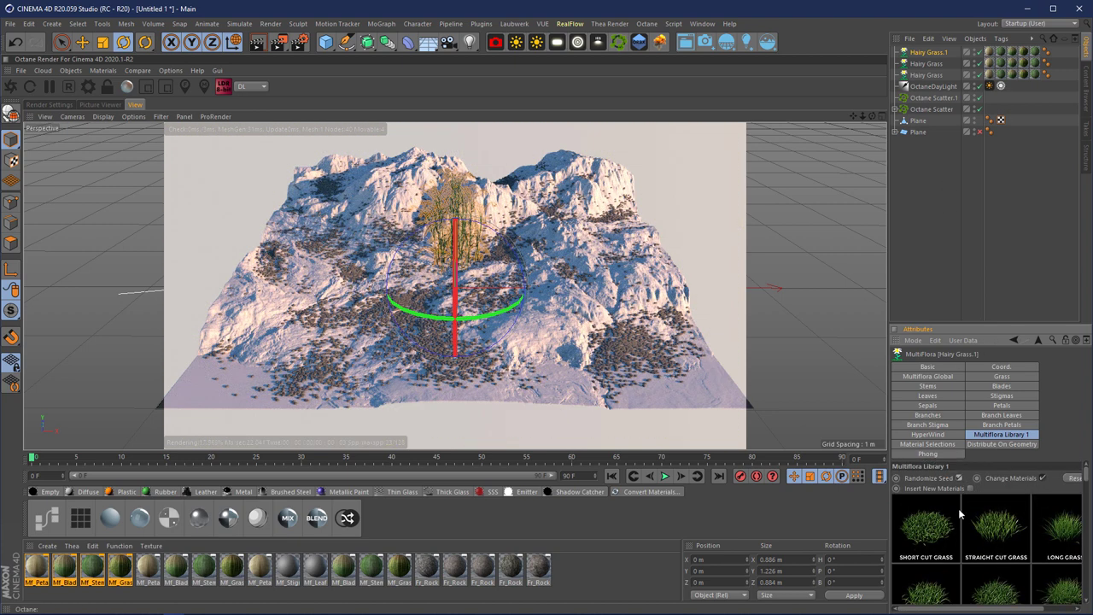
{"action": "scroll", "coordinate": [959, 515], "scroll_direction": "down", "scroll_amount": 5}
{"action": "scroll", "coordinate": [958, 516], "scroll_direction": "down", "scroll_amount": 5}
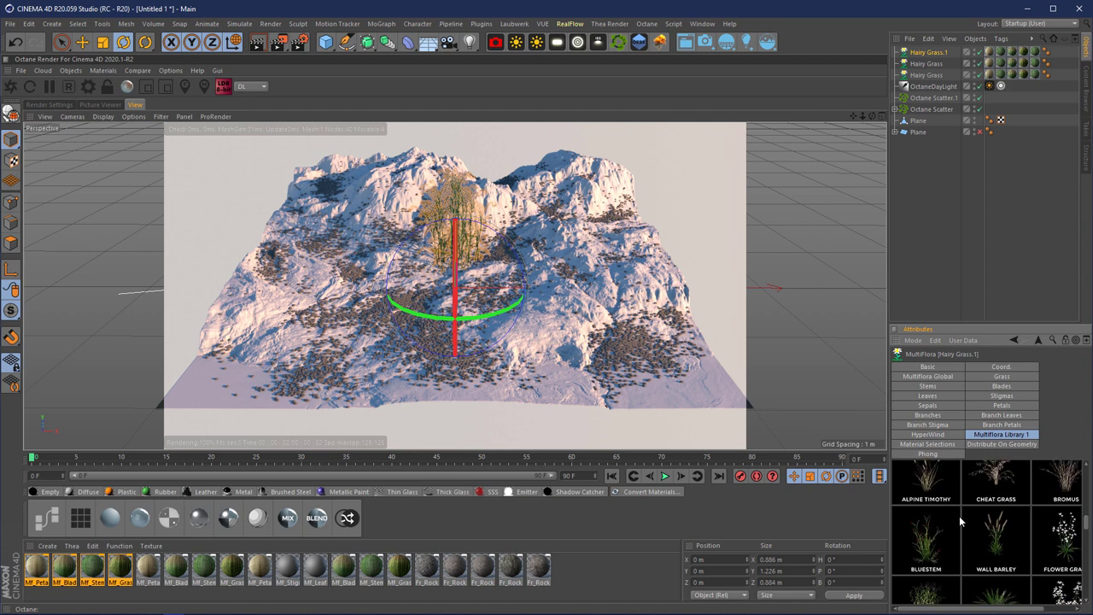
{"action": "left_click", "coordinate": [931, 553]}
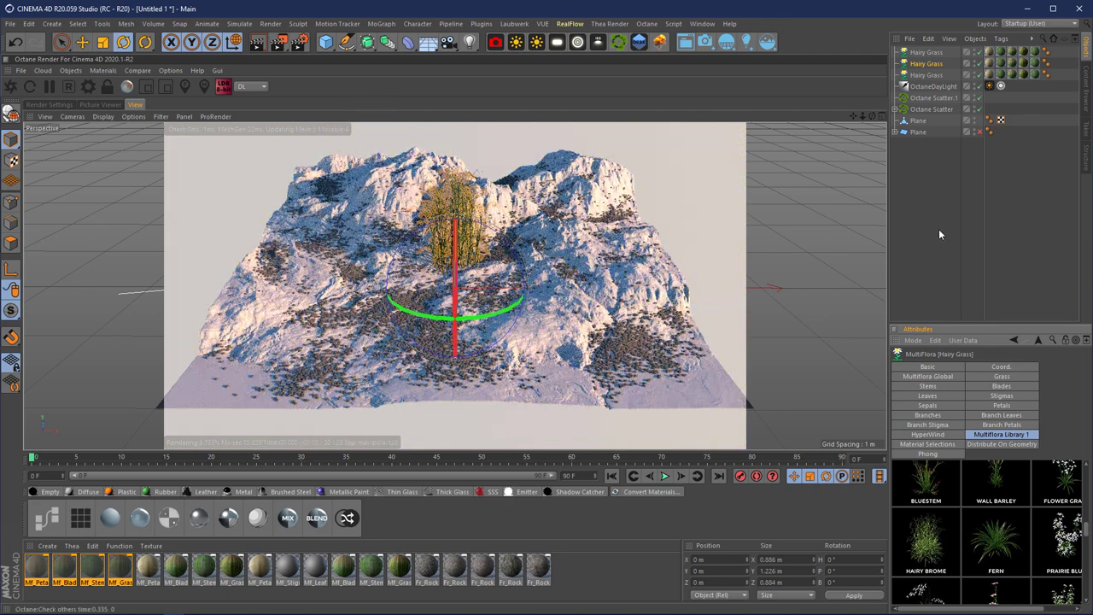
{"action": "left_click", "coordinate": [929, 553]}
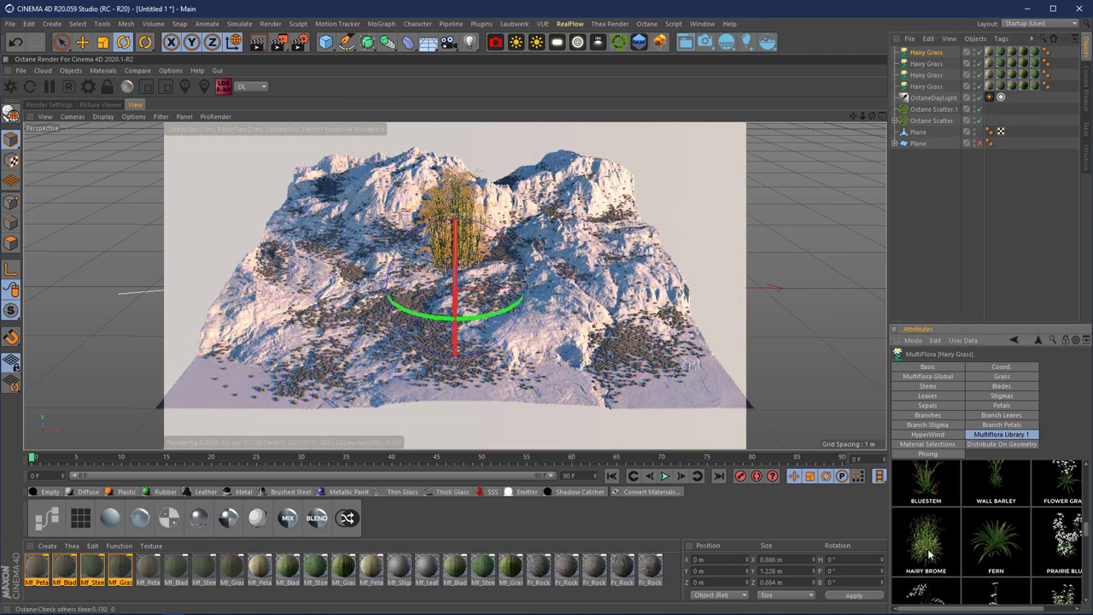
Step: Add a fifth Hairy Brome plant and place one of the plants directly below Octane Scatter.1 as a separate top-level object
{"action": "left_click", "coordinate": [937, 541]}
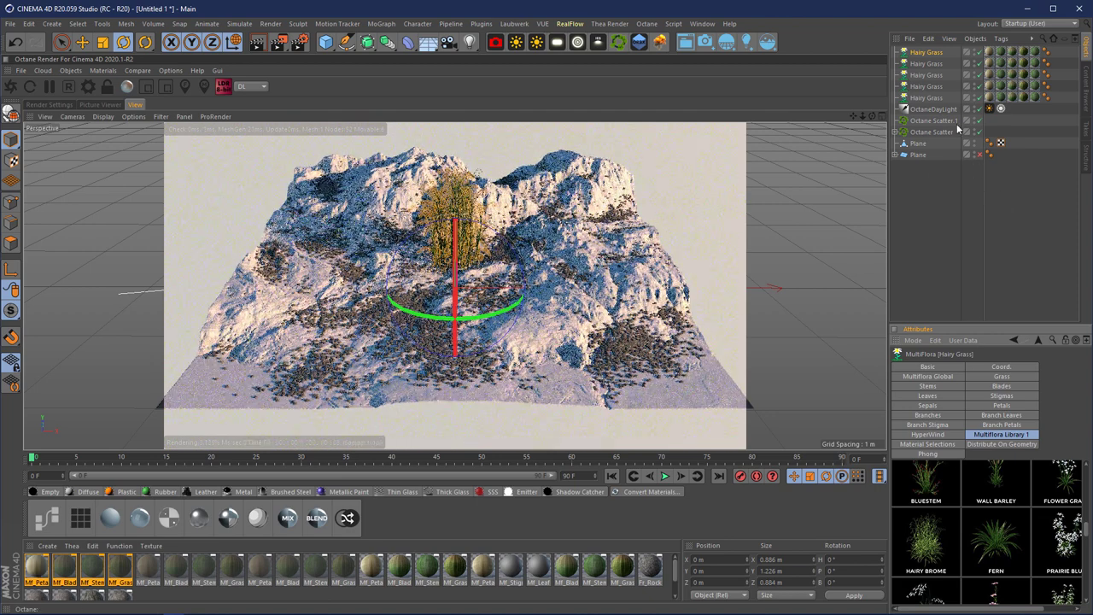
{"action": "left_click", "coordinate": [926, 98], "text": "shift"}
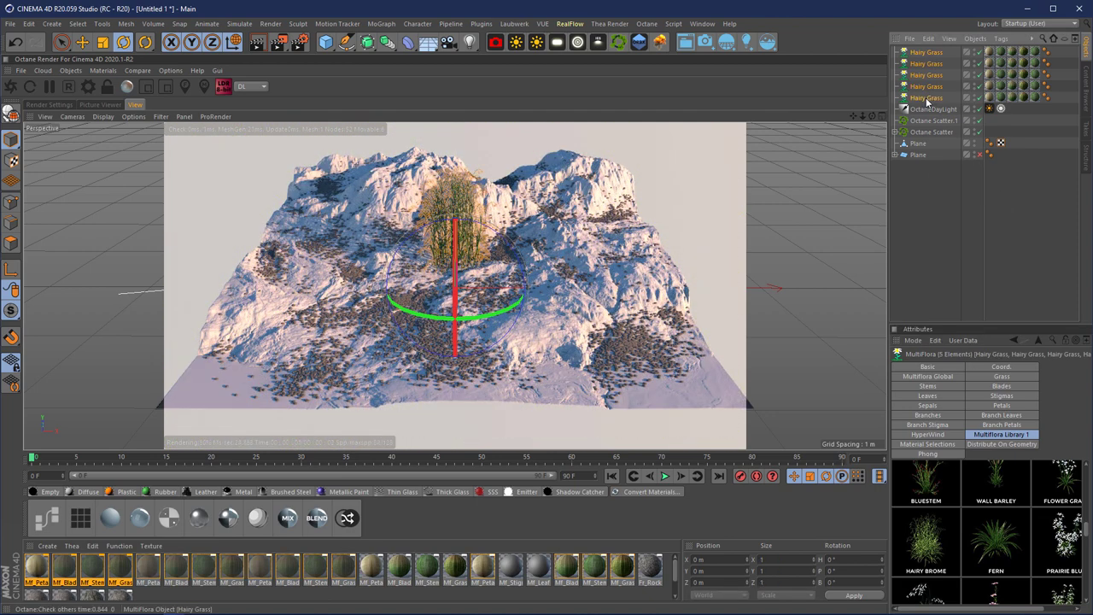
{"action": "left_click_drag", "start_coordinate": [927, 97], "coordinate": [932, 110]}
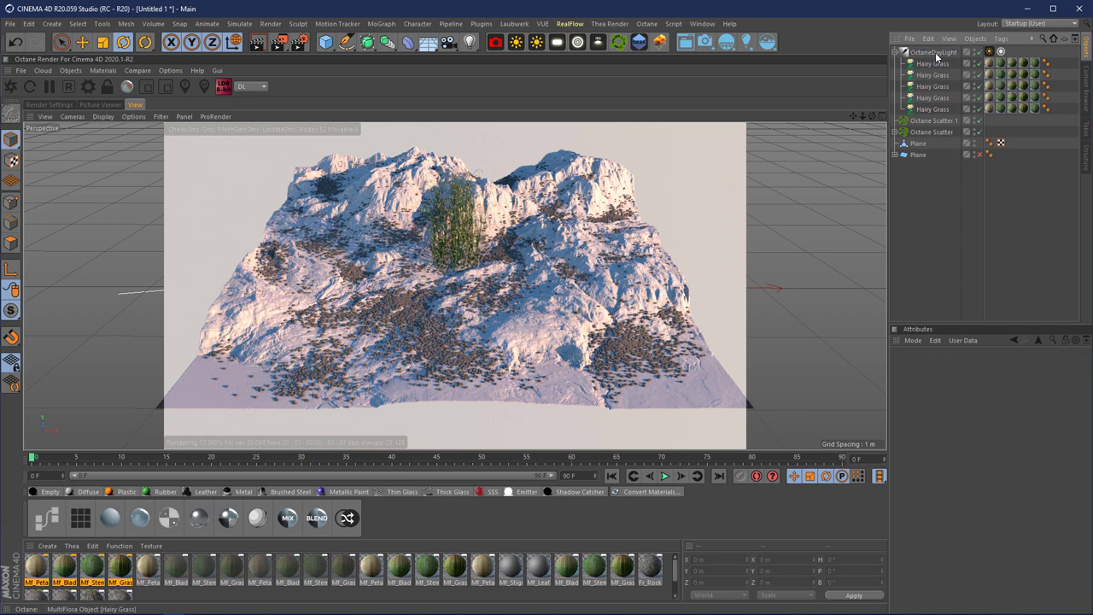
{"action": "left_click", "coordinate": [932, 110]}
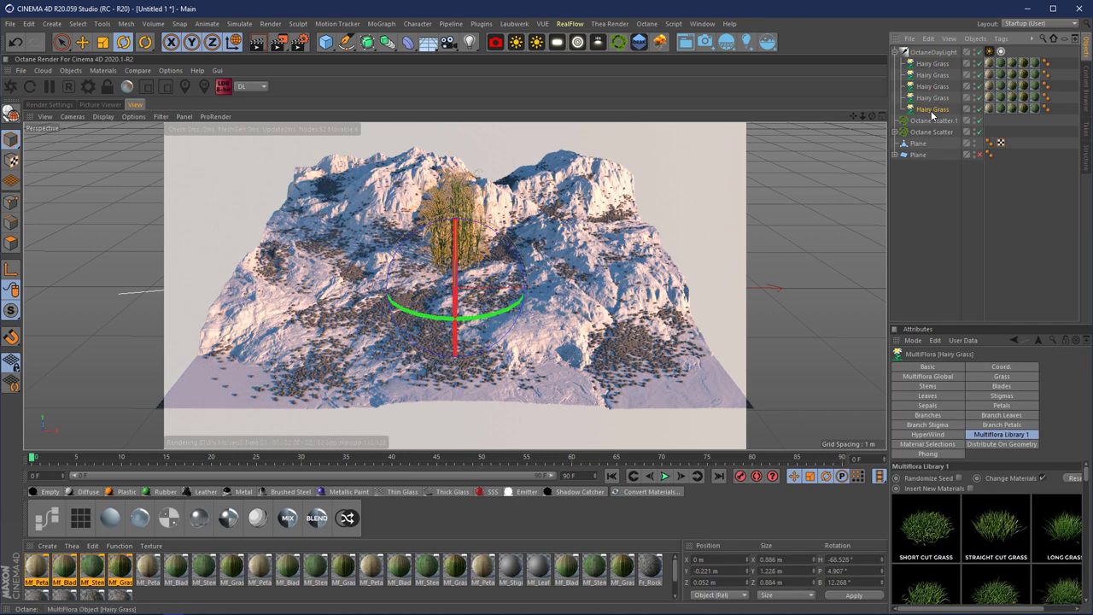
{"action": "left_click_drag", "start_coordinate": [931, 113], "coordinate": [936, 126]}
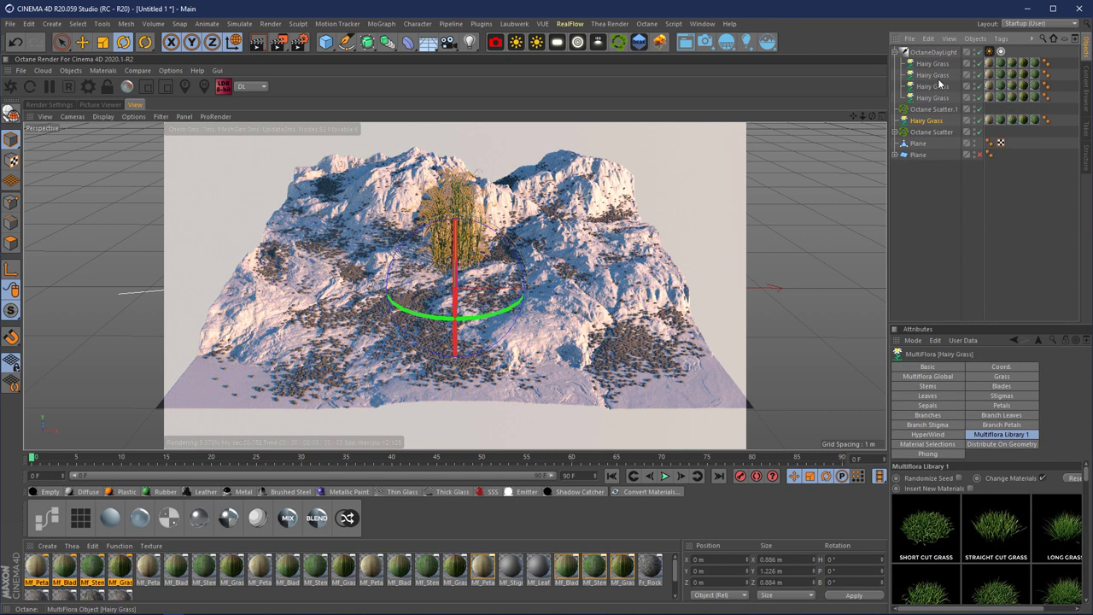
Step: Make the four remaining Hairy Grass plants children of Octane Scatter.1
{"action": "left_click", "coordinate": [933, 63]}
{"action": "left_click", "coordinate": [933, 98], "text": "shift"}
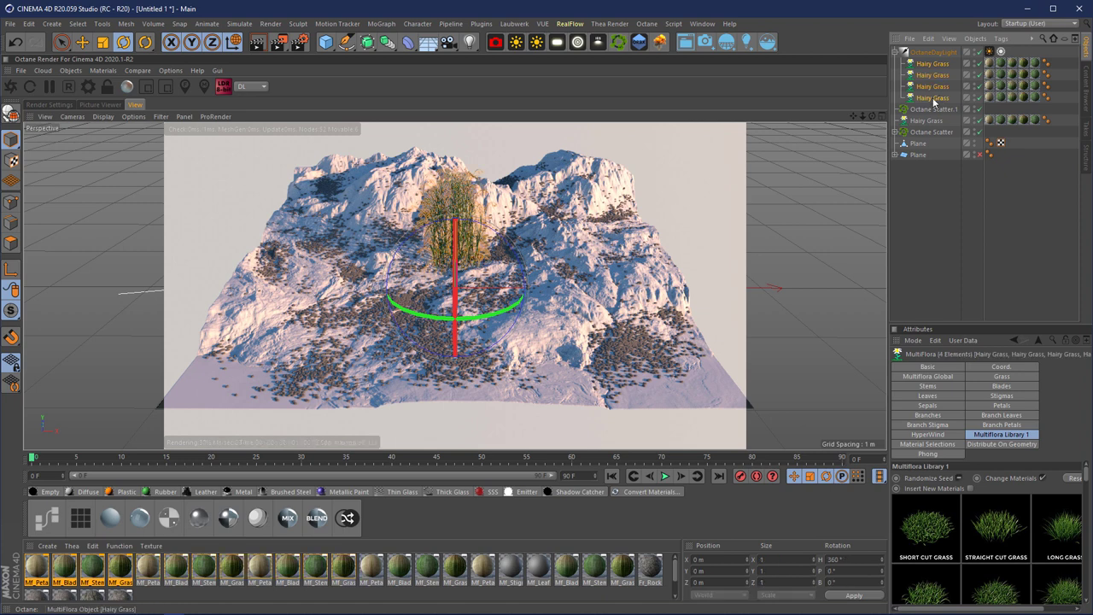
{"action": "left_click_drag", "start_coordinate": [933, 100], "coordinate": [934, 109]}
{"action": "left_click", "coordinate": [928, 219]}
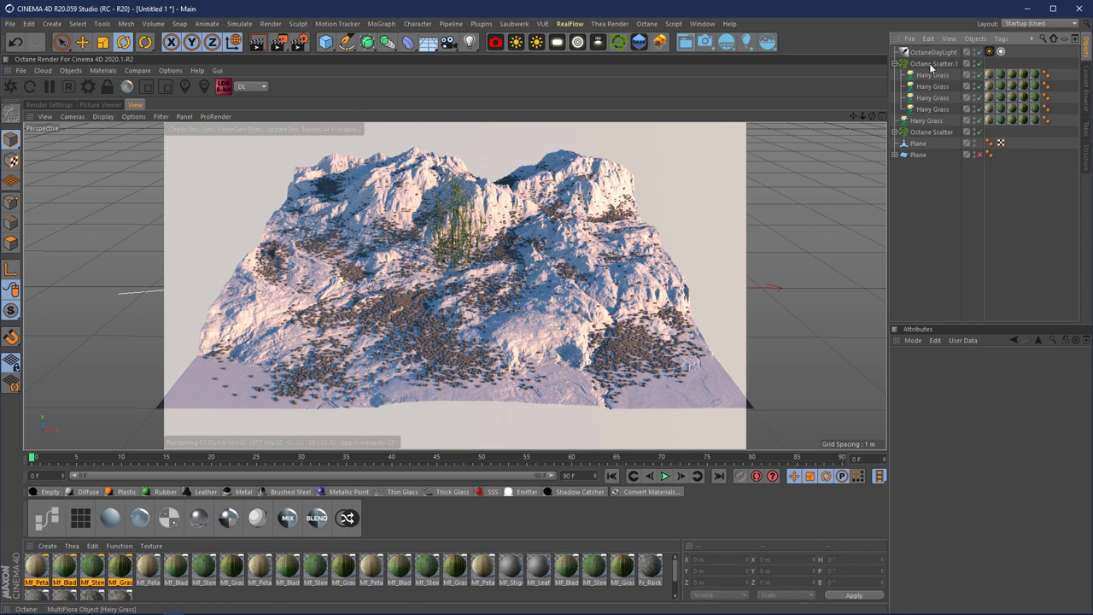
Step: Set the Distribution of Octane Scatter.1 to Surface and assign the polygon terrain Plane as its surface
{"action": "left_click", "coordinate": [929, 63]}
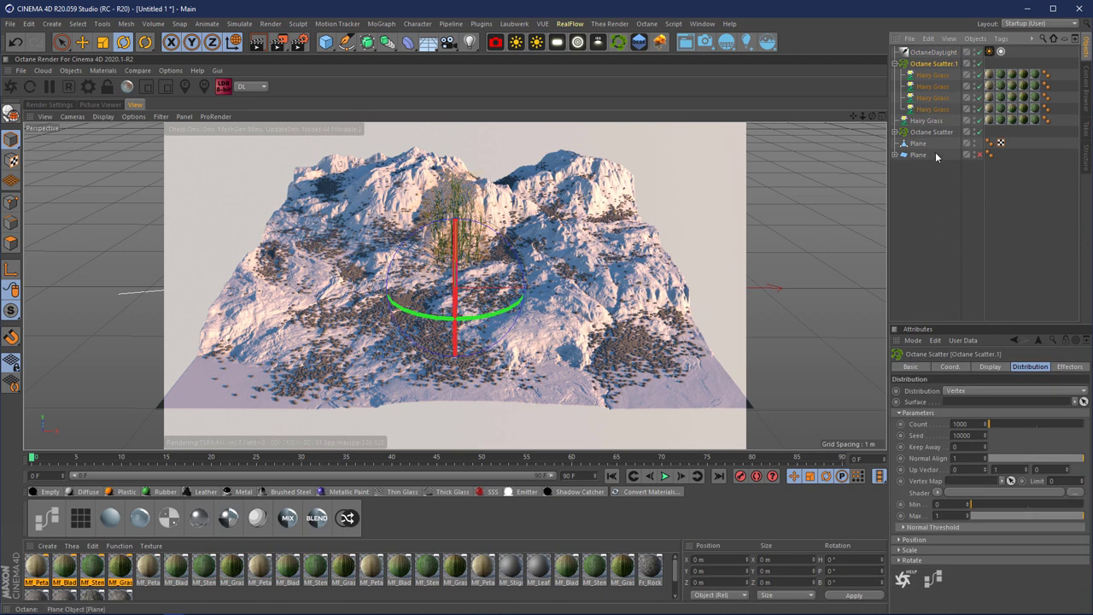
{"action": "left_click_drag", "start_coordinate": [926, 154], "coordinate": [965, 395]}
{"action": "left_click", "coordinate": [965, 393]}
{"action": "left_click", "coordinate": [959, 414]}
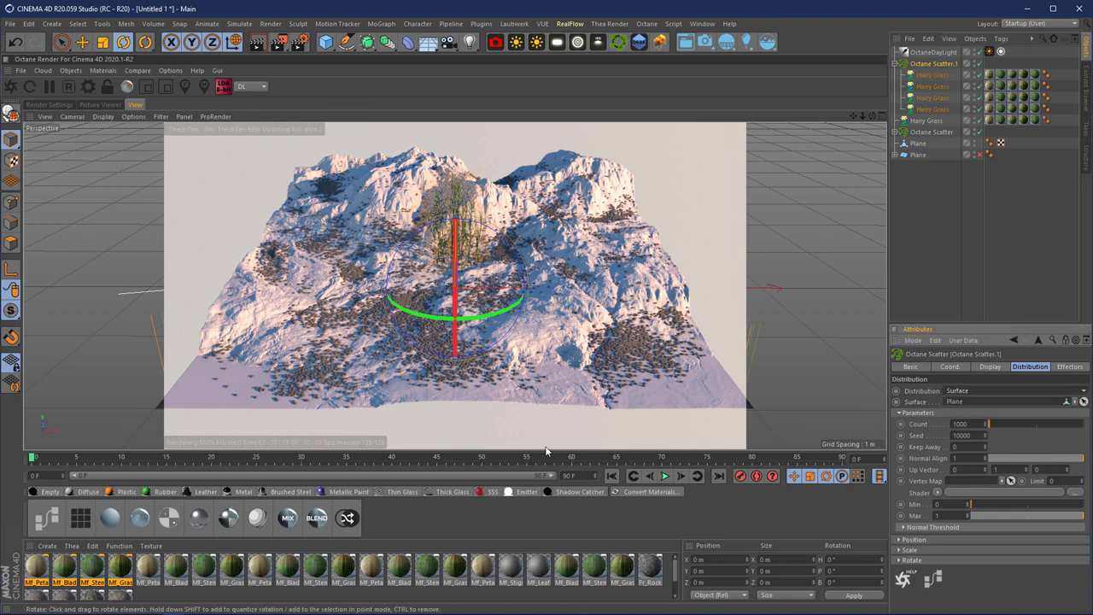
{"action": "mouse_move", "coordinate": [184, 611]}
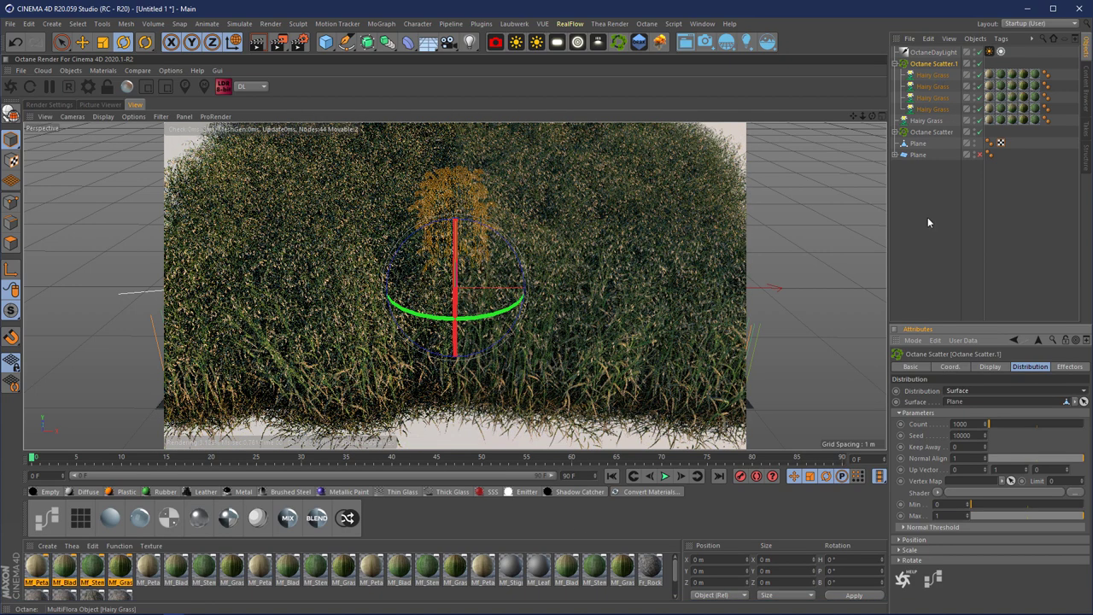
Step: Pause the Octane live render and select the first Hairy Grass under Octane Scatter.1
{"action": "left_click", "coordinate": [932, 75]}
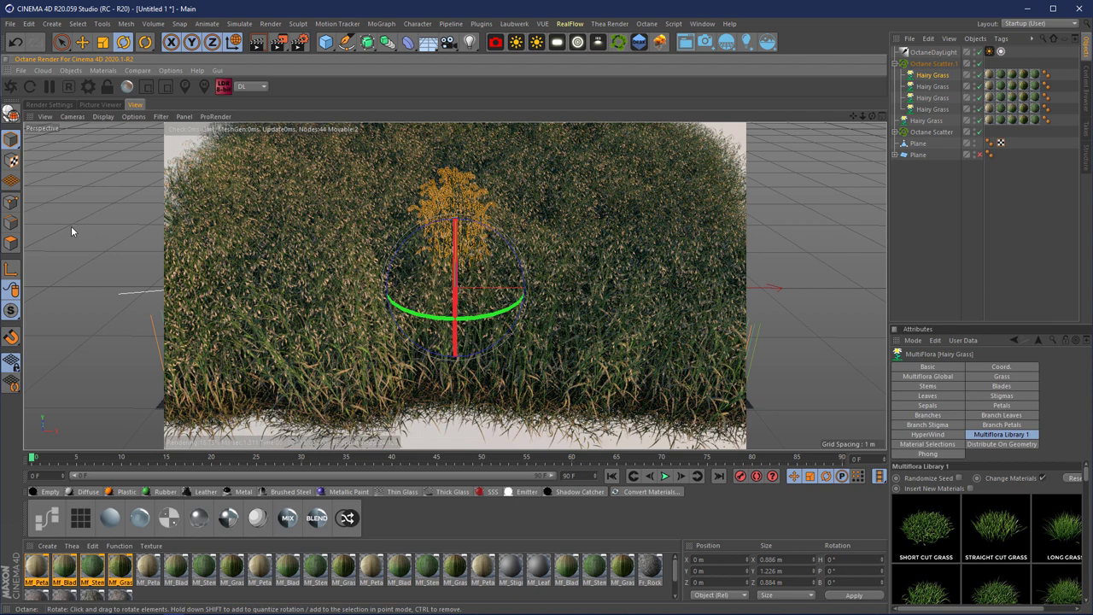
{"action": "left_click", "coordinate": [50, 86]}
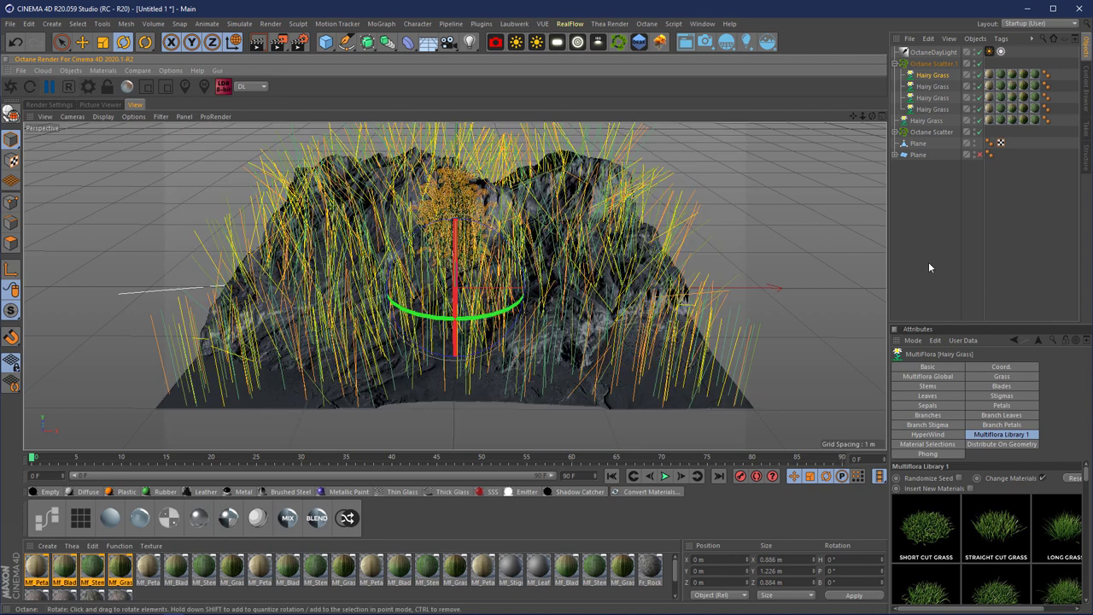
{"action": "left_click", "coordinate": [937, 79], "text": "ctrl"}
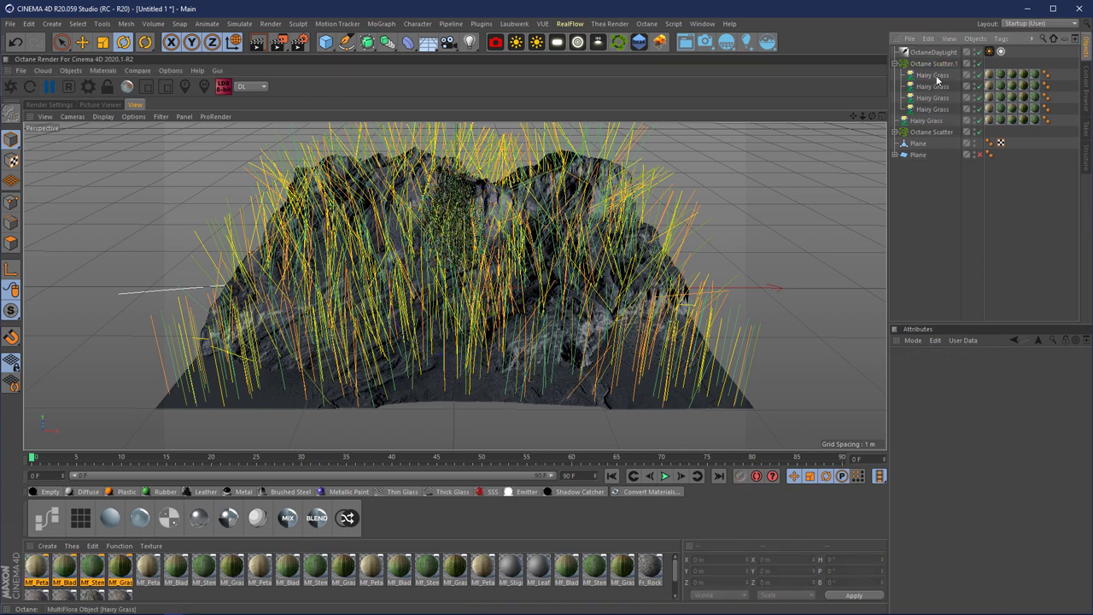
{"action": "left_click", "coordinate": [937, 77]}
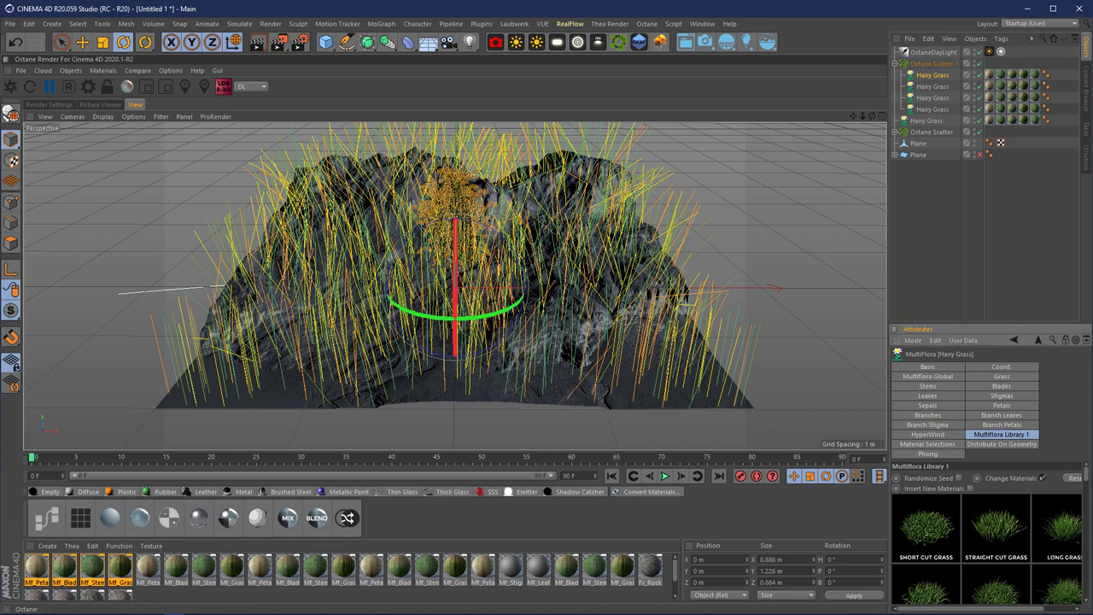
Step: Set the first scattered plant's Multiflora Size to 0.08 and disable the other three plants under Octane Scatter.1
{"action": "mouse_move", "coordinate": [1086, 475]}
{"action": "left_mouse_down"}
{"action": "mouse_move", "coordinate": [1086, 527]}
{"action": "mouse_move", "coordinate": [1086, 467]}
{"action": "left_mouse_up"}
{"action": "left_click", "coordinate": [944, 379]}
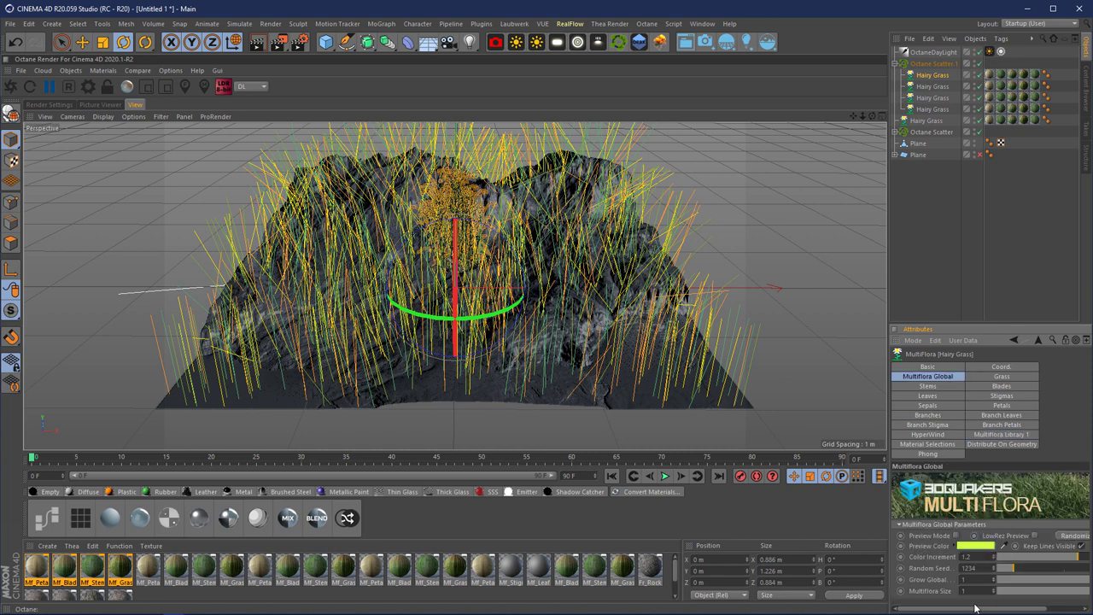
{"action": "left_click", "coordinate": [1009, 591]}
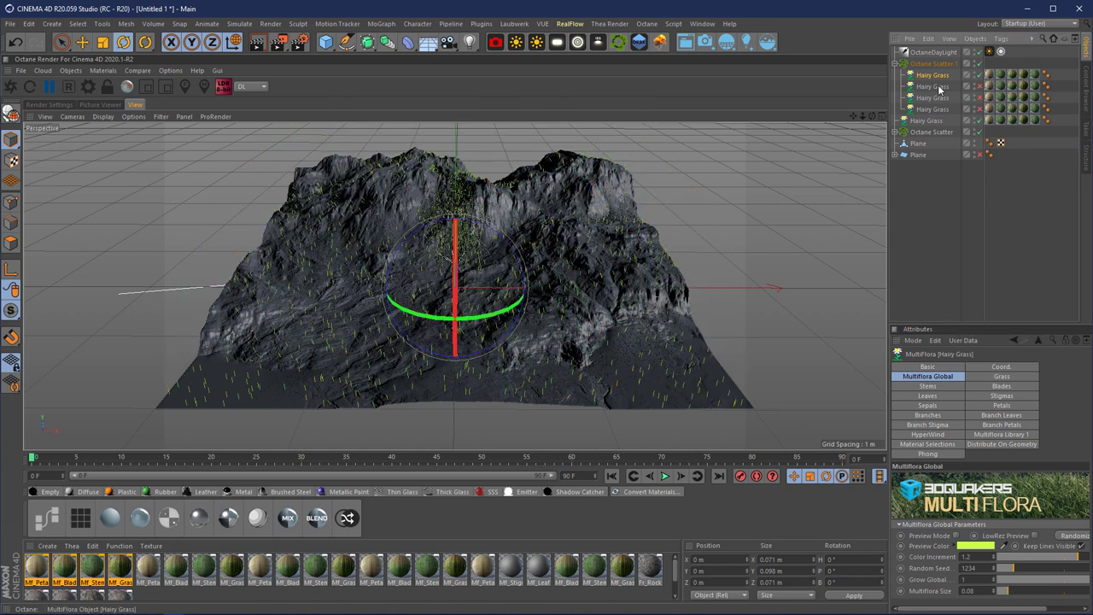
Step: Move the first plant out of Octane Scatter.1 to the end of the hierarchy and disable the scatter
{"action": "left_click_drag", "start_coordinate": [932, 76], "coordinate": [933, 163]}
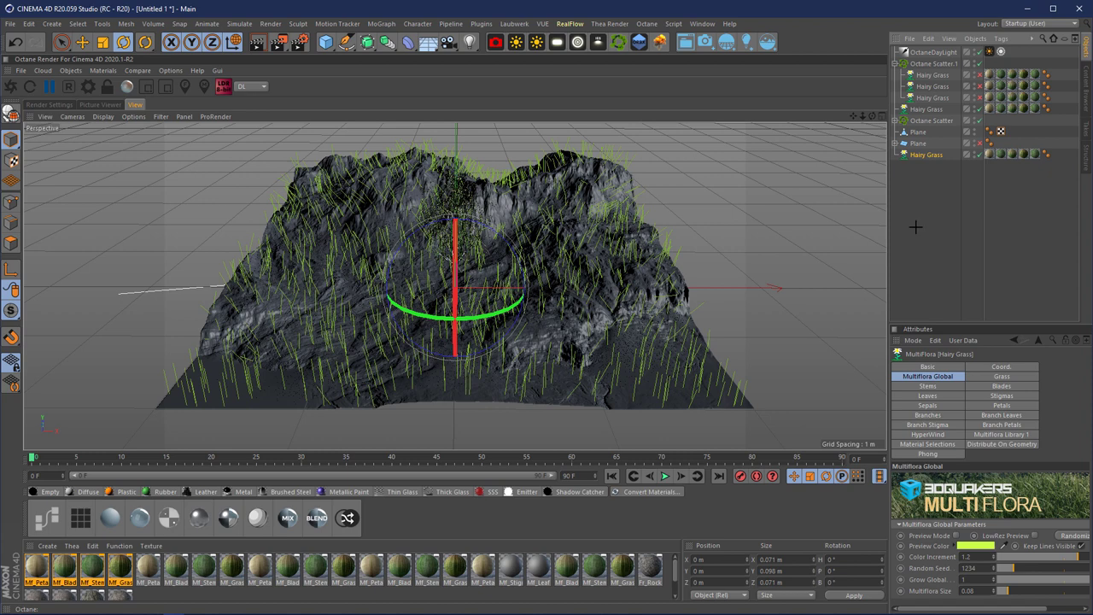
{"action": "left_click", "coordinate": [915, 226]}
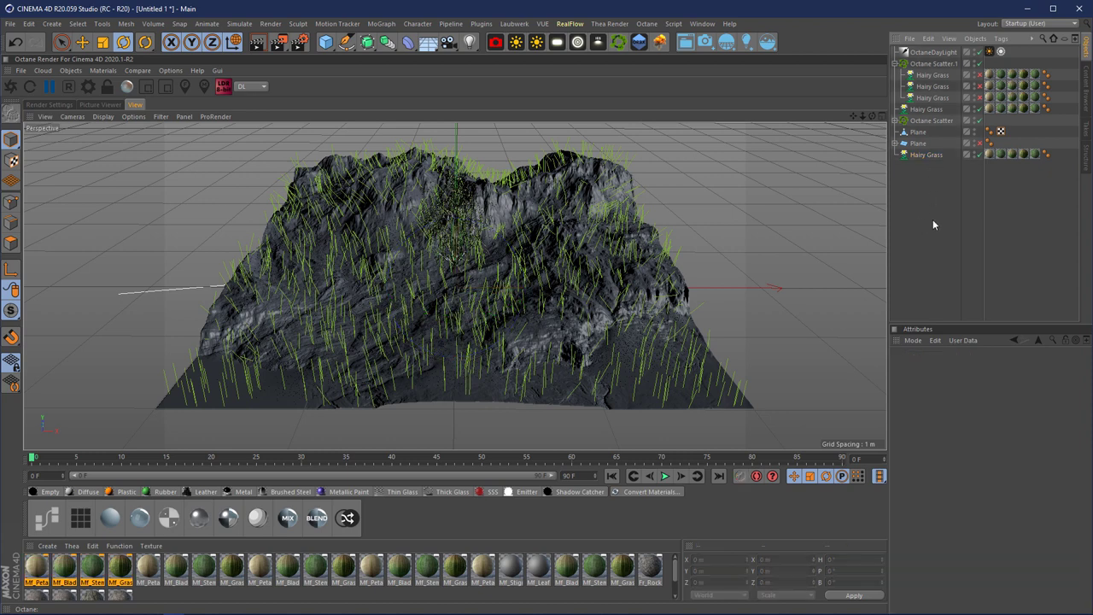
{"action": "left_click", "coordinate": [932, 155]}
{"action": "left_click", "coordinate": [929, 132]}
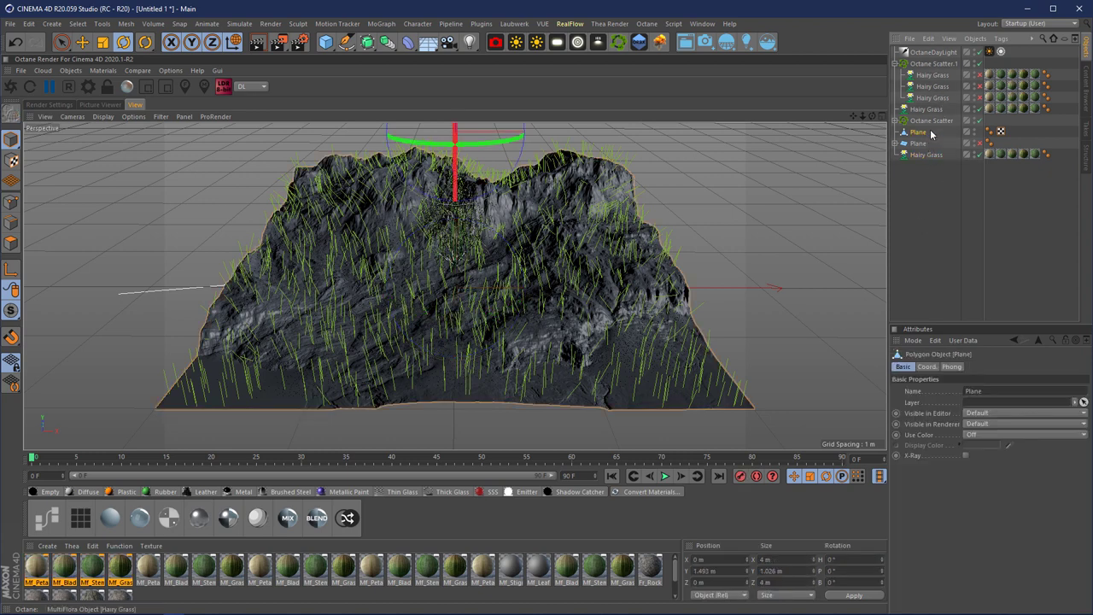
{"action": "left_click", "coordinate": [930, 64]}
{"action": "left_click", "coordinate": [979, 63]}
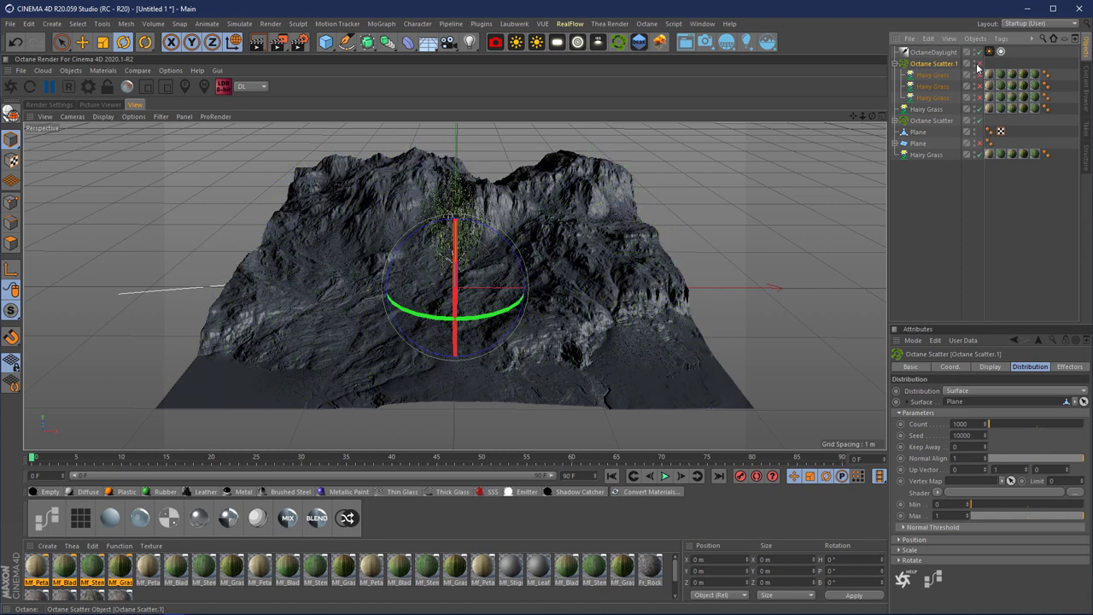
Step: Set the separated plant's Multiflora Size to 0.35 and move it beside the terrain at about X 2.285 m, Y 0.86 m
{"action": "left_click", "coordinate": [925, 243]}
{"action": "left_click", "coordinate": [926, 155]}
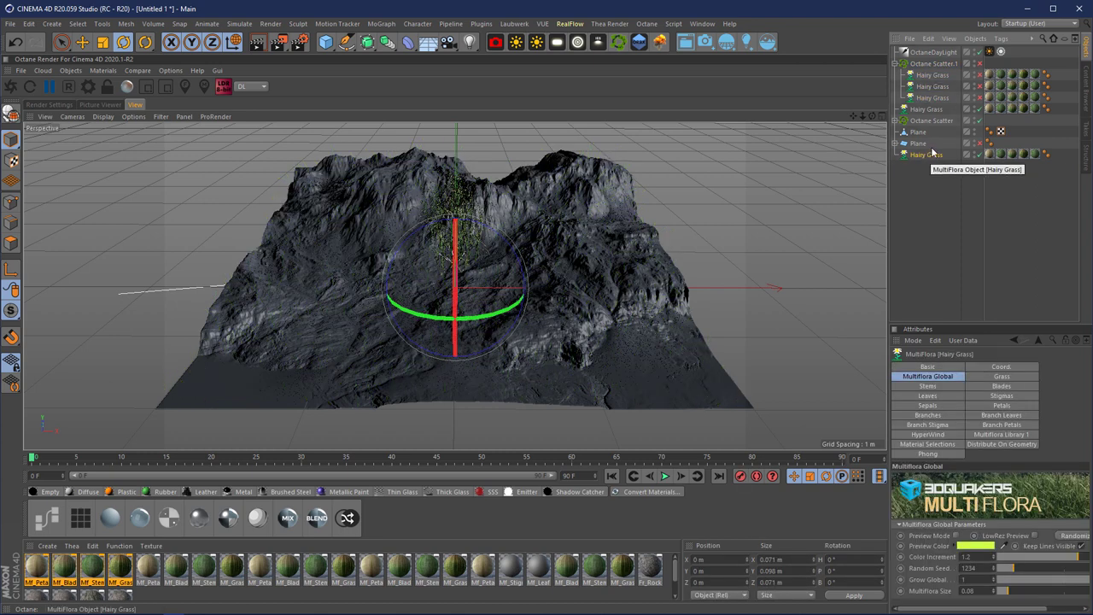
{"action": "left_click", "coordinate": [979, 63]}
{"action": "left_click", "coordinate": [979, 63]}
{"action": "left_click", "coordinate": [979, 97]}
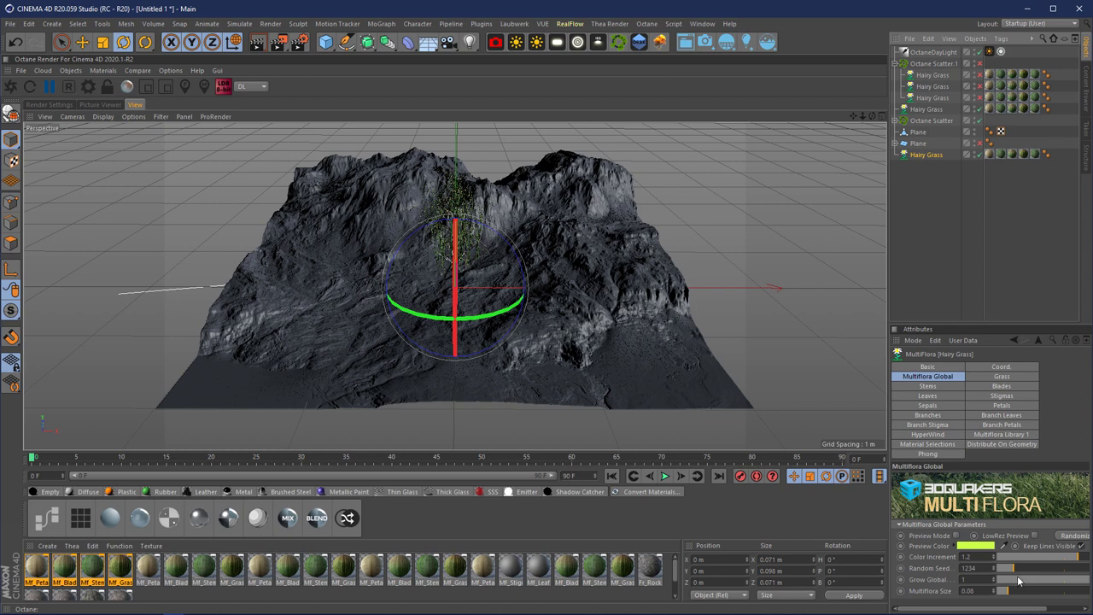
{"action": "left_click_drag", "start_coordinate": [1007, 597], "coordinate": [1044, 590]}
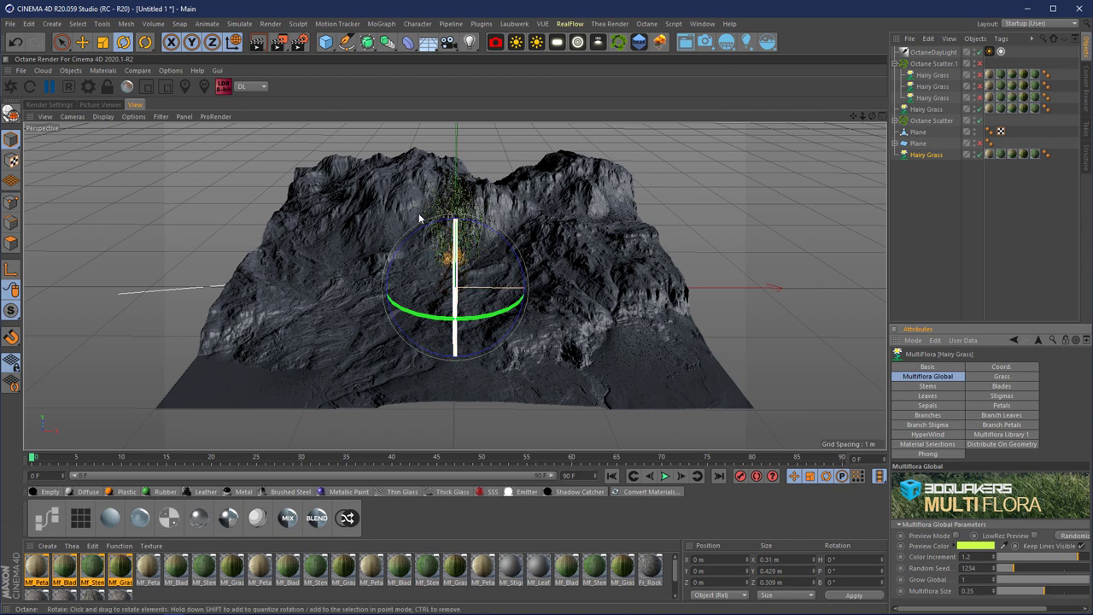
{"action": "left_click", "coordinate": [82, 42]}
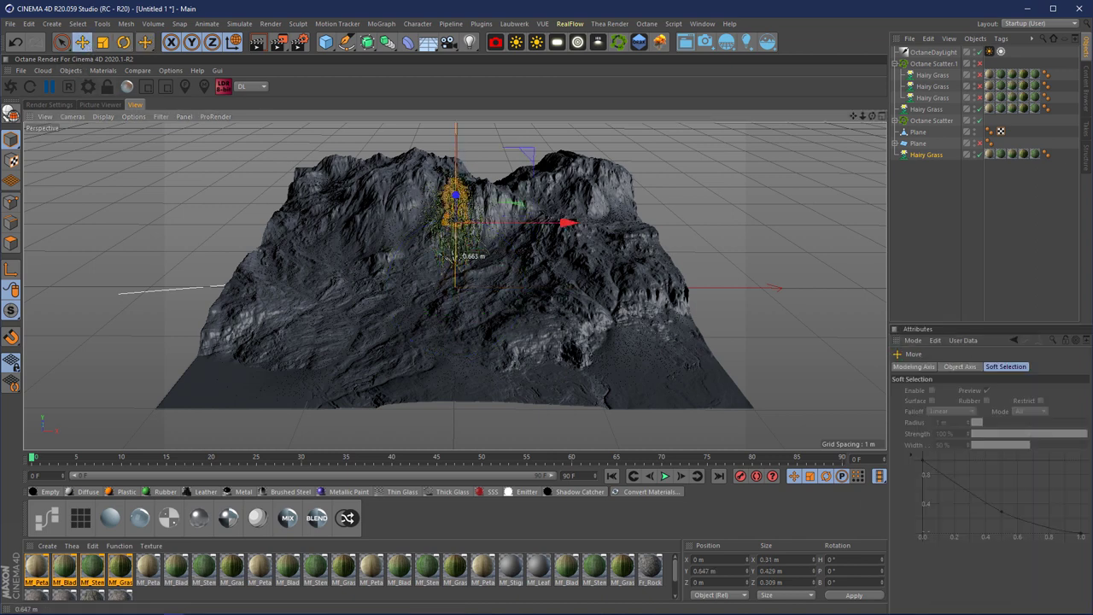
{"action": "left_click_drag", "start_coordinate": [455, 177], "coordinate": [879, 203]}
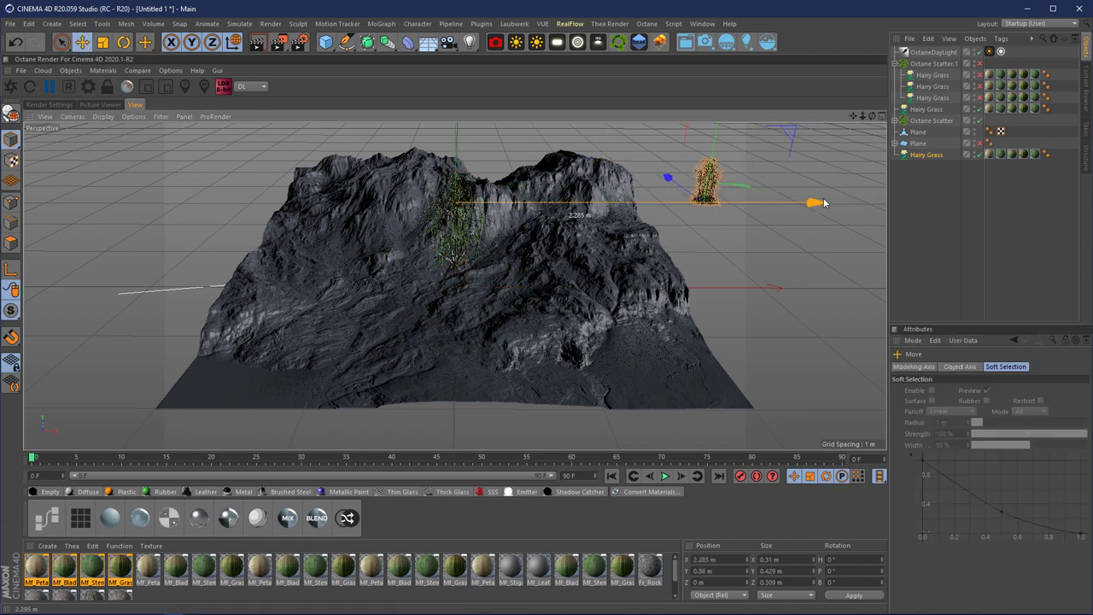
Step: Reduce the Multiflora Size of the plant beside the terrain to 0.03
{"action": "left_click", "coordinate": [928, 111]}
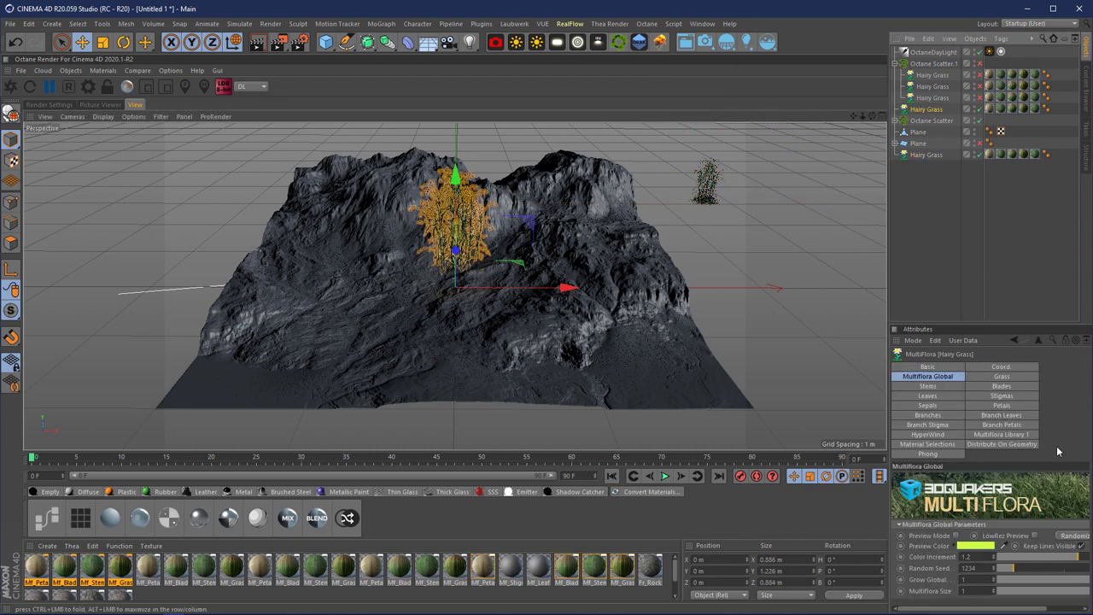
{"action": "left_click", "coordinate": [929, 155]}
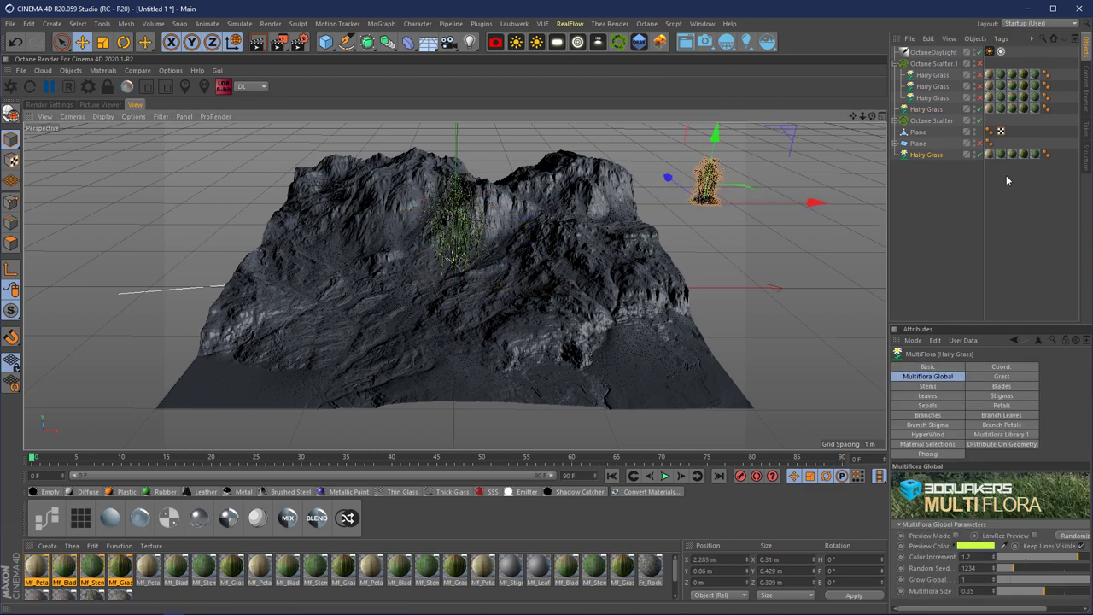
{"action": "left_click_drag", "start_coordinate": [1042, 595], "coordinate": [1003, 595]}
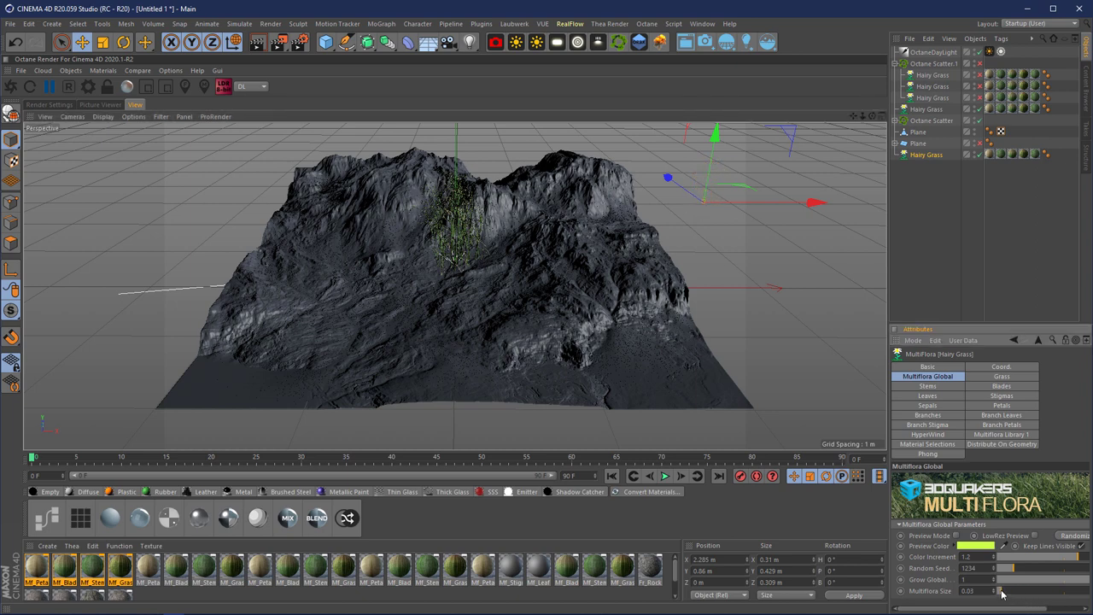
{"action": "left_click", "coordinate": [967, 590]}
Step: Set the Multiflora Size of the three plants under Octane Scatter.1 to 0.03
{"action": "left_click", "coordinate": [932, 75]}
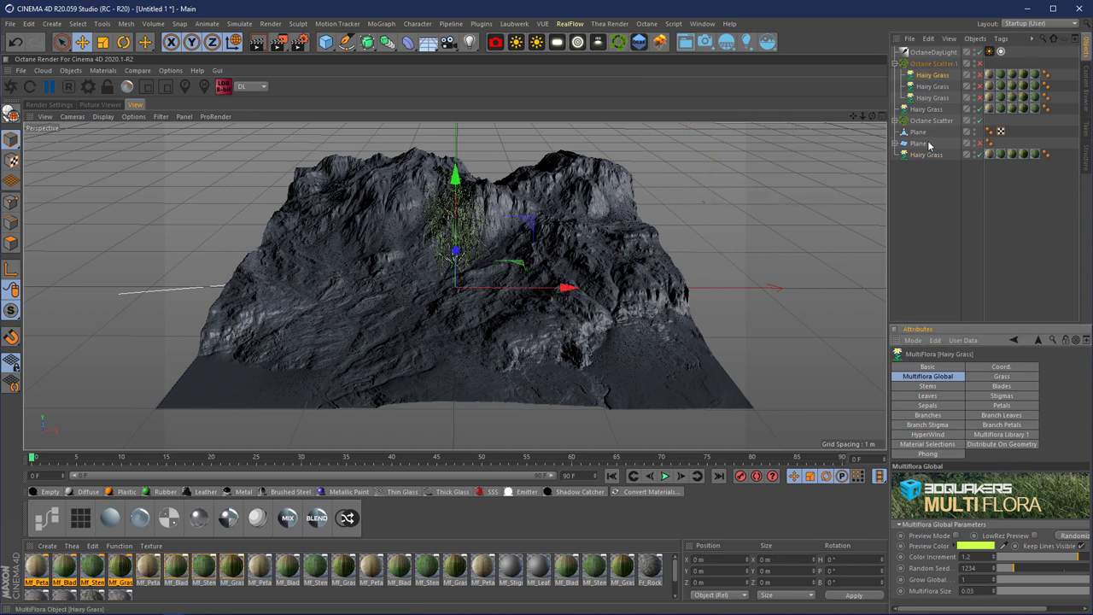
{"action": "left_click", "coordinate": [932, 86]}
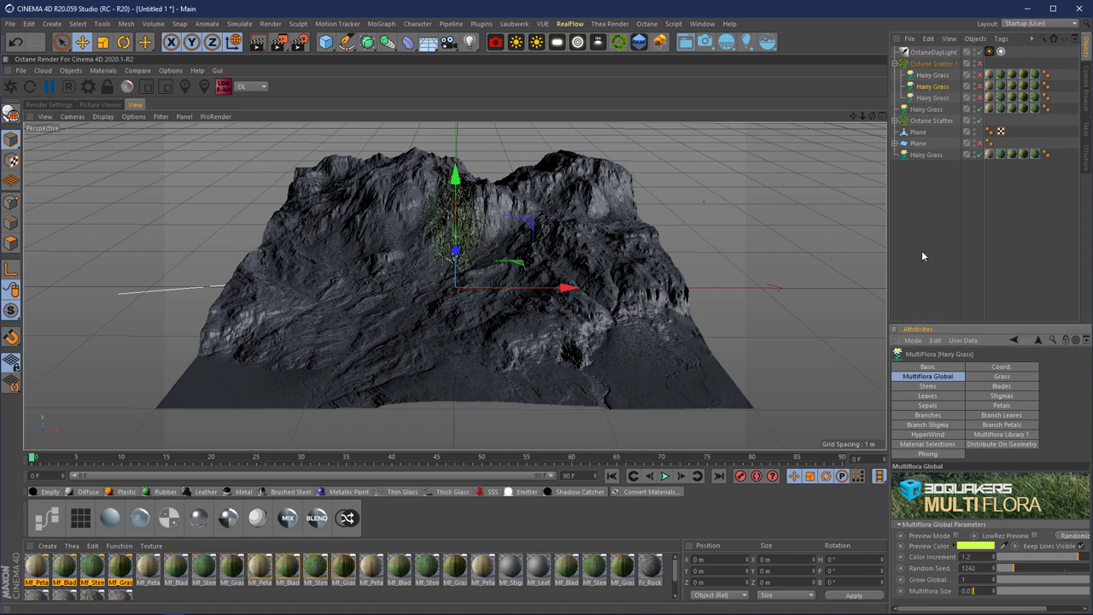
{"action": "left_click", "coordinate": [933, 97]}
{"action": "left_click", "coordinate": [931, 231]}
Step: Return the separated plant to Octane Scatter.1 as its first child and re-enable the other three scattered plants
{"action": "left_click_drag", "start_coordinate": [928, 160], "coordinate": [927, 65]}
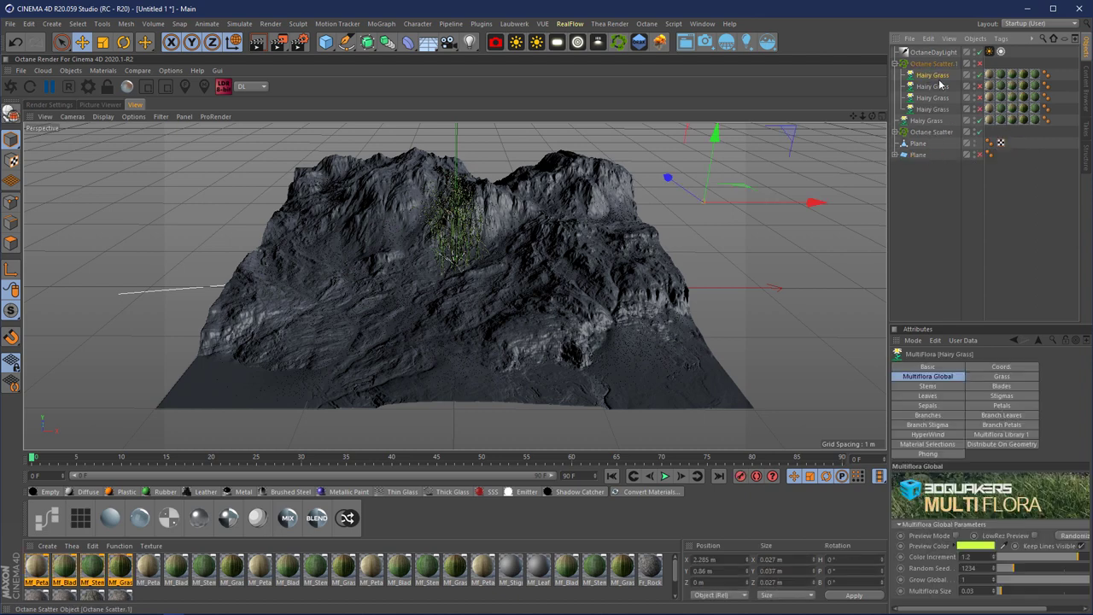
{"action": "left_click", "coordinate": [948, 225]}
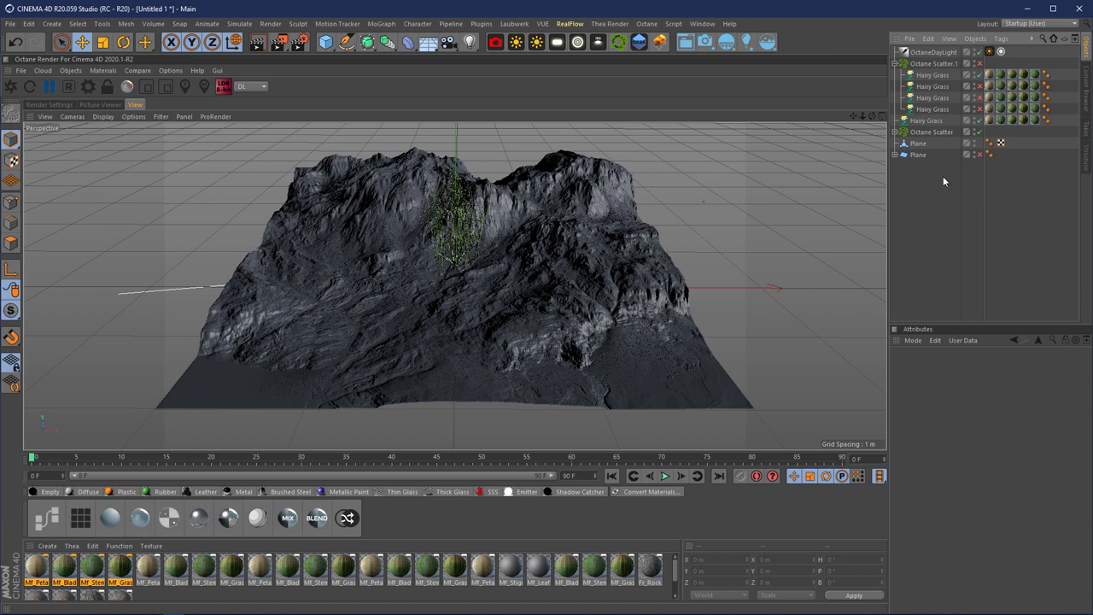
{"action": "left_click", "coordinate": [931, 77]}
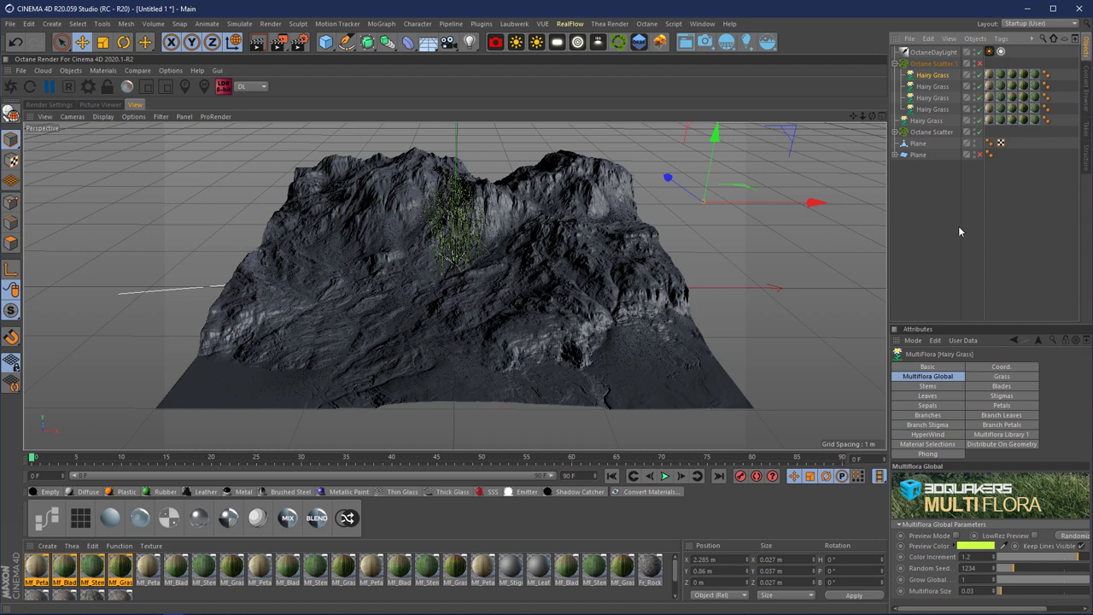
Step: Reduce the Multiflora Size of the Hairy Grass plant that sits outside Octane Scatter.1
{"action": "left_click", "coordinate": [927, 120]}
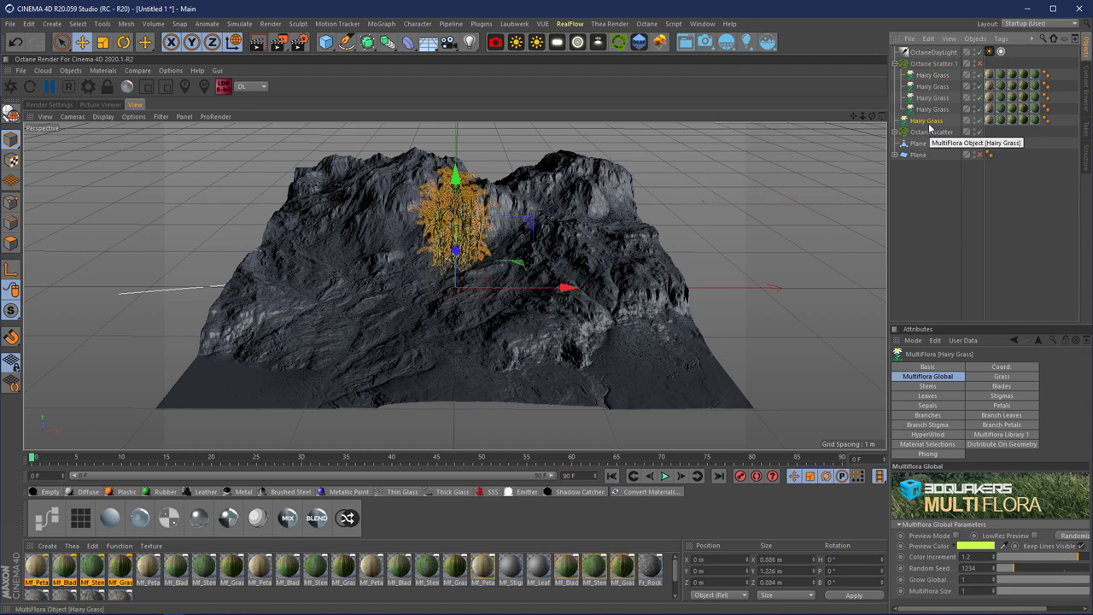
{"action": "left_click", "coordinate": [970, 591]}
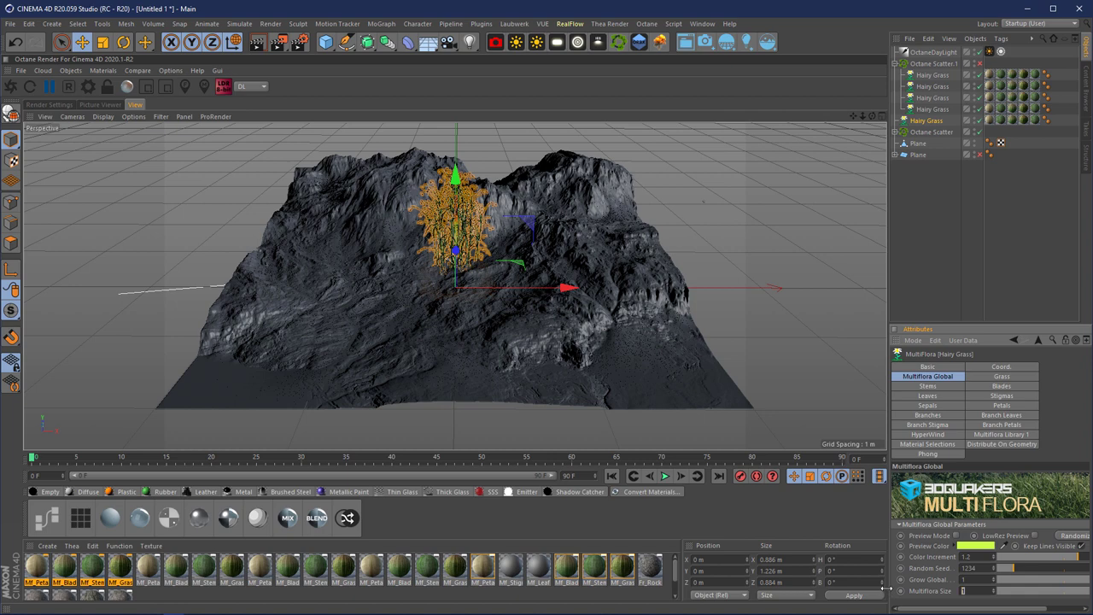
{"action": "left_click", "coordinate": [933, 249]}
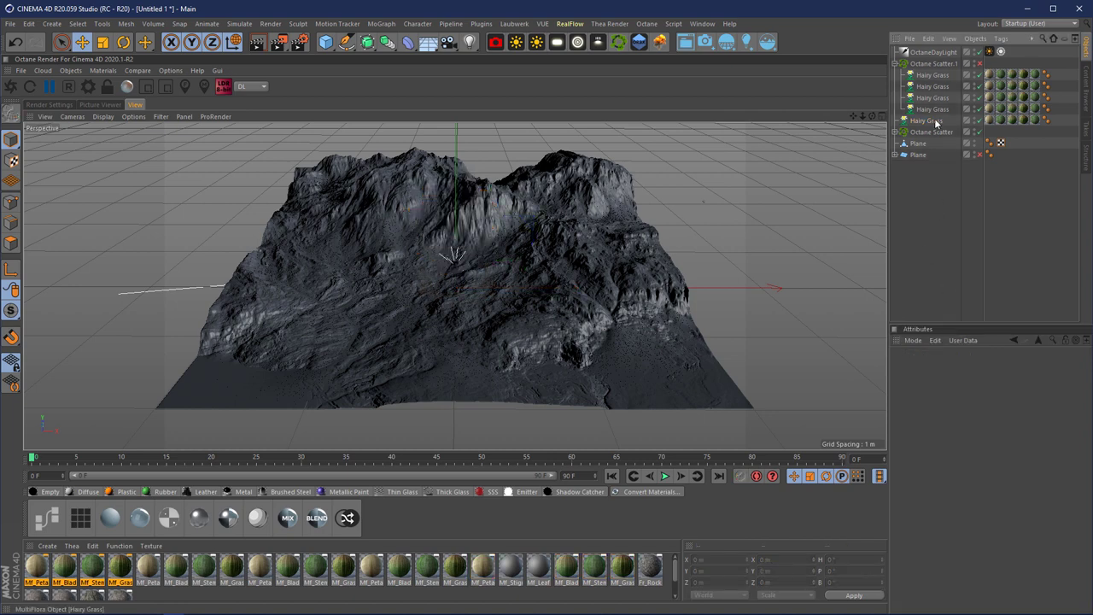
Step: Move the separate Hairy Grass plant into Octane Scatter.1, and re-enable and select that scatter
{"action": "left_click_drag", "start_coordinate": [933, 68], "coordinate": [933, 69]}
{"action": "left_click", "coordinate": [948, 216]}
{"action": "left_click_drag", "start_coordinate": [854, 116], "coordinate": [455, 286]}
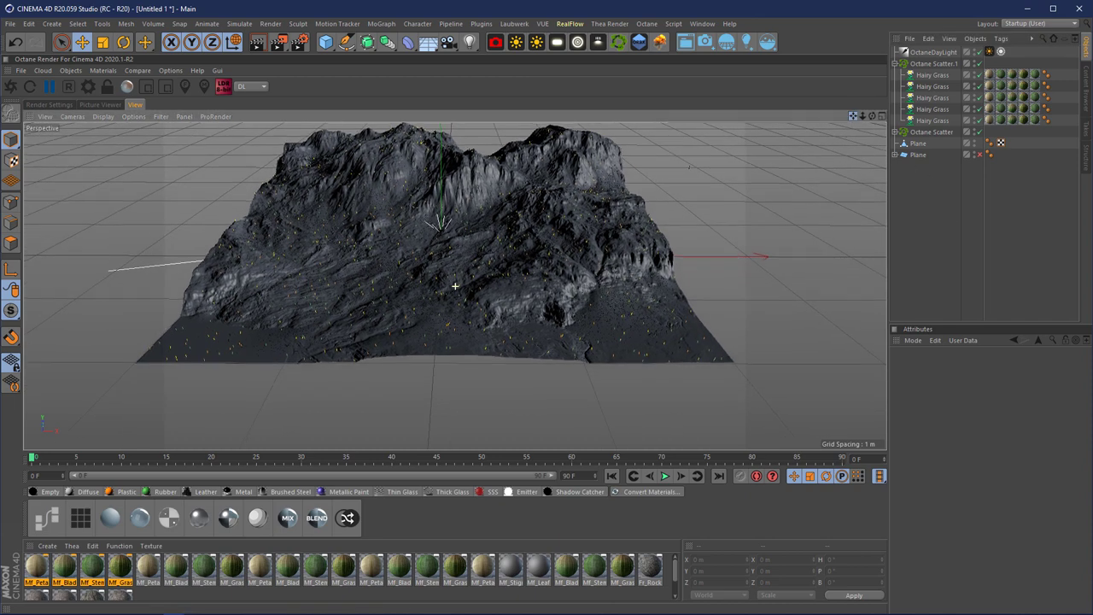
{"action": "left_click_drag", "start_coordinate": [862, 116], "coordinate": [455, 286]}
{"action": "left_click_drag", "start_coordinate": [872, 116], "coordinate": [455, 286]}
{"action": "left_click_drag", "start_coordinate": [862, 117], "coordinate": [455, 286]}
{"action": "left_click_drag", "start_coordinate": [856, 123], "coordinate": [852, 119]}
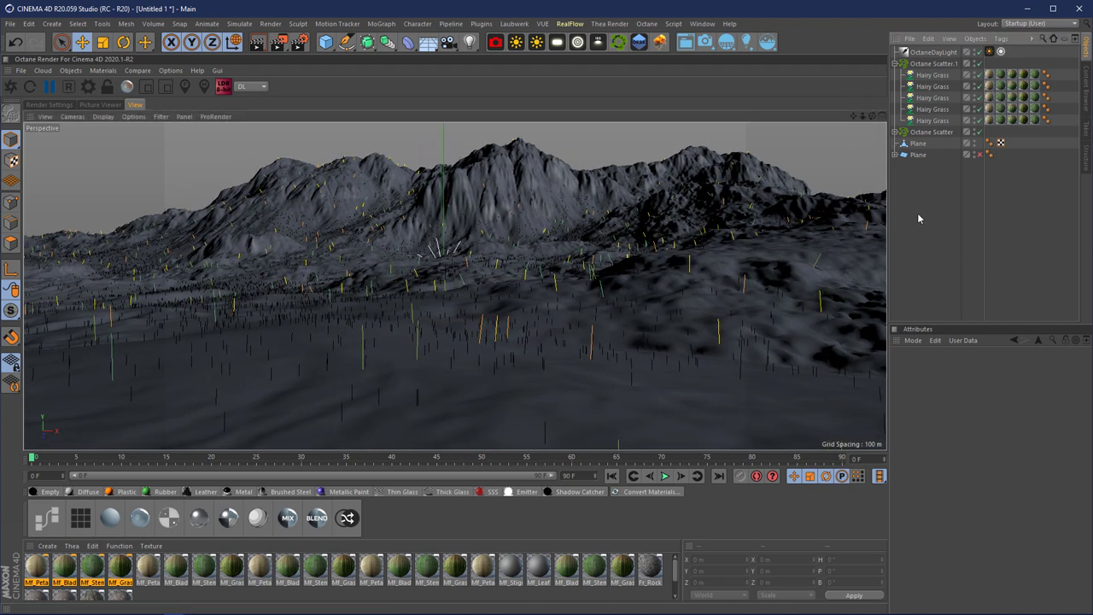
{"action": "left_click", "coordinate": [933, 64]}
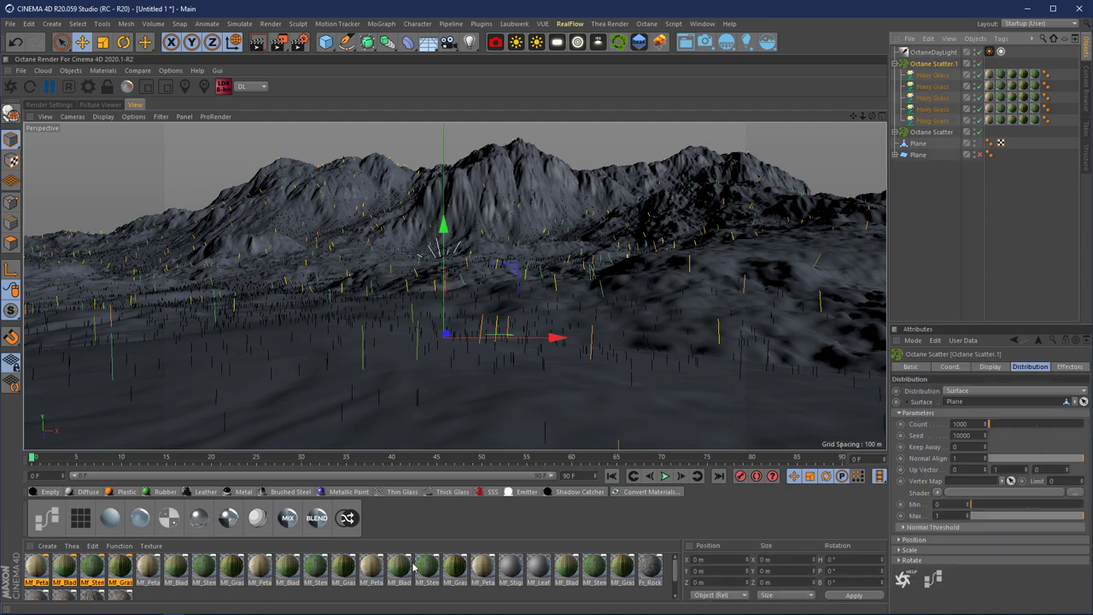
Step: Try to use the PlantDisrto image from the Gaea build folder directly as the distribution shader of Octane Scatter.1
{"action": "mouse_move", "coordinate": [38, 610]}
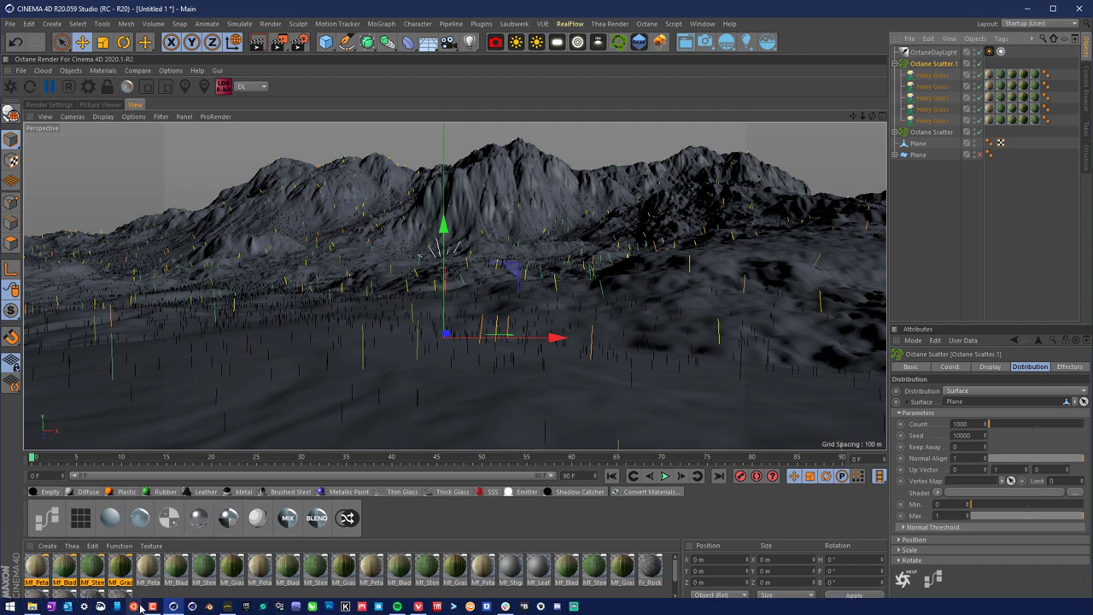
{"action": "left_click", "coordinate": [34, 606]}
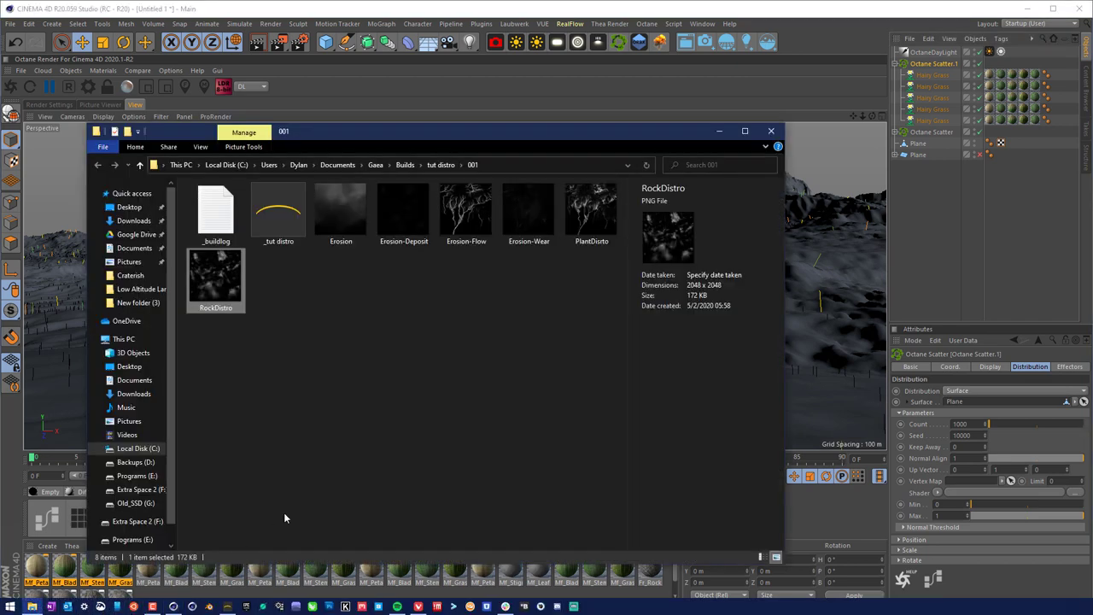
{"action": "left_click", "coordinate": [337, 369]}
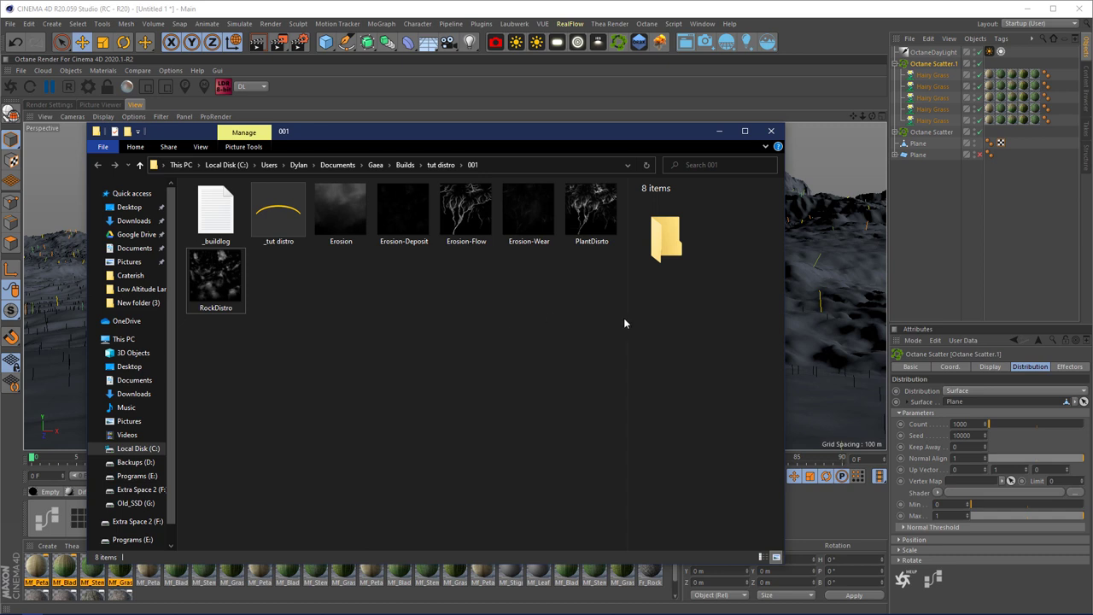
{"action": "left_click", "coordinate": [599, 216]}
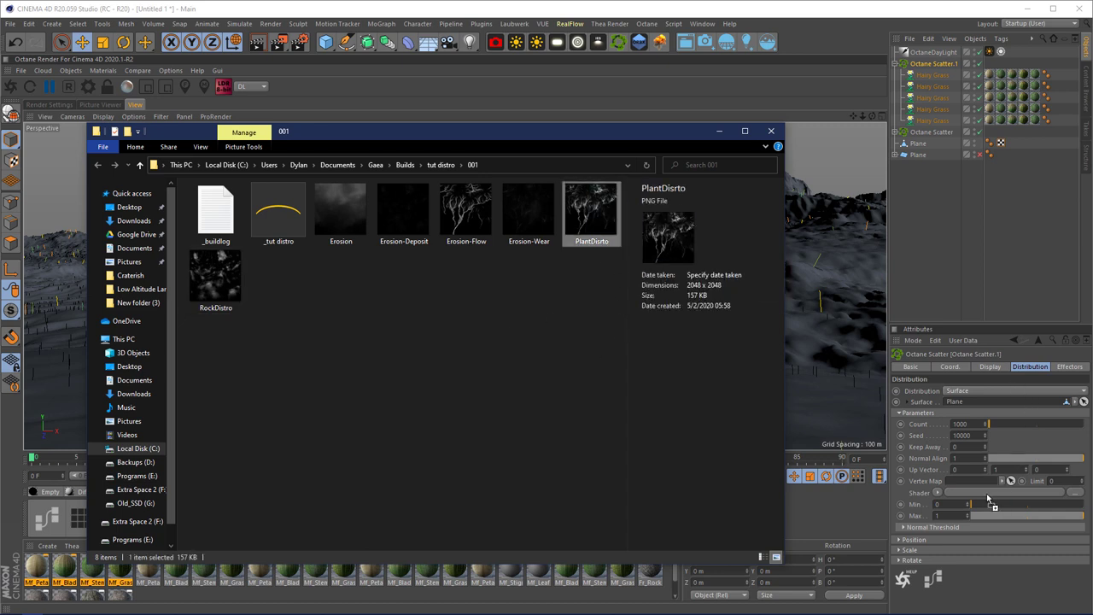
{"action": "left_click_drag", "start_coordinate": [988, 499], "coordinate": [939, 498]}
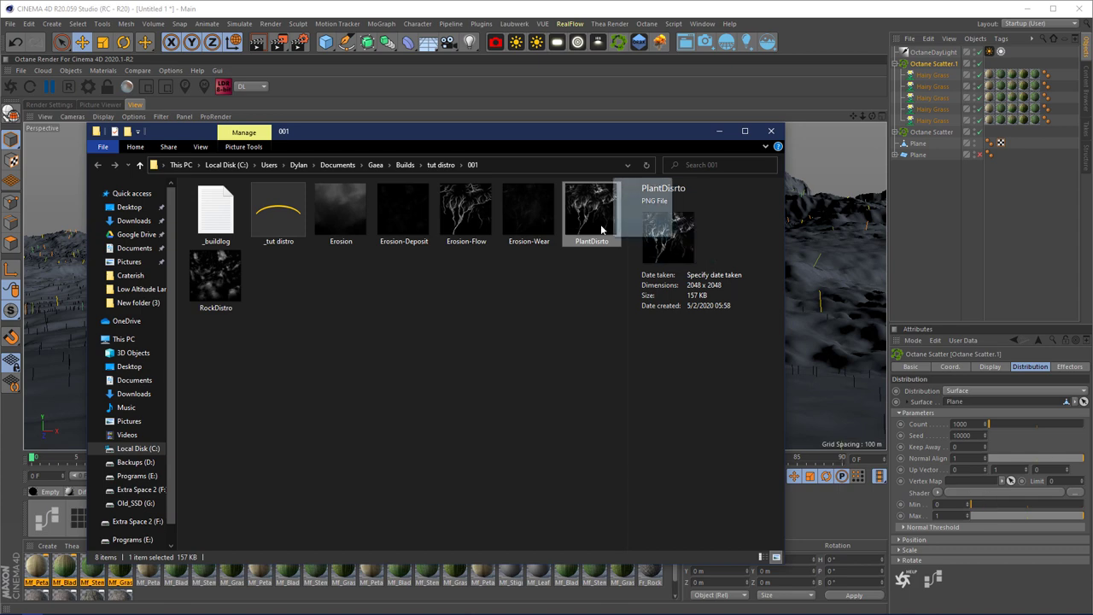
{"action": "left_click", "coordinate": [937, 495]}
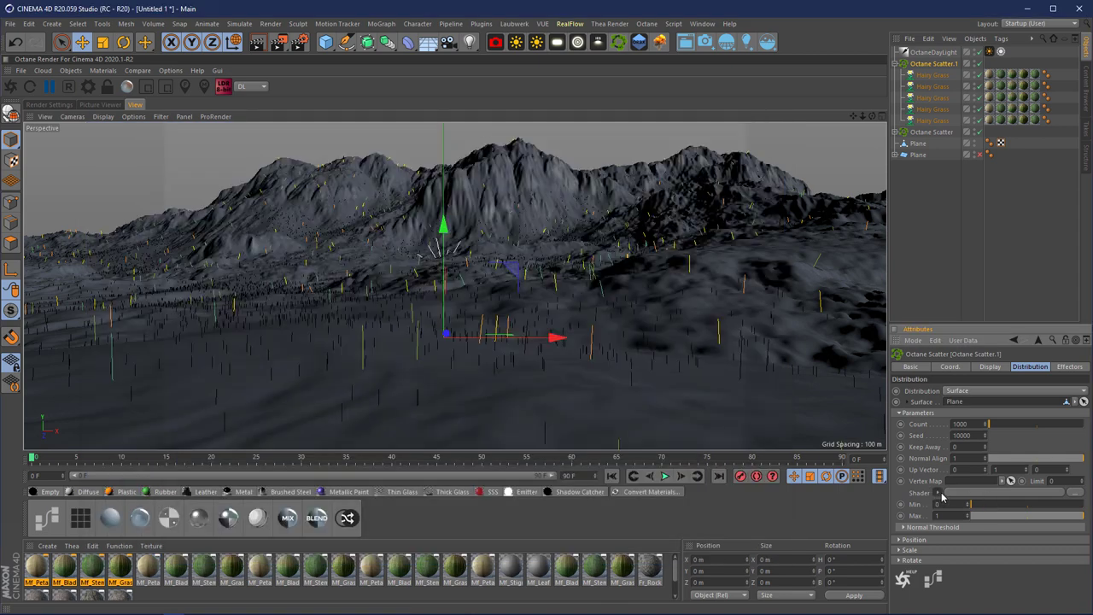
Step: Assign a c4doctane ImageTexture as the distribution shader of Octane Scatter.1
{"action": "left_click", "coordinate": [938, 494]}
{"action": "mouse_move", "coordinate": [988, 405]}
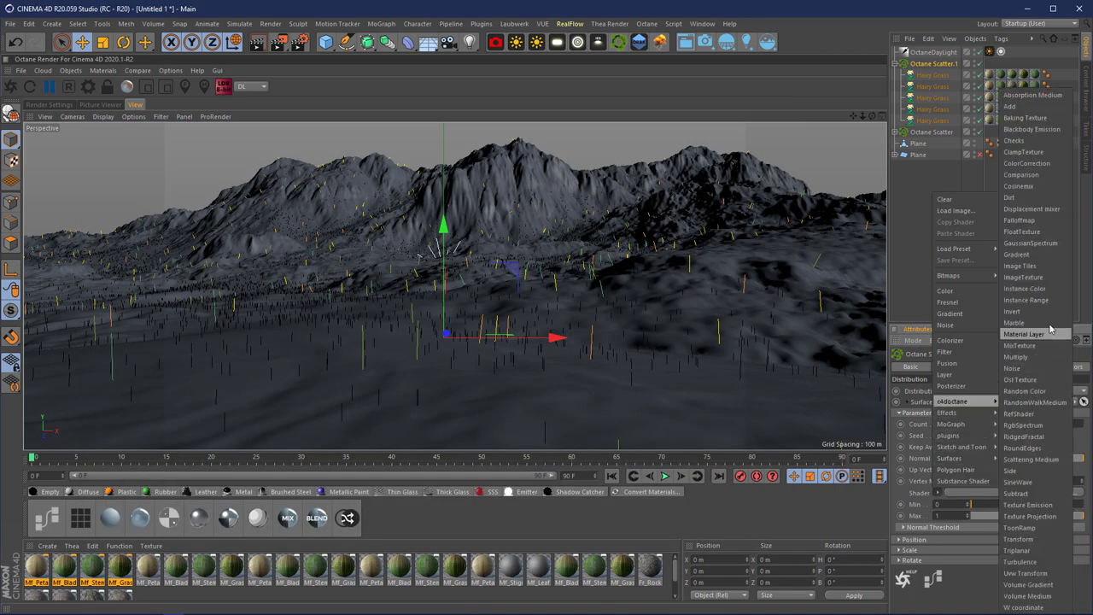
{"action": "left_click", "coordinate": [1048, 276]}
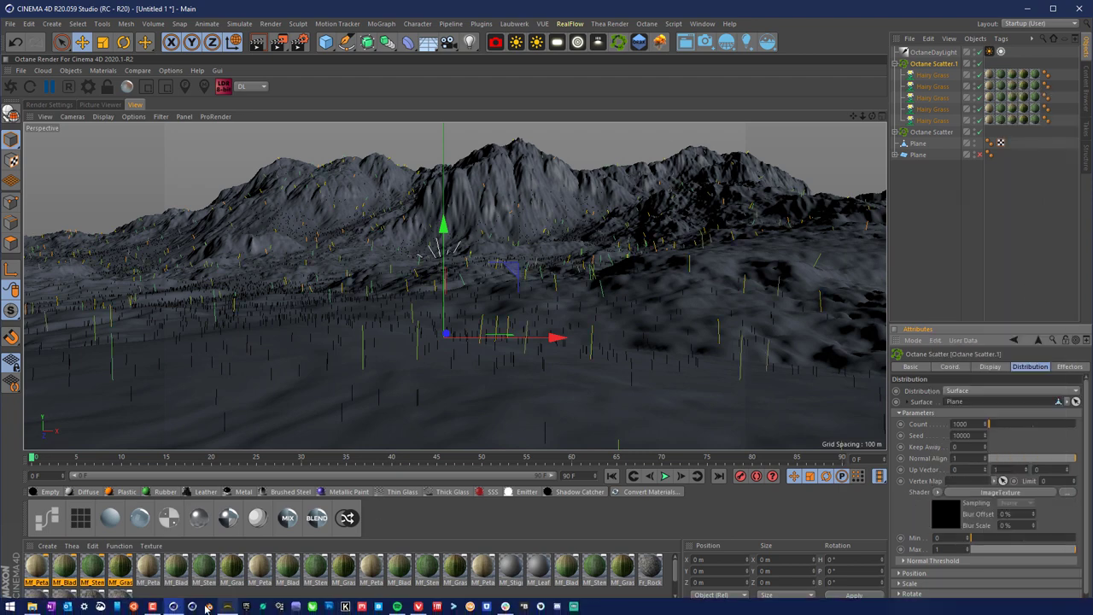
Step: Load the PlantDisrto image into the ImageTexture shader without copying it to the project, and return to the scatter's distribution settings
{"action": "left_click", "coordinate": [32, 611]}
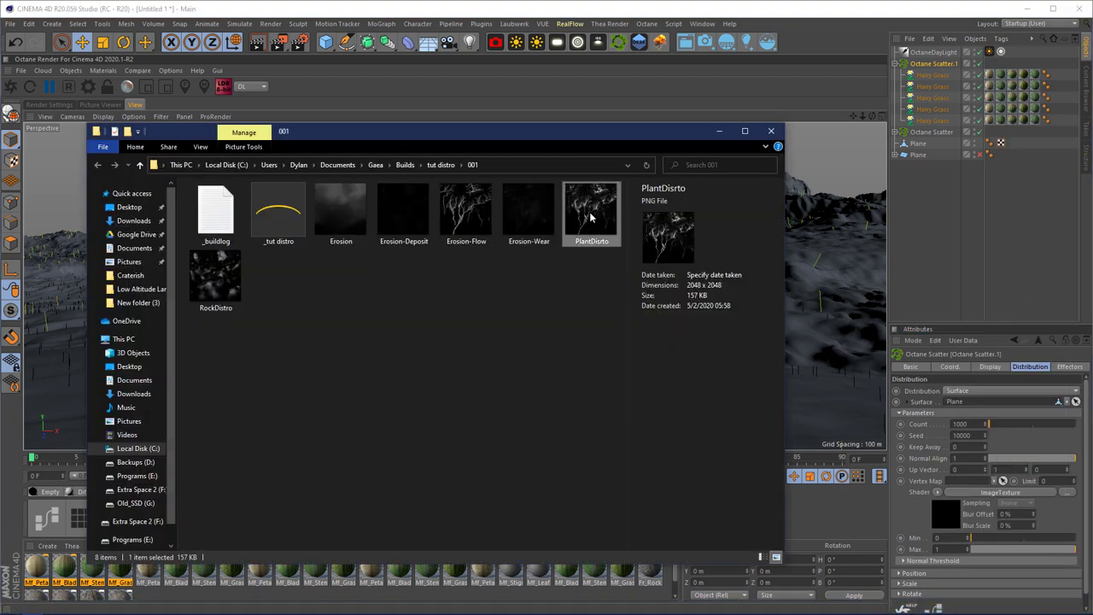
{"action": "left_click_drag", "start_coordinate": [591, 213], "coordinate": [1015, 497]}
{"action": "left_click", "coordinate": [1005, 495]}
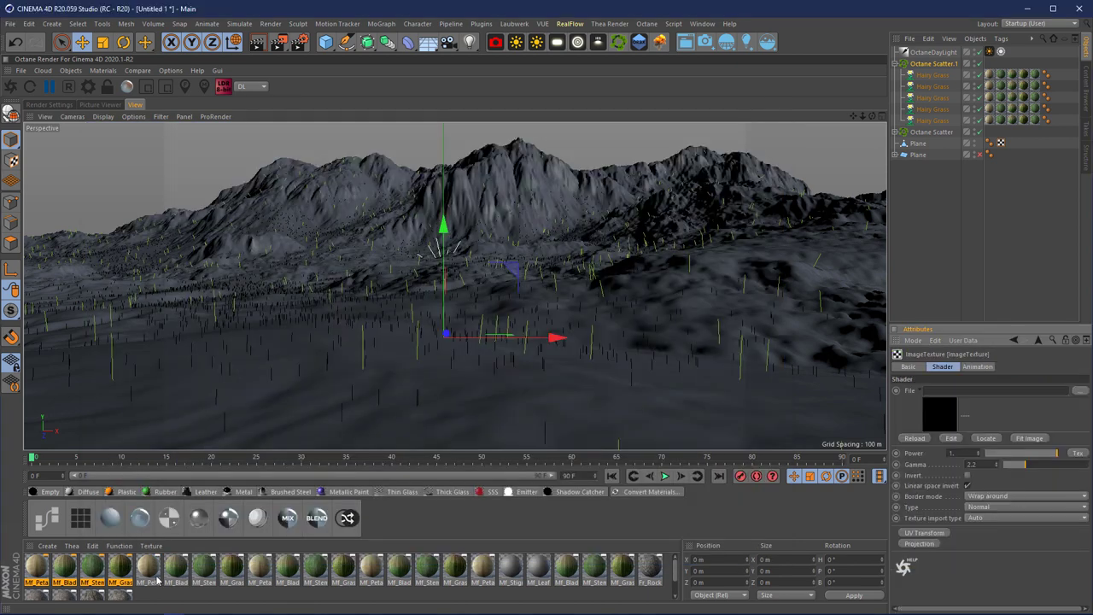
{"action": "left_click", "coordinate": [31, 606]}
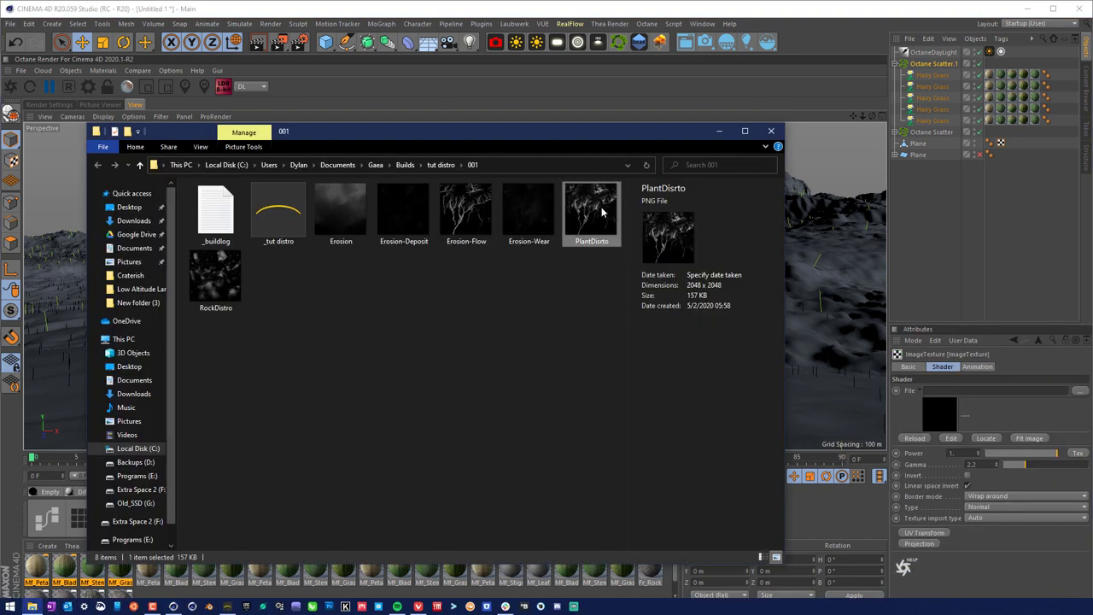
{"action": "left_click_drag", "start_coordinate": [602, 212], "coordinate": [991, 390]}
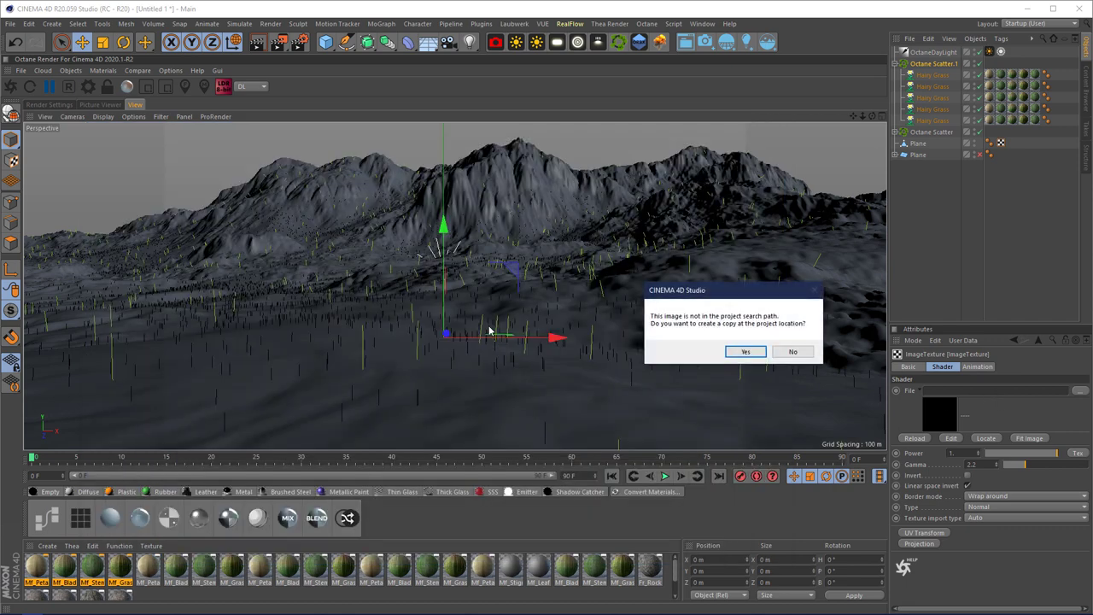
{"action": "left_click", "coordinate": [792, 351]}
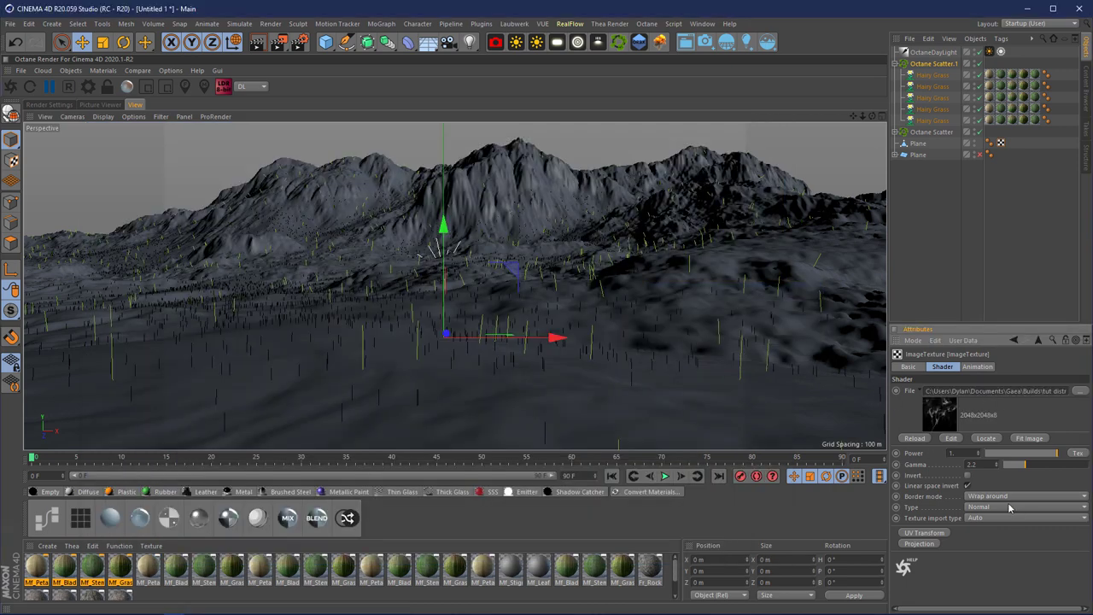
{"action": "left_click", "coordinate": [1014, 340]}
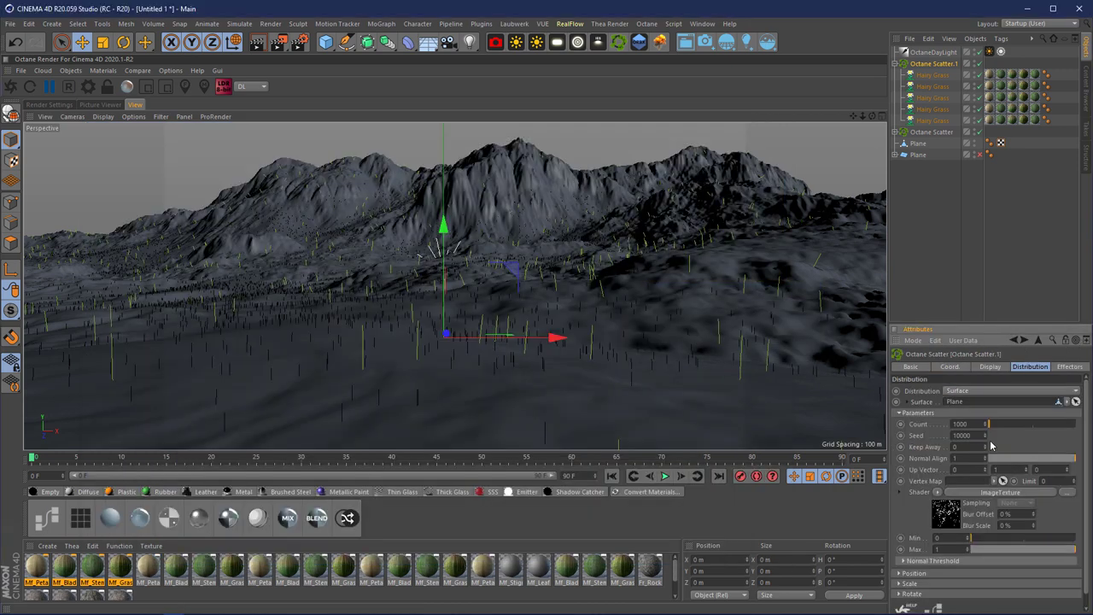
Step: Set the shader Min of Octane Scatter.1 to 0.01 and its Count to 200000
{"action": "left_click", "coordinate": [969, 538]}
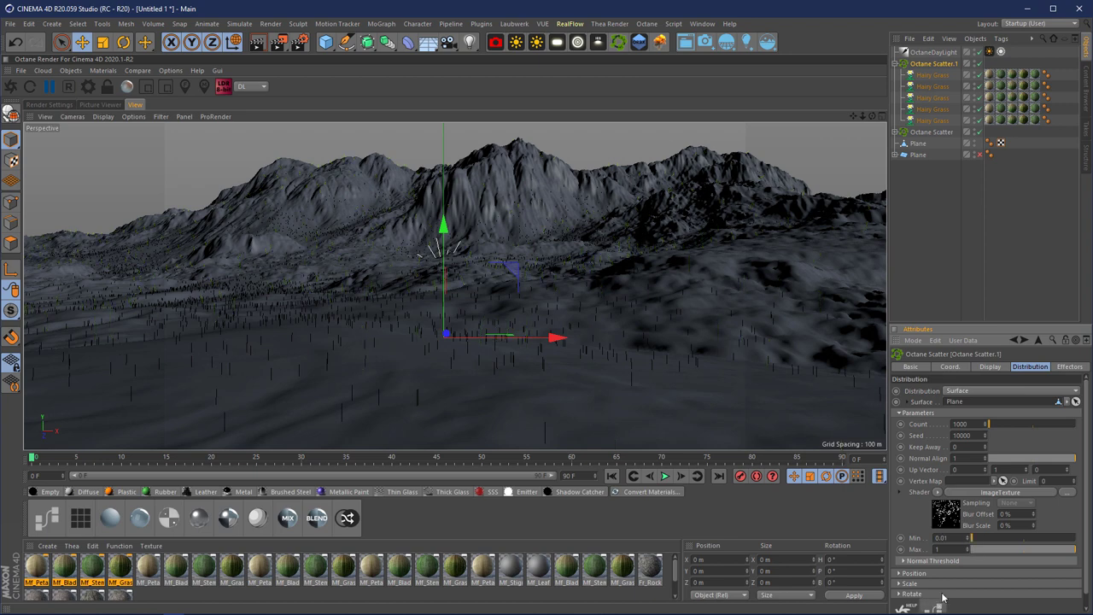
{"action": "left_click", "coordinate": [1036, 424]}
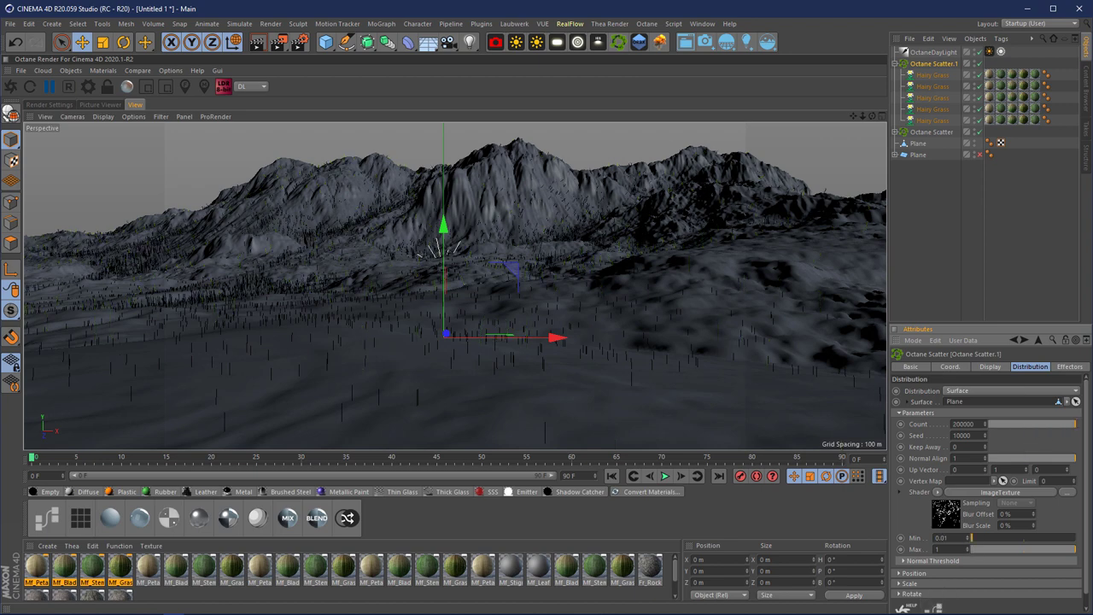
Step: Lower the Normal Align of Octane Scatter.1 to 0.07
{"action": "left_click", "coordinate": [930, 133]}
{"action": "left_click", "coordinate": [933, 64]}
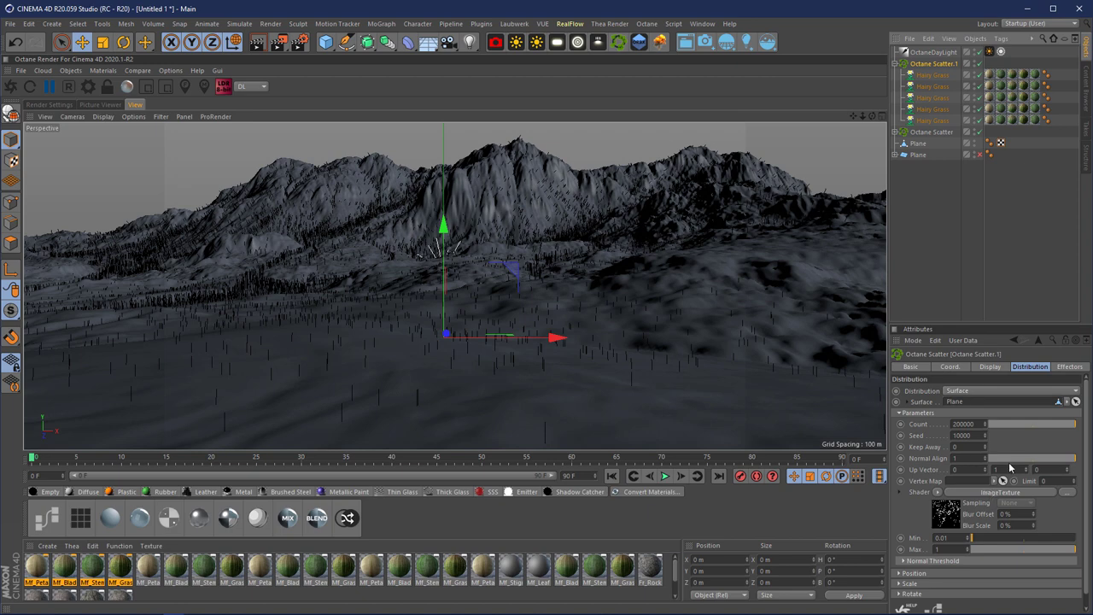
{"action": "left_click_drag", "start_coordinate": [1037, 457], "coordinate": [999, 460]}
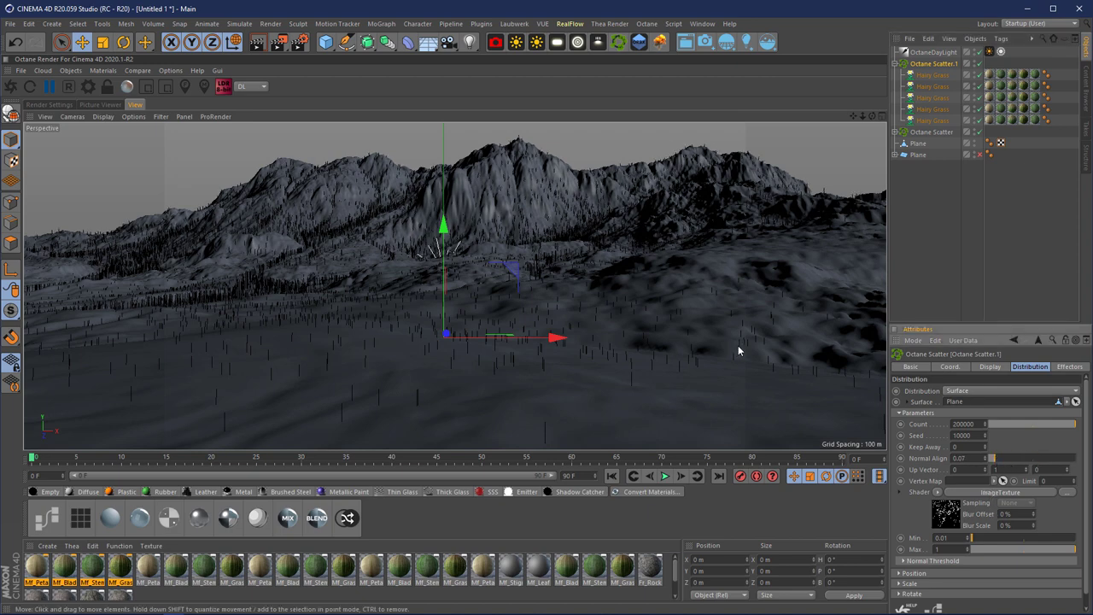
Step: Start the Octane live render and examine the masked grass and rock distribution across the terrain from close up and afar
{"action": "left_click", "coordinate": [10, 91]}
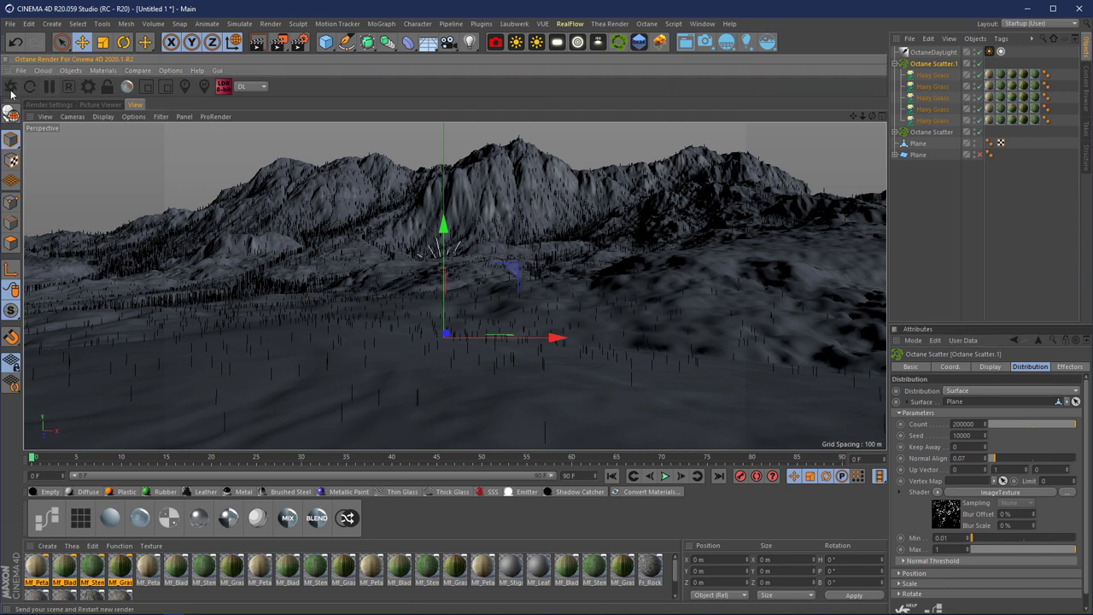
{"action": "left_click", "coordinate": [11, 89]}
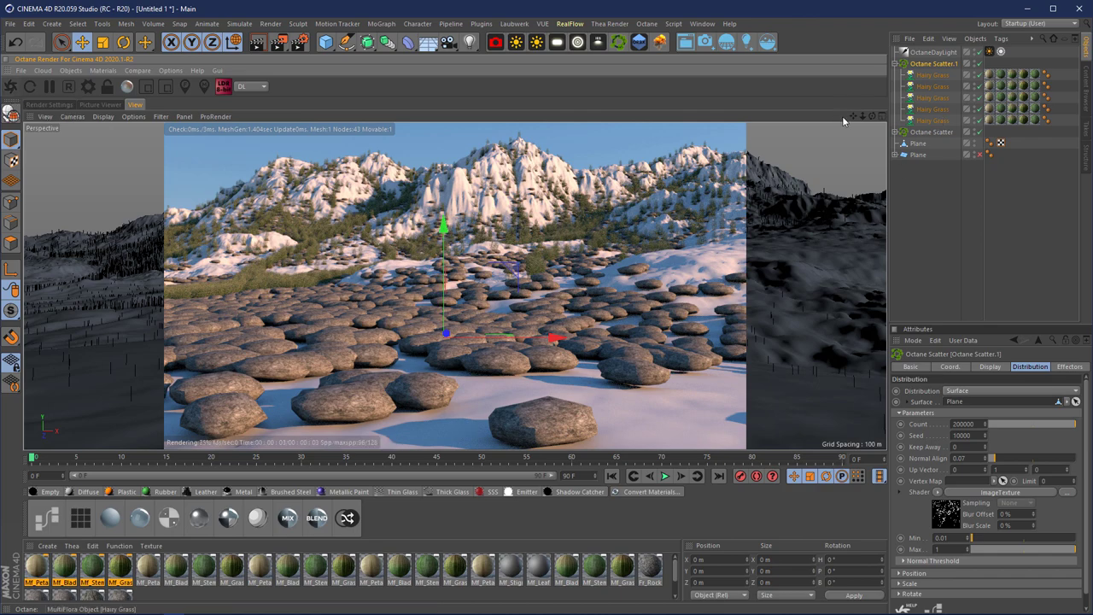
{"action": "left_click_drag", "start_coordinate": [870, 122], "coordinate": [865, 120]}
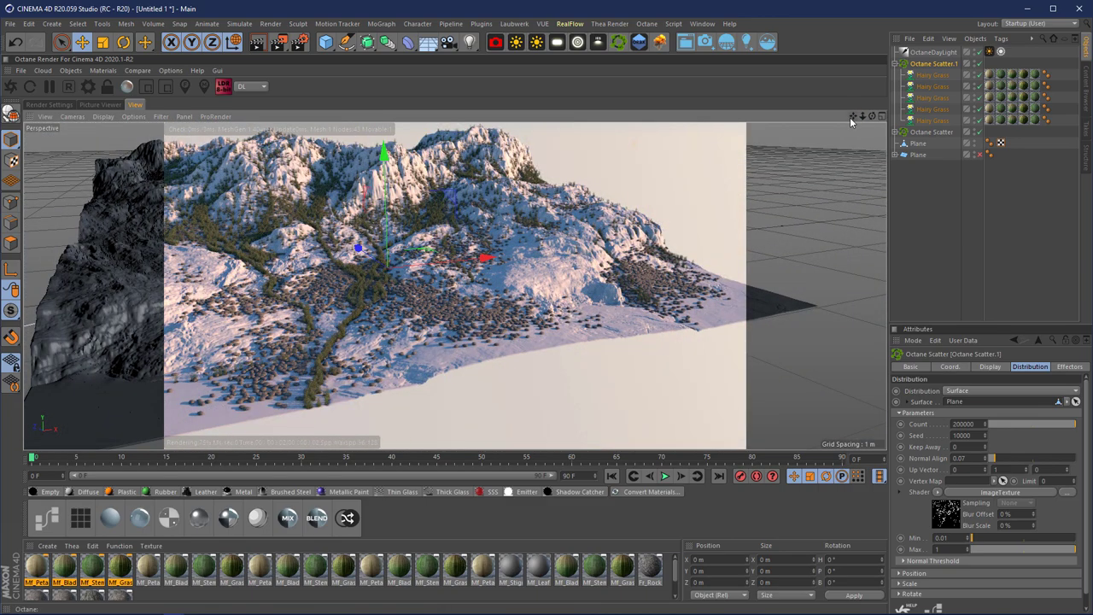
{"action": "left_click_drag", "start_coordinate": [871, 116], "coordinate": [887, 118]}
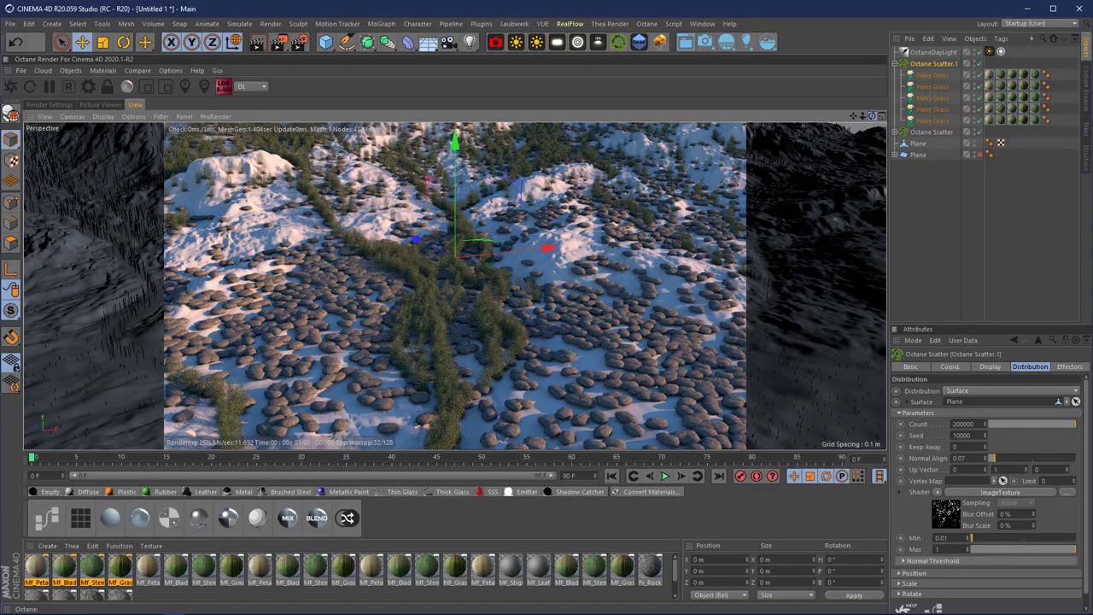
{"action": "left_click_drag", "start_coordinate": [862, 116], "coordinate": [395, 433]}
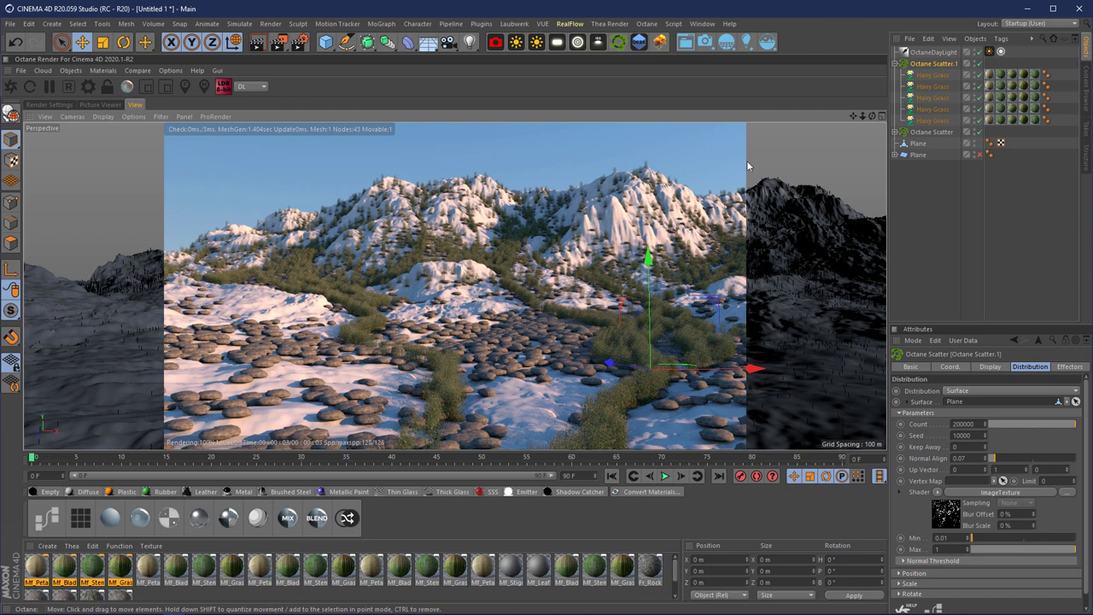
{"action": "left_click_drag", "start_coordinate": [872, 117], "coordinate": [810, 176]}
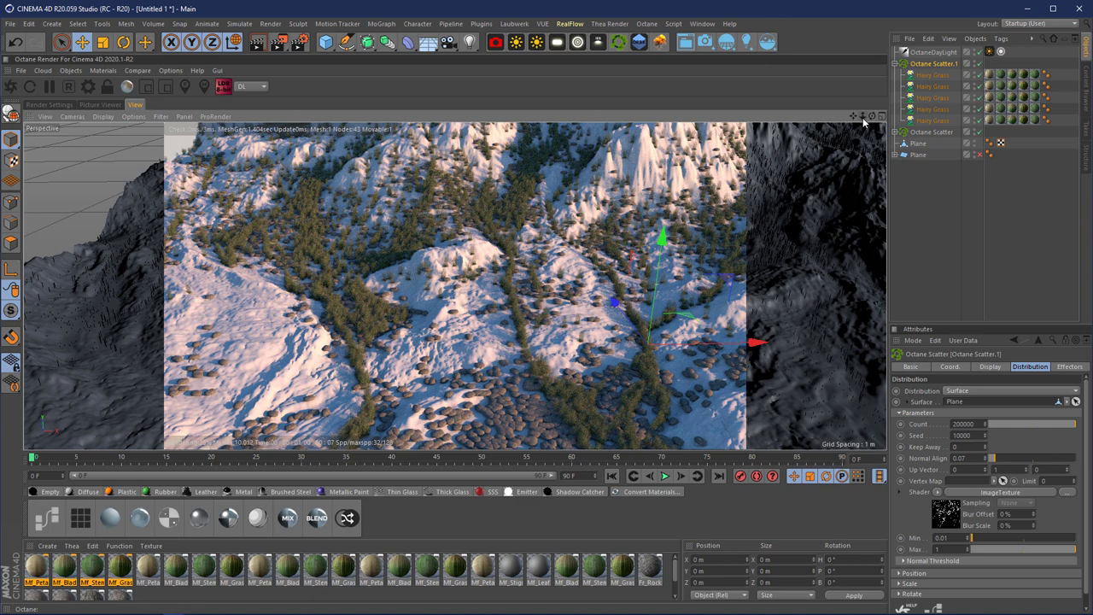
{"action": "left_click_drag", "start_coordinate": [863, 119], "coordinate": [828, 154]}
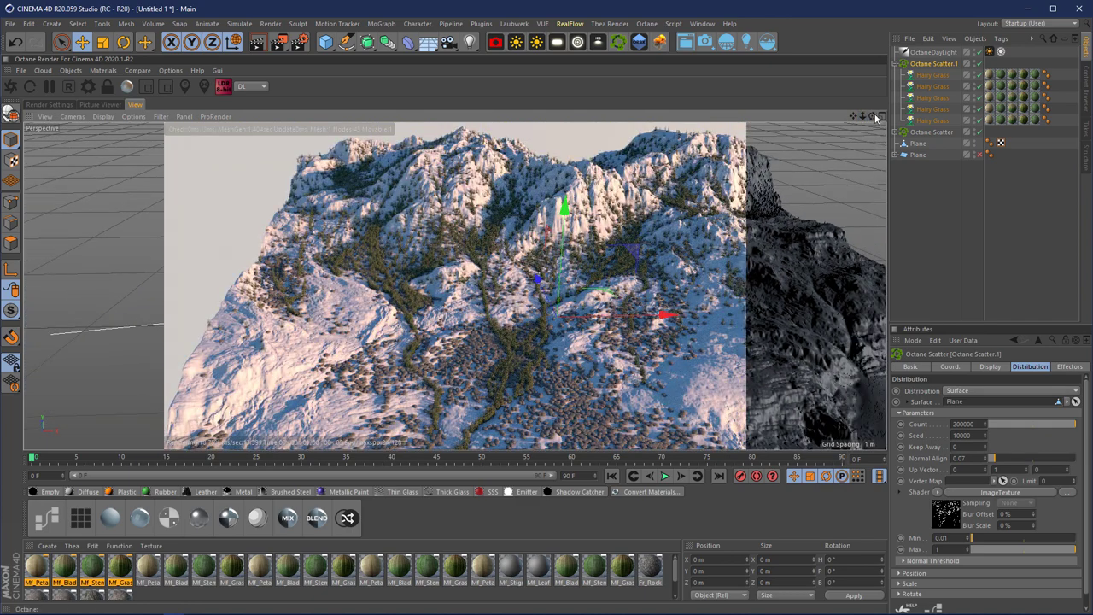
{"action": "left_click_drag", "start_coordinate": [875, 117], "coordinate": [866, 283]}
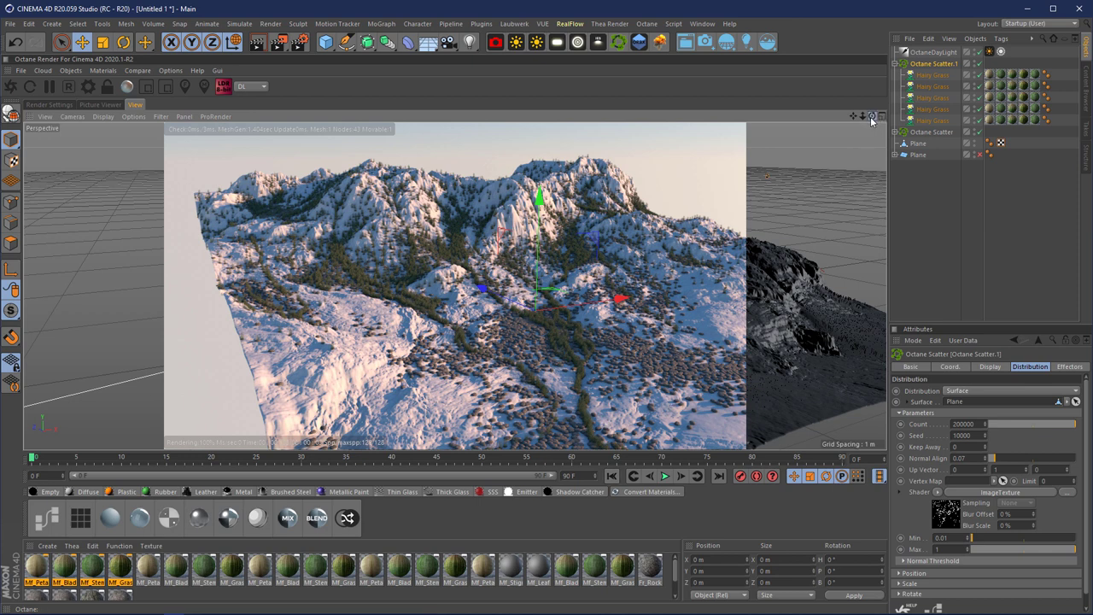
{"action": "left_click_drag", "start_coordinate": [870, 116], "coordinate": [665, 266]}
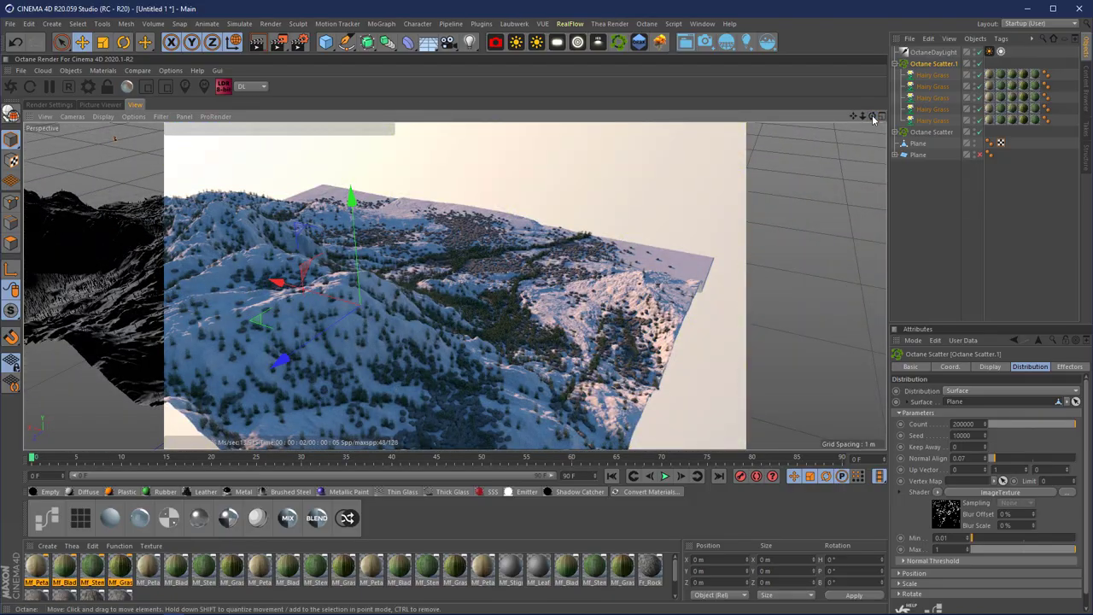
{"action": "left_click_drag", "start_coordinate": [114, 138], "coordinate": [743, 264], "text": "alt"}
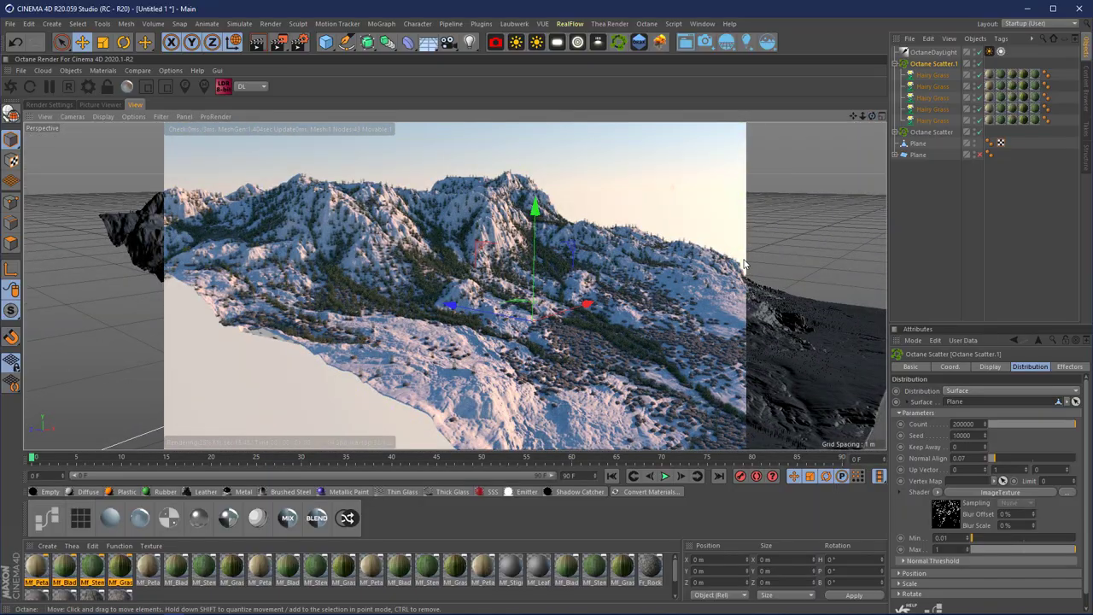